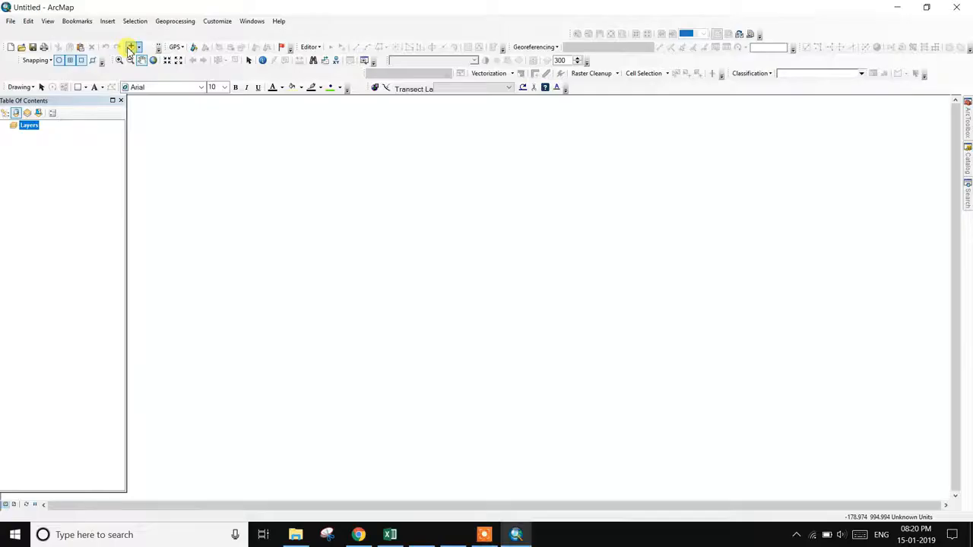
- Add tkk_lcc_wgs.img from DATA RSG > WEIGHET OVERLAY DATA > RUN OFF ESTIMATION DATA to the map
left_click(132, 47)
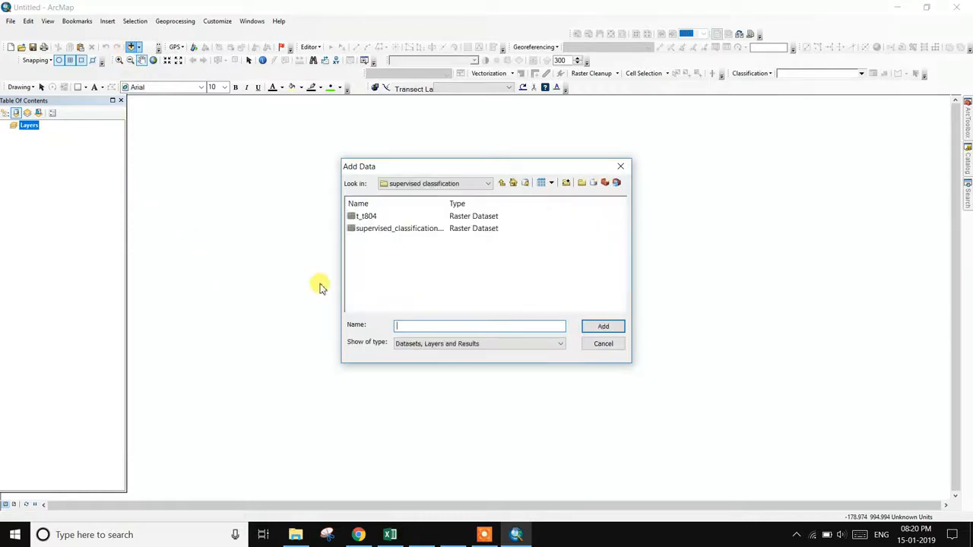
left_click(501, 185)
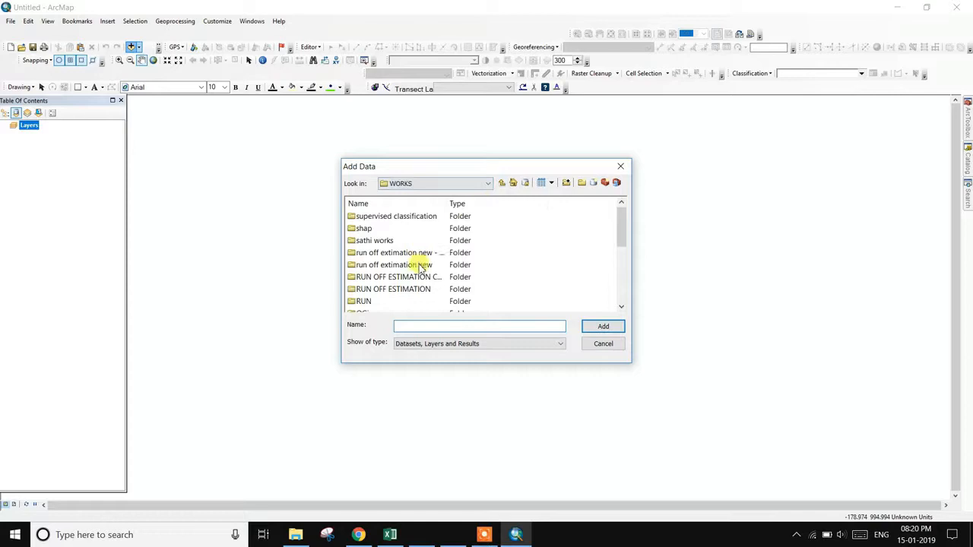
scroll(419, 287, "down", 3)
scroll(420, 293, "up", 3)
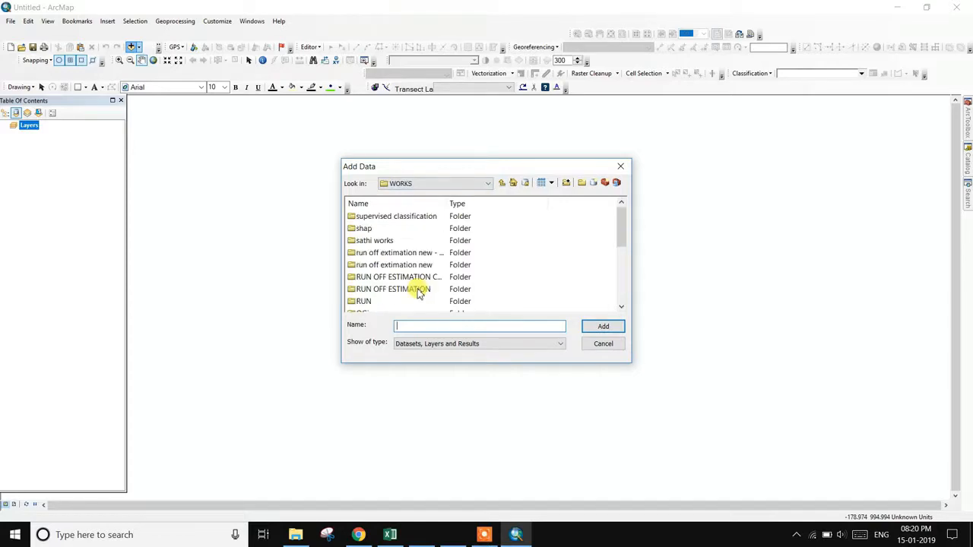
left_click(501, 183)
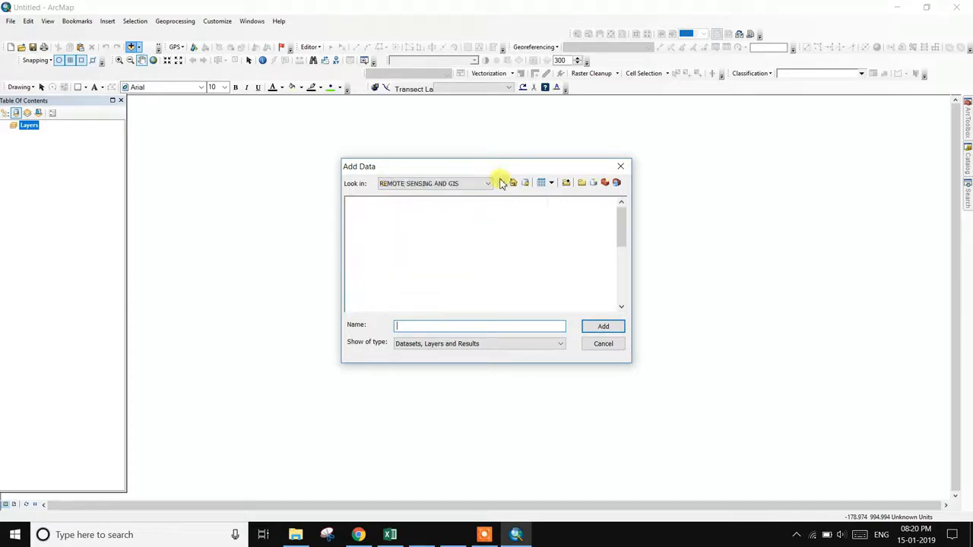
double_click(373, 289)
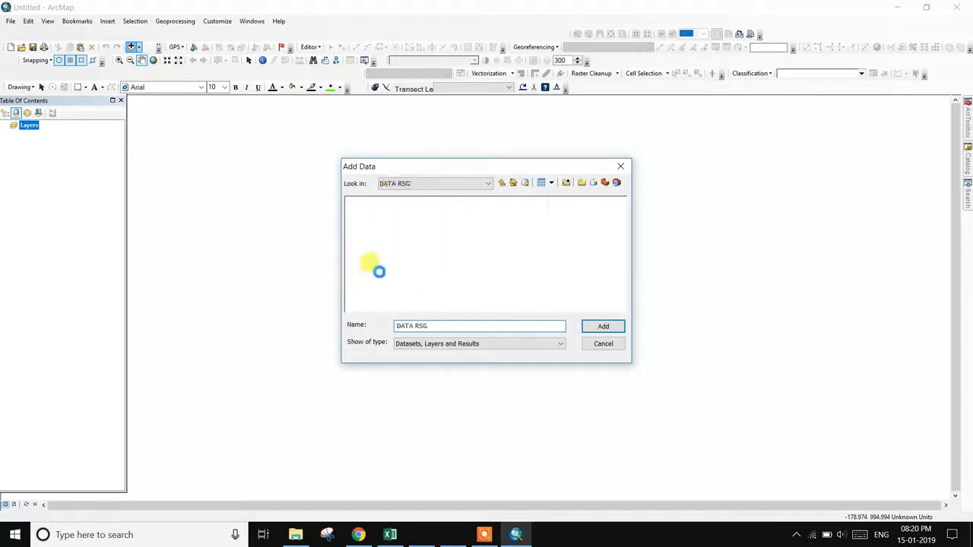
scroll(407, 232, "down", 3)
scroll(412, 247, "up", 3)
scroll(413, 258, "down", 10)
scroll(413, 295, "up", 10)
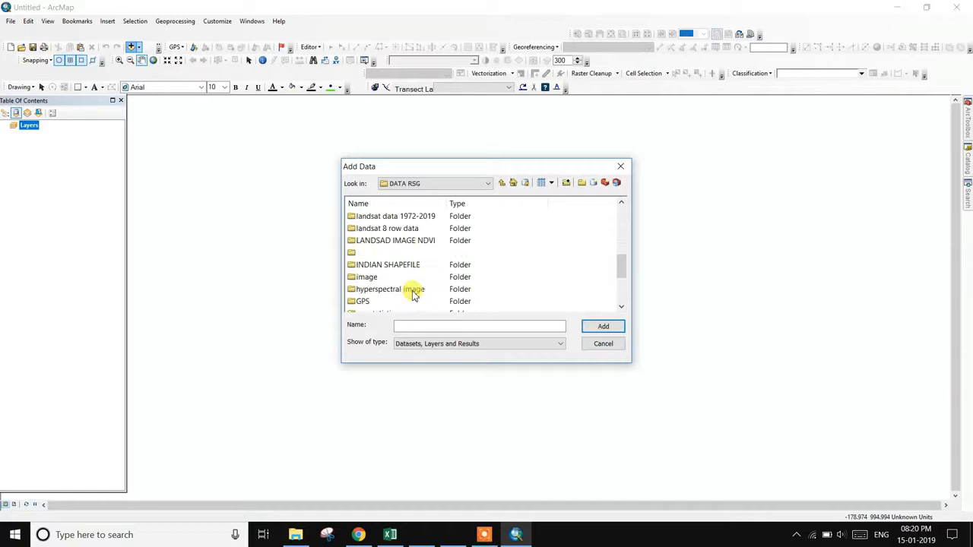
double_click(417, 230)
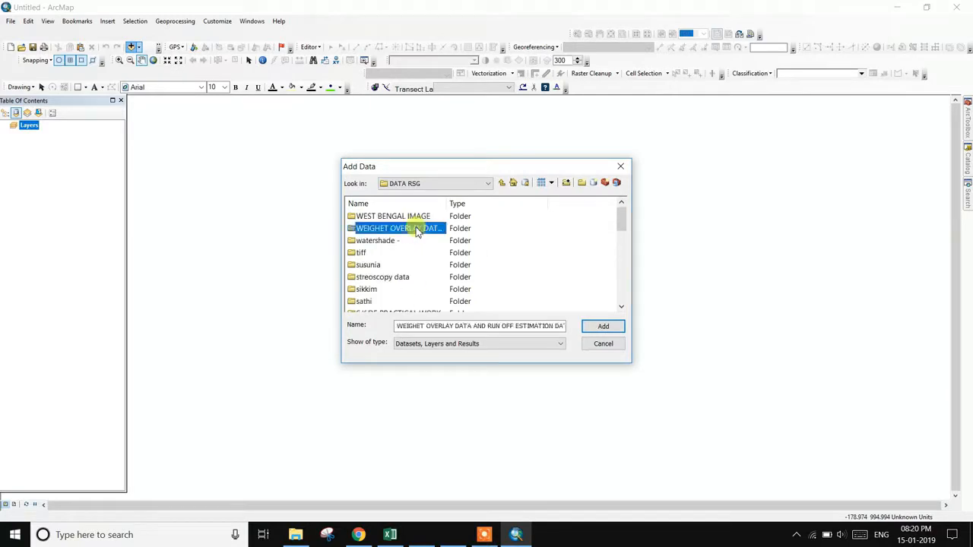
double_click(417, 229)
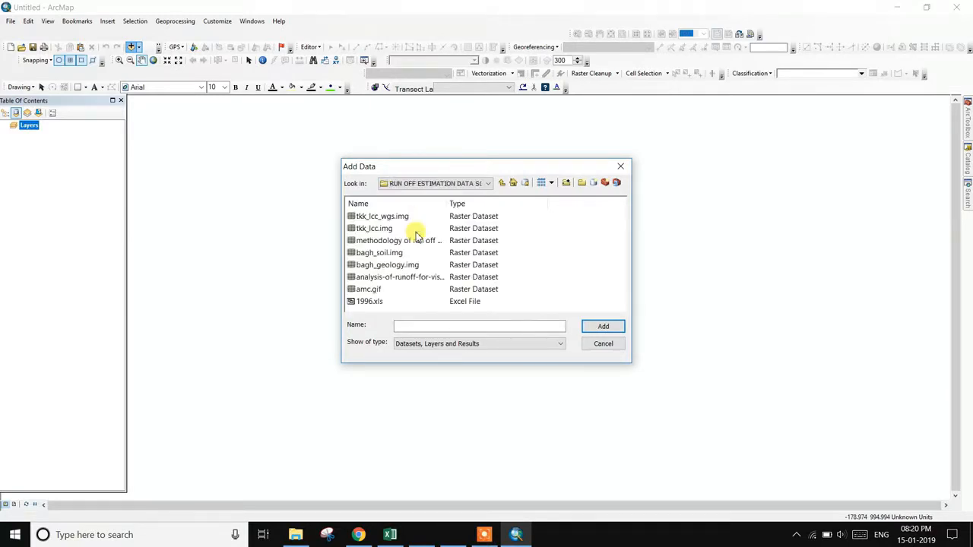
left_click(398, 219)
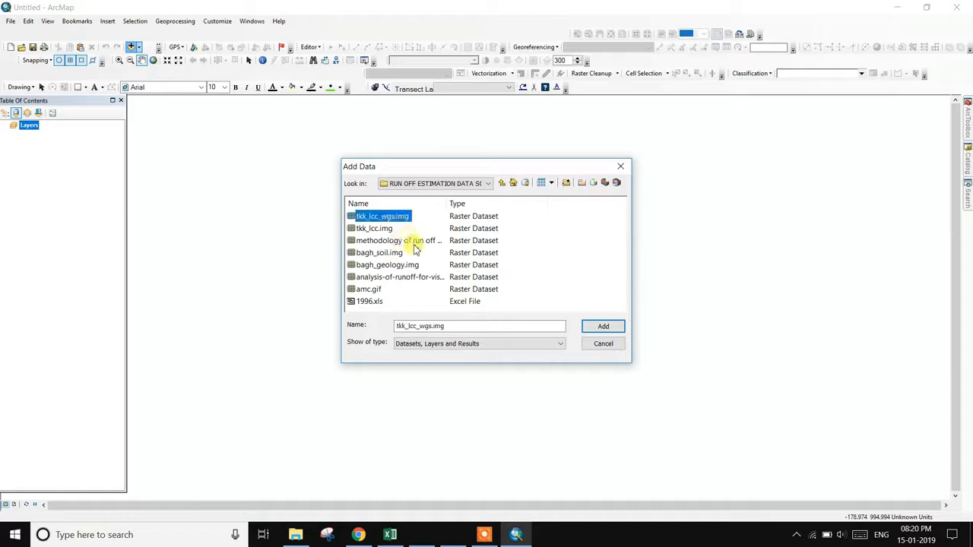
left_click(601, 327)
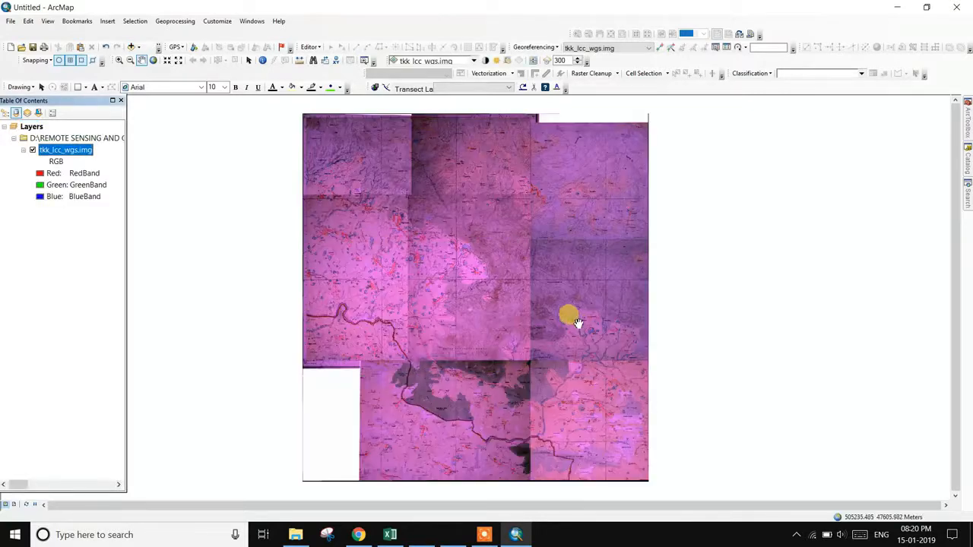
- Change the tkk_lcc_wgs.img symbology stretch type from Percent Clip to Esri
scroll(413, 300, "up", 2)
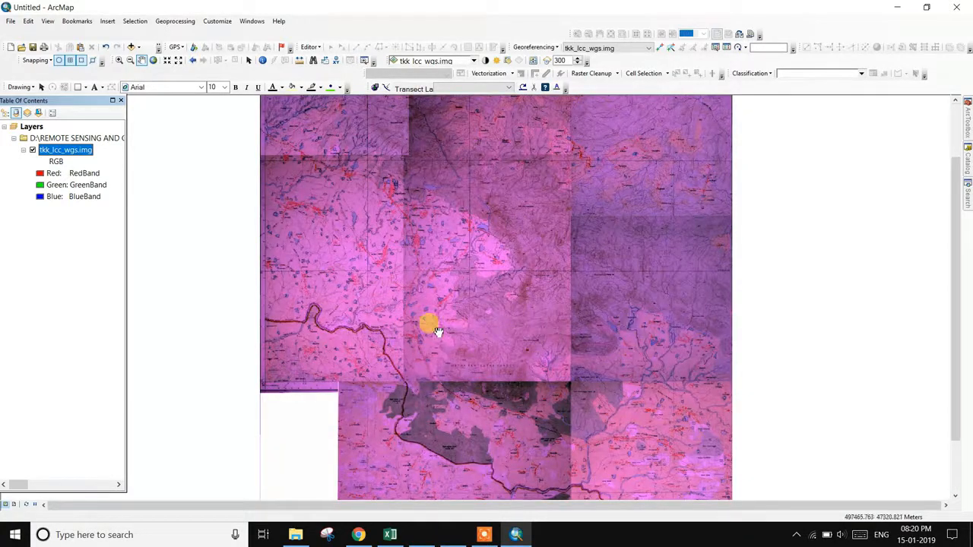
scroll(418, 327, "up", 1)
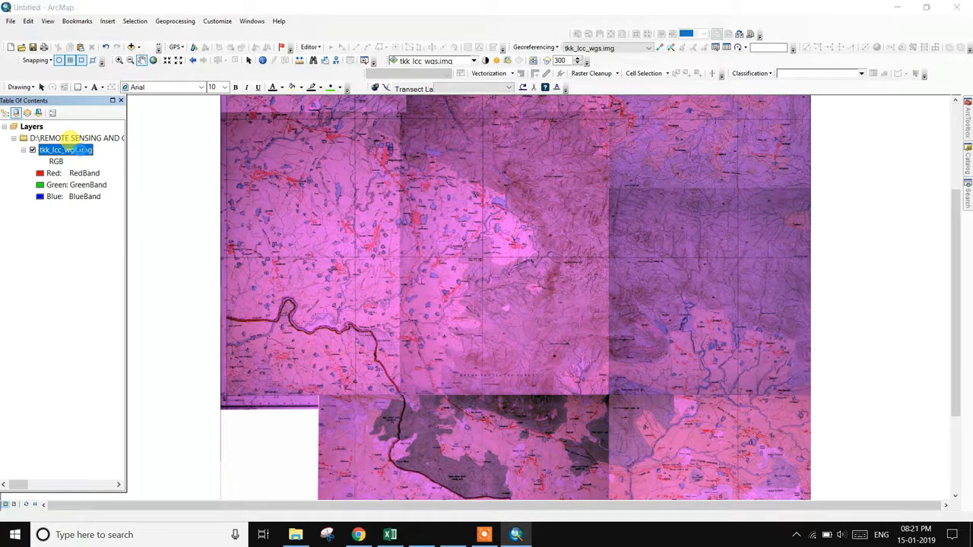
double_click(69, 148)
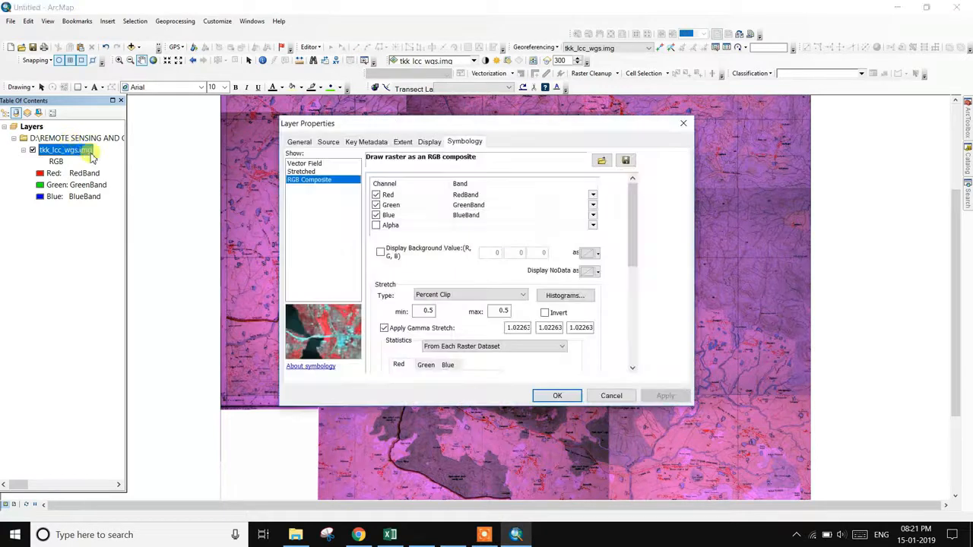
left_click(469, 299)
left_click(444, 363)
left_click(681, 397)
left_click(557, 396)
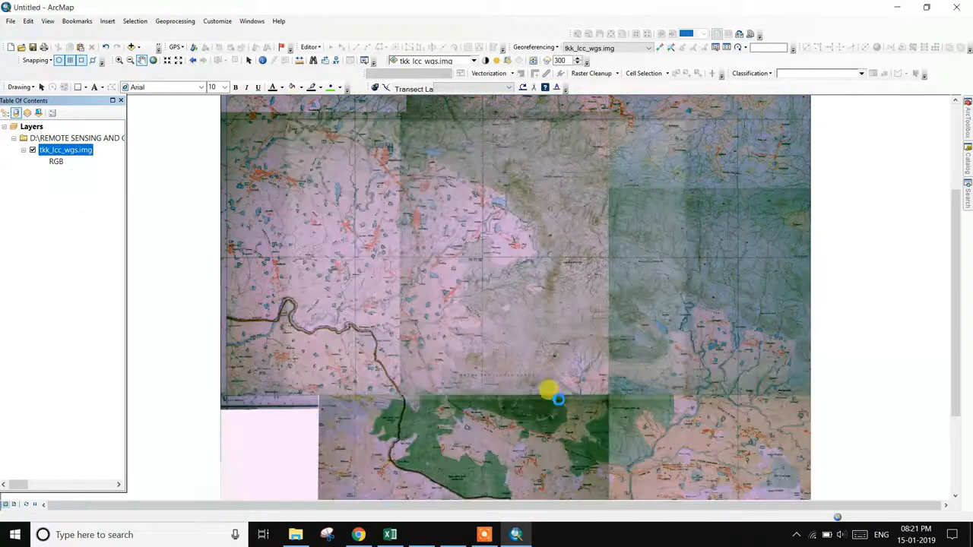
- Zoom in on the scanned sheet and pan east, then northwest to inspect its detail
scroll(471, 335, "up", 2)
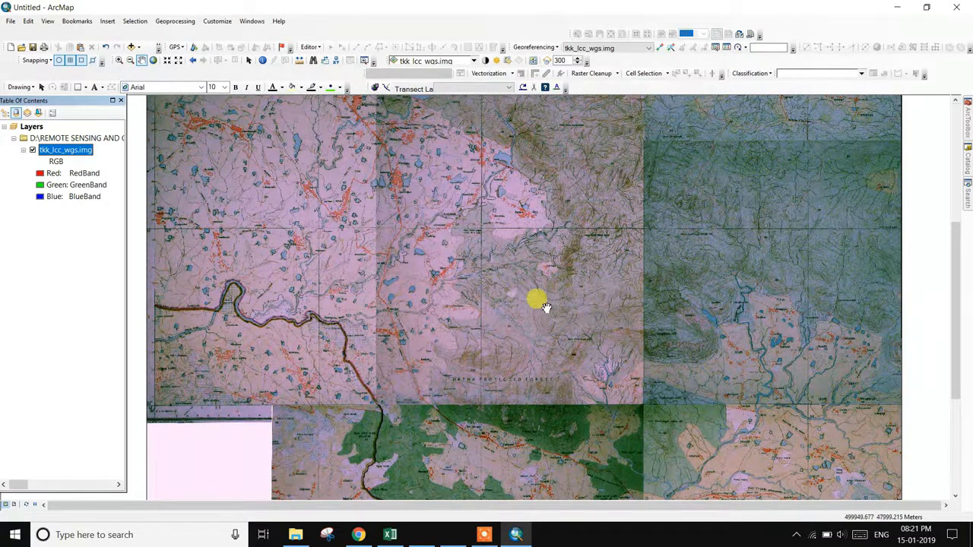
scroll(449, 318, "up", 2)
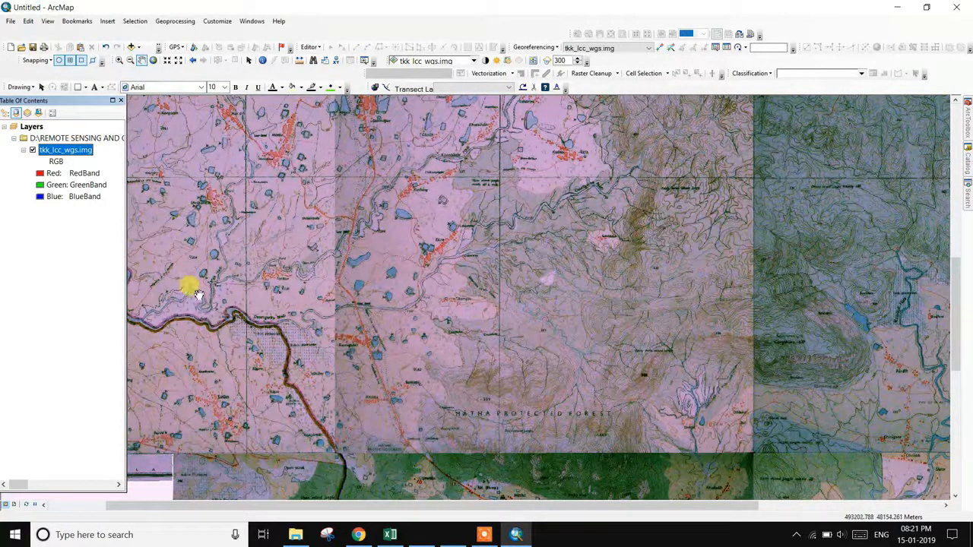
left_click_drag(338, 303, 249, 308)
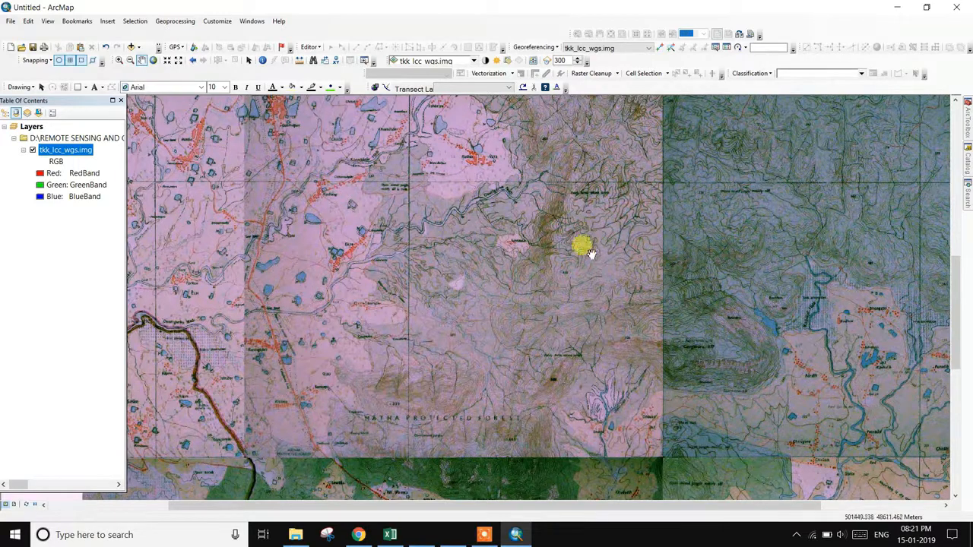
left_click_drag(319, 174, 521, 239)
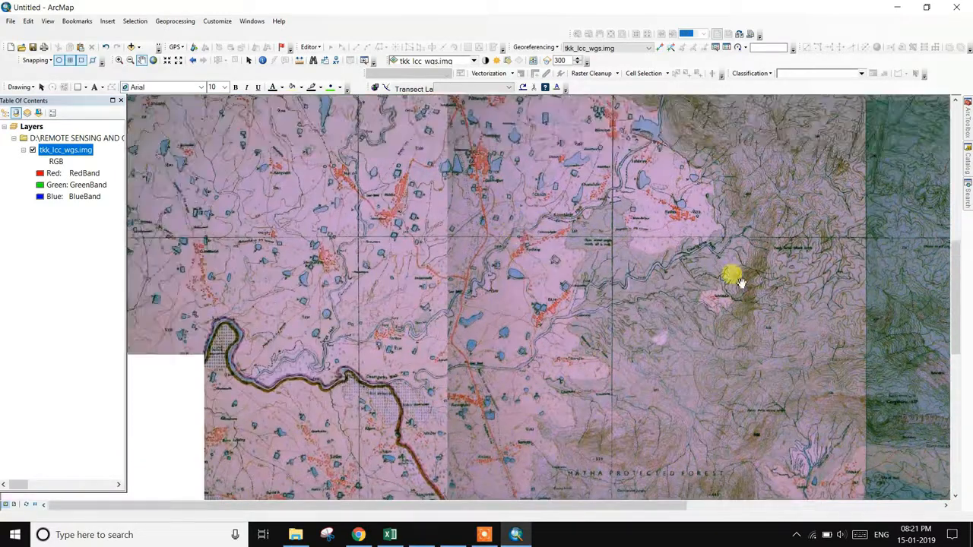
- In the Catalog, create a new folder named RUNOFF inside the Driang pattern folder
left_click(968, 167)
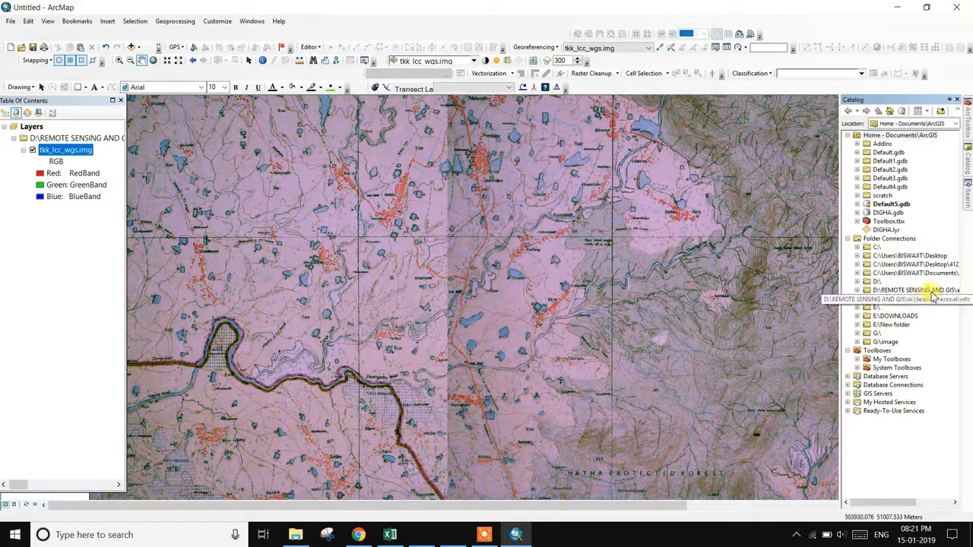
left_click_drag(880, 502, 836, 495)
double_click(895, 274)
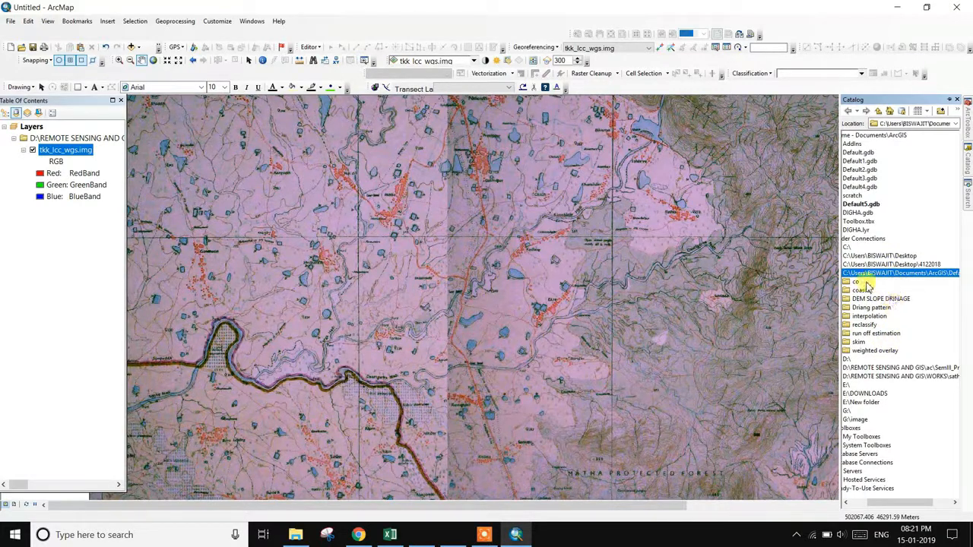
right_click(888, 307)
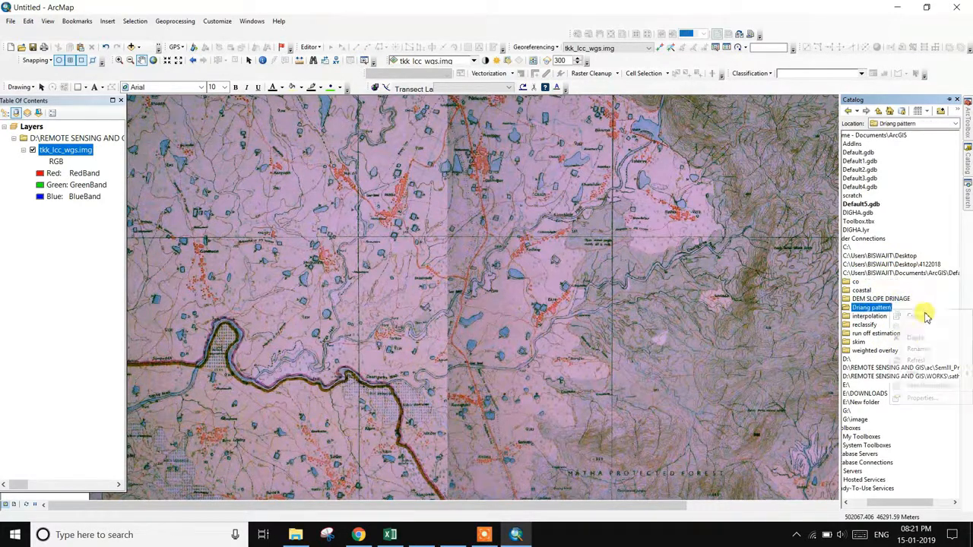
mouse_move(914, 374)
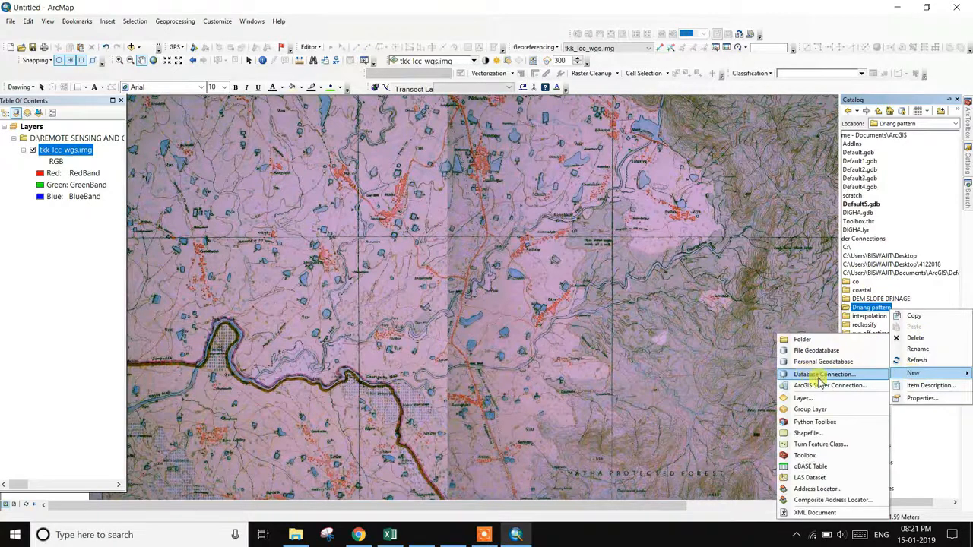
left_click(806, 342)
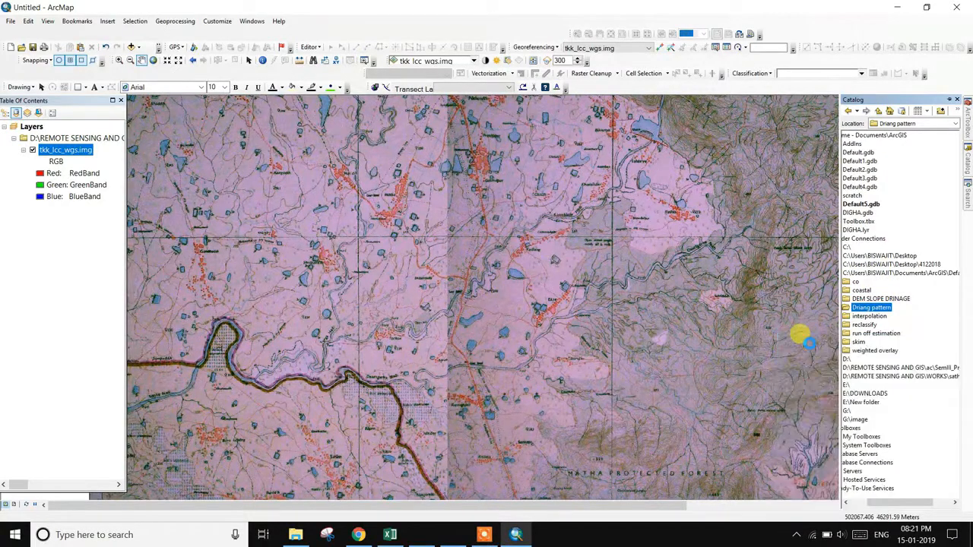
type("RUNO")
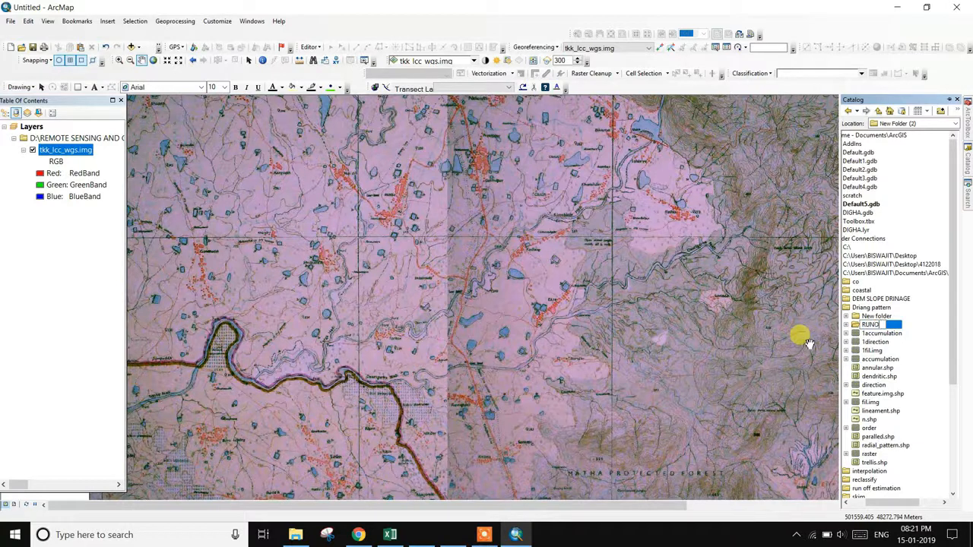
key("Return")
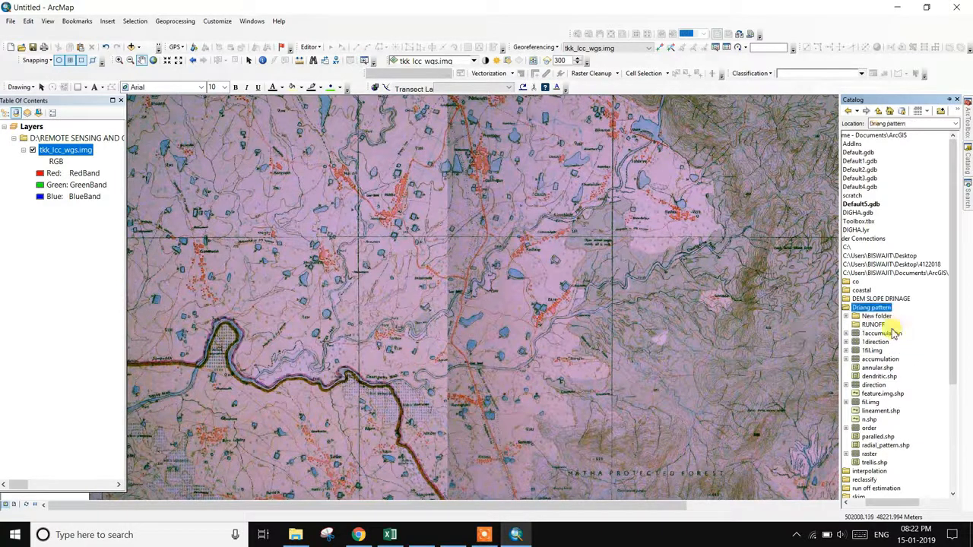
left_click(883, 327)
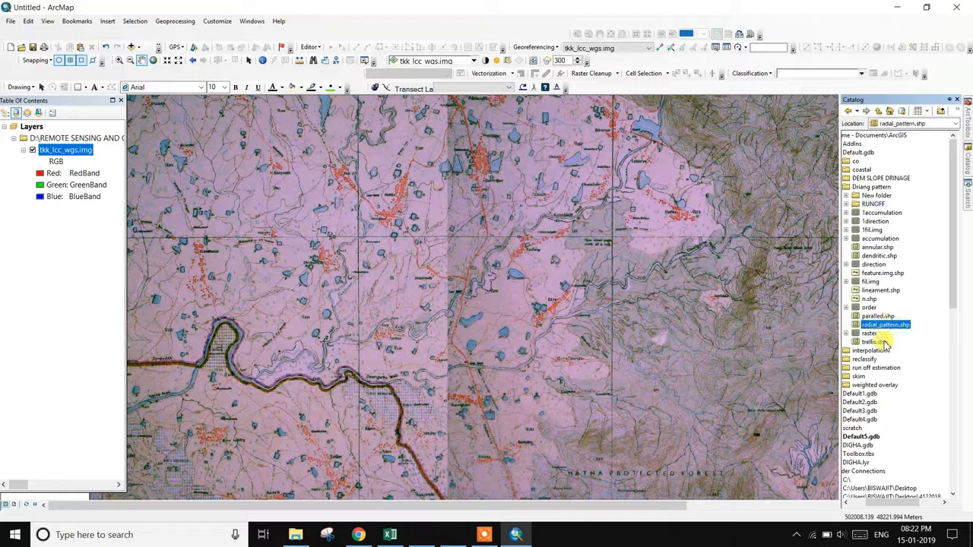
- Create a personal geodatabase named RUNOFF.mdb inside the RUNOFF folder
left_click_drag(900, 502, 852, 503)
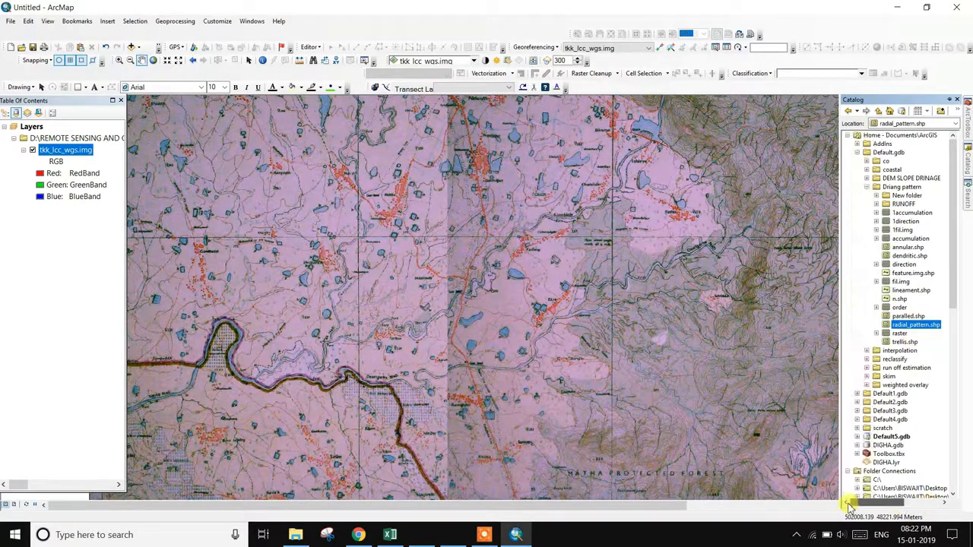
right_click(906, 203)
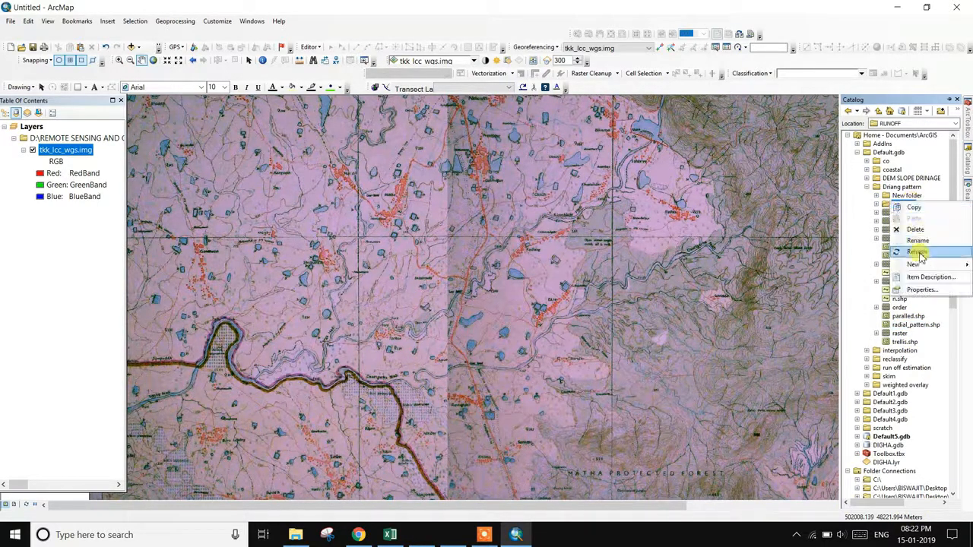
mouse_move(920, 266)
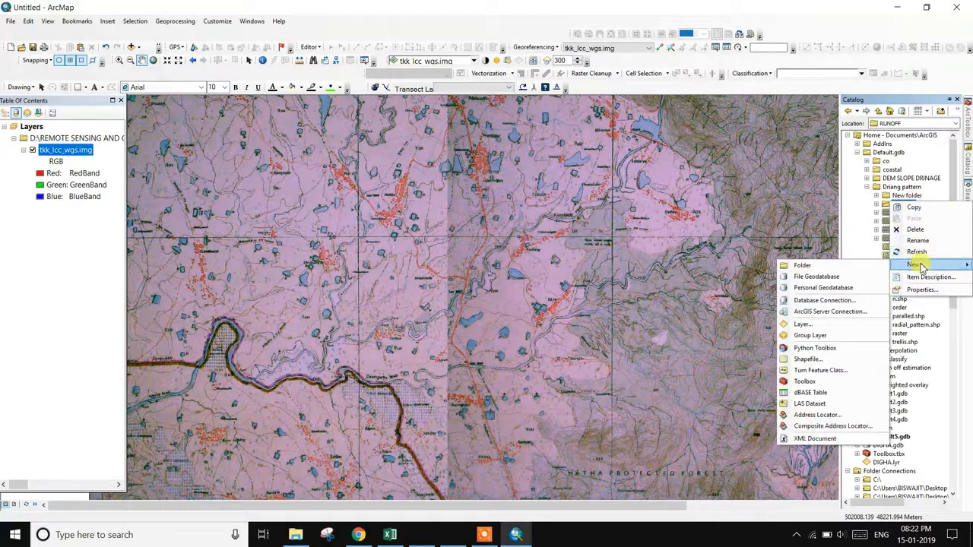
left_click(858, 290)
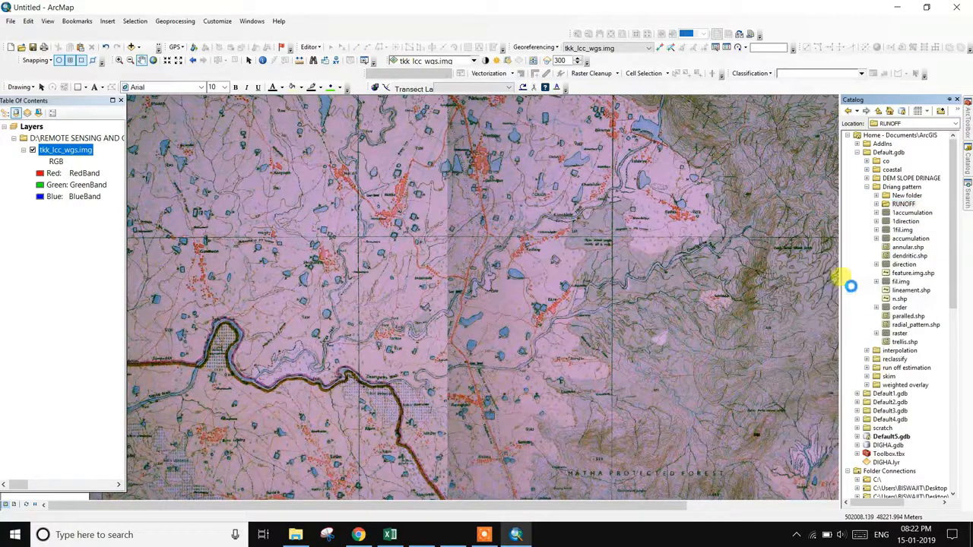
type("S")
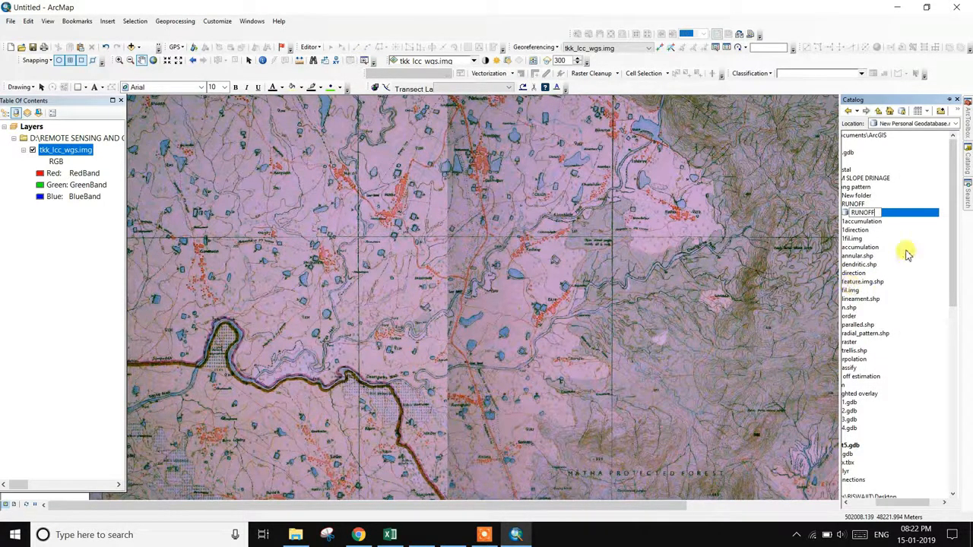
key("Return")
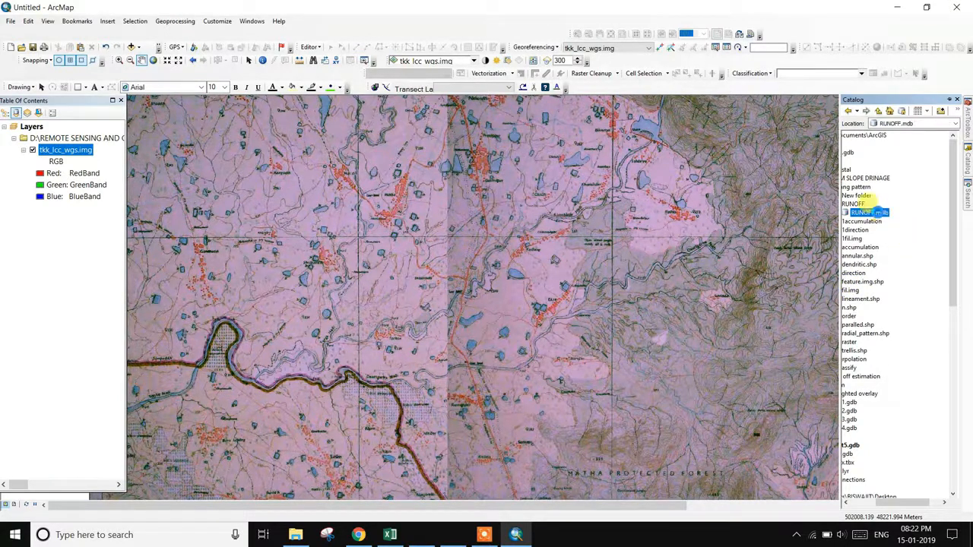
- Start a new feature class in RUNOFF.mdb named WATERSHED, with WATERSHED as its alias
right_click(869, 213)
mouse_move(902, 311)
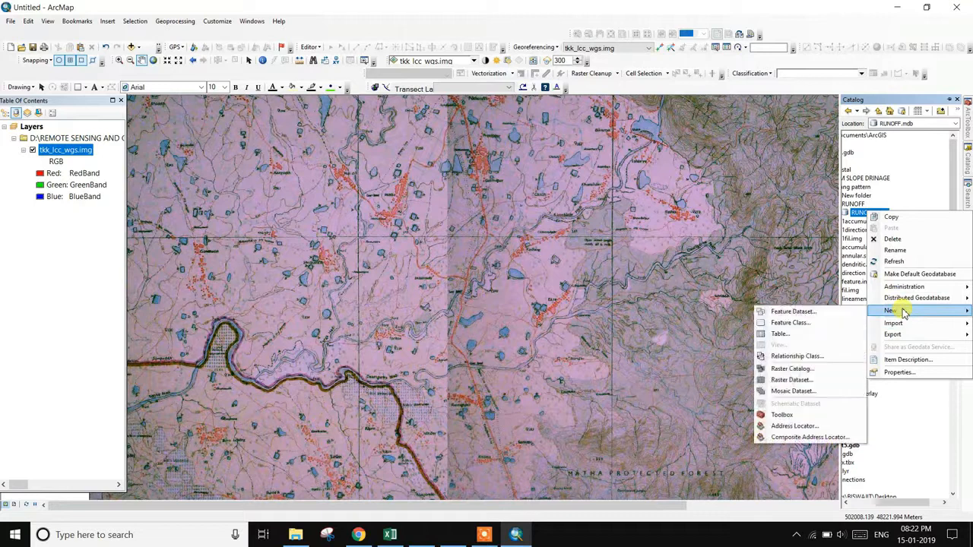
left_click(828, 324)
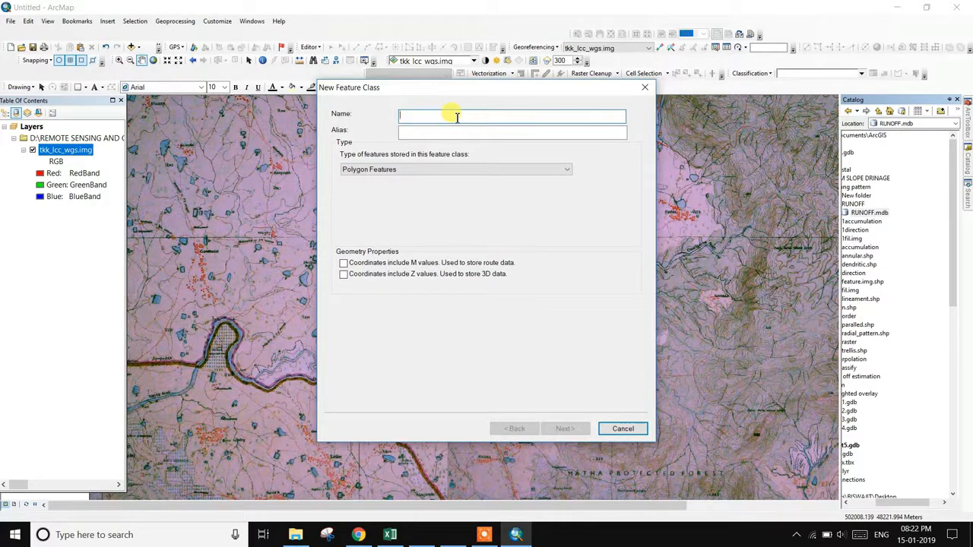
type("WA")
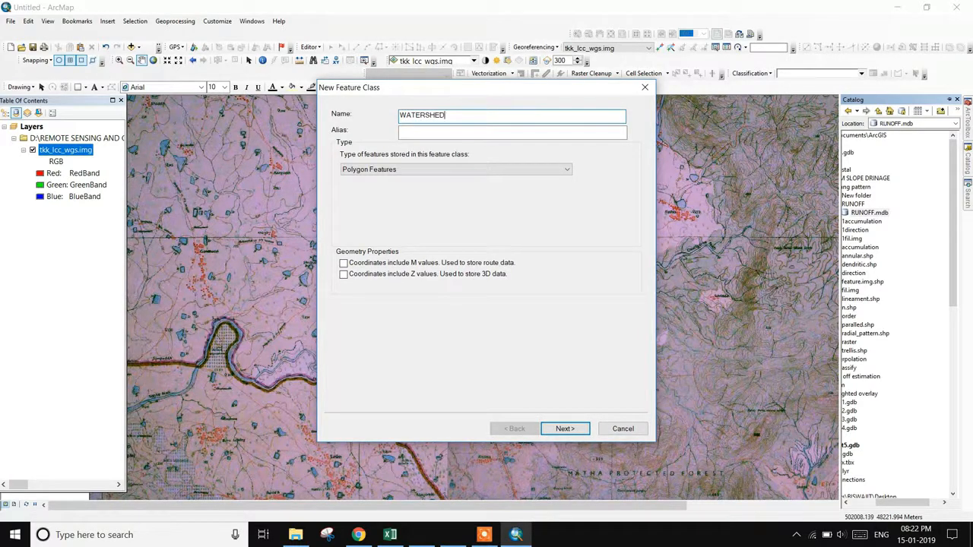
type("TERSHED")
left_click_drag(441, 115, 387, 122)
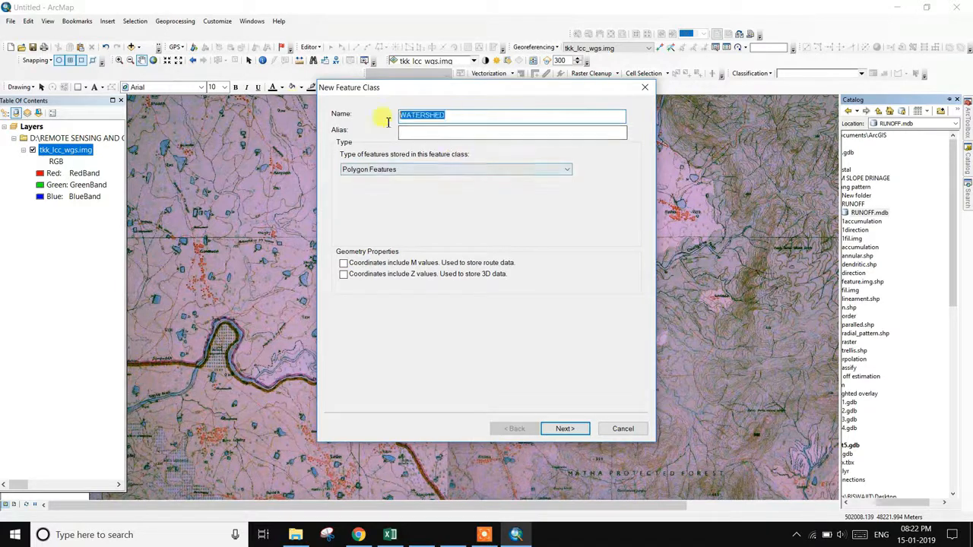
right_click(414, 116)
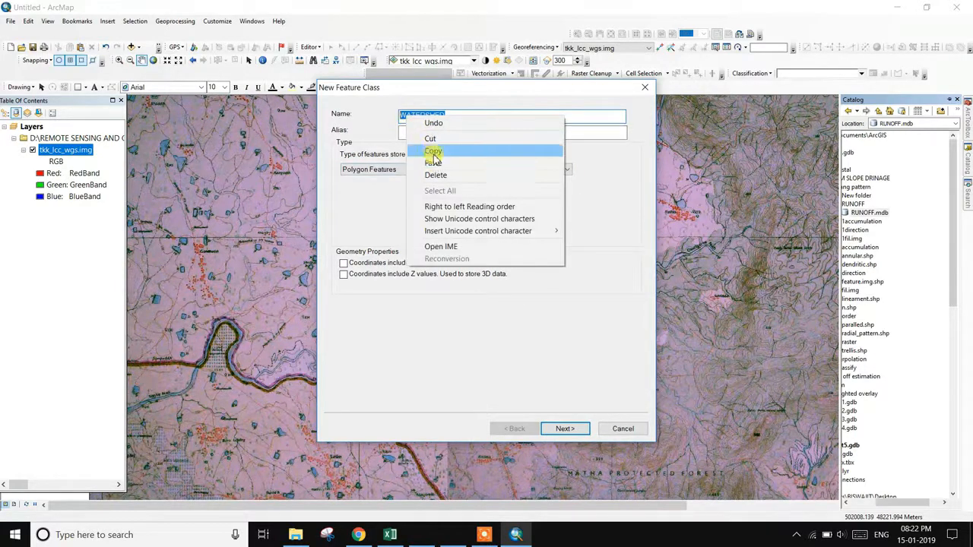
left_click(432, 149)
right_click(426, 132)
left_click(445, 178)
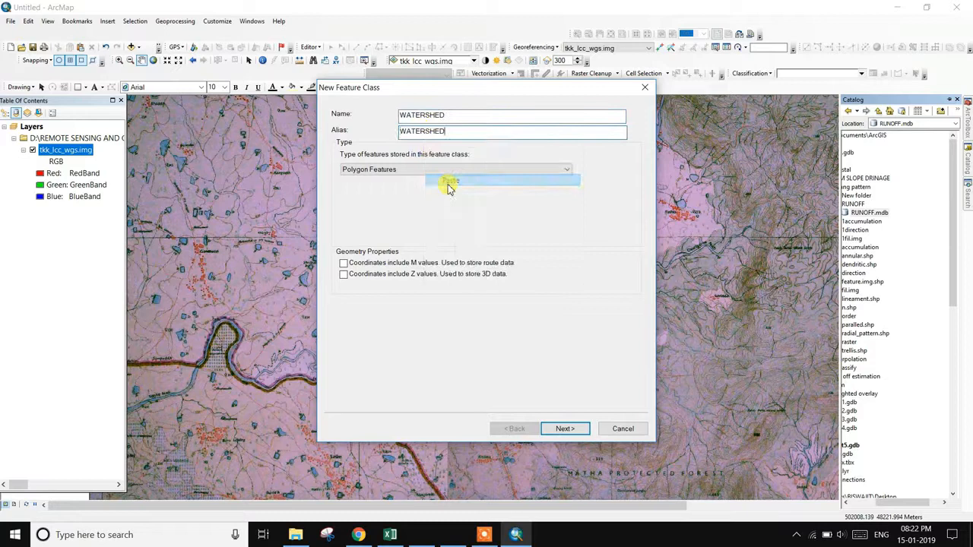
- Keep Polygon Features, accept WGS_1984_UTM_Zone_45N and 0.001 m tolerance, and finish the wizard
left_click(403, 175)
left_click(403, 177)
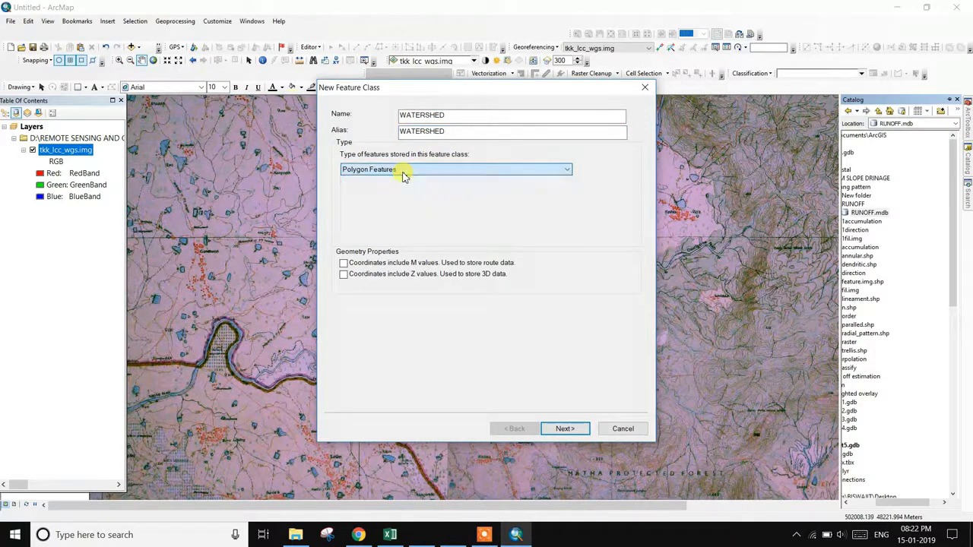
left_click(562, 429)
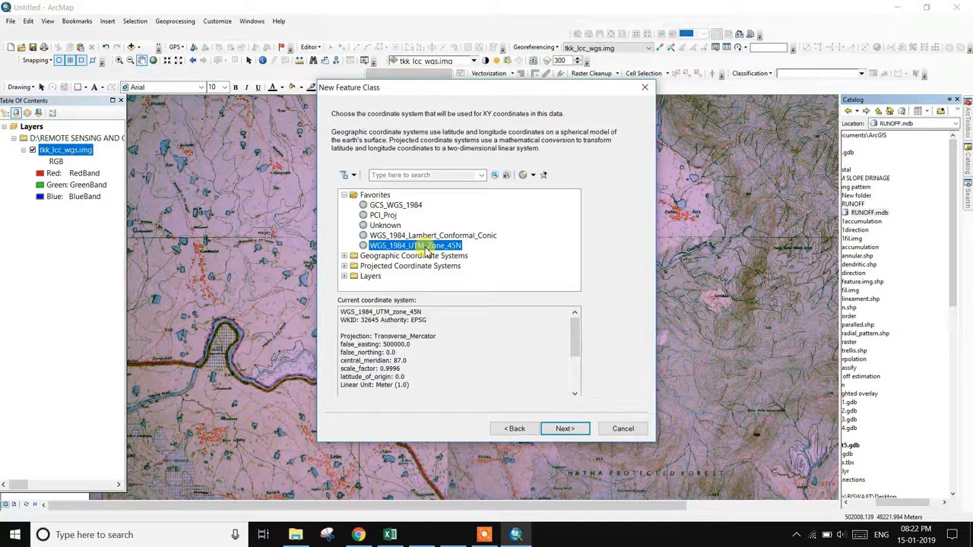
left_click(564, 428)
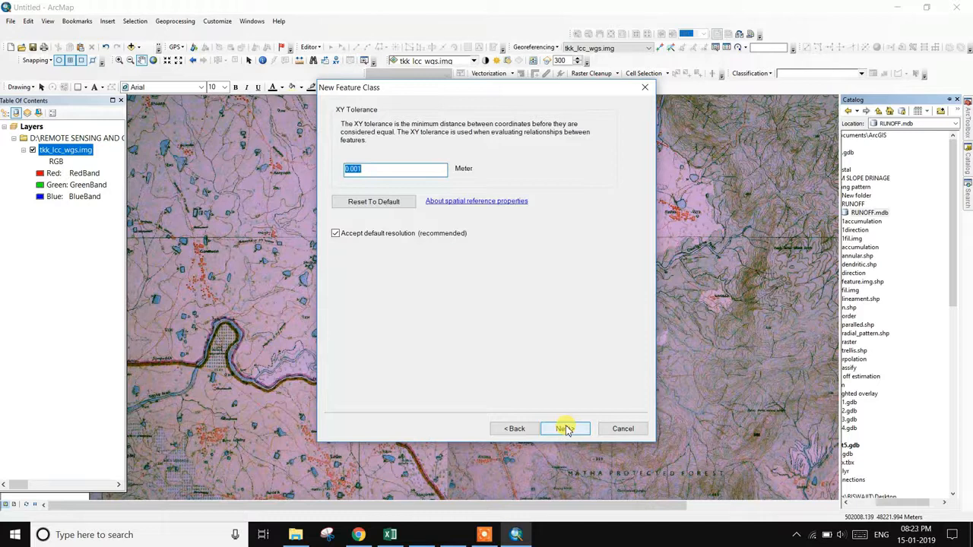
left_click(564, 429)
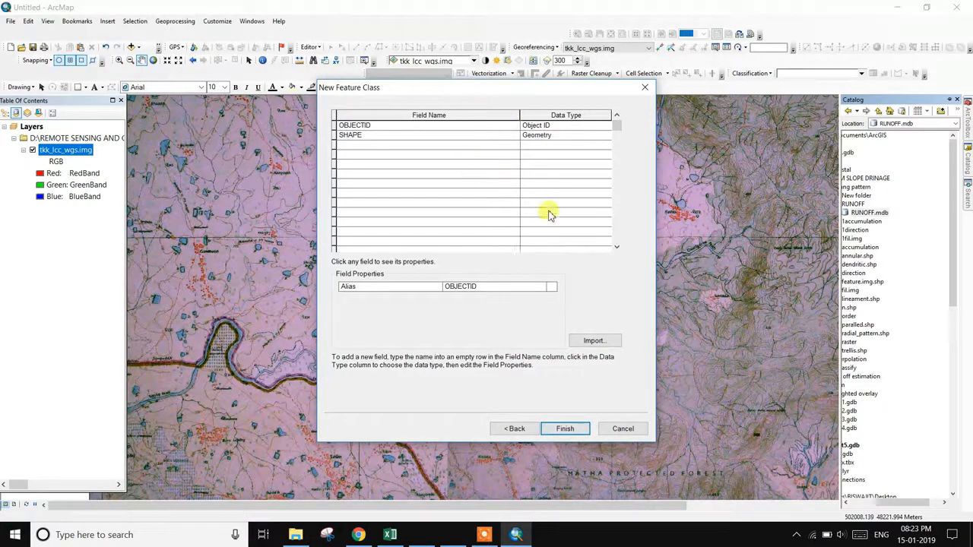
left_click(565, 428)
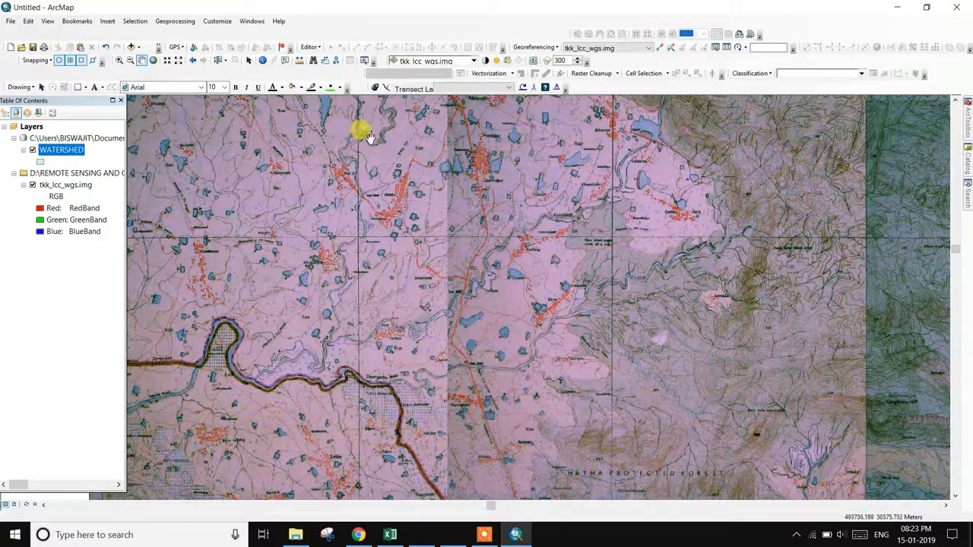
- Start an editing session on the map
left_click(310, 48)
left_click(332, 61)
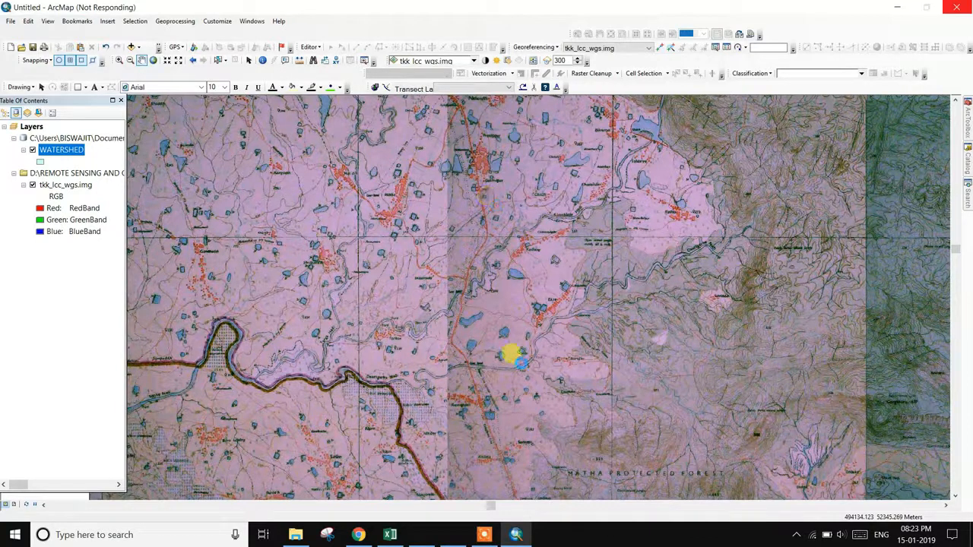
left_click(484, 535)
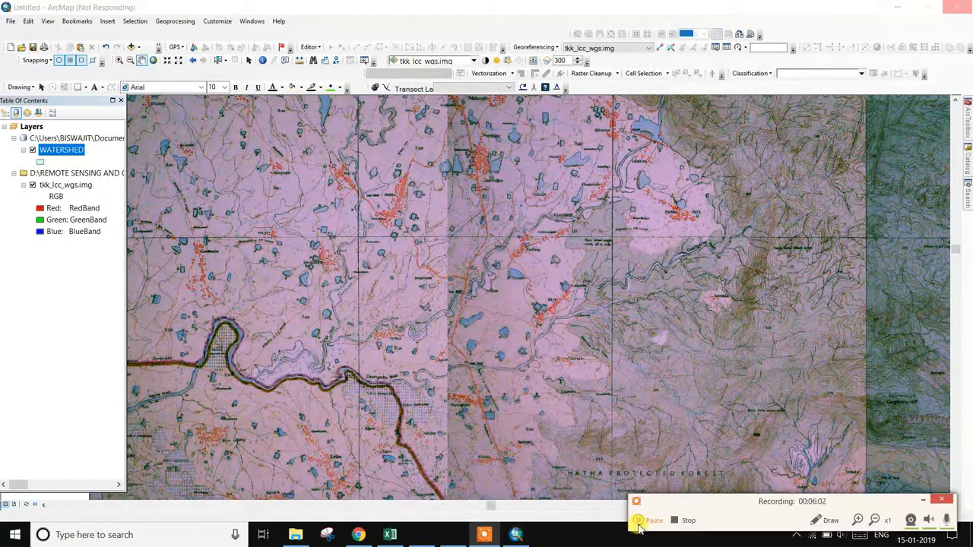
left_click(921, 505)
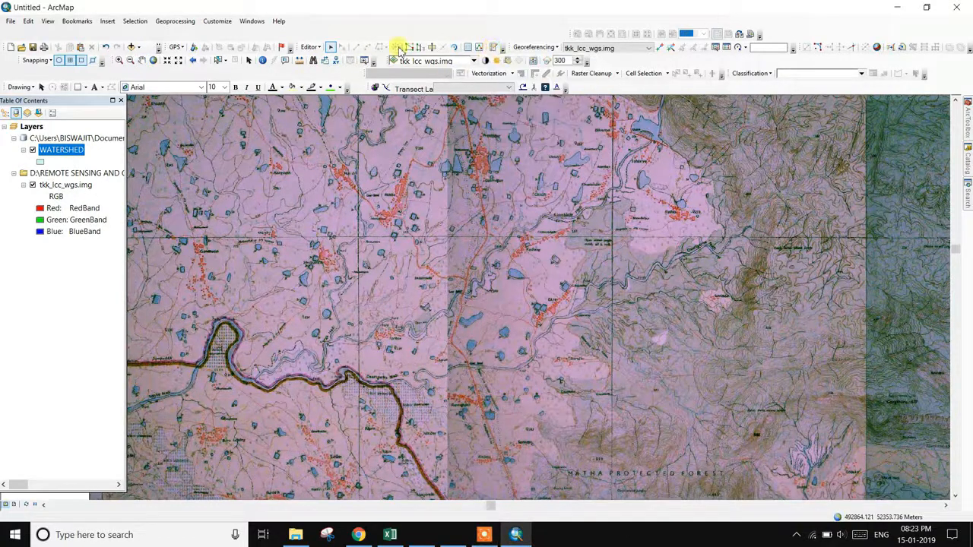
- Dock the Create Features panel, then select the WATERSHED template and the Polygon construction tool
left_click(313, 48)
left_click(471, 47)
left_click(493, 48)
left_click_drag(808, 101, 889, 108)
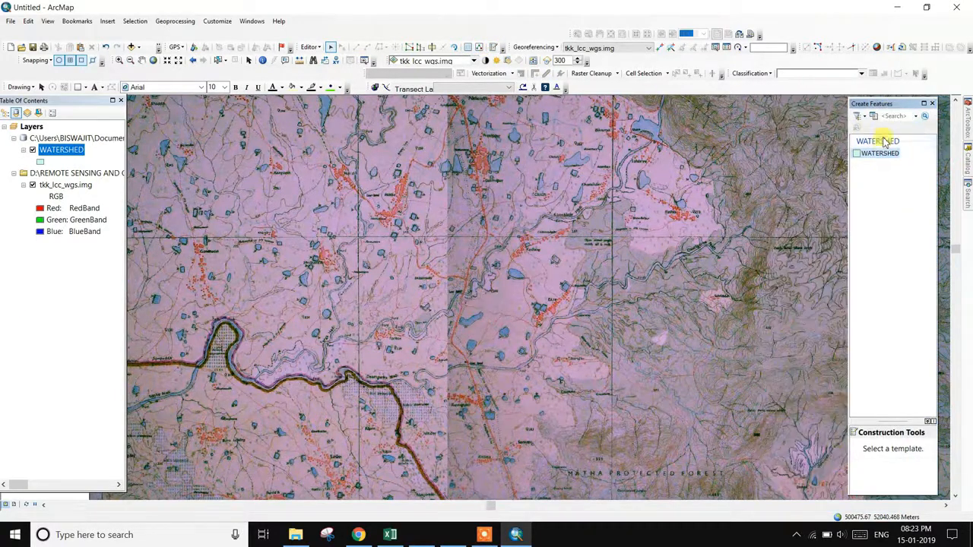
left_click(880, 155)
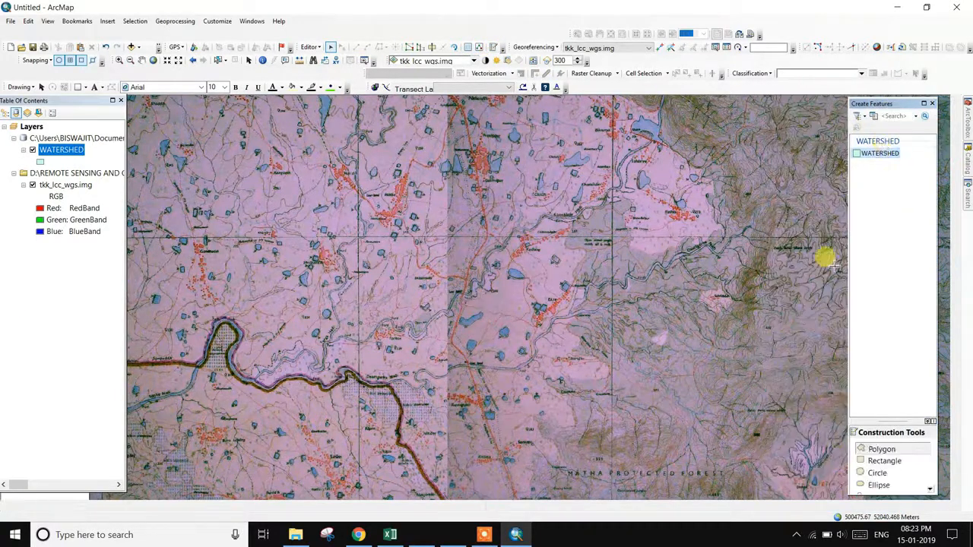
left_click(882, 450)
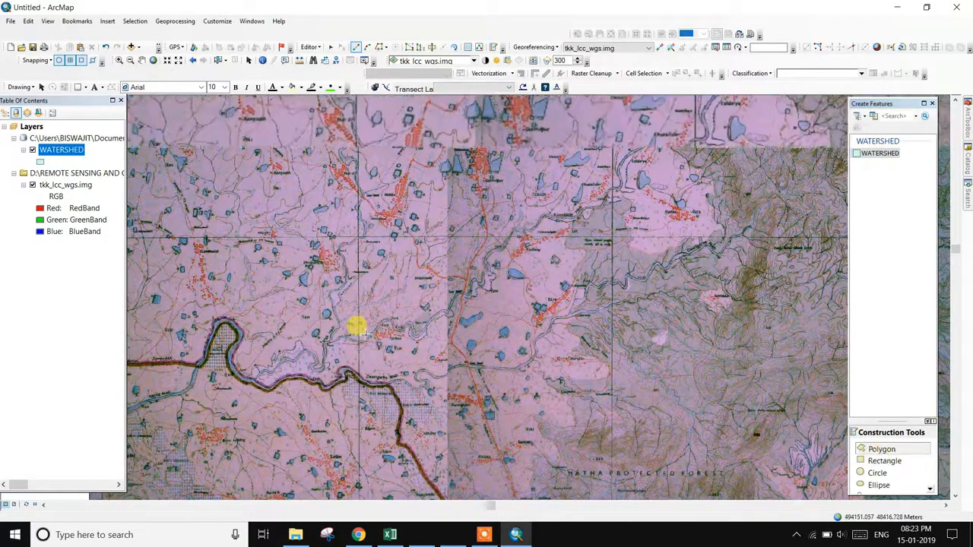
- Begin the watershed polygon at the lower left and trace its western edge northward
scroll(355, 334, "down", 2)
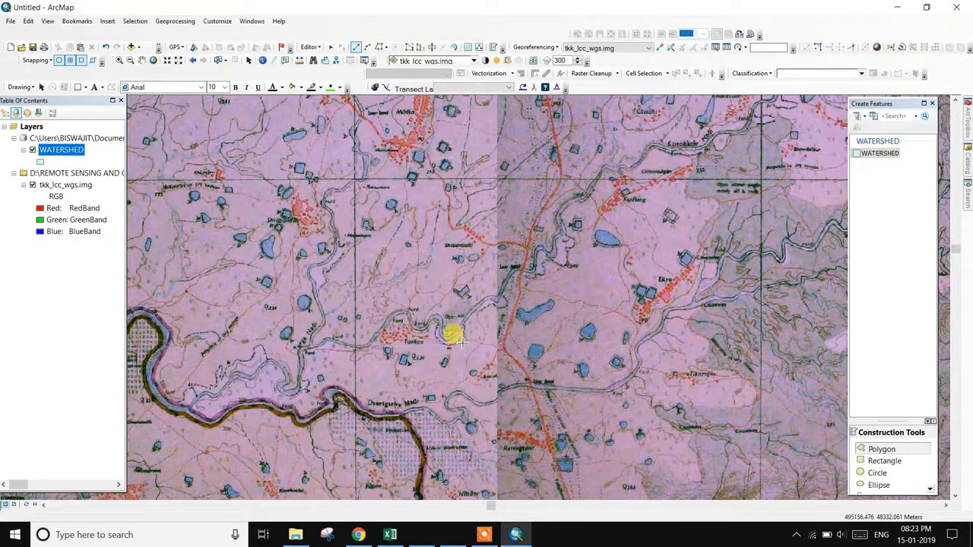
scroll(456, 338, "up", 2)
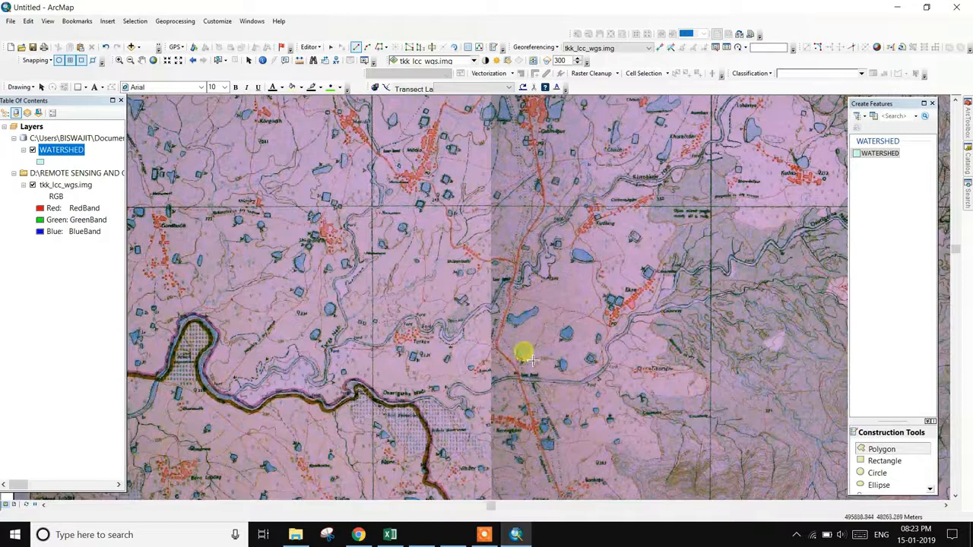
left_click(218, 398)
left_click(222, 379)
left_click(226, 294)
left_click(213, 265)
left_click(218, 200)
left_click(227, 159)
left_click(253, 141)
mouse_move(253, 141)
left_mouse_down()
mouse_move(217, 304)
mouse_move(217, 276)
mouse_move(227, 286)
left_mouse_up()
left_click(210, 249)
left_click(216, 204)
left_click(225, 164)
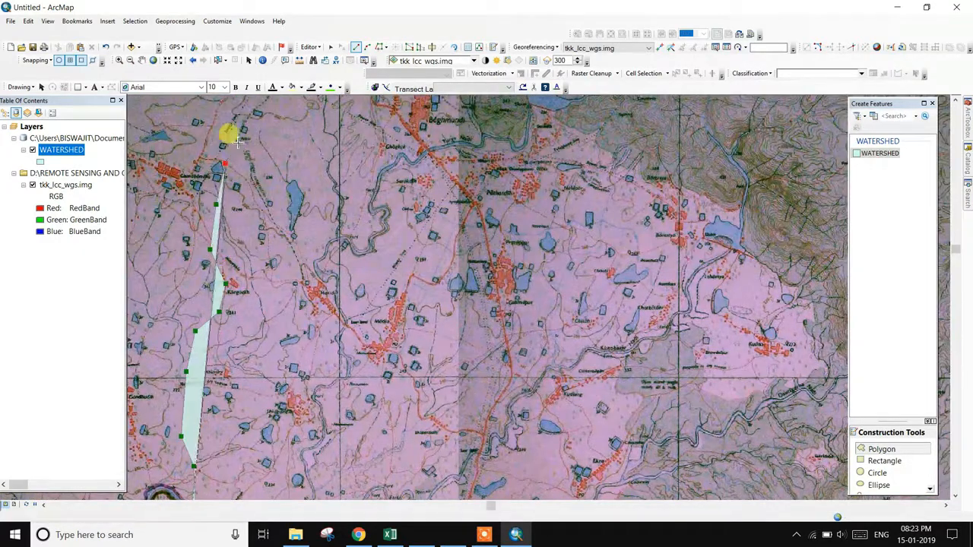
left_click(243, 129)
left_click(274, 118)
left_click_drag(304, 116, 282, 278)
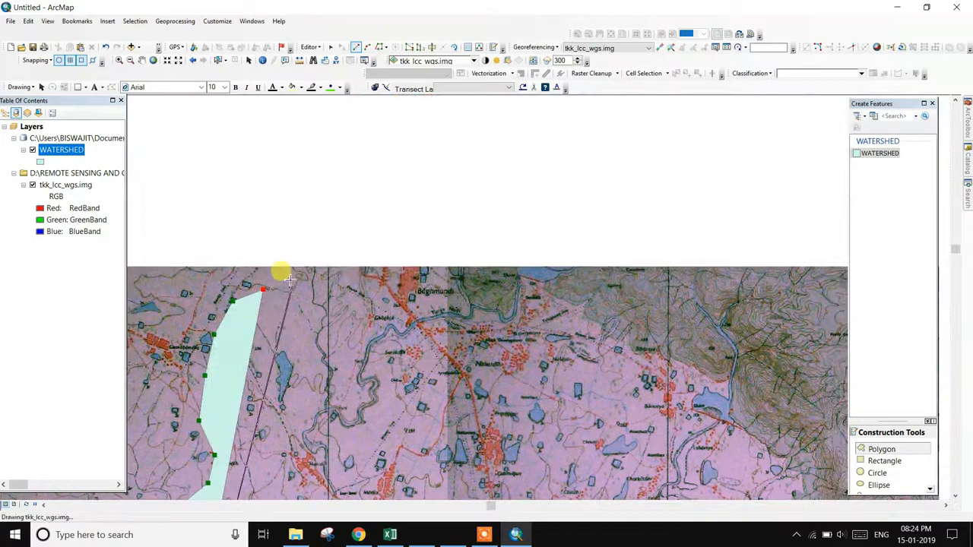
- Trace the boundary northeast along the ridge and eastward across the watershed's top edge
left_click(286, 245)
left_click(307, 219)
left_click(333, 178)
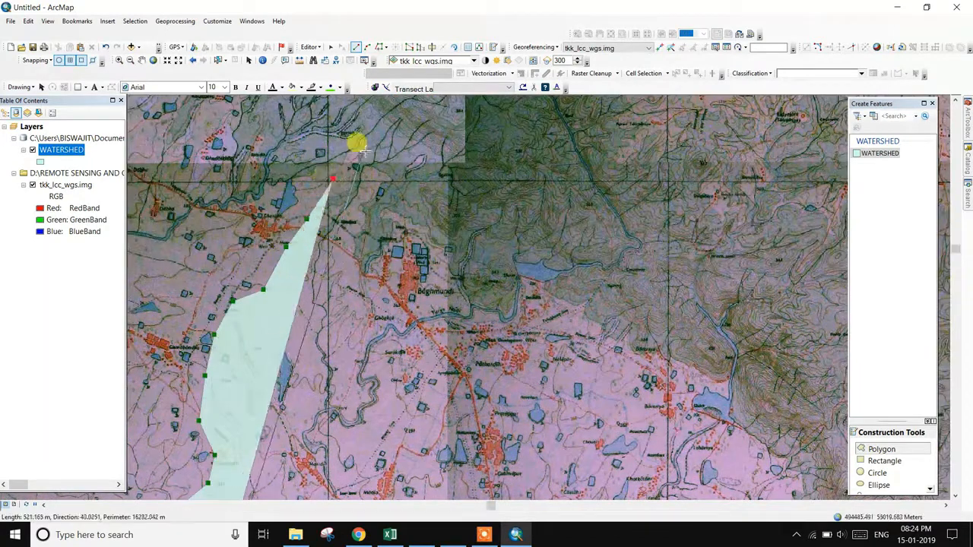
left_click(364, 149)
left_click(386, 124)
mouse_move(428, 115)
left_mouse_down()
mouse_move(445, 108)
mouse_move(391, 286)
left_mouse_up()
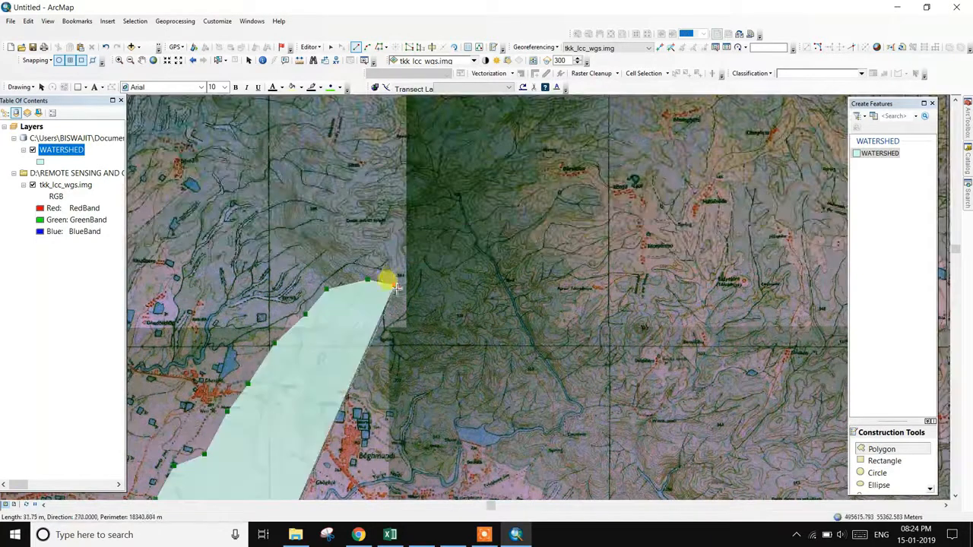
left_click(357, 233)
left_click(346, 220)
left_click(349, 181)
left_click(364, 158)
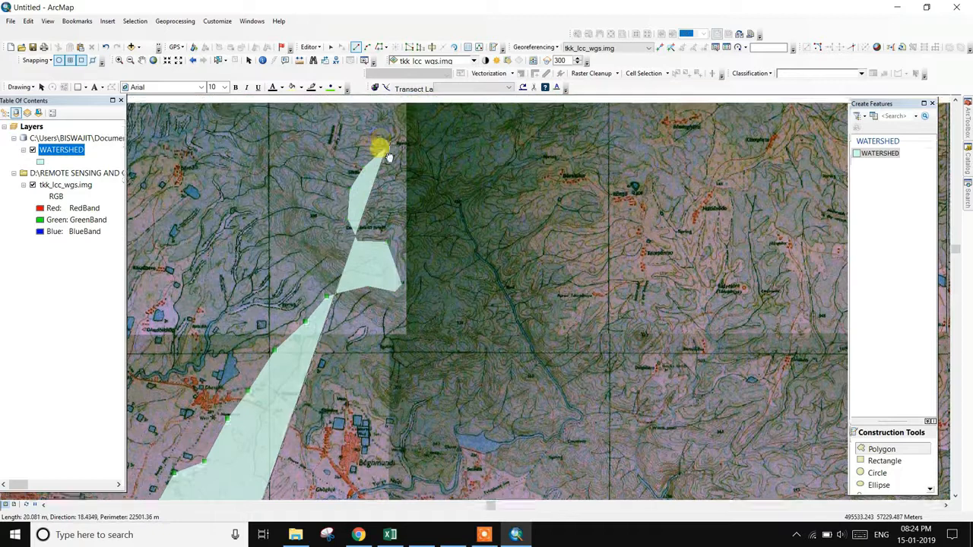
left_click_drag(382, 147, 347, 291)
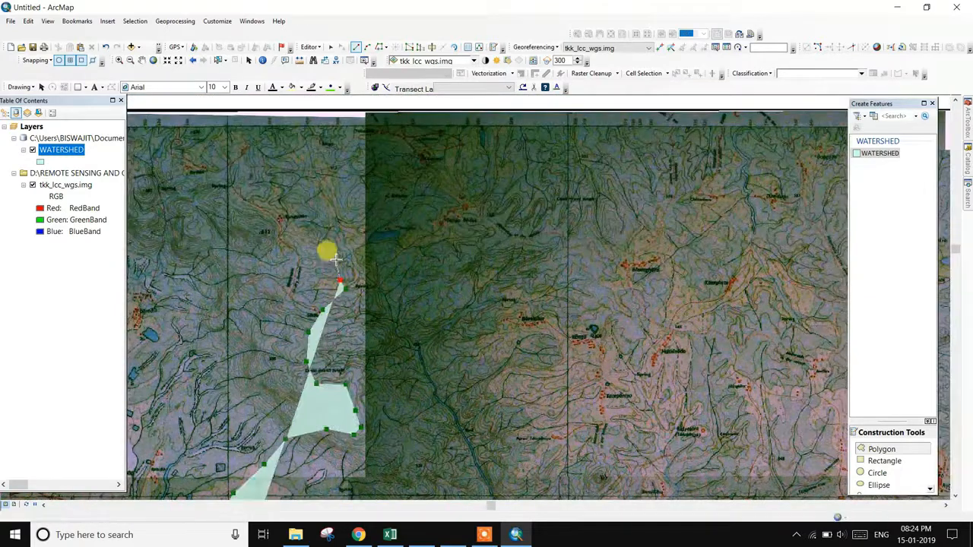
left_click(390, 196)
left_click(401, 186)
left_click(428, 173)
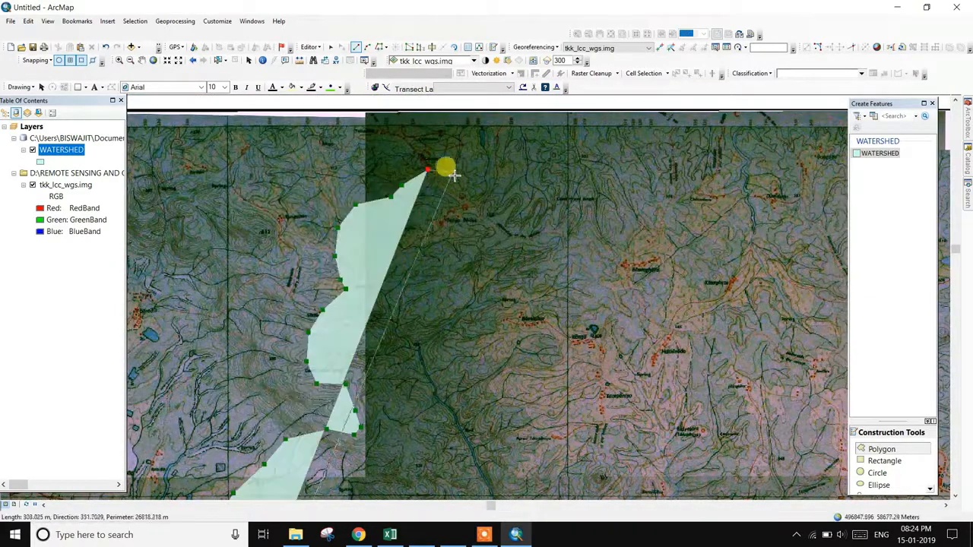
left_click(452, 180)
left_click(468, 204)
left_click(493, 219)
left_click(526, 221)
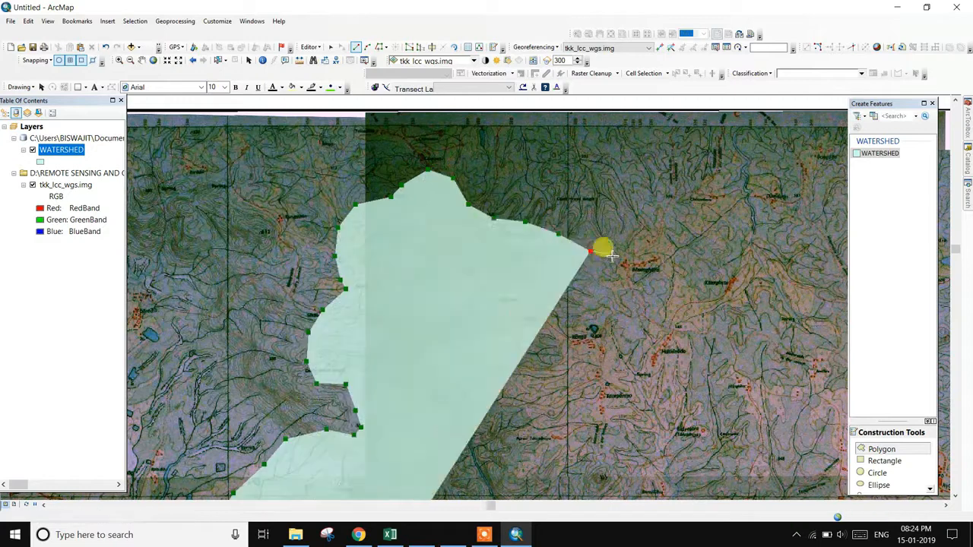
- Trace the eastern boundary toward the south-east, undoing misplaced vertices
left_click(663, 236)
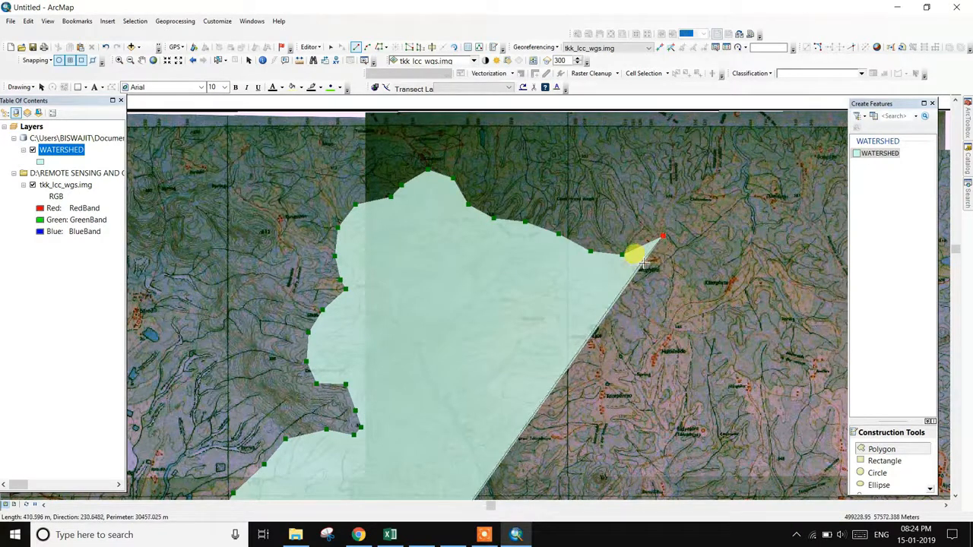
key("ctrl+z")
left_click(628, 269)
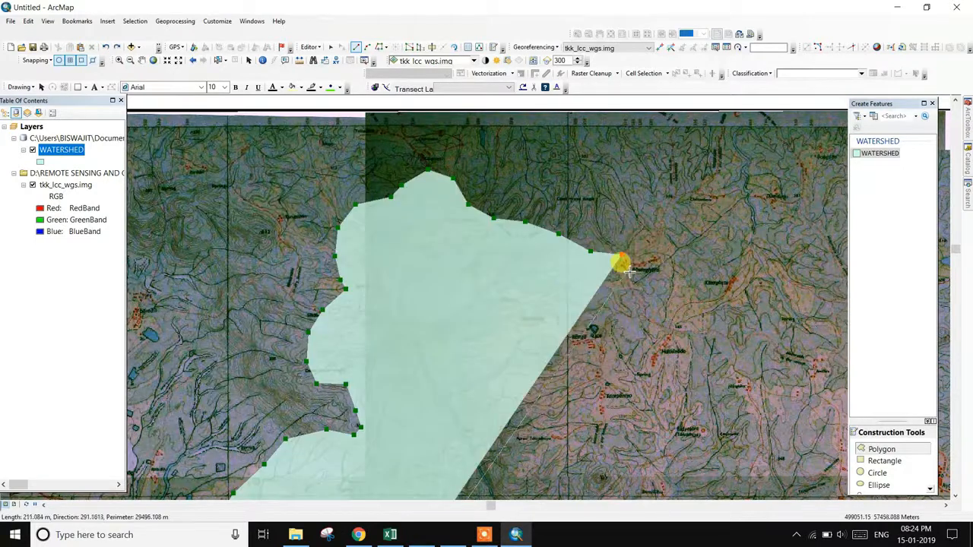
left_click(631, 294)
left_click(649, 313)
left_click(666, 330)
left_click(685, 329)
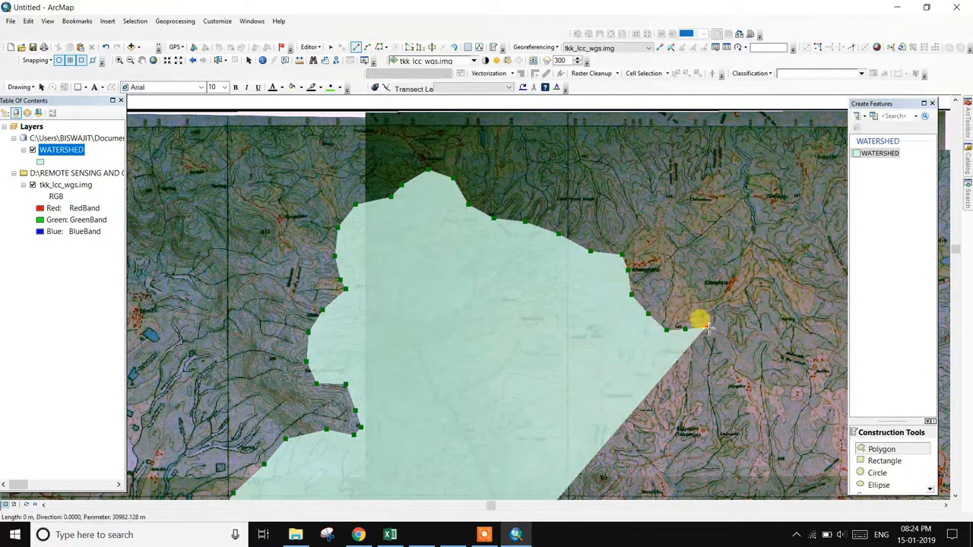
left_click(705, 327)
left_click(719, 344)
left_click(735, 362)
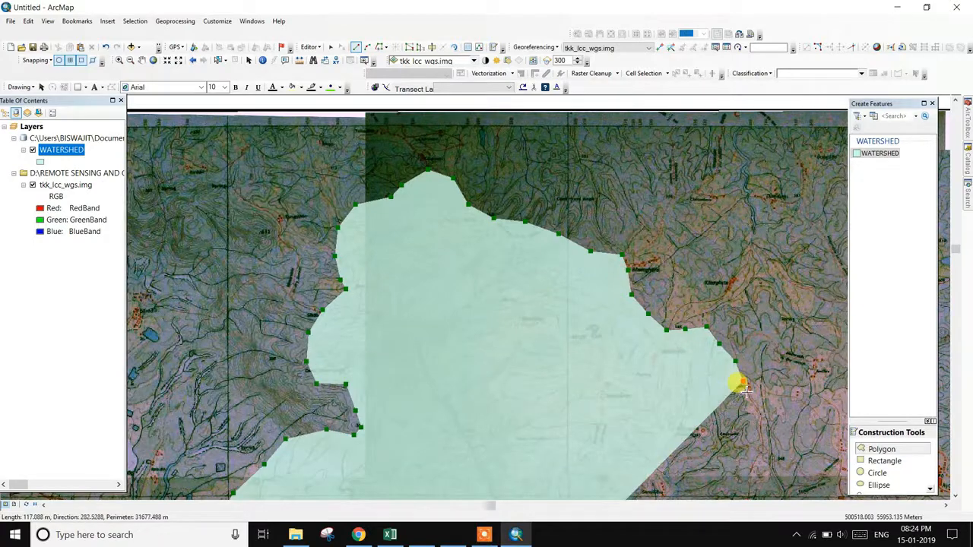
left_click(743, 384)
left_click_drag(744, 384, 493, 210)
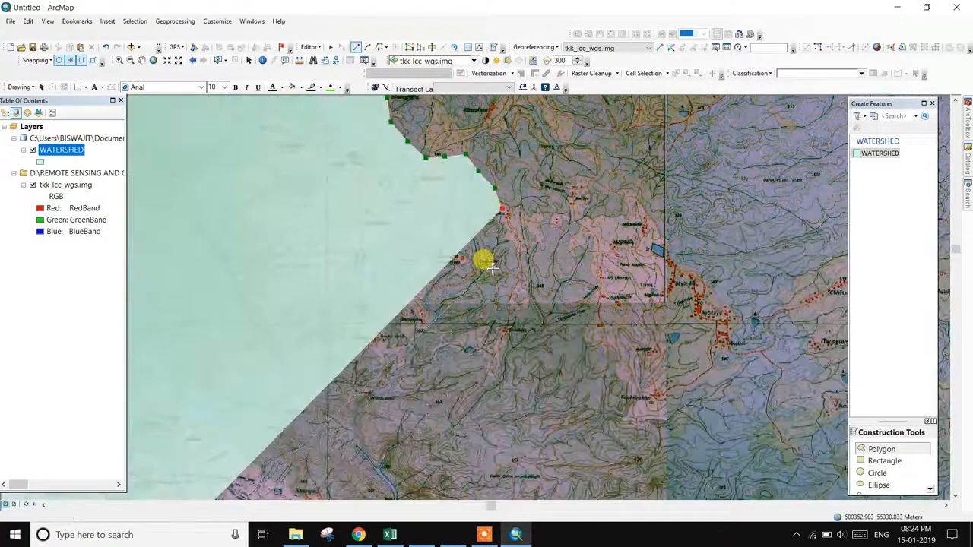
key("ctrl+z")
key("ctrl+z")
- Continue the boundary east to the river and trace it down along the river
left_click(516, 163)
left_click(535, 167)
left_click(542, 179)
left_click(554, 193)
left_click(583, 190)
left_click(606, 195)
left_click(617, 203)
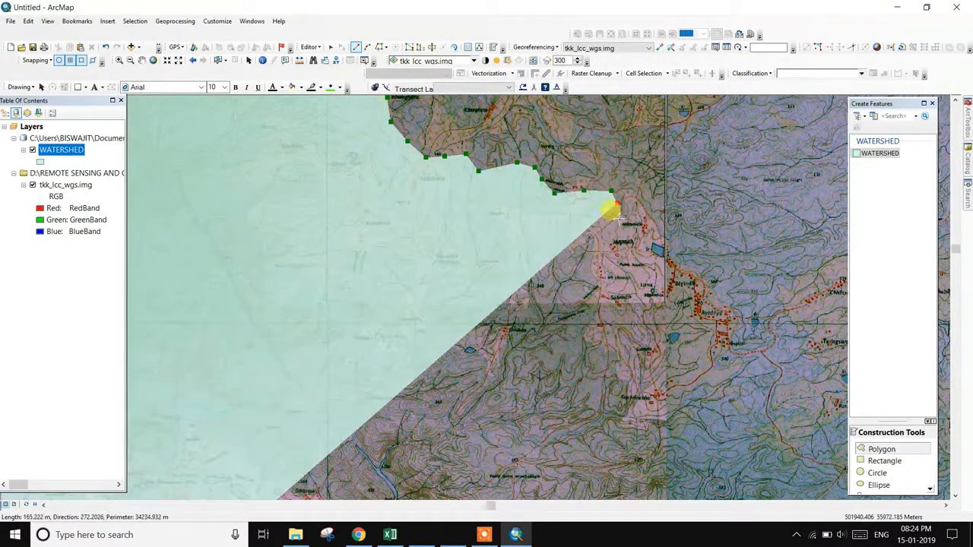
left_click(618, 221)
left_click(643, 226)
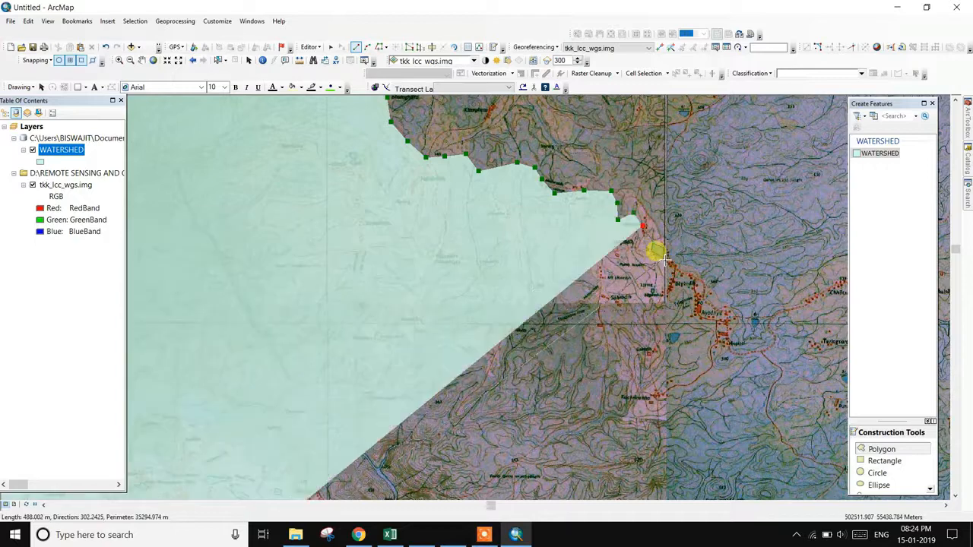
left_click(663, 258)
left_click(673, 267)
left_click(697, 281)
left_click(697, 295)
left_click(716, 312)
left_click(719, 333)
left_click(747, 343)
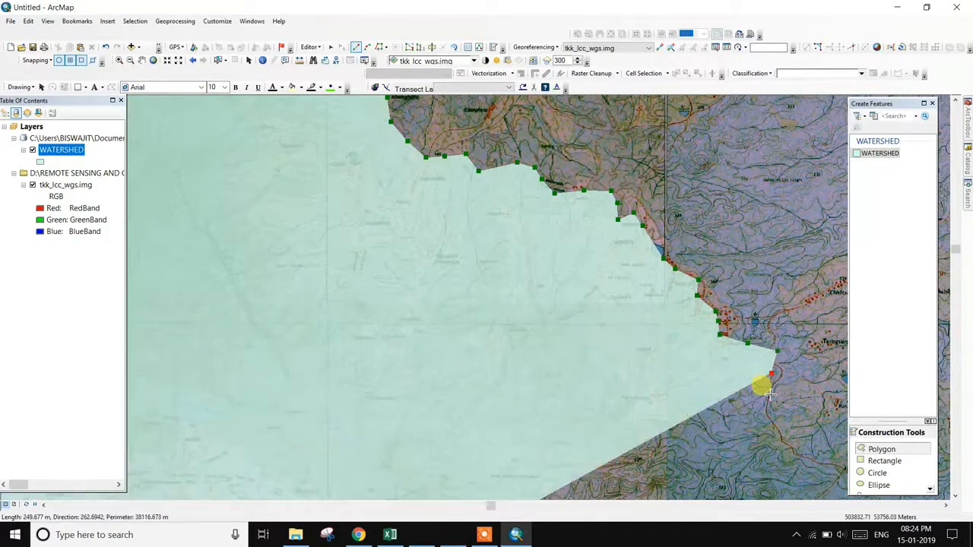
- Extend the boundary further south down the river edge
key("Down")
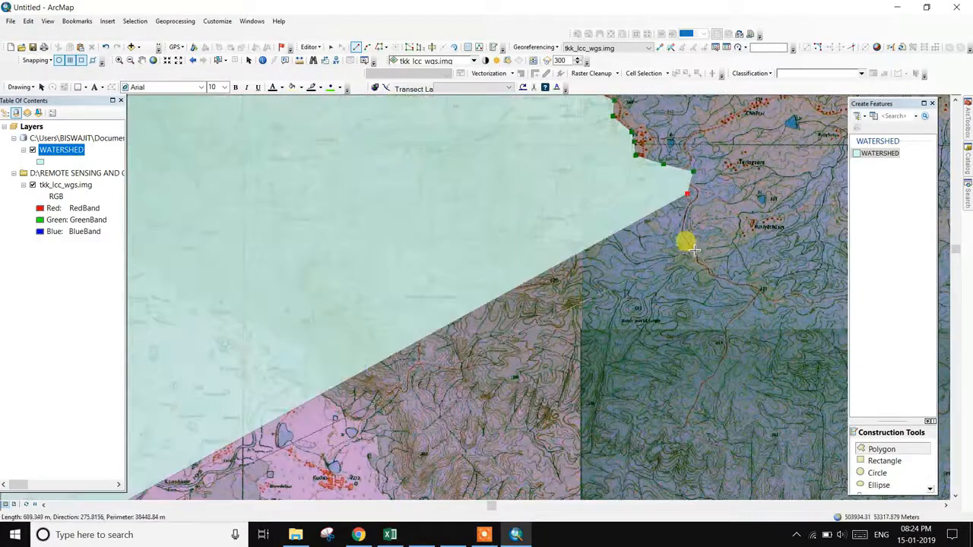
left_click(693, 247)
left_click(759, 288)
left_click(742, 309)
left_click(738, 314)
left_click(726, 342)
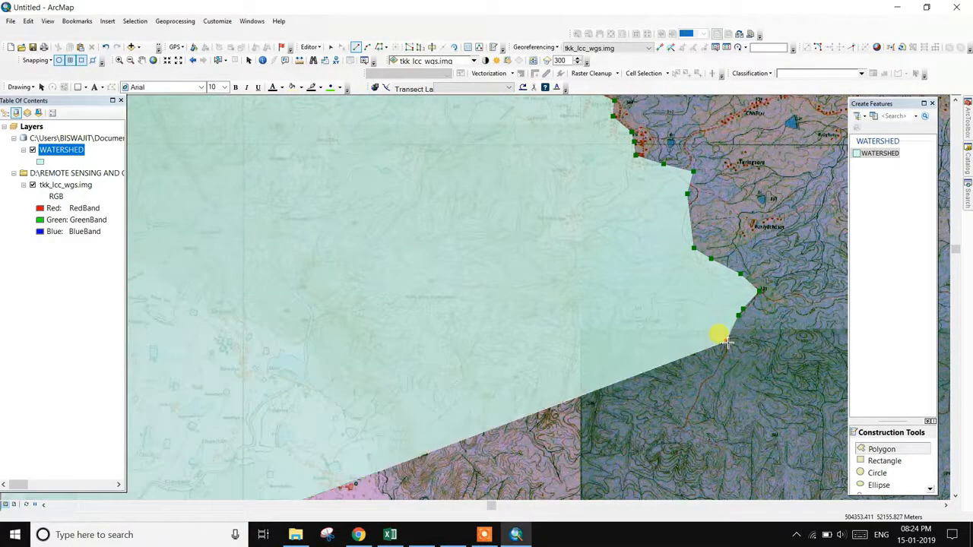
left_click(709, 379)
left_click(682, 419)
left_click_drag(683, 418, 537, 276)
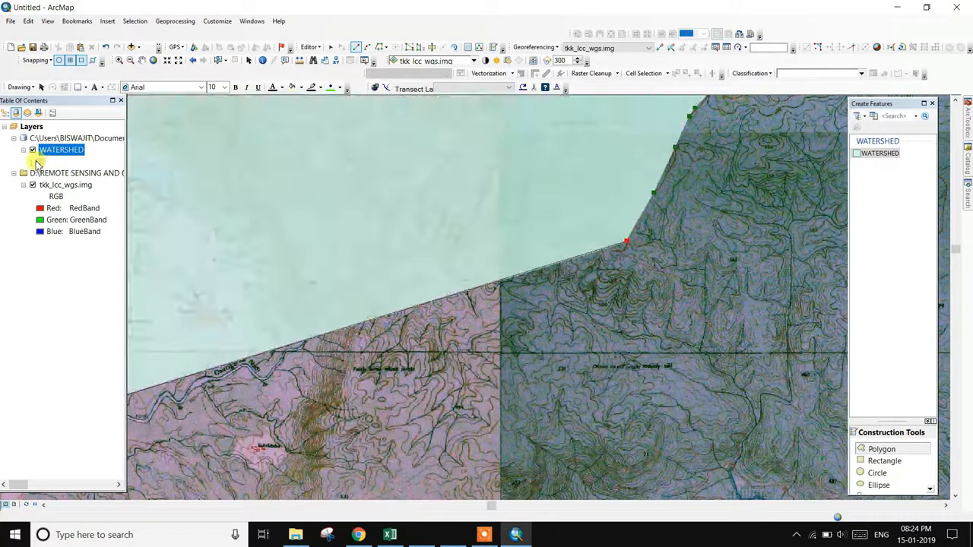
- Switch the WATERSHED layer's symbol to a Hollow fill in the Symbol Selector
left_click(38, 163)
left_click(38, 162)
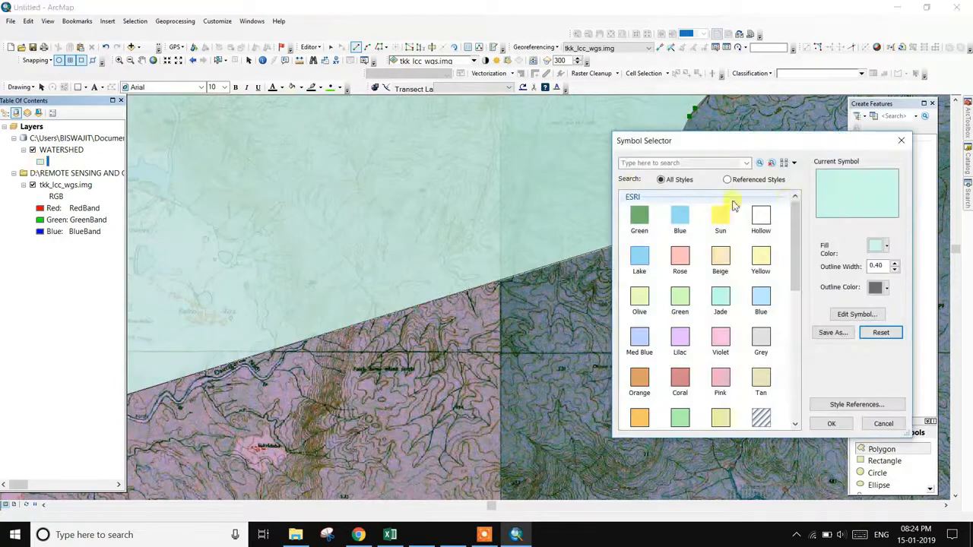
left_click(761, 216)
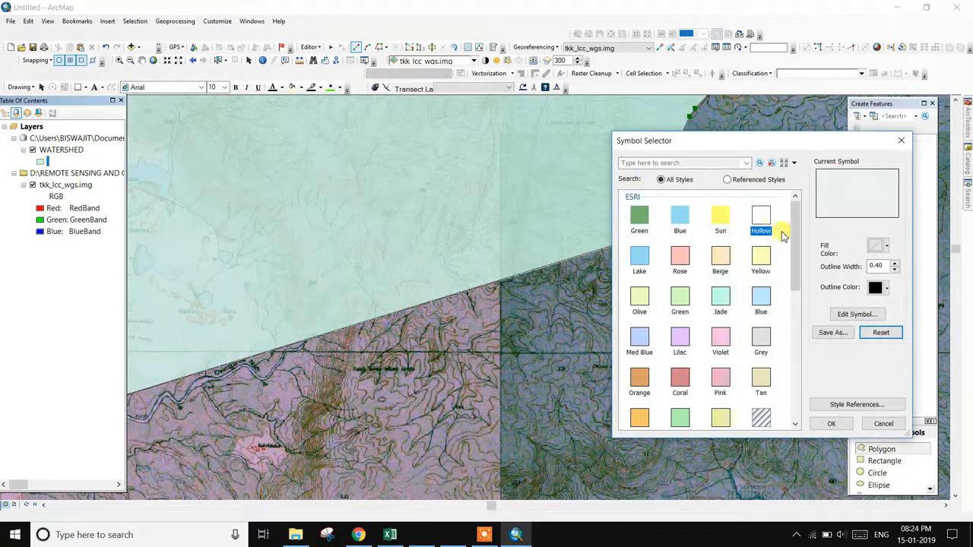
left_click(831, 423)
left_click(889, 155)
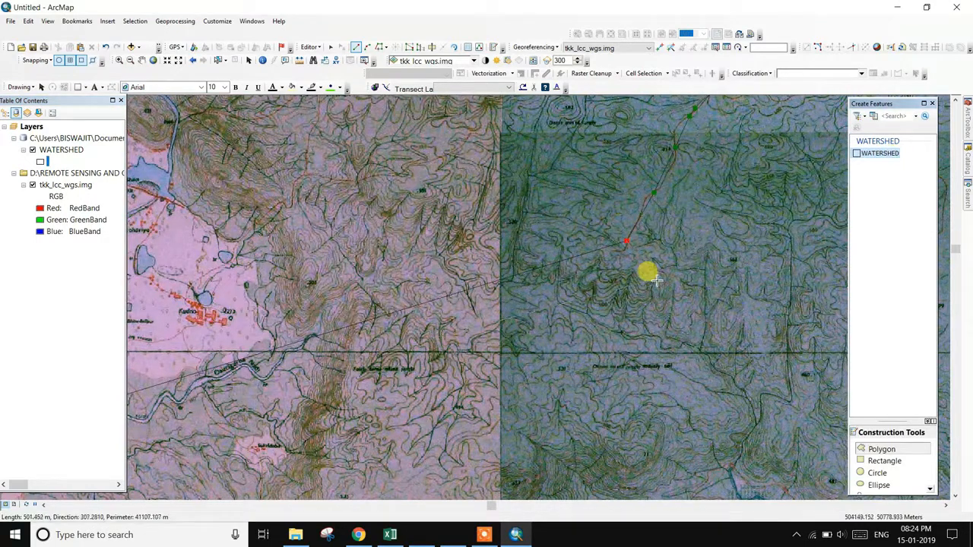
- Return the view to the sketch's end and trace the boundary southward, then southwest
scroll(657, 280, "up", 1)
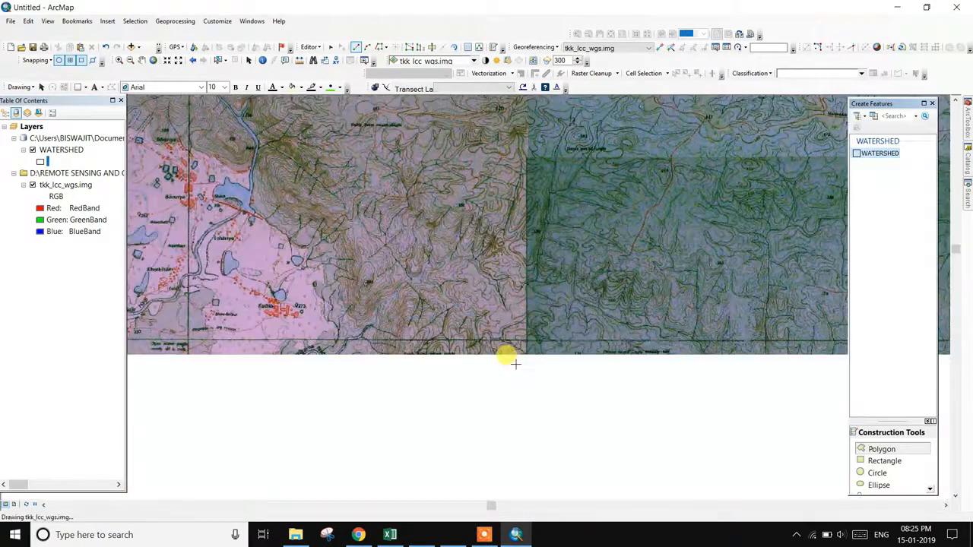
left_click_drag(514, 364, 681, 246)
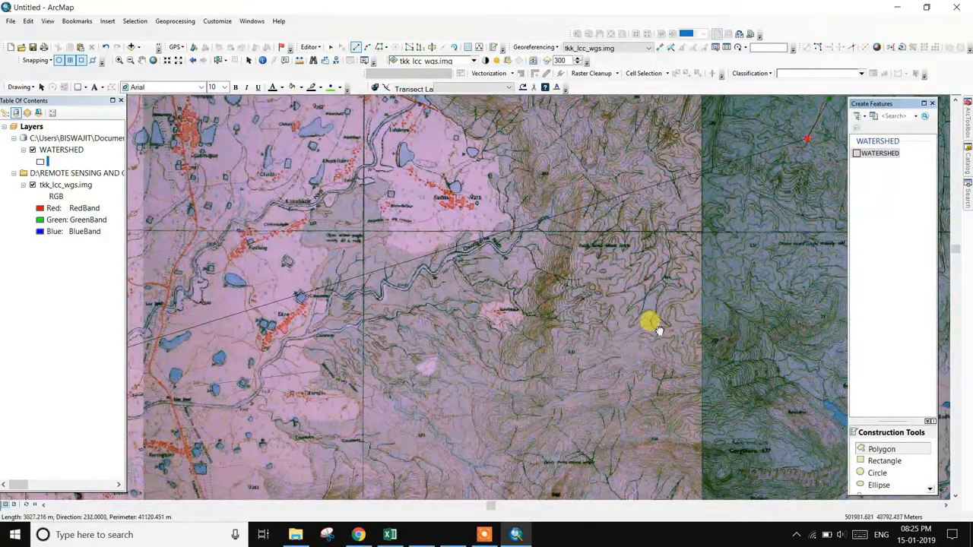
left_click_drag(650, 324, 427, 323)
scroll(589, 160, "up", 1)
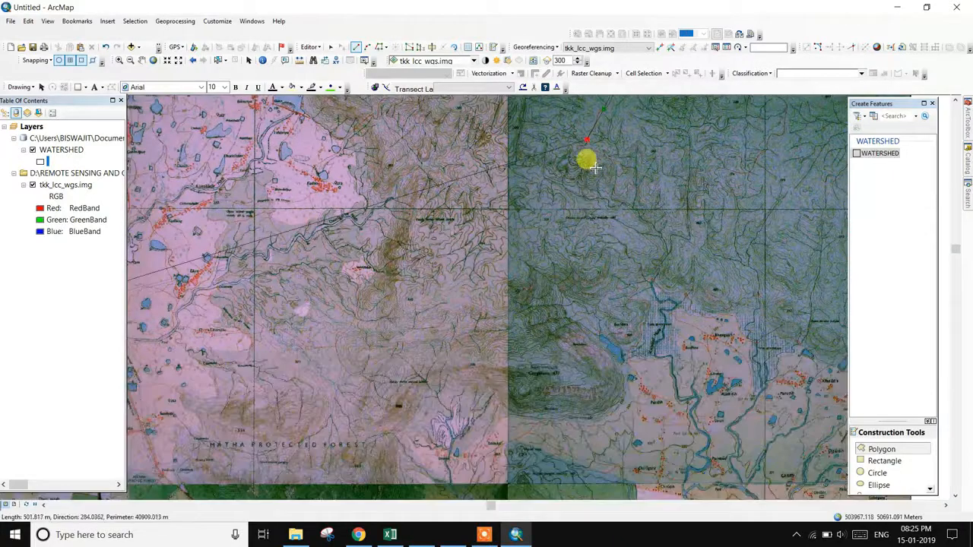
scroll(594, 166, "up", 1)
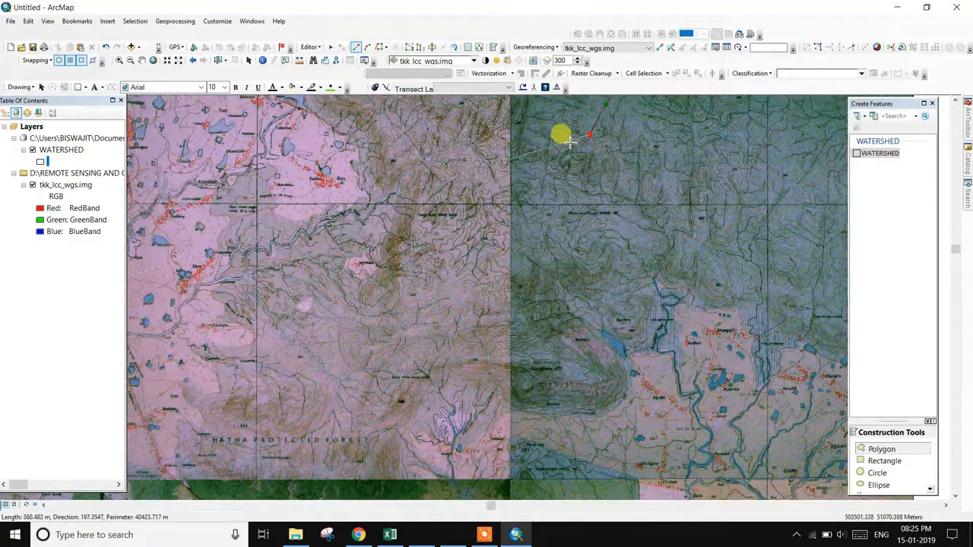
left_click(567, 135)
left_click(549, 137)
left_click(533, 152)
left_click(538, 181)
left_click(542, 219)
left_click(526, 248)
left_click(512, 273)
left_click(487, 284)
left_click(473, 291)
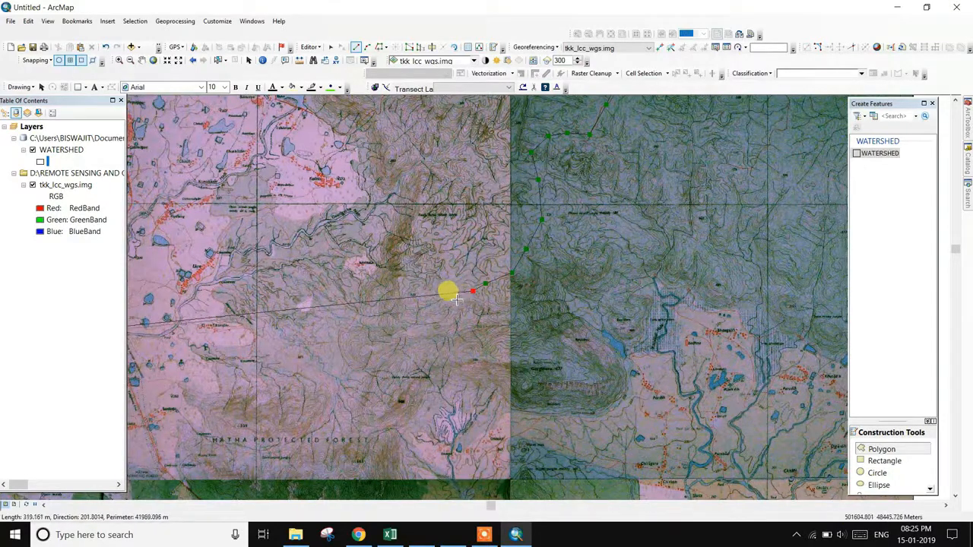
- Continue adding boundary vertices south and west down to HATHA PROTECTED FOREST
left_click(466, 308)
left_click(473, 325)
left_click(482, 350)
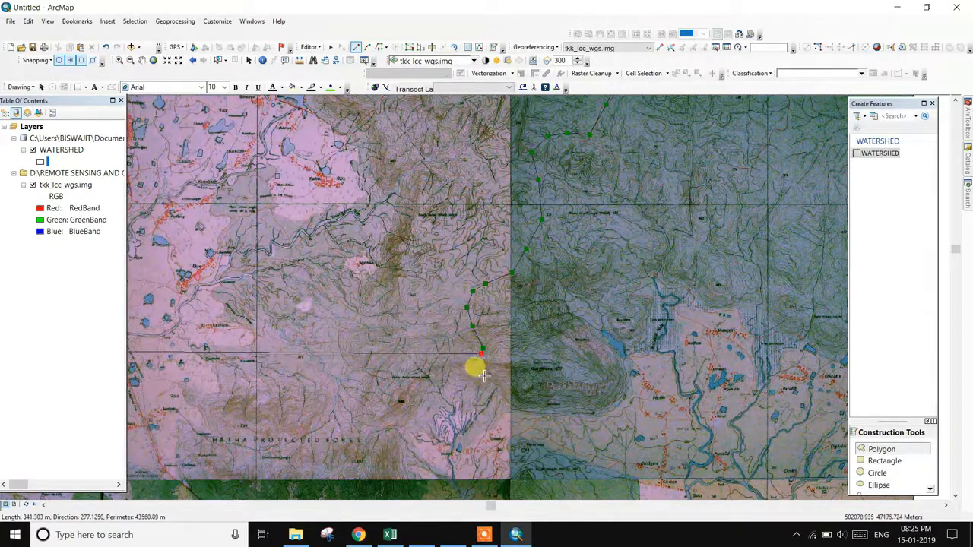
left_click(453, 339)
left_click(439, 332)
left_click(429, 335)
left_click(419, 339)
left_click(414, 343)
left_click(409, 354)
left_click(401, 376)
left_click(400, 397)
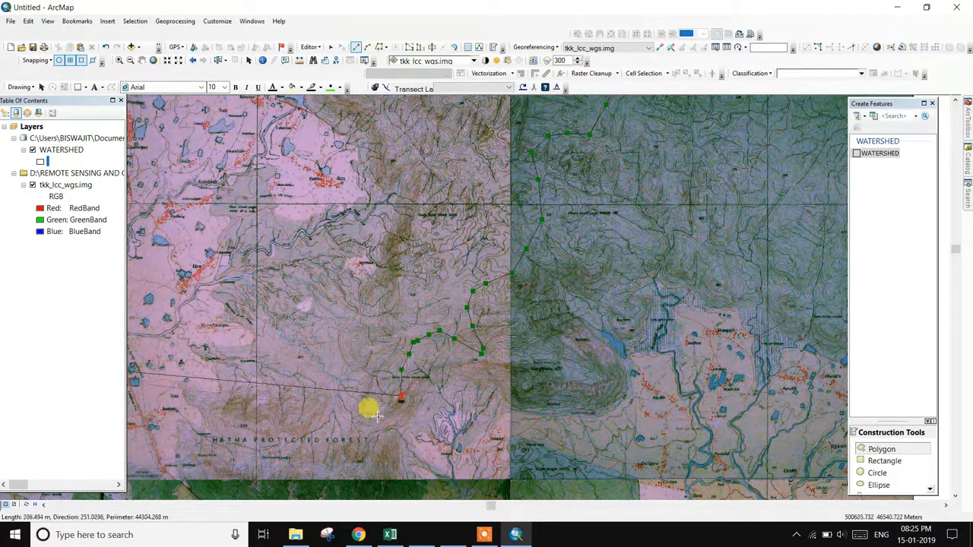
left_click(377, 427)
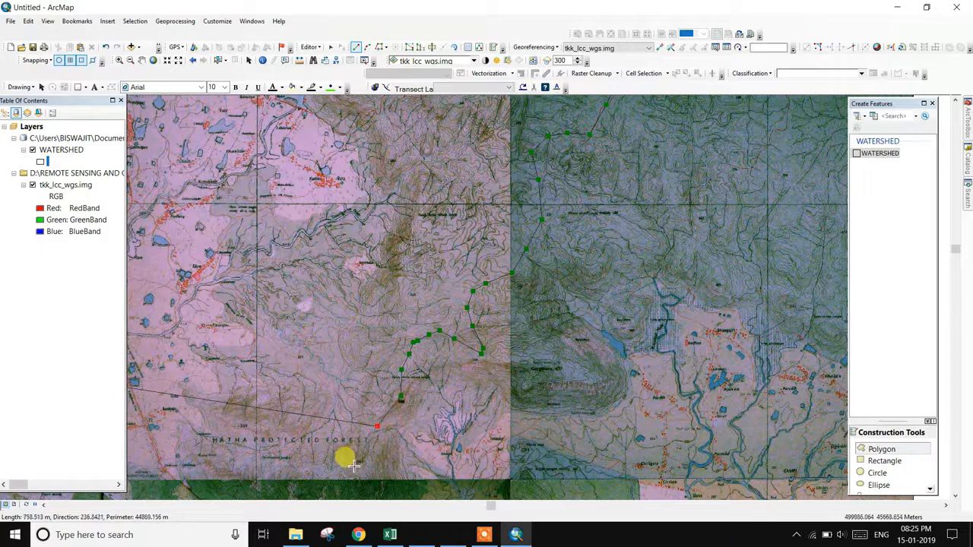
- Trace along the forest edge past the river and place the last vertex to finish the polygon
mouse_move(400, 447)
left_mouse_down()
mouse_move(454, 378)
mouse_move(604, 250)
mouse_move(613, 253)
left_mouse_up()
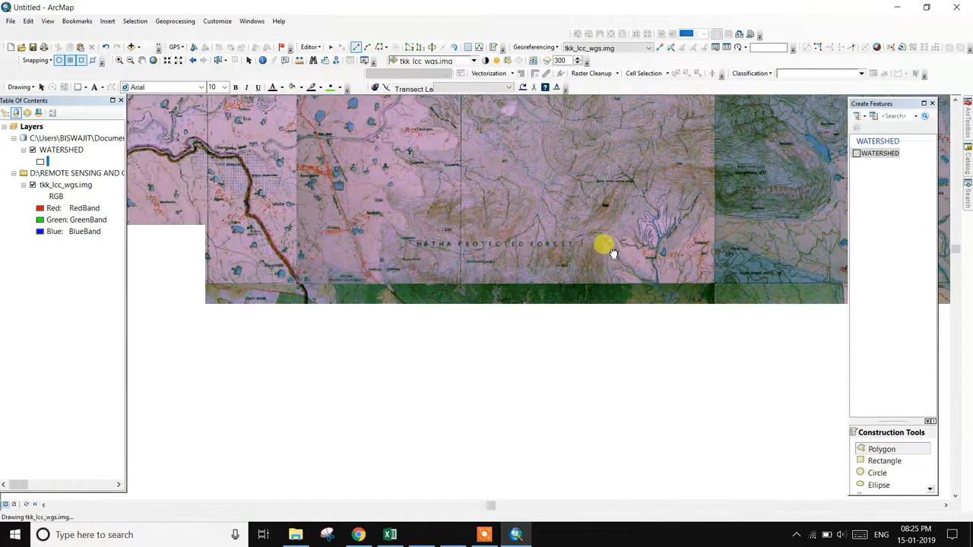
left_click(558, 270)
left_click(534, 290)
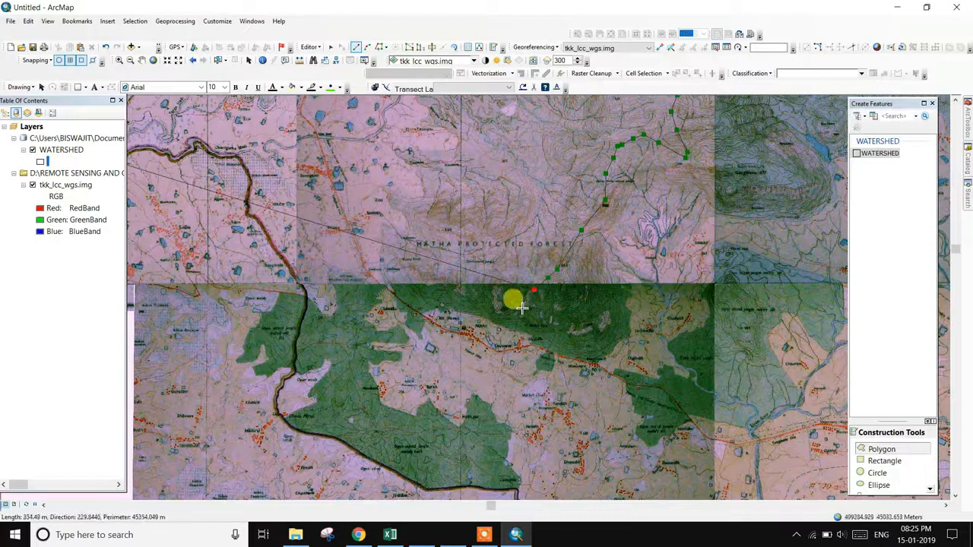
left_click(451, 325)
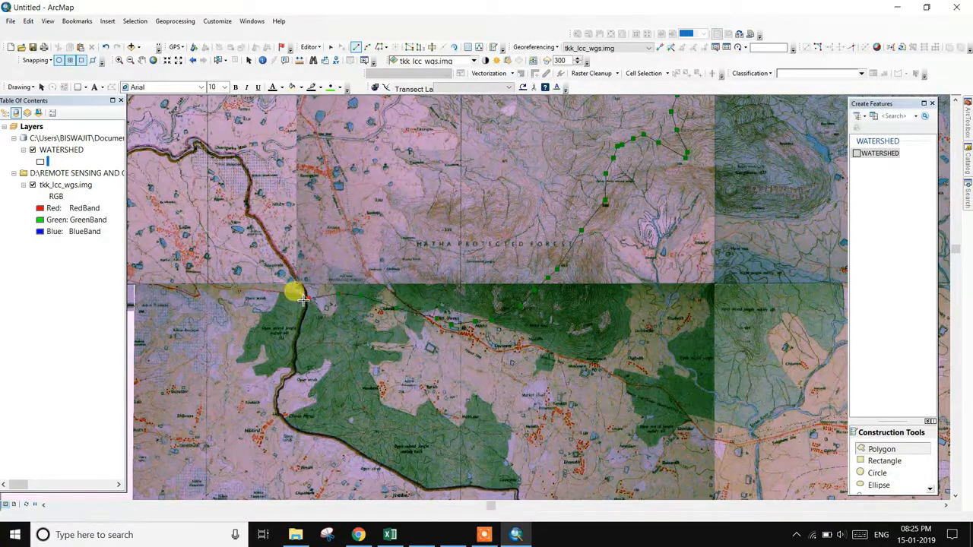
left_click_drag(252, 302, 377, 393)
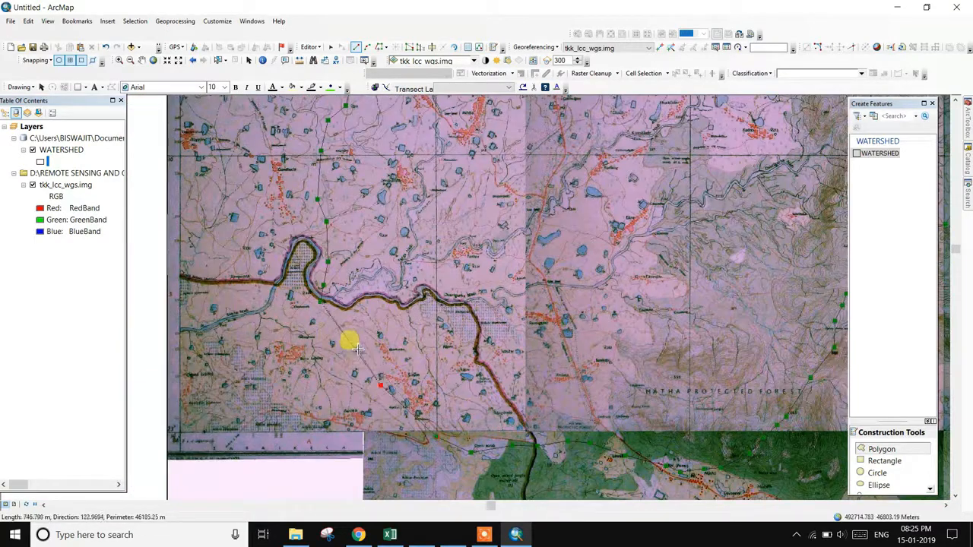
left_click(323, 303)
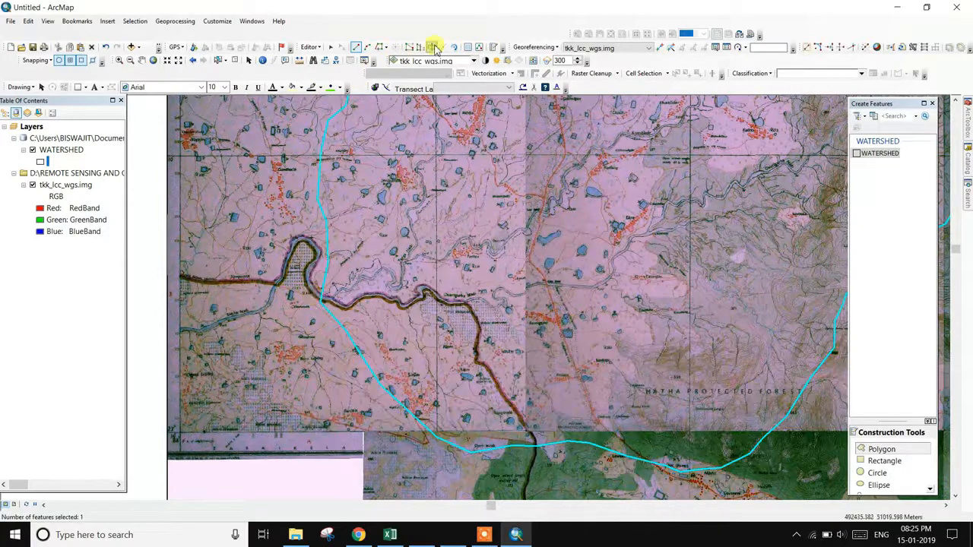
- Stop editing and give the WATERSHED layer a solid yellow fill
left_click(316, 48)
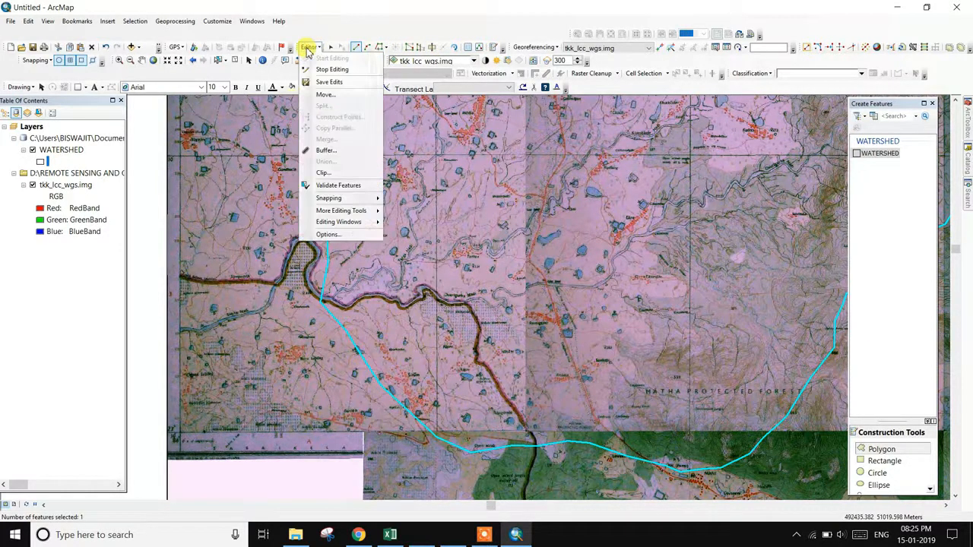
left_click(317, 80)
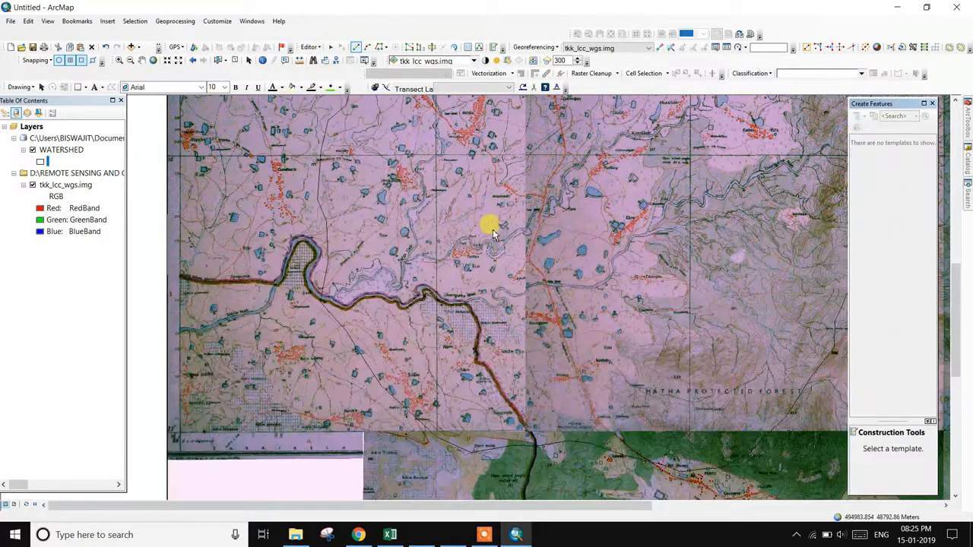
scroll(489, 218, "up", 3)
left_click(41, 162)
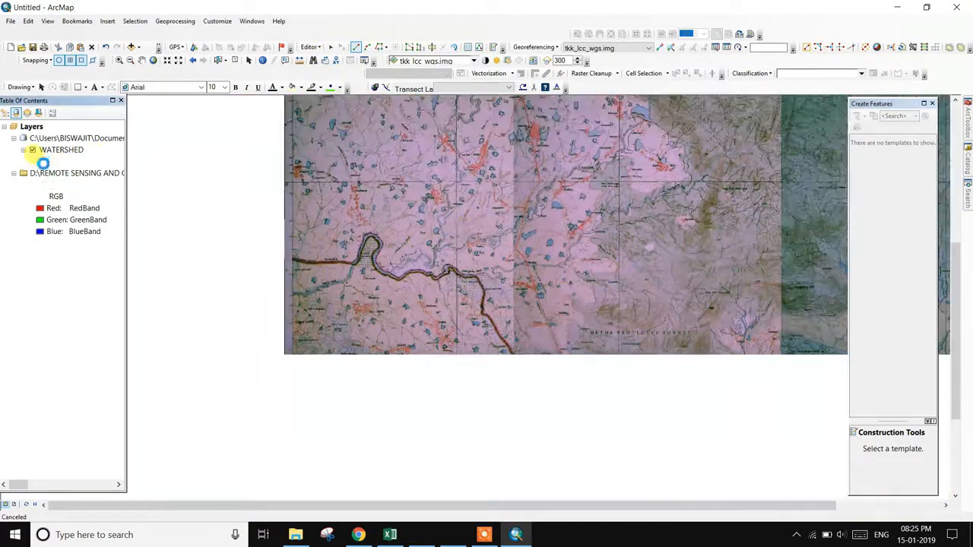
left_click(723, 218)
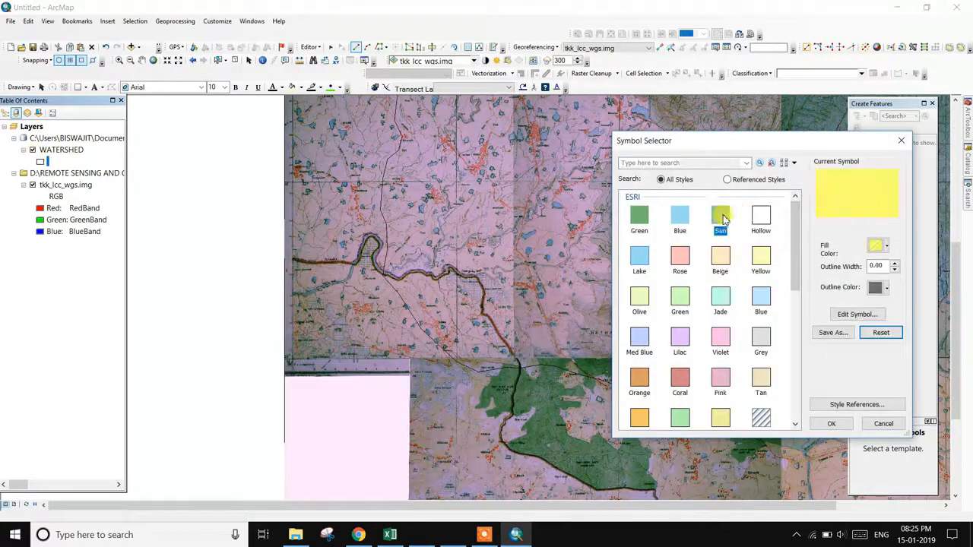
left_click(832, 426)
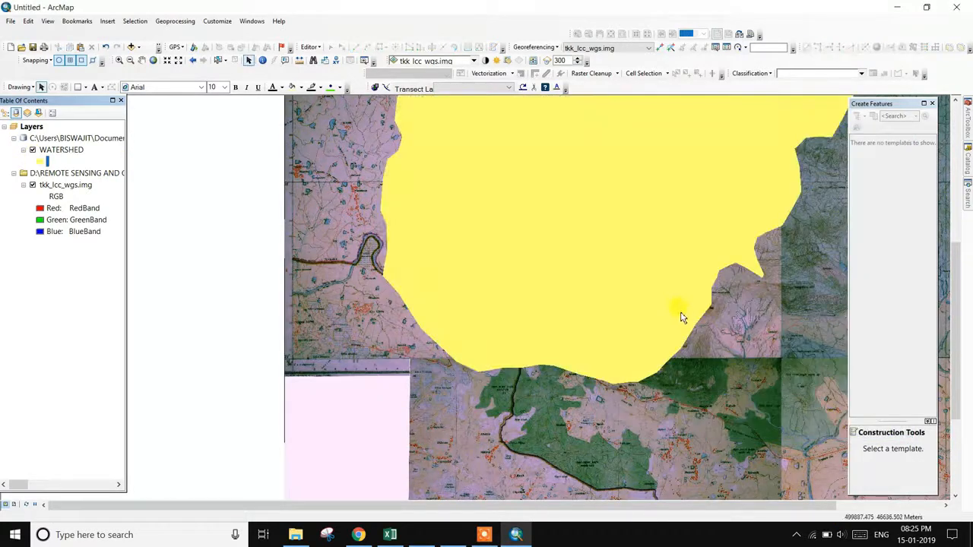
- Recentre on the watershed and set its symbol to Hollow with a width-2 red outline
scroll(646, 252, "up", 2)
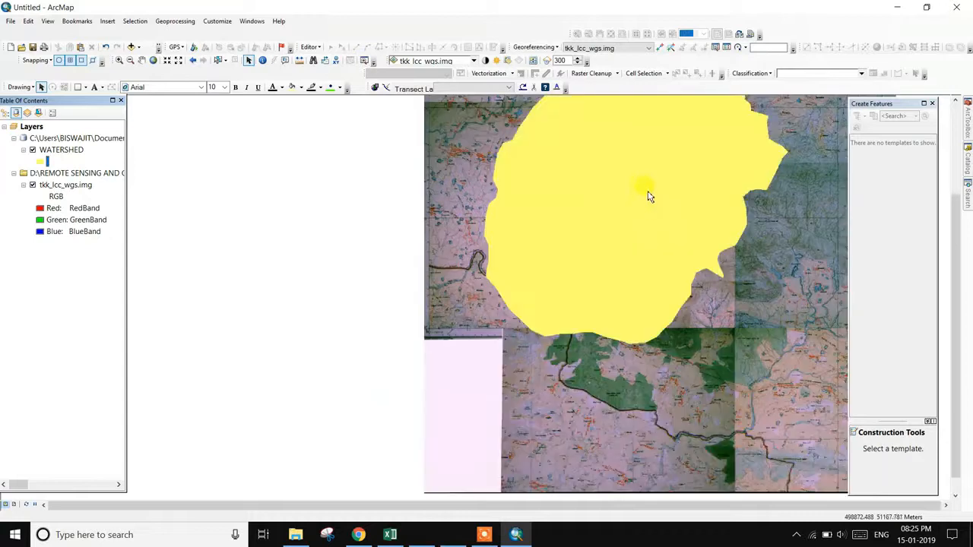
left_click_drag(647, 195, 462, 310)
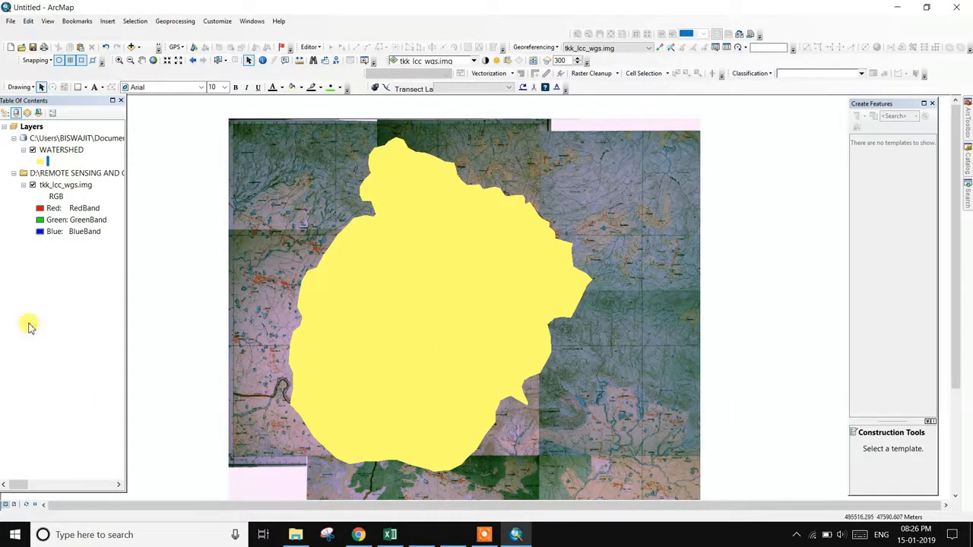
left_click(40, 161)
left_click(763, 221)
left_click(895, 264)
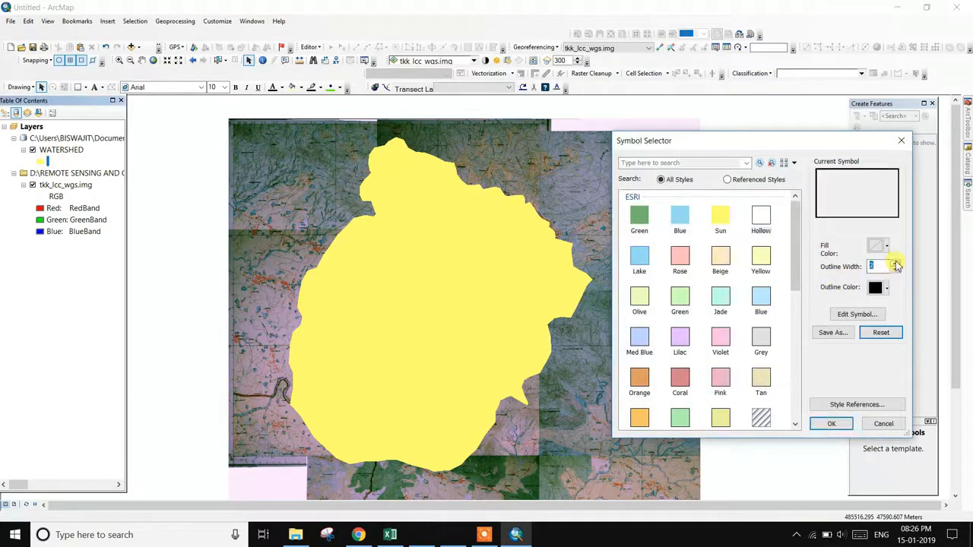
left_click(890, 290)
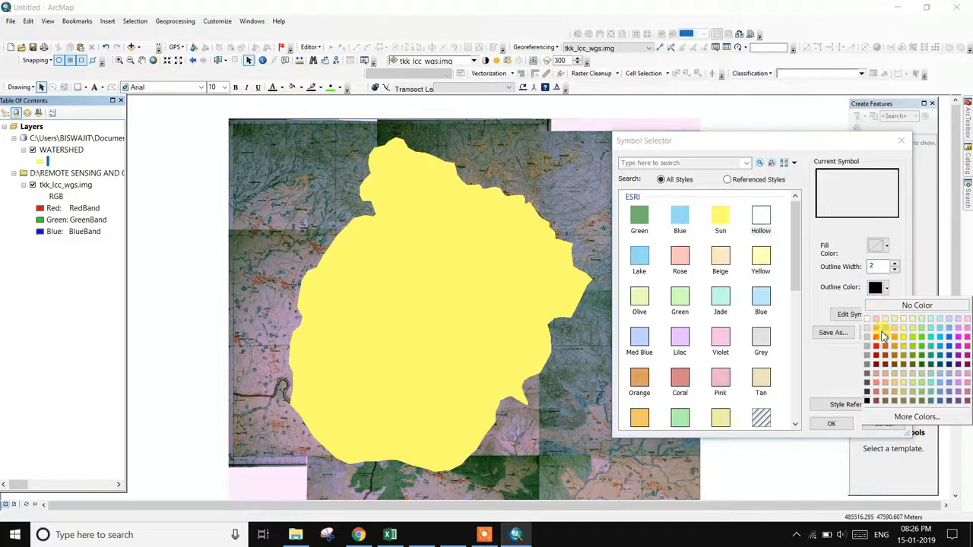
left_click(877, 337)
- Apply the hollow red outline and zoom in on the northern watershed boundary
left_click(827, 426)
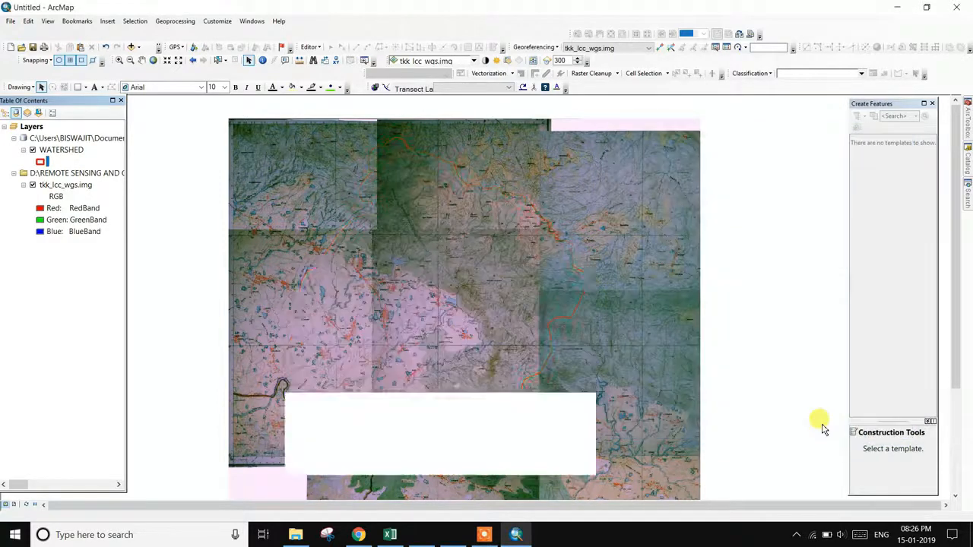
scroll(460, 284, "up", 1)
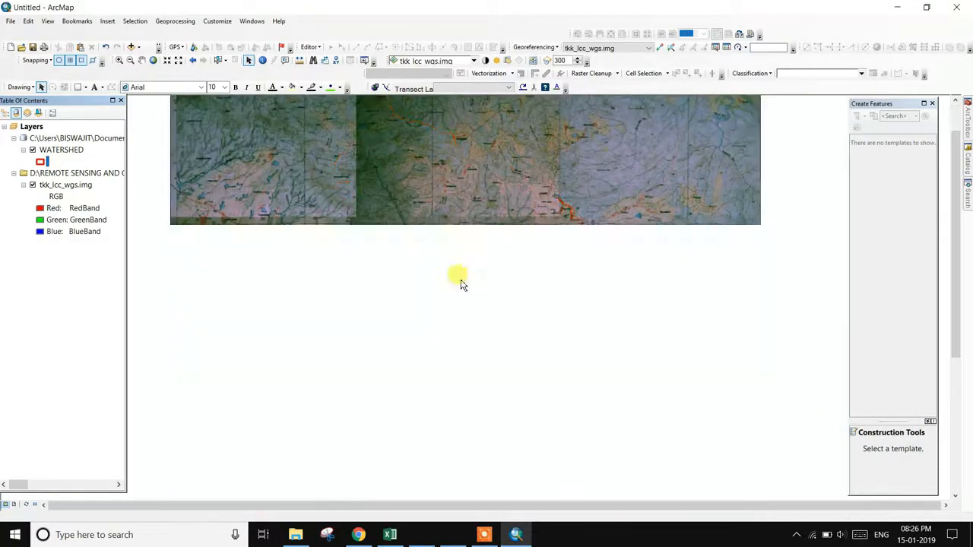
scroll(460, 284, "down", 2)
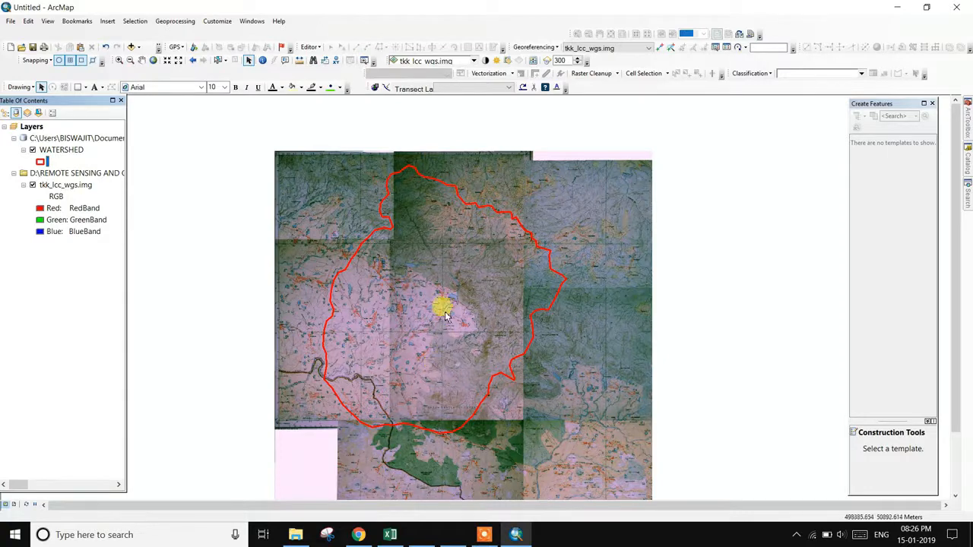
scroll(445, 312, "up", 2)
scroll(426, 196, "up", 1)
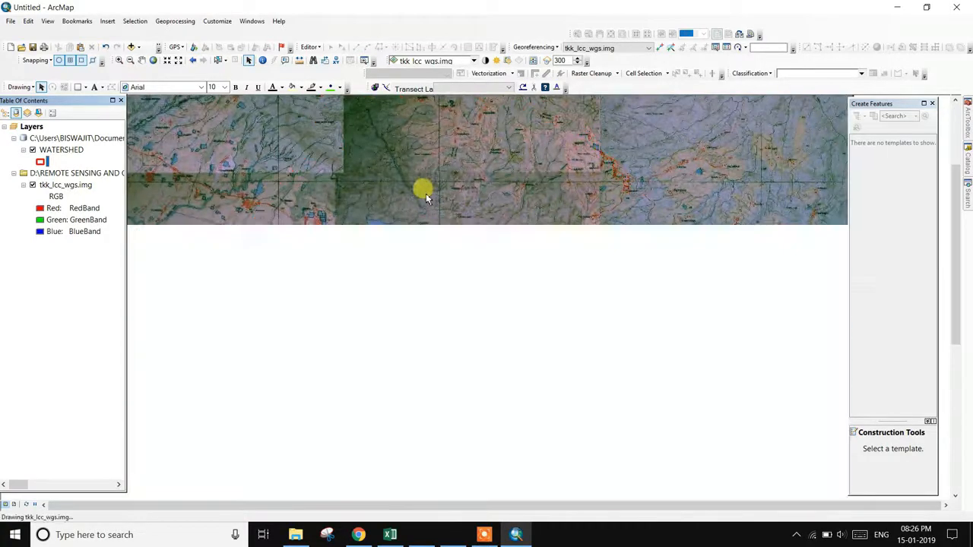
scroll(441, 282, "up", 1)
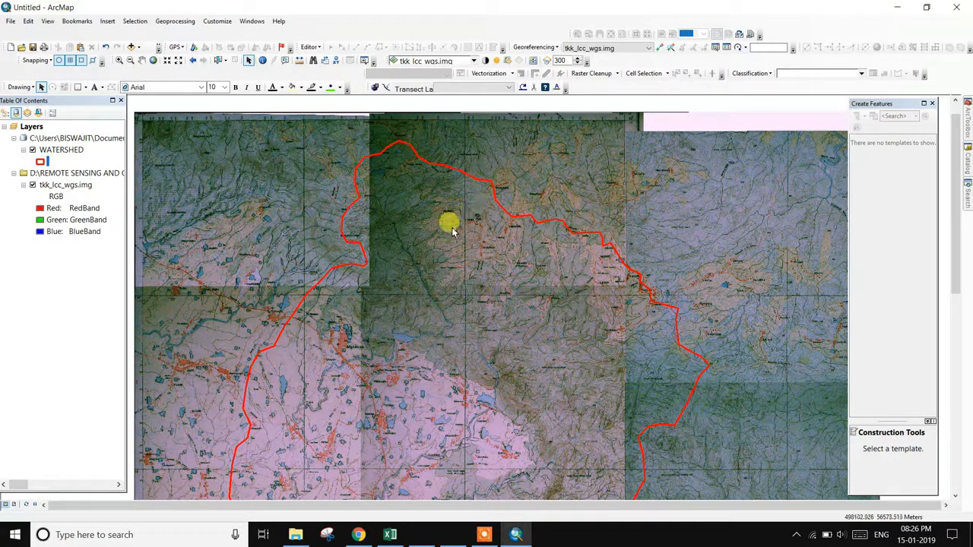
scroll(452, 232, "up", 1)
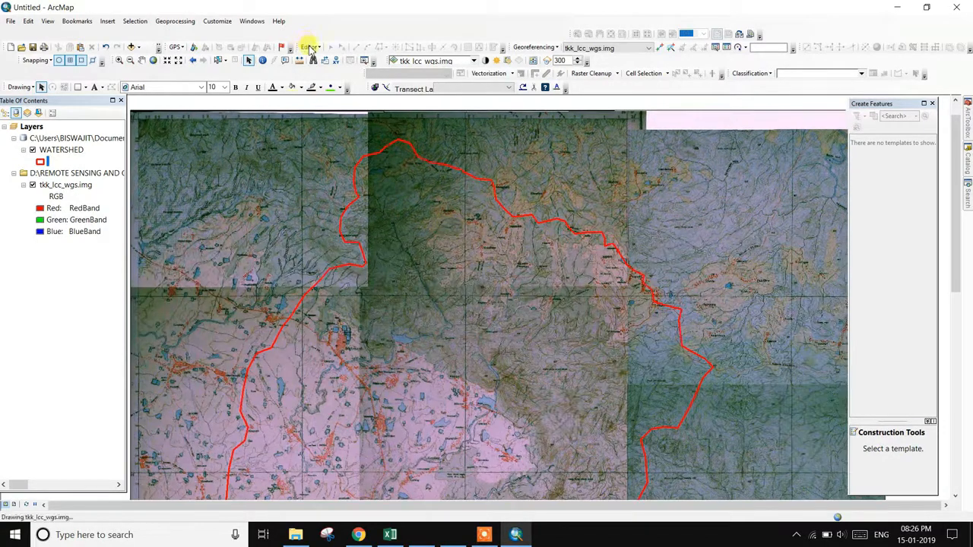
left_click(310, 48)
left_click(310, 47)
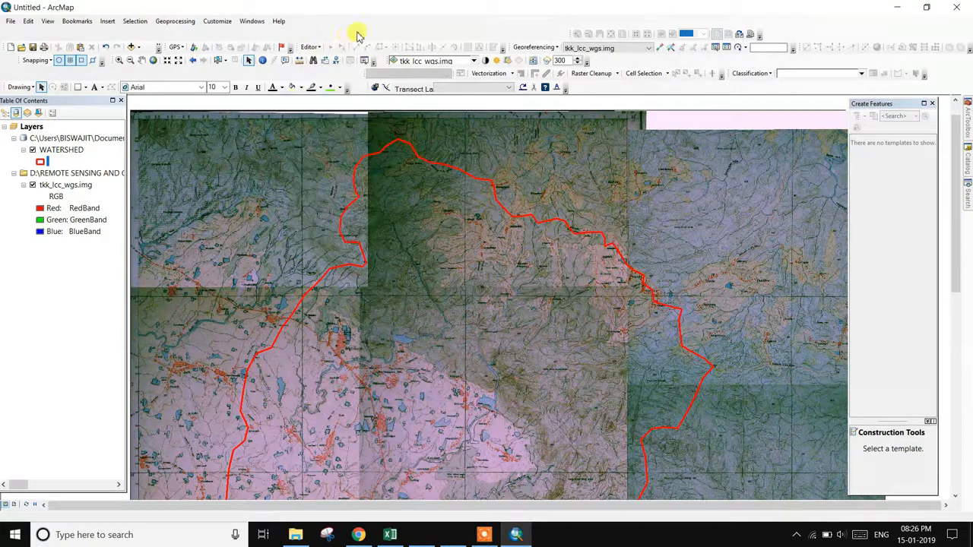
left_click(484, 535)
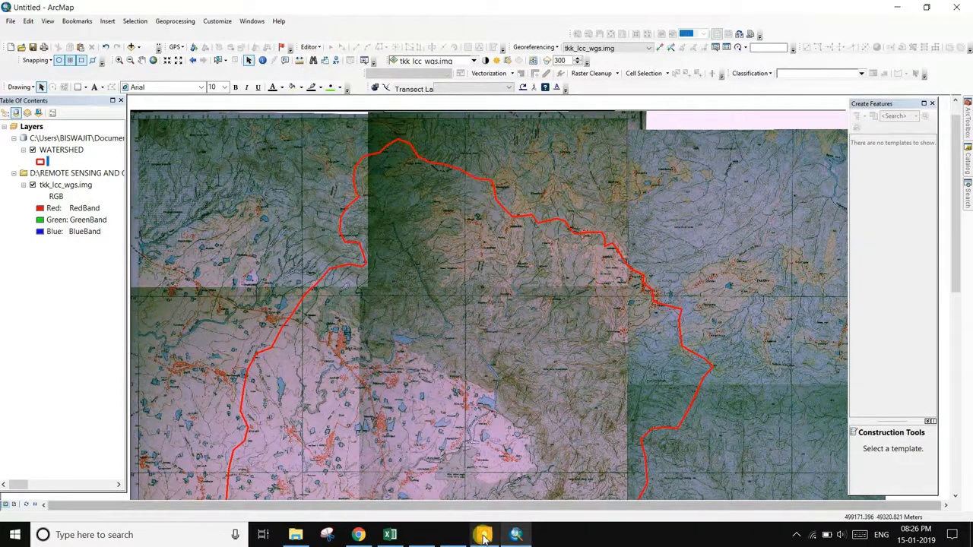
- Remove the boundery layer from the Table of Contents and minimize ArcMap
left_click(651, 522)
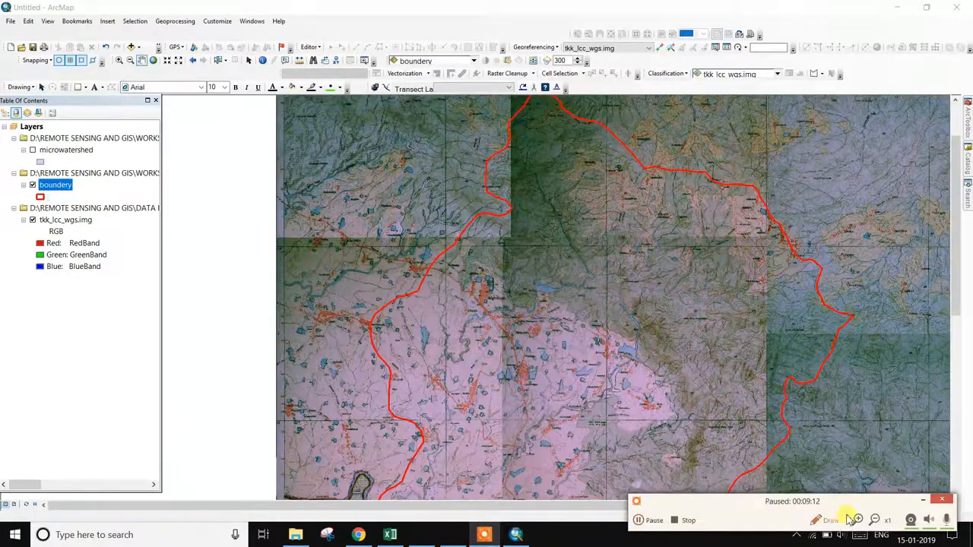
left_click(941, 500)
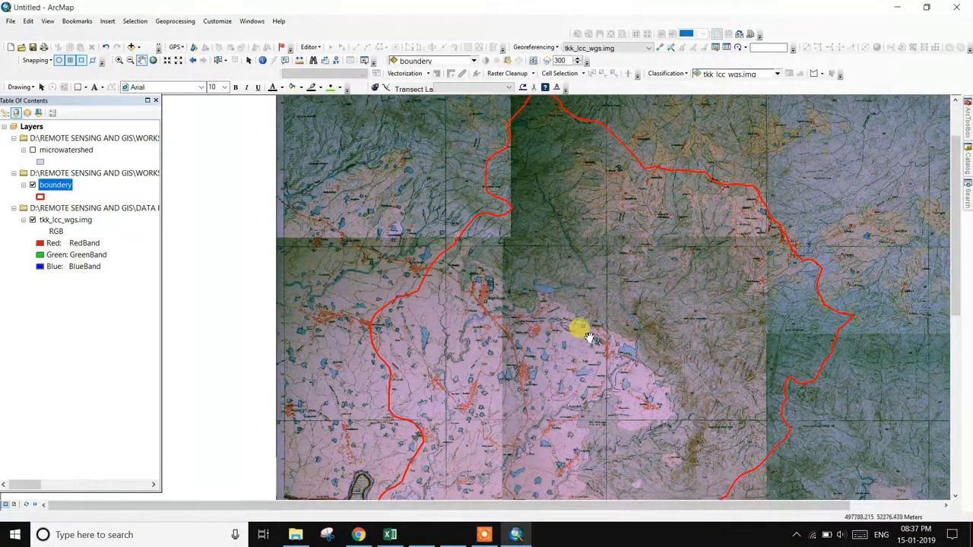
scroll(583, 330, "down", 1)
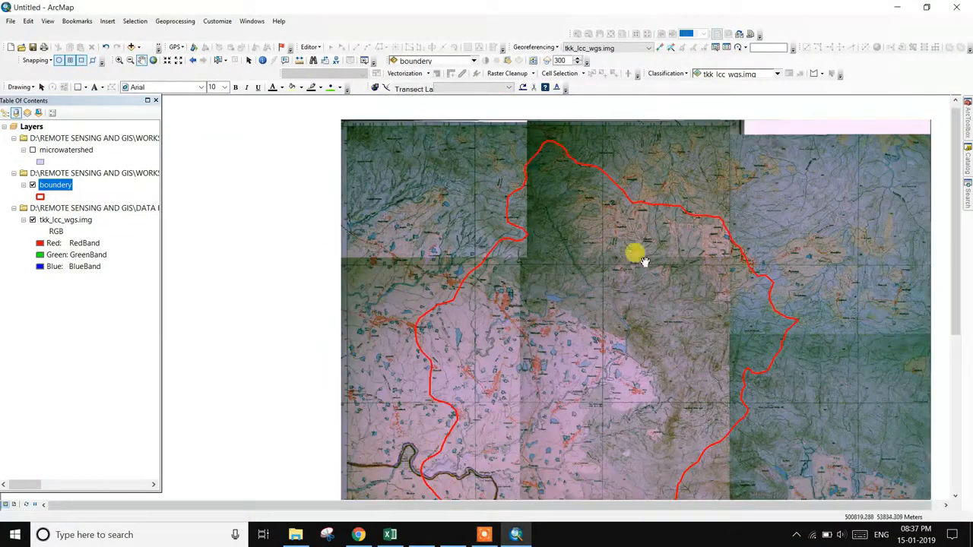
right_click(67, 187)
left_click(106, 204)
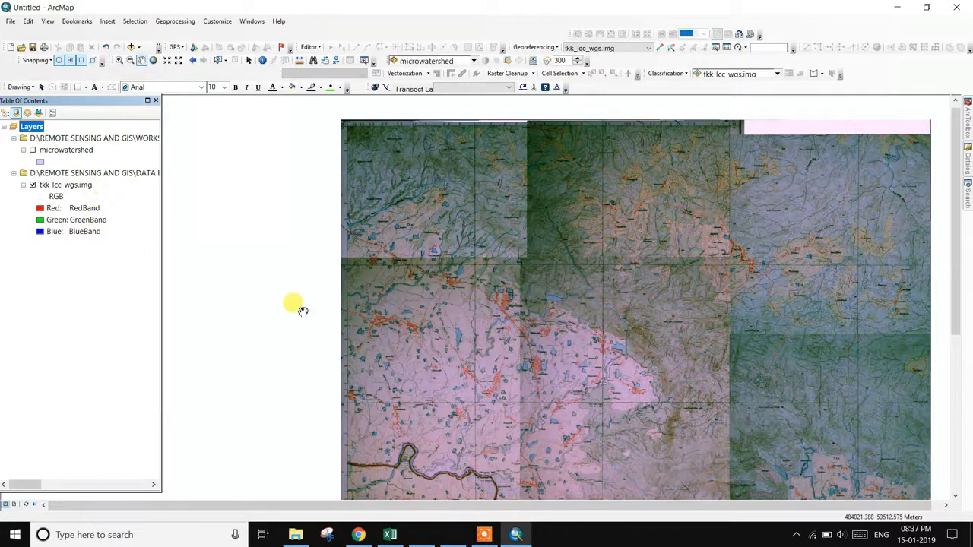
left_click(897, 7)
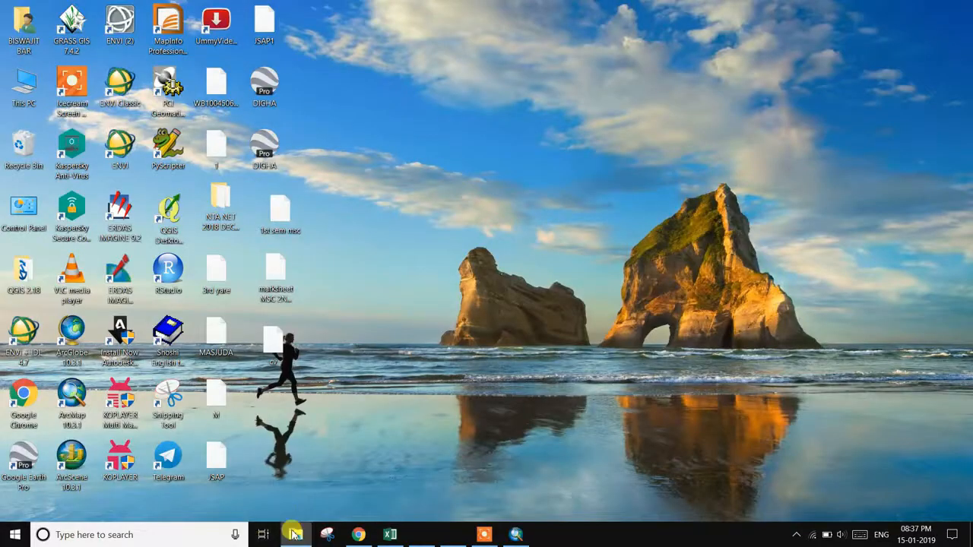
- Open RUN OFF ESTIMATION - Copy and copy its MICROWATERSHED FINAL BONDARY folder
left_click(295, 534)
left_click(203, 164)
double_click(203, 165)
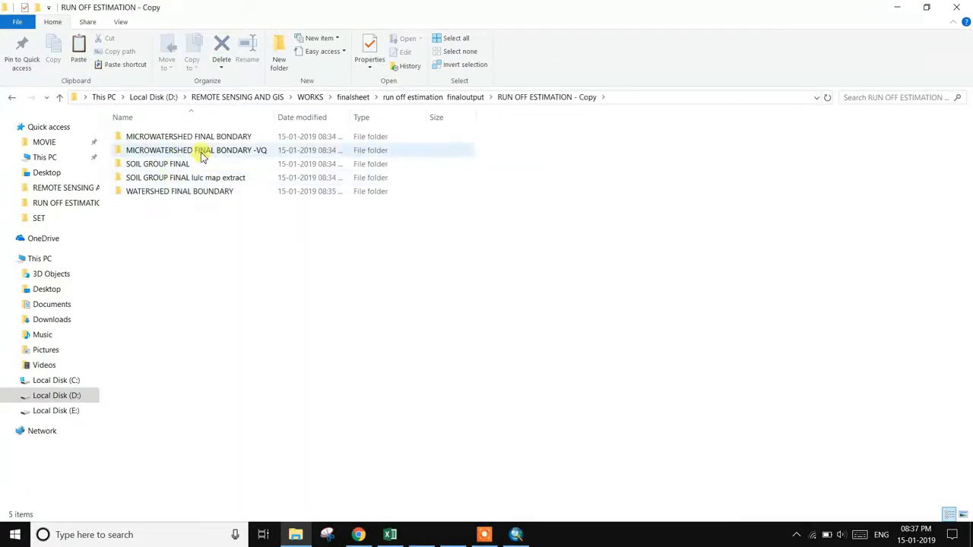
double_click(248, 140)
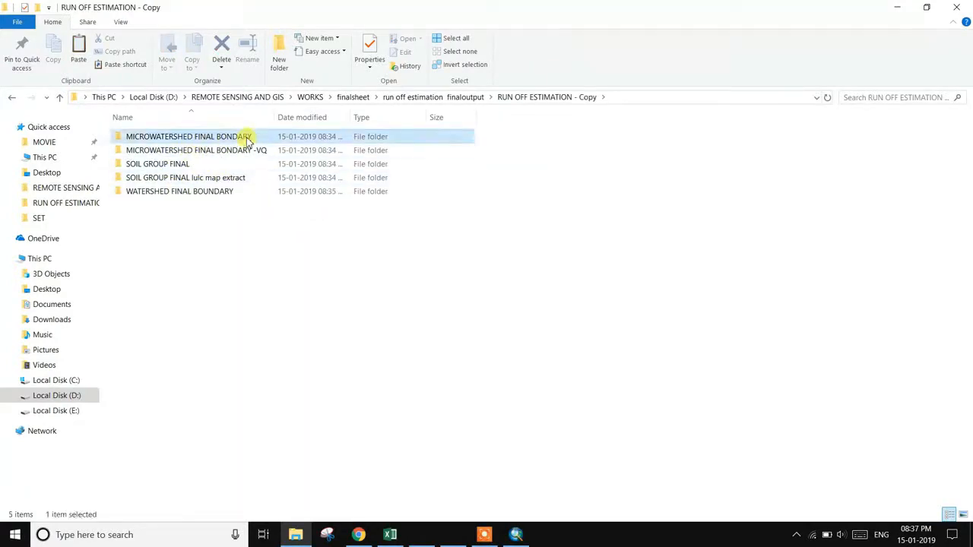
left_click(60, 97)
right_click(200, 138)
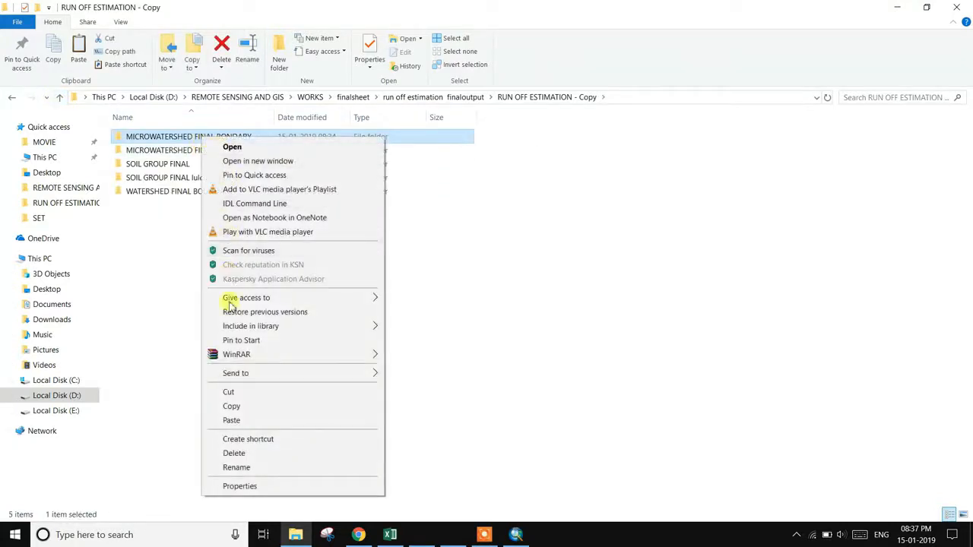
left_click(245, 406)
- Paste the folder into run off estimation finaloutput and minimize the Explorer window
left_click(59, 97)
right_click(196, 254)
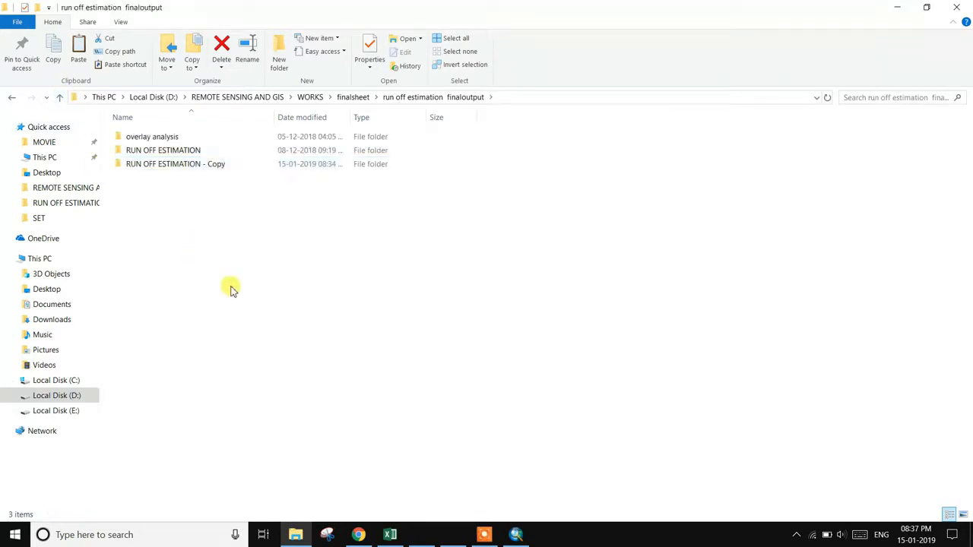
left_click(240, 344)
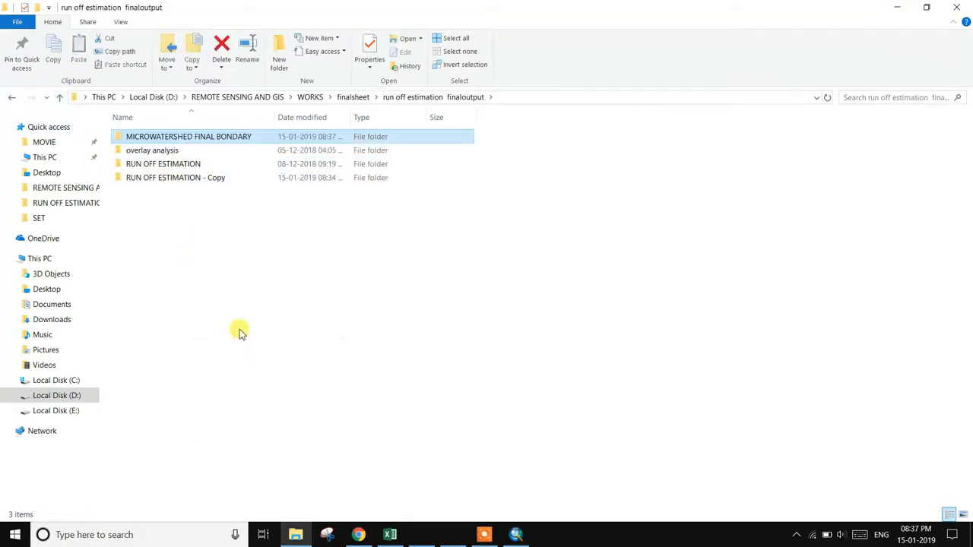
left_click(898, 11)
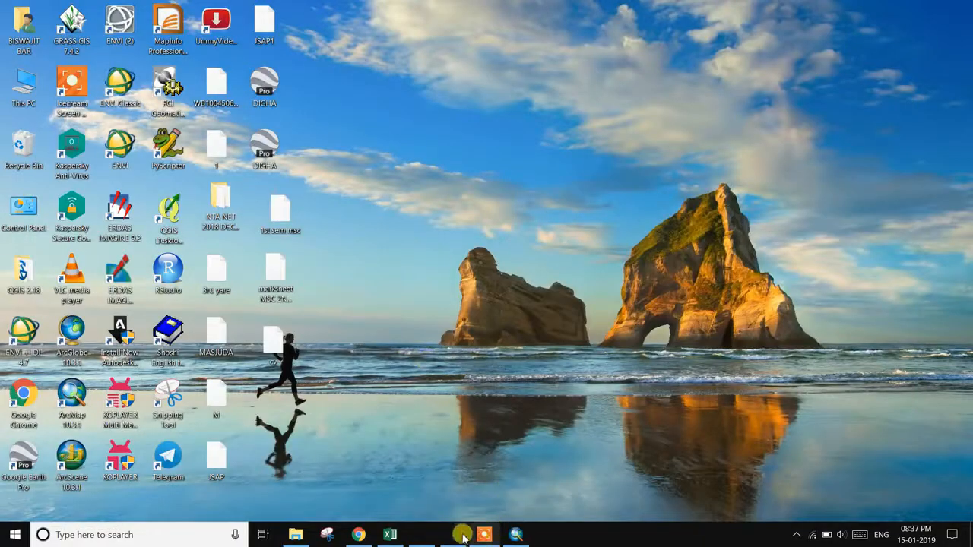
- In Add Data, browse D: > REMOTE SENSING AND GIS > WORKS to MICROWATERSHED FINAL BONDARY and select microwatershed.shp
left_click(517, 534)
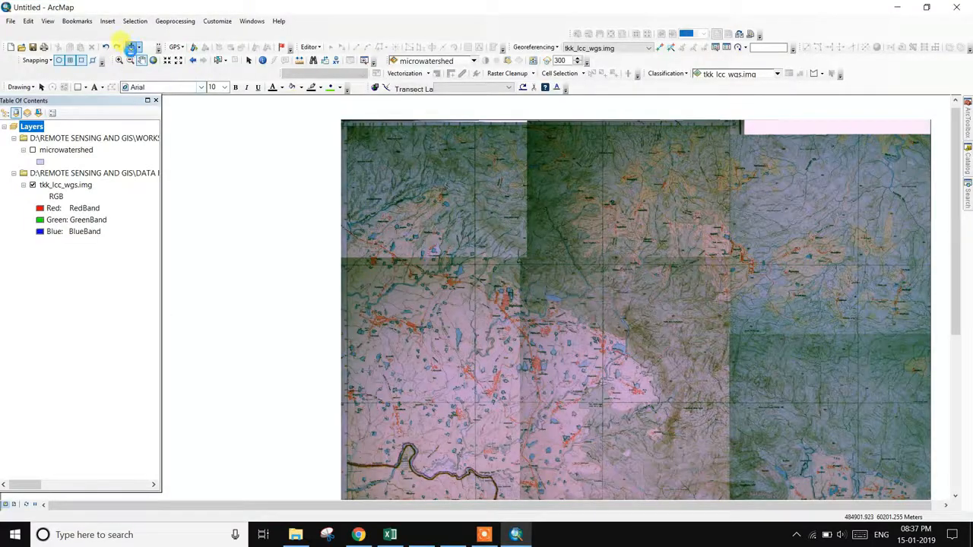
left_click(131, 47)
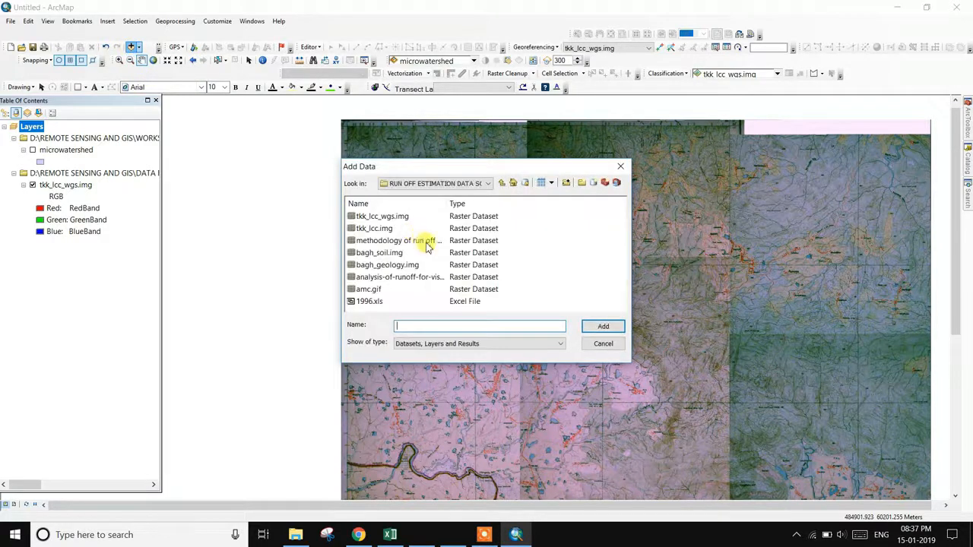
left_click(487, 183)
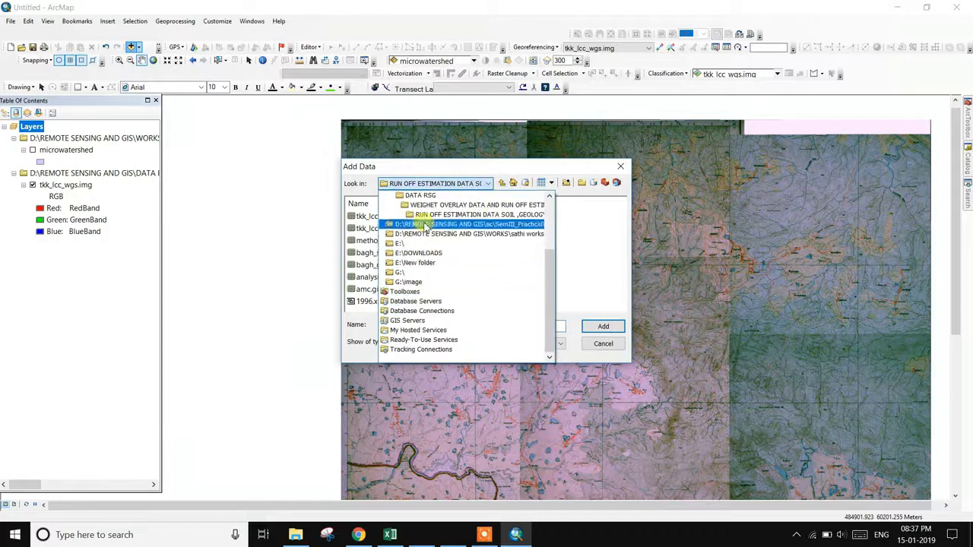
scroll(425, 226, "up", 2)
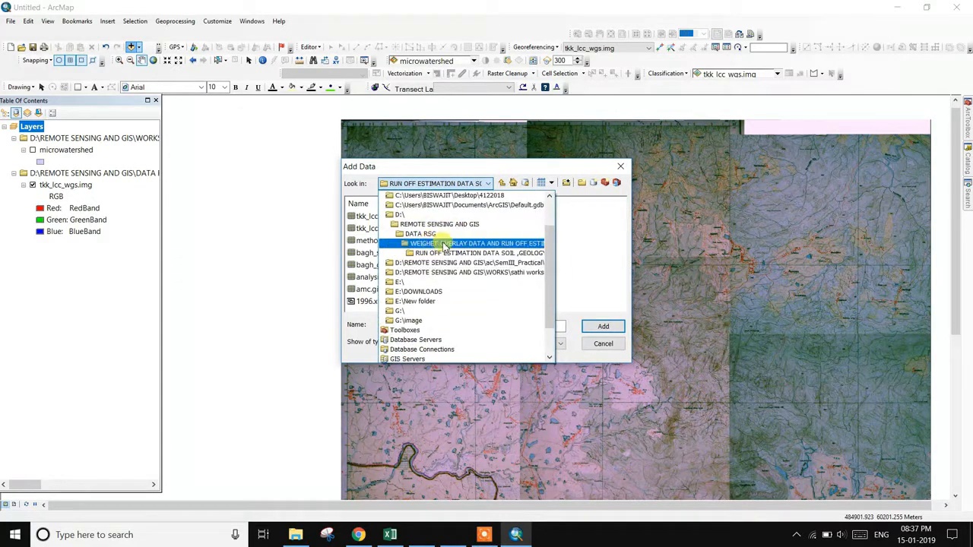
left_click(408, 216)
double_click(399, 254)
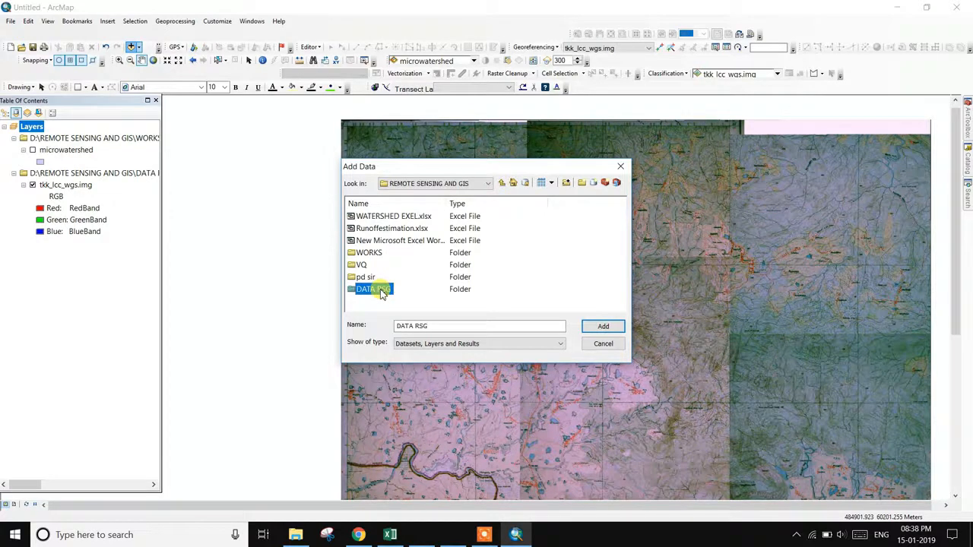
double_click(368, 253)
scroll(391, 270, "down", 3)
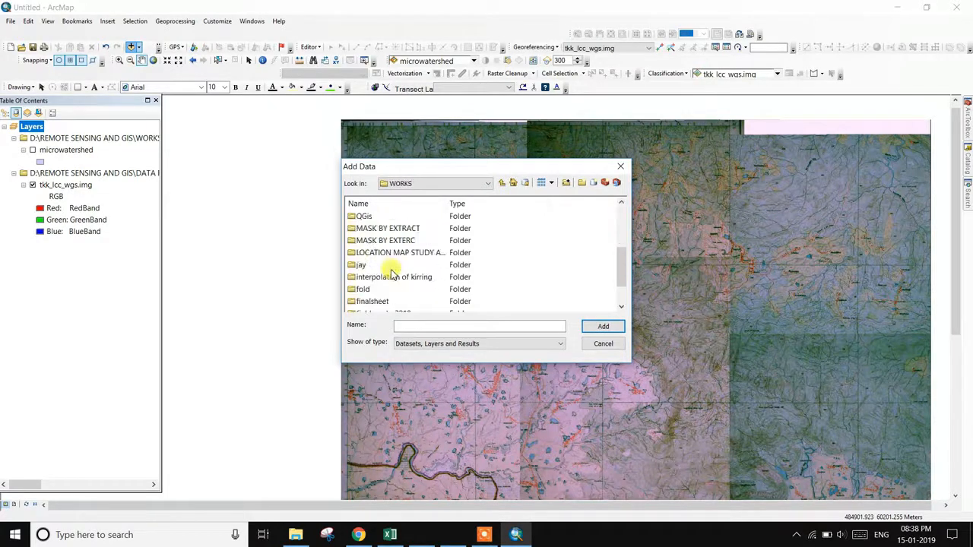
scroll(393, 280, "down", 1)
double_click(376, 266)
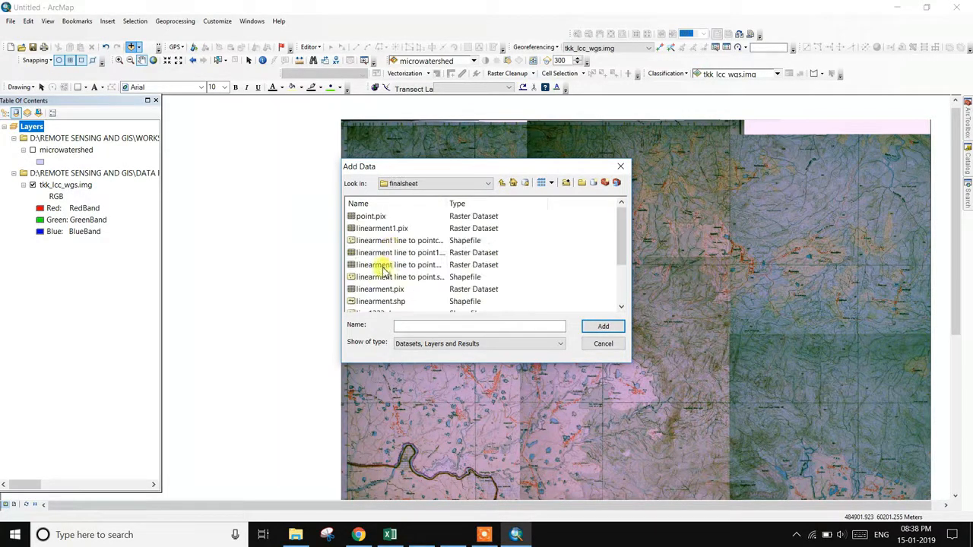
scroll(423, 242, "down", 2)
double_click(409, 264)
double_click(428, 255)
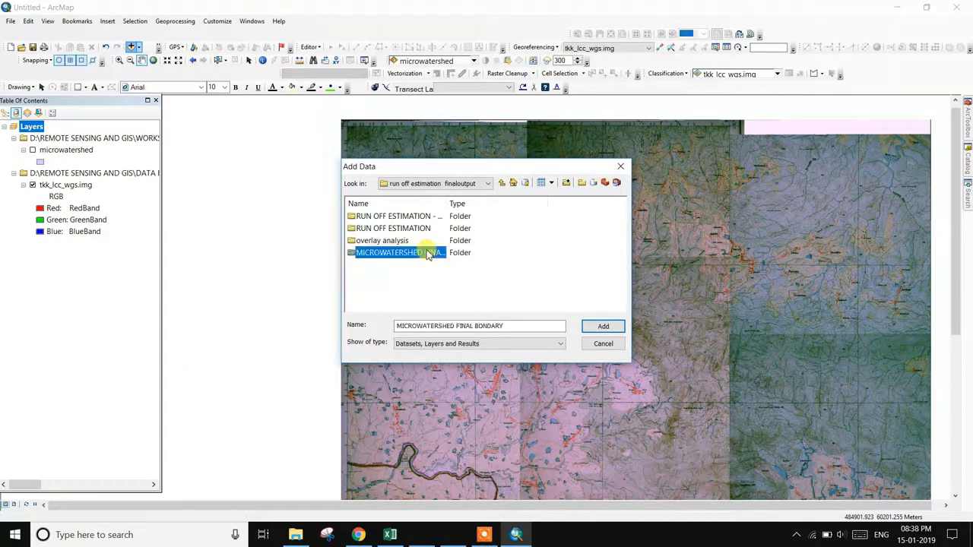
left_click(395, 222)
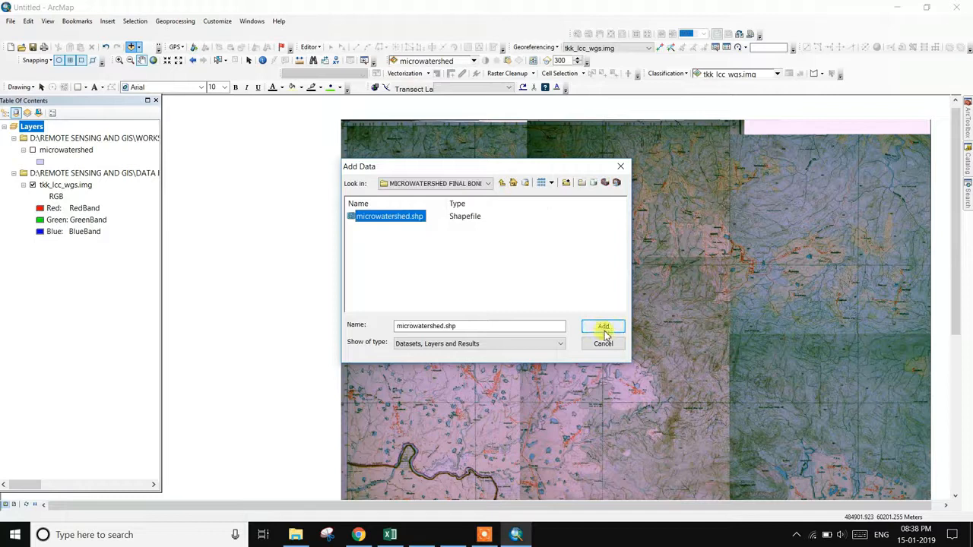
- Switch to RUN OFF ESTIMATION - Copy > WATERSHED FINAL BOUNDARY and add boundery.shp instead
left_click(504, 185)
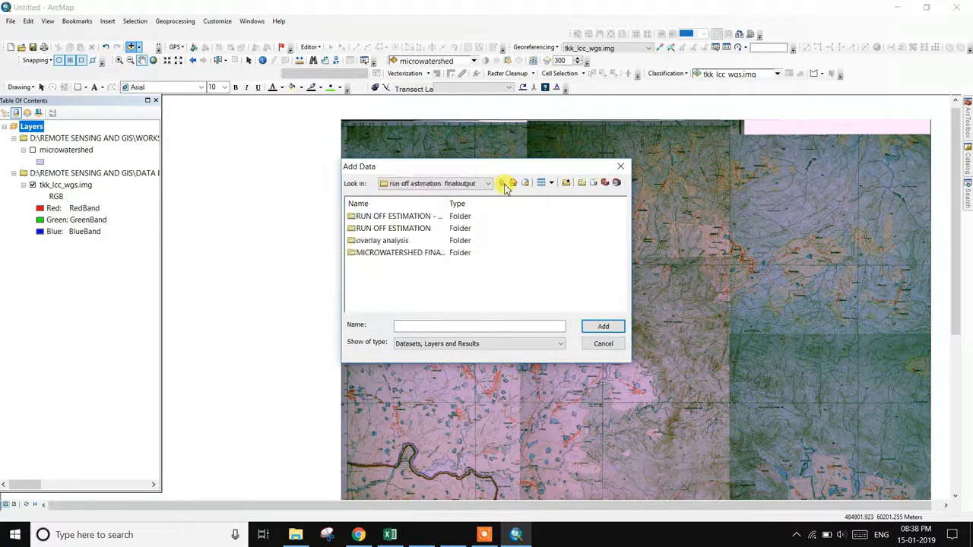
double_click(419, 230)
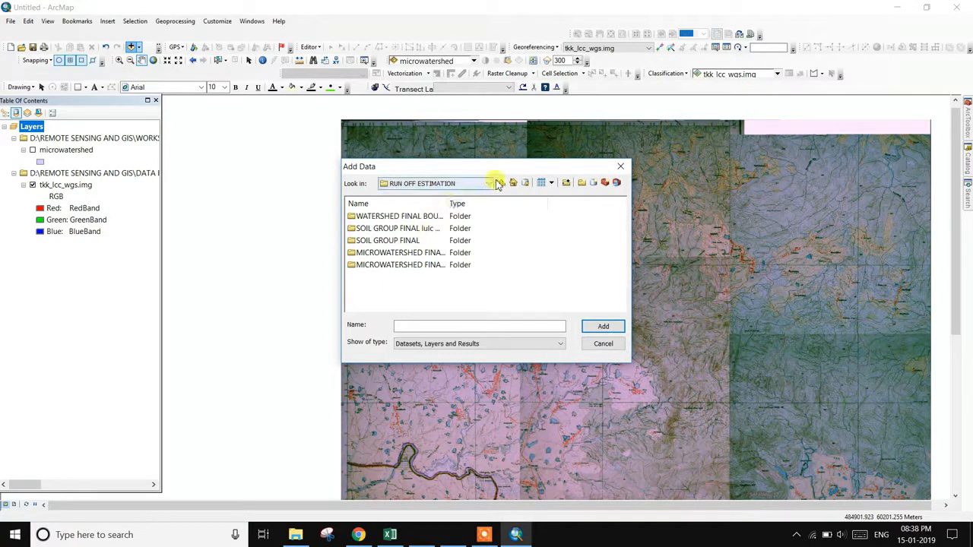
left_click(501, 186)
double_click(439, 217)
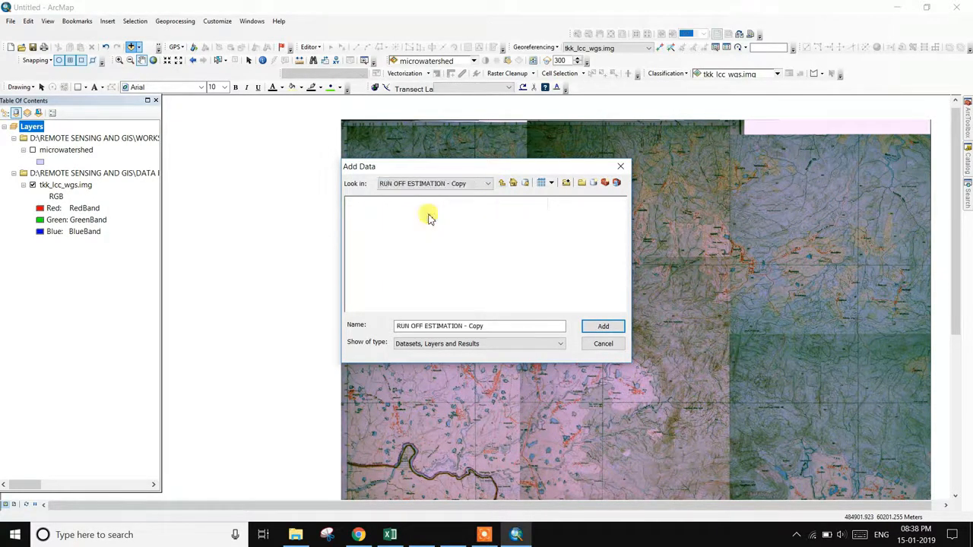
left_click(501, 183)
double_click(431, 218)
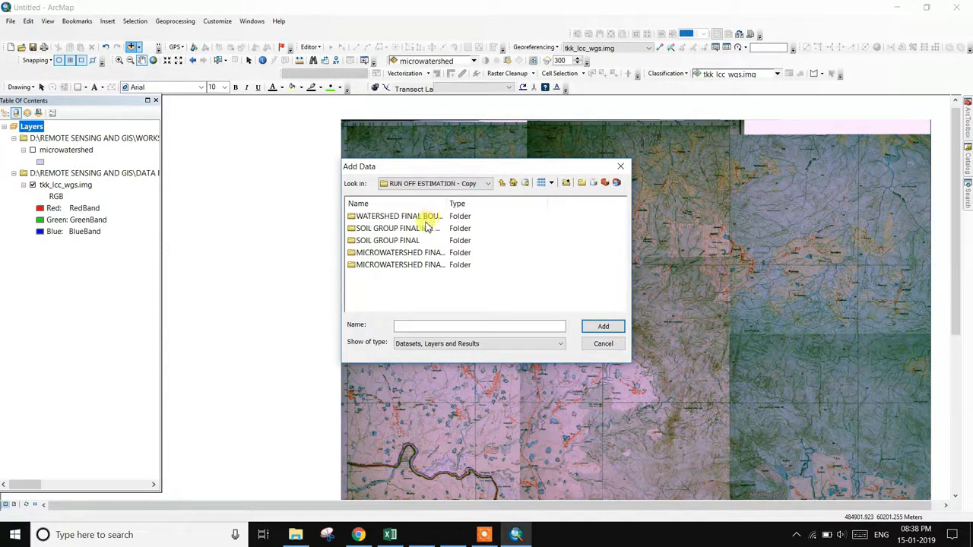
double_click(431, 217)
left_click(395, 217)
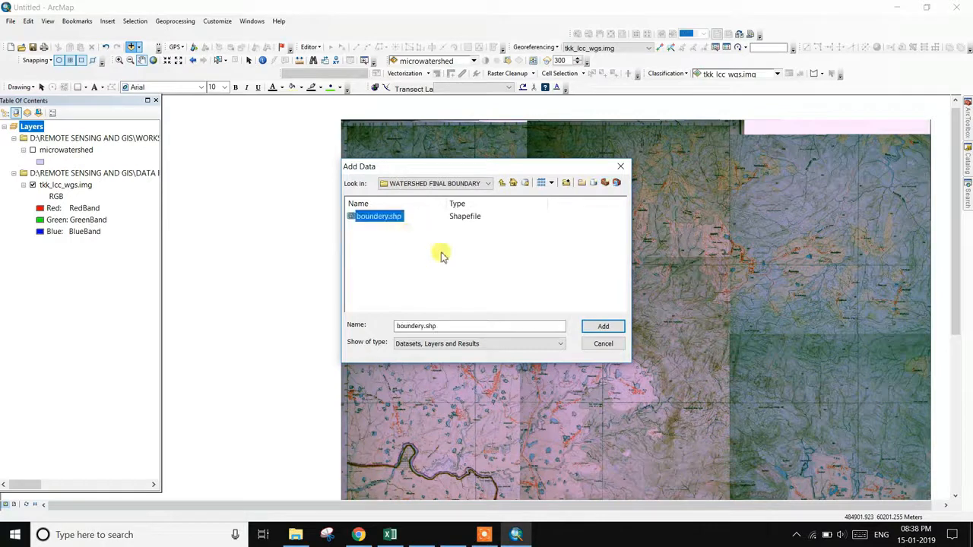
left_click(603, 328)
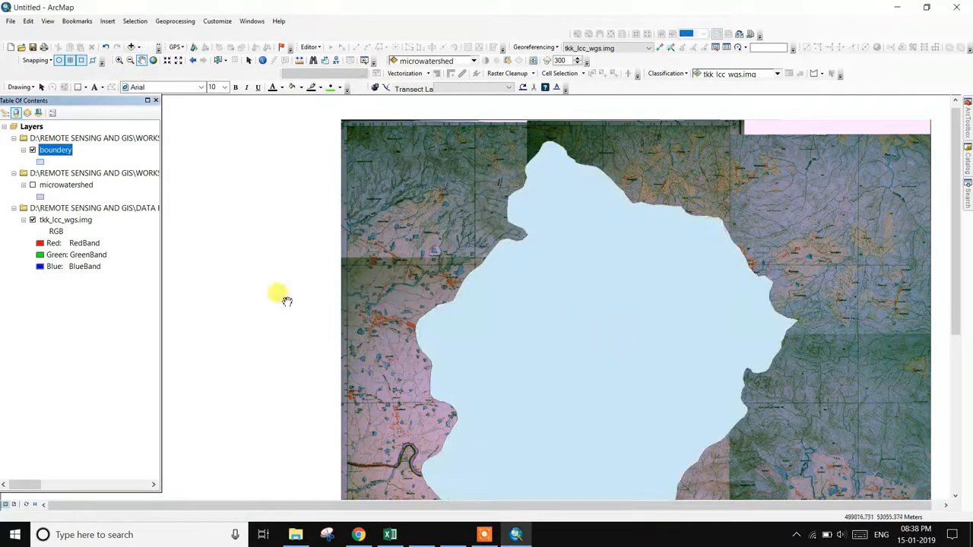
- Give the boundery layer a Hollow fill with a red outline of width 3
left_click(40, 161)
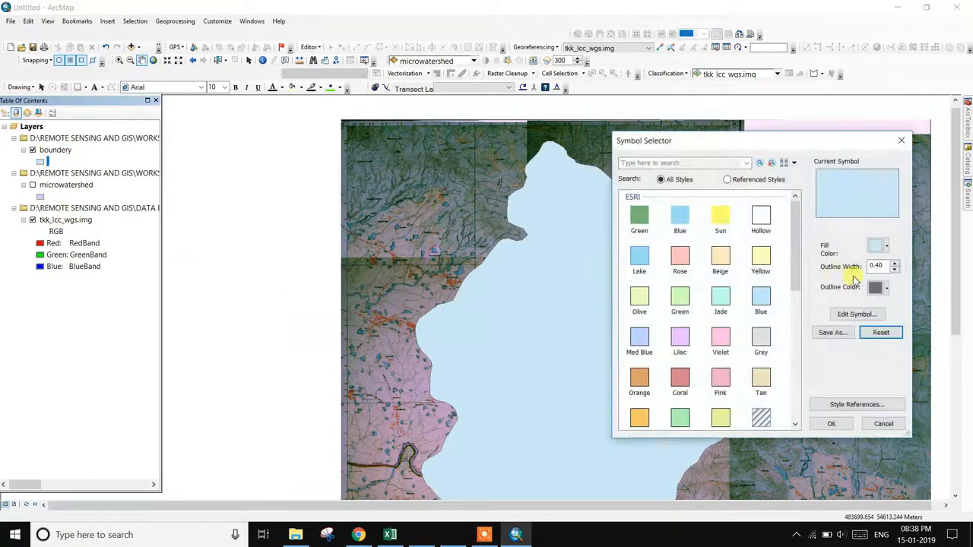
left_click(763, 220)
left_click(895, 264)
left_click(895, 264)
left_click(895, 263)
left_click(885, 287)
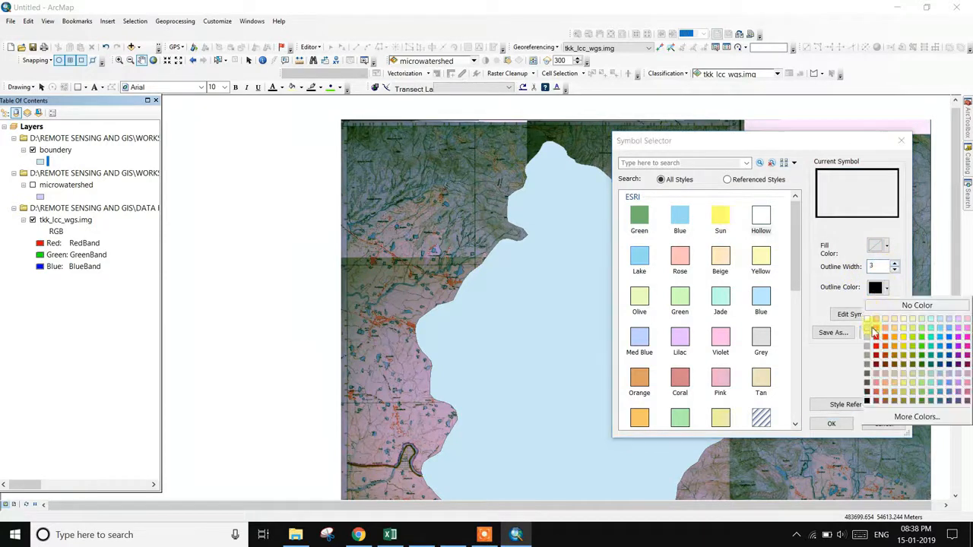
left_click(876, 336)
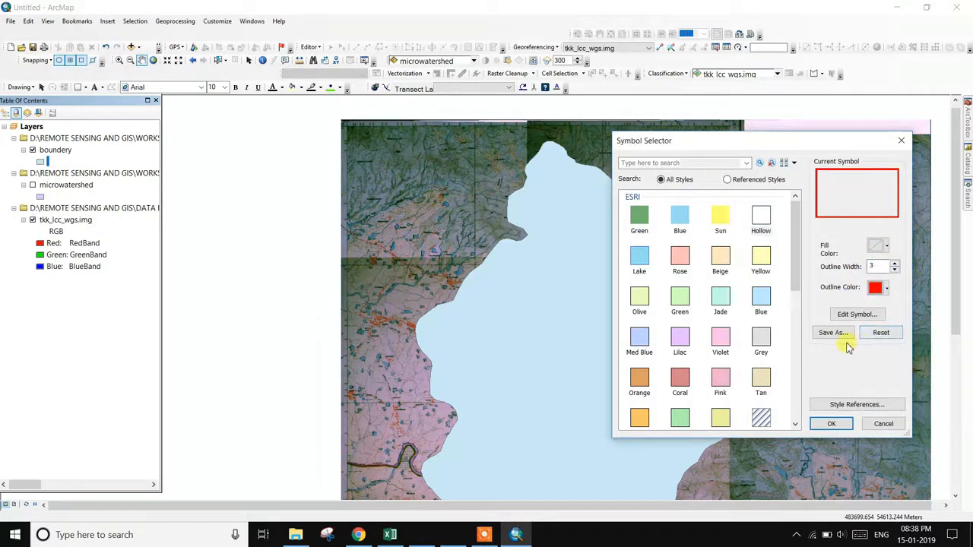
left_click(832, 424)
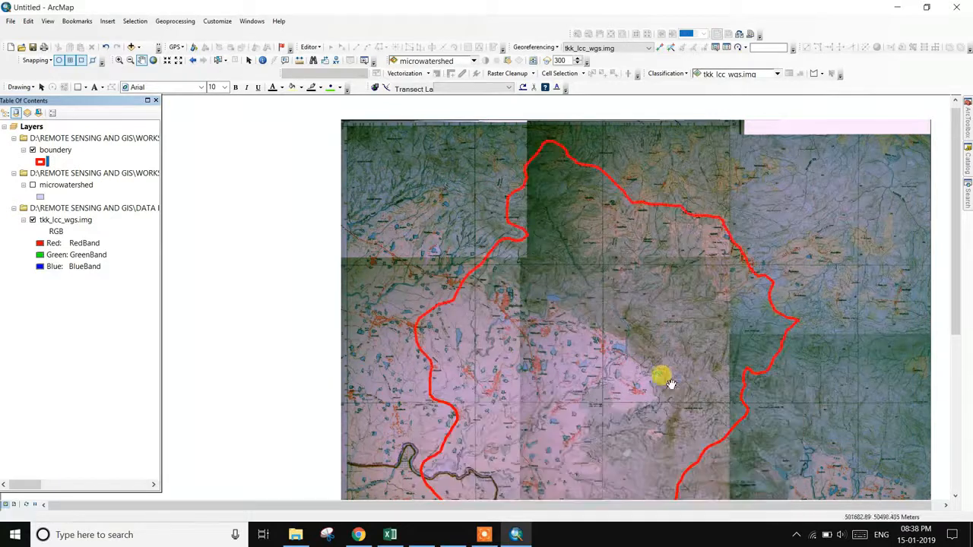
right_click(57, 155)
- In the boundery attribute table, add a Text field named MICROWATER with length 50
left_click(89, 183)
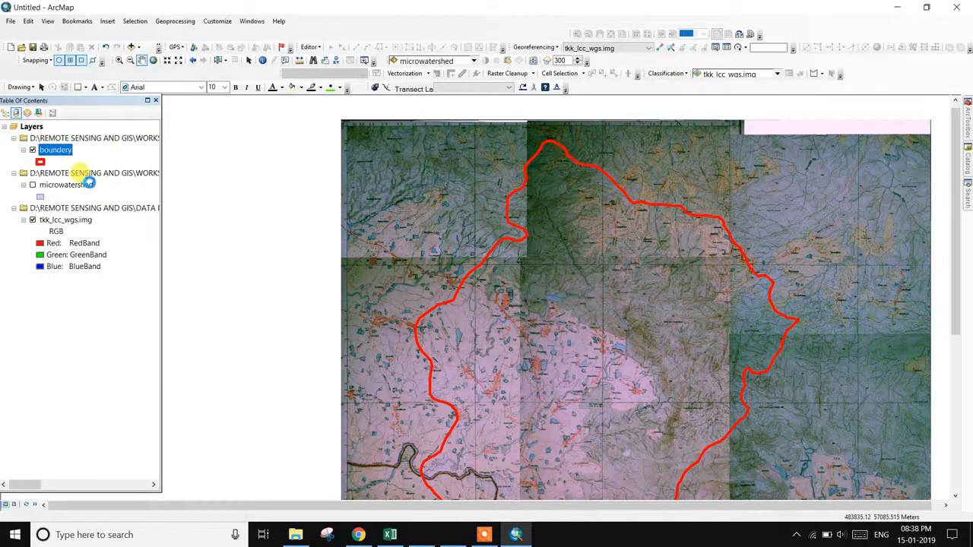
left_click(513, 162)
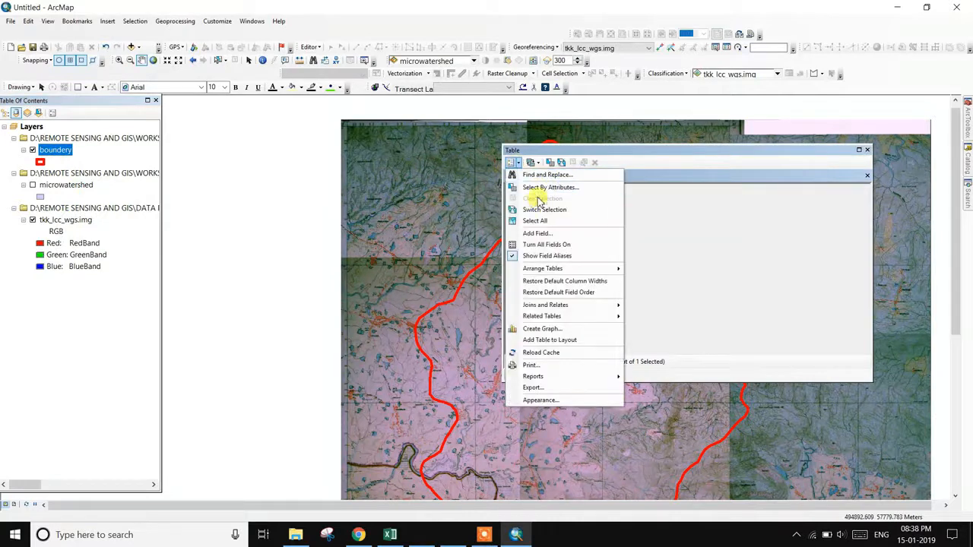
left_click(538, 232)
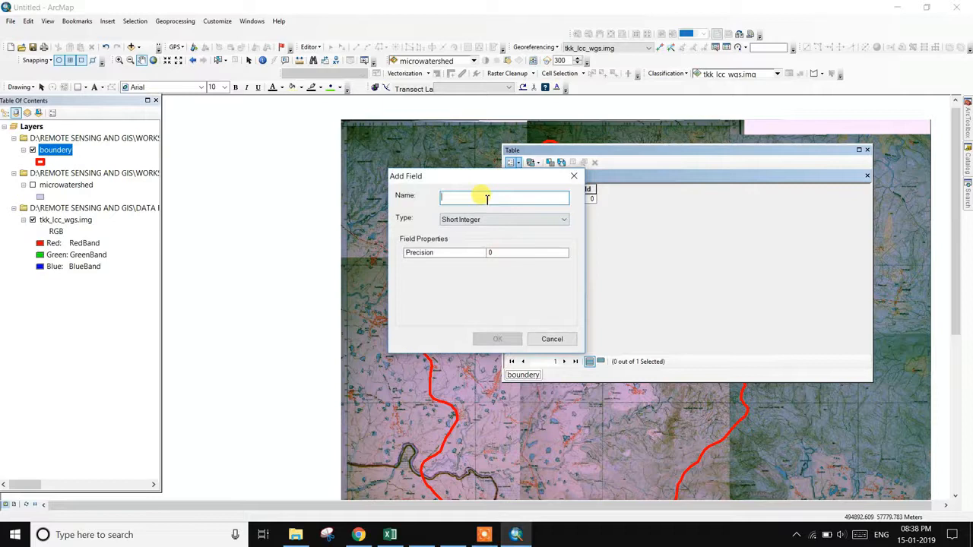
type("MICROWATER")
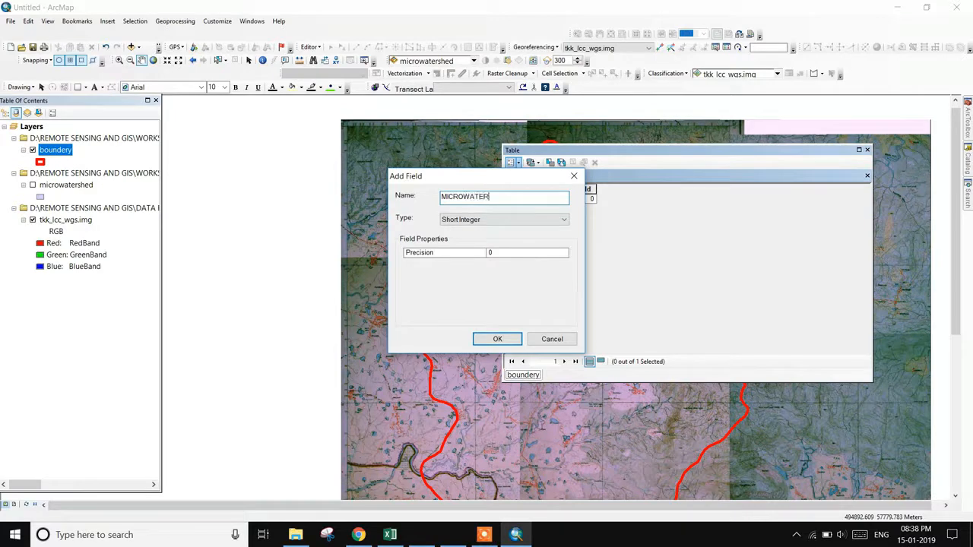
left_click(493, 219)
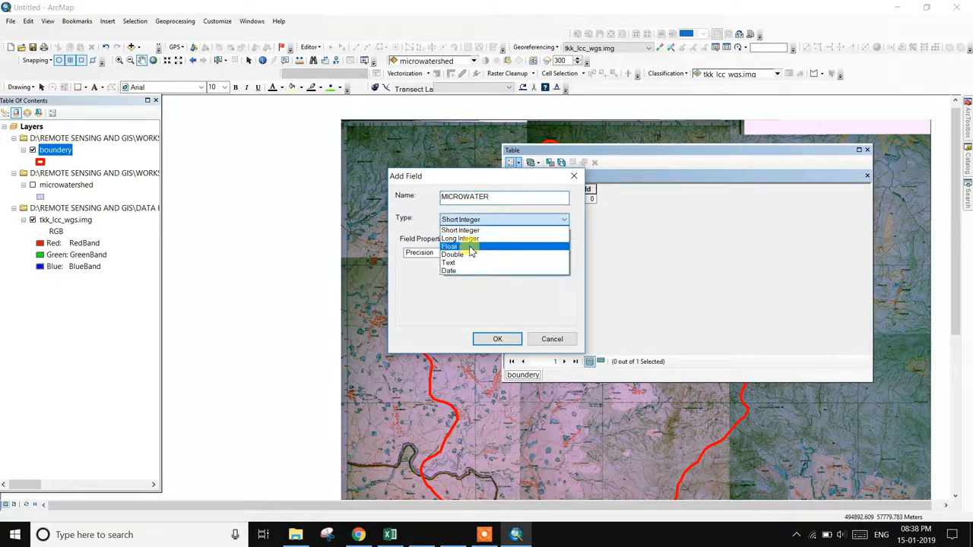
left_click(467, 266)
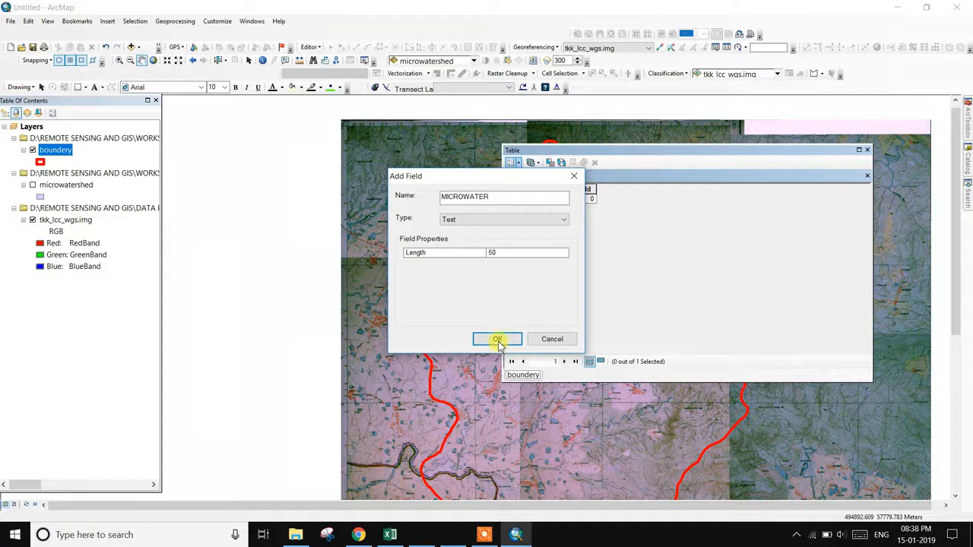
left_click(498, 341)
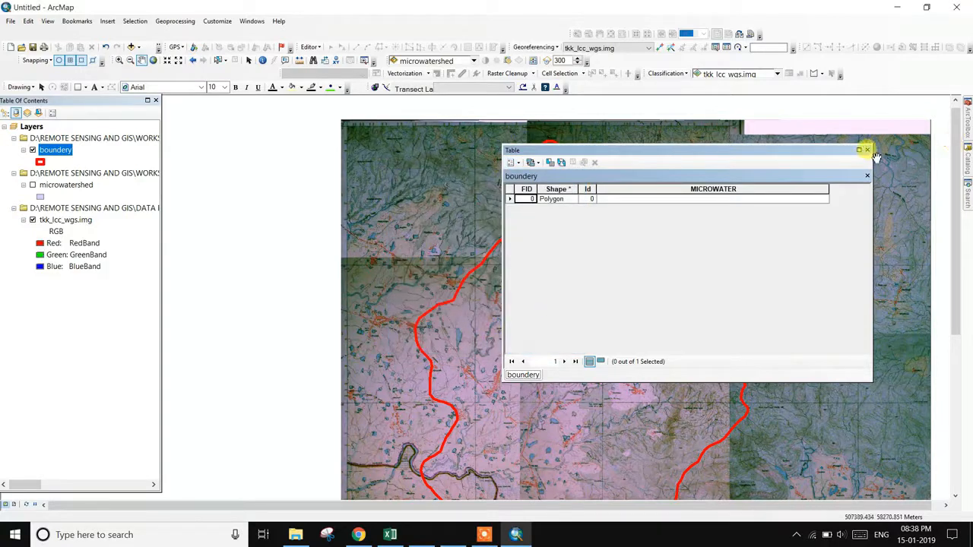
left_click(308, 47)
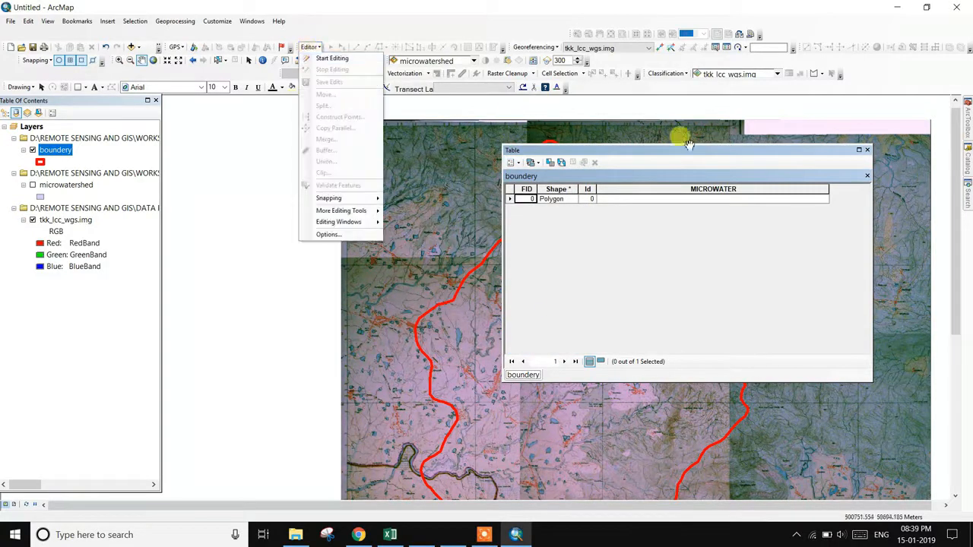
- Close the attribute table and dismiss the first Start Editing layer prompt
left_click(867, 150)
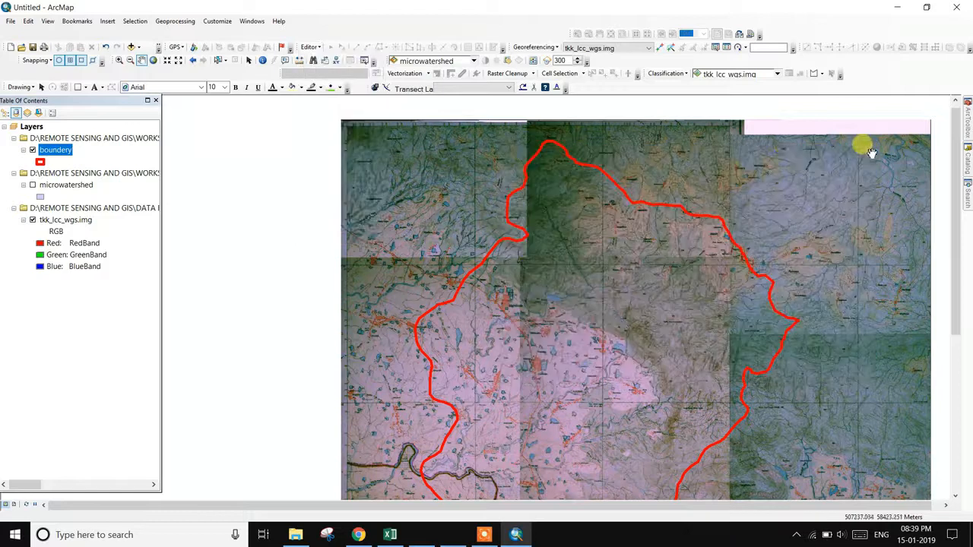
left_click(312, 47)
left_click(325, 59)
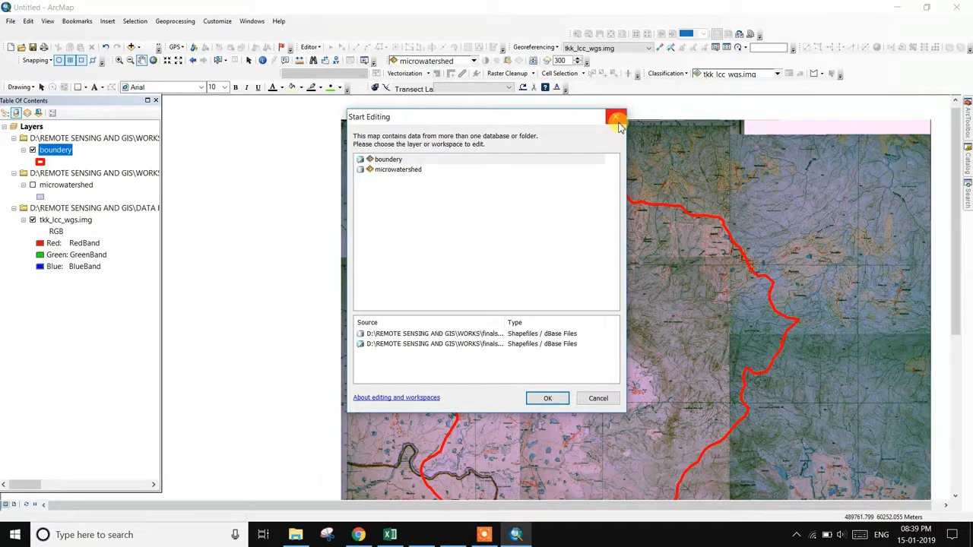
left_click(675, 163)
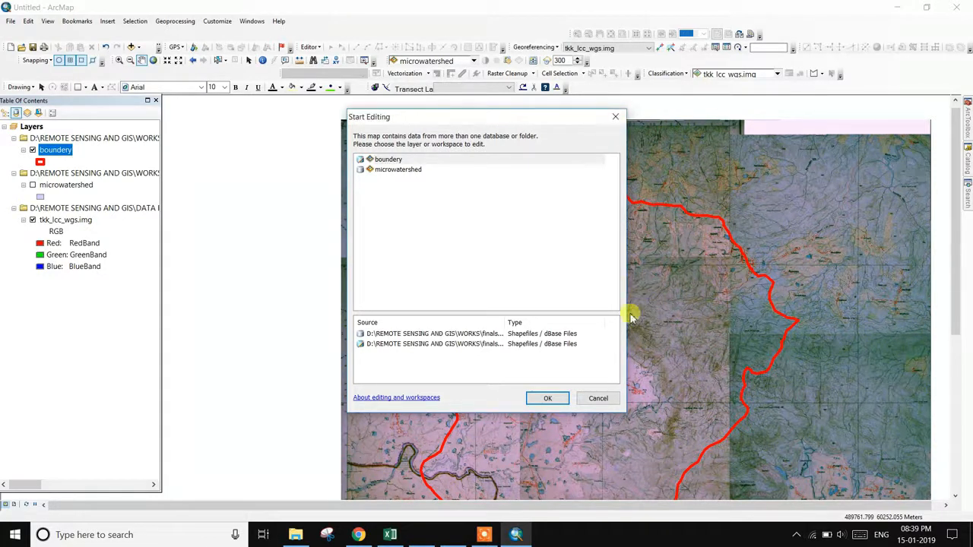
left_click(616, 117)
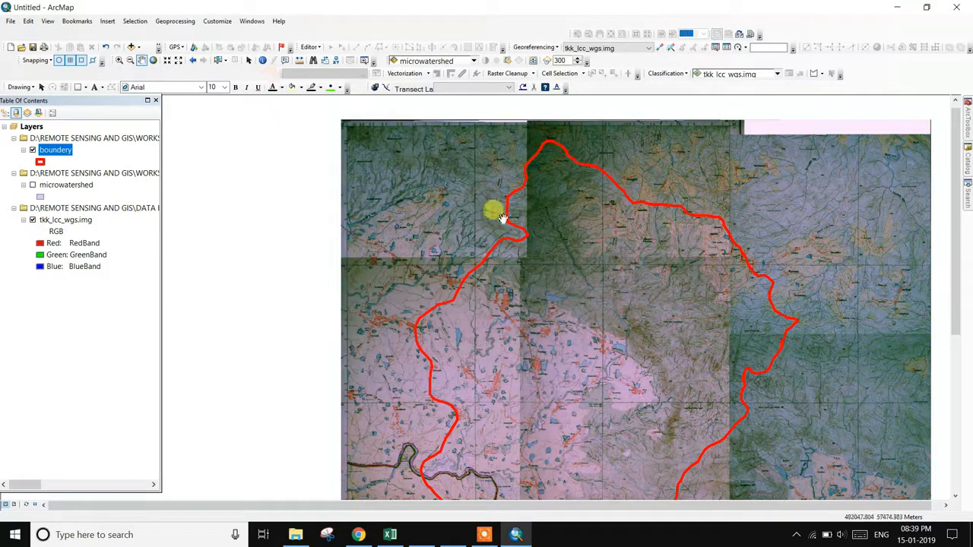
- Select the watershed polygon and start an editing session on the boundery layer
left_click(219, 61)
left_click(560, 279)
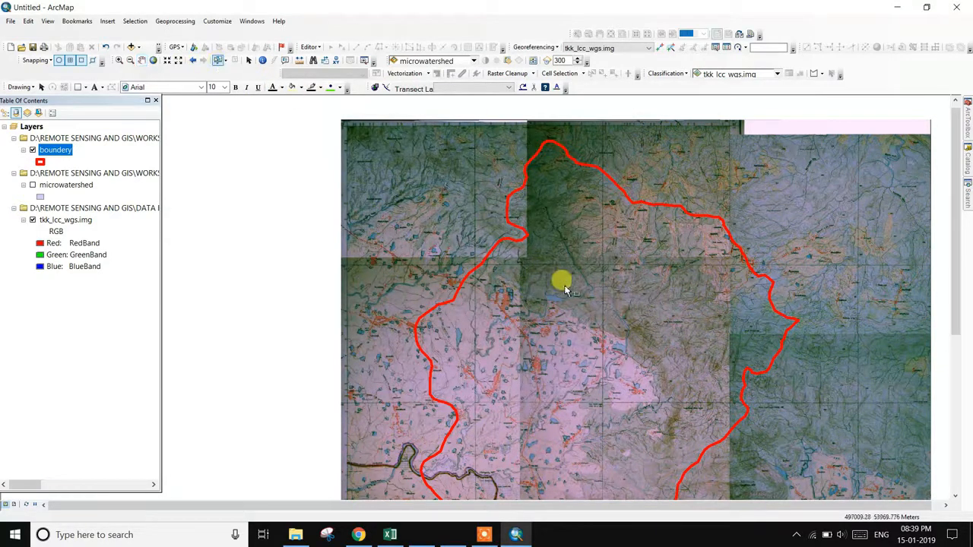
left_click(313, 47)
left_click(327, 61)
left_click(388, 161)
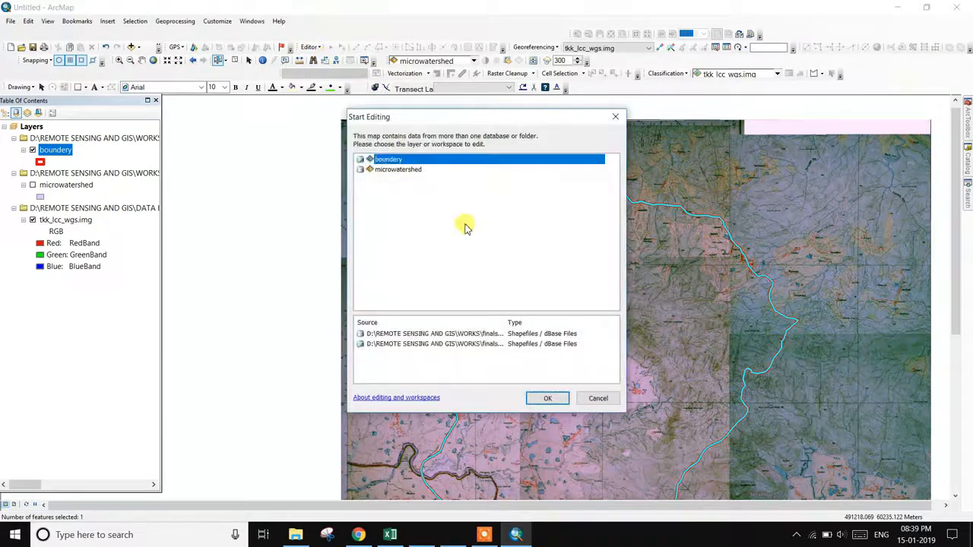
left_click(580, 401)
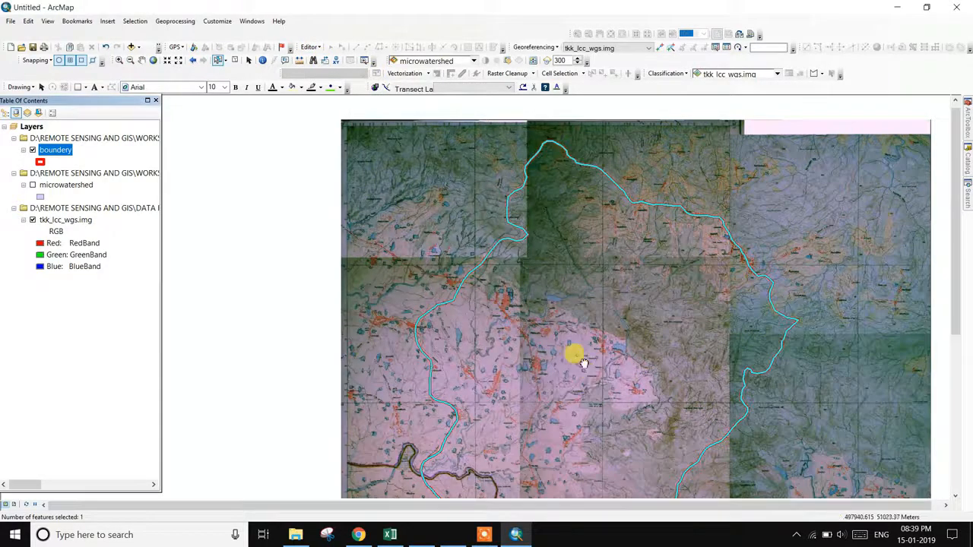
left_click_drag(583, 364, 504, 304)
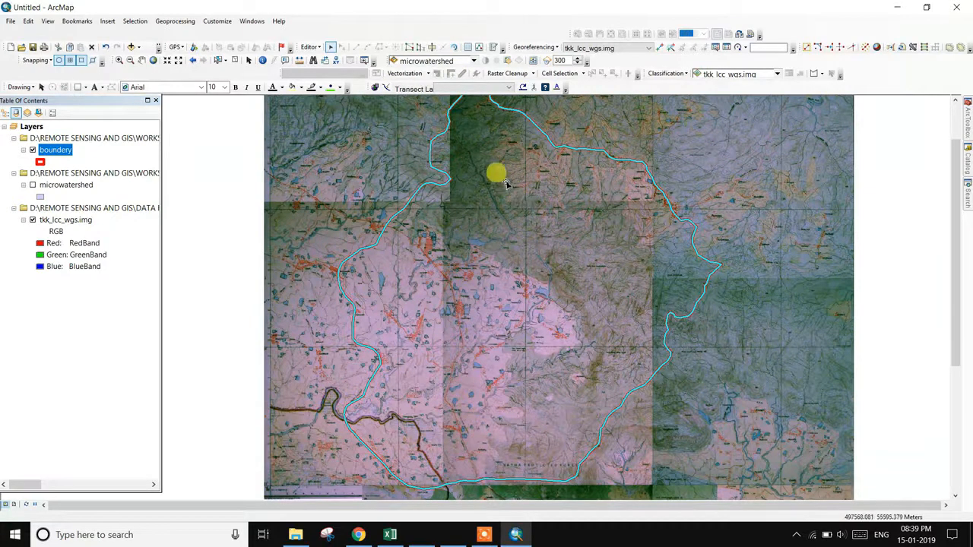
- Start a Cut Polygons line at a boundary vertex and trace it into the watershed
scroll(527, 304, "down", 3)
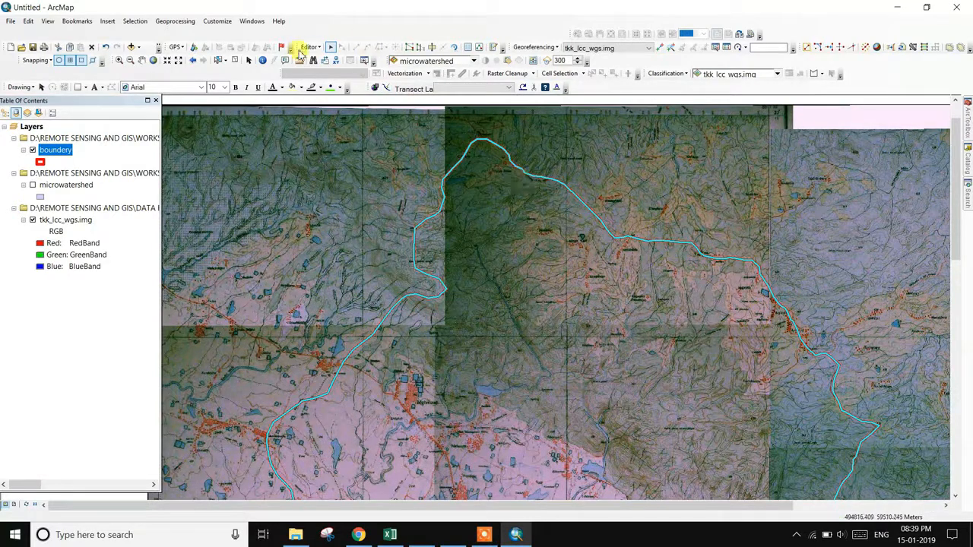
left_click(435, 48)
scroll(467, 256, "up", 3)
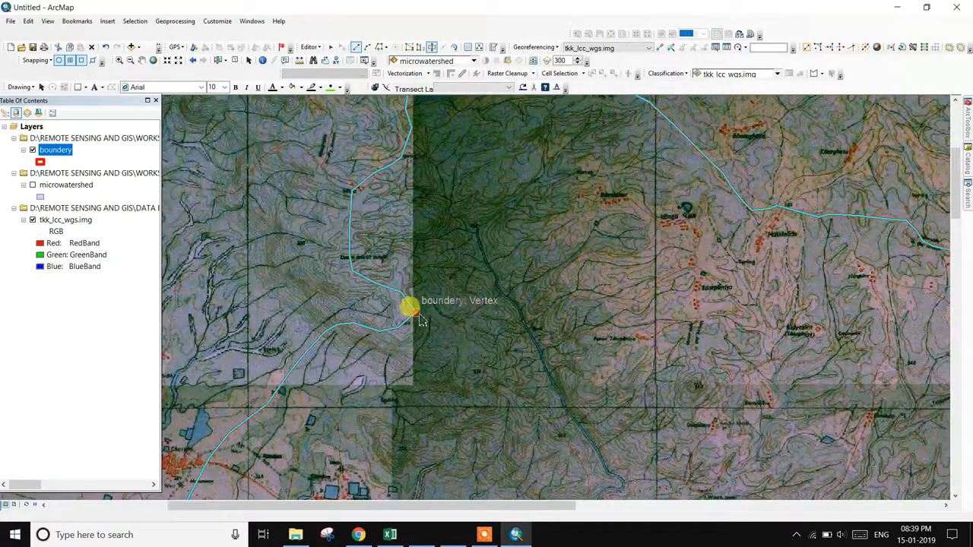
left_click(423, 320)
left_click(454, 347)
left_click(467, 375)
left_click(484, 397)
left_click(491, 407)
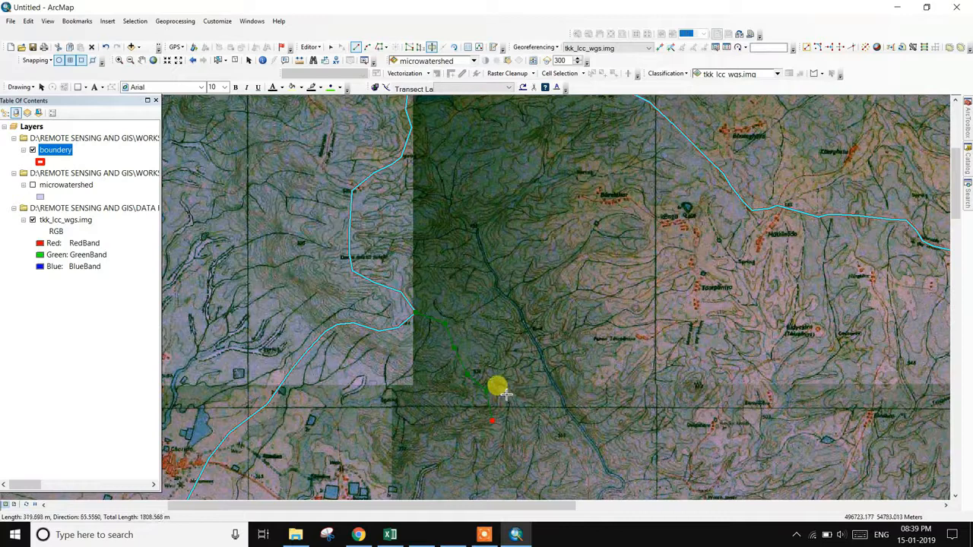
left_click(542, 416)
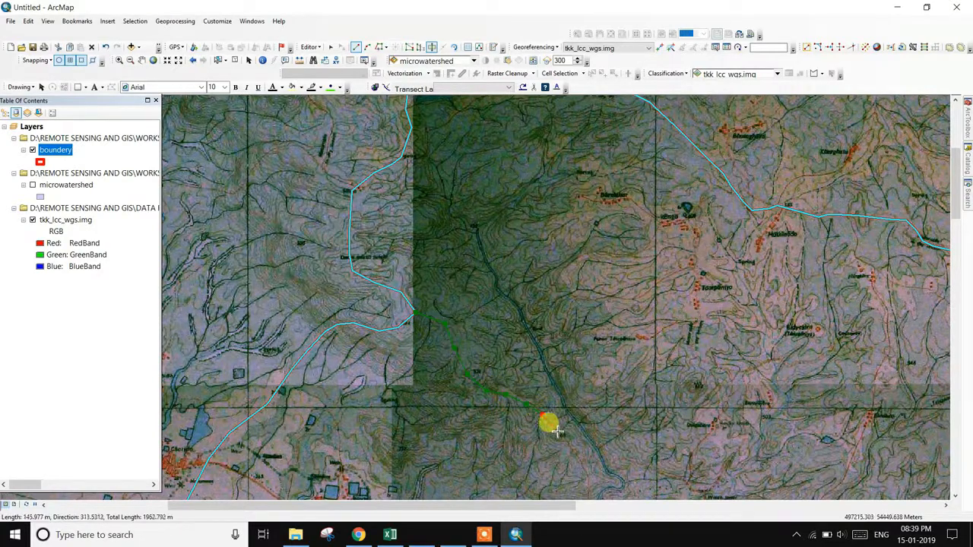
left_click_drag(560, 434, 489, 217)
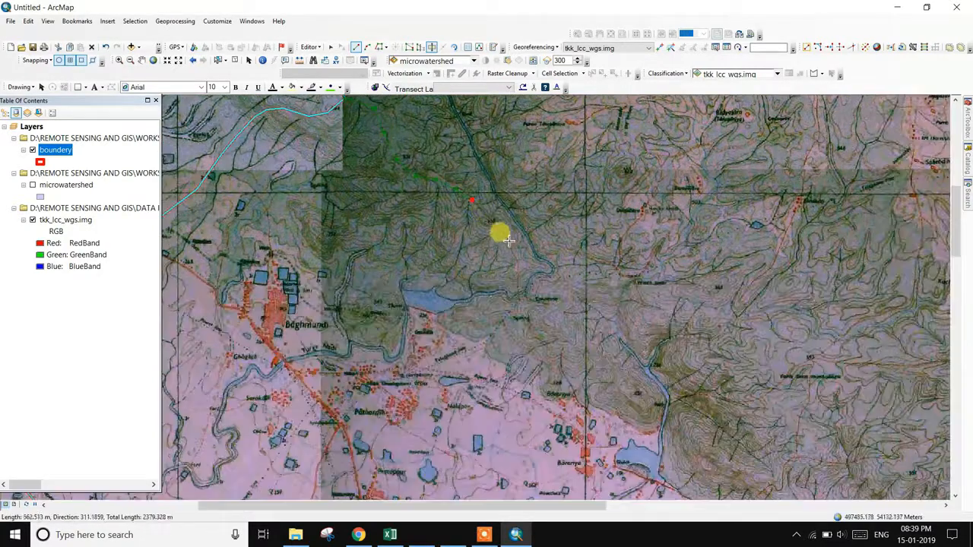
- Continue tracing the cut line eastward across the soil map
left_click(501, 232)
left_click(523, 247)
left_click(534, 269)
left_click(554, 275)
left_click(592, 286)
left_click(620, 282)
left_click(717, 252)
left_click(764, 240)
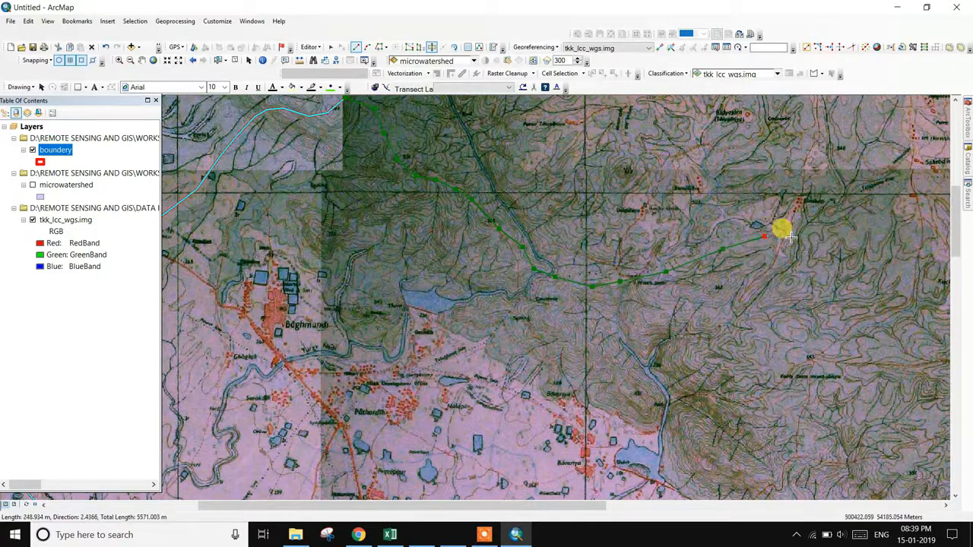
left_click_drag(797, 251, 641, 357)
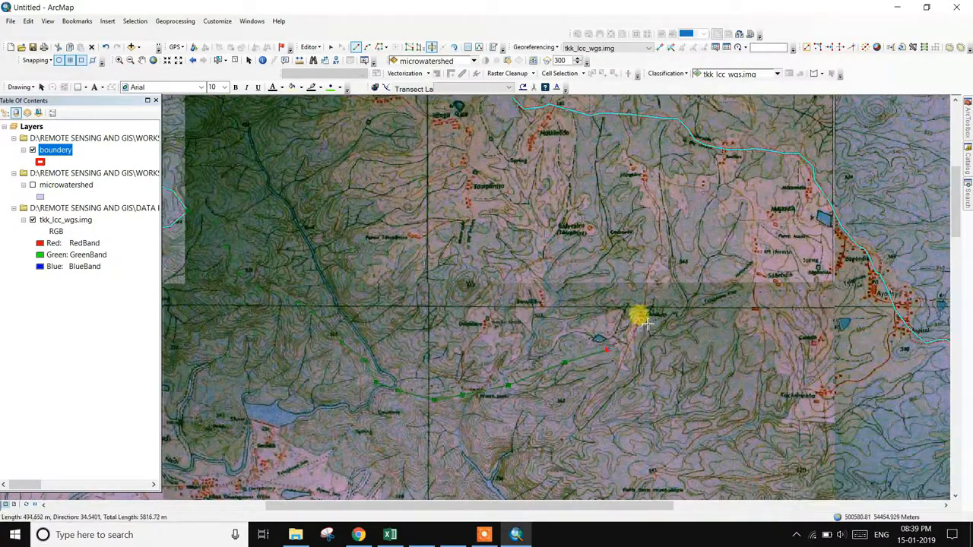
- Carry the cut line north across the polygon, finish it, and dismiss the Cut Polygons error
left_click(647, 311)
left_click(648, 271)
left_click(657, 191)
left_click(645, 155)
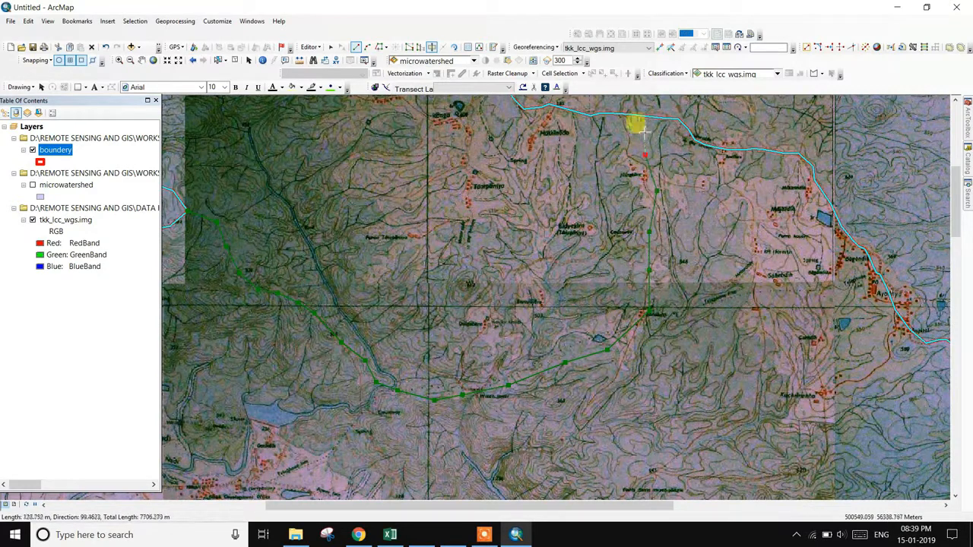
double_click(645, 118)
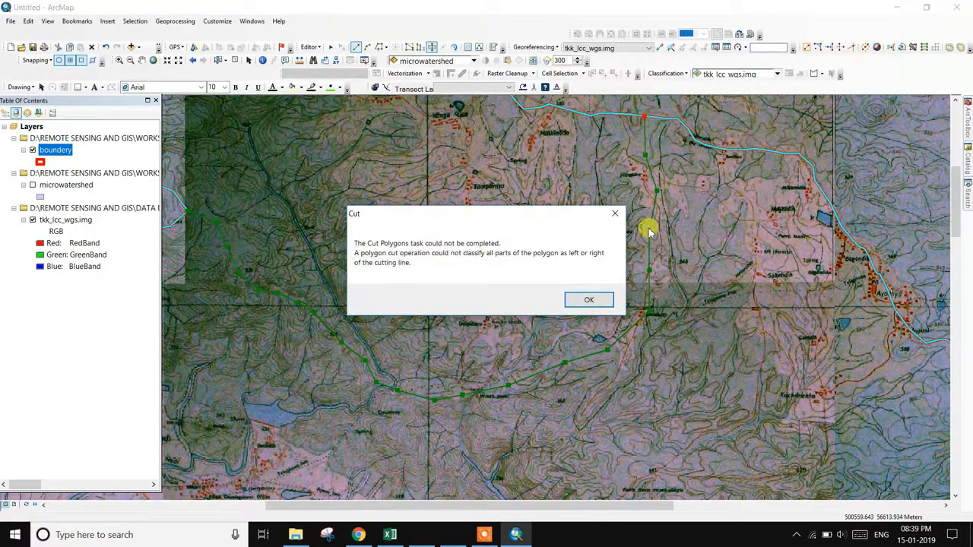
left_click(597, 304)
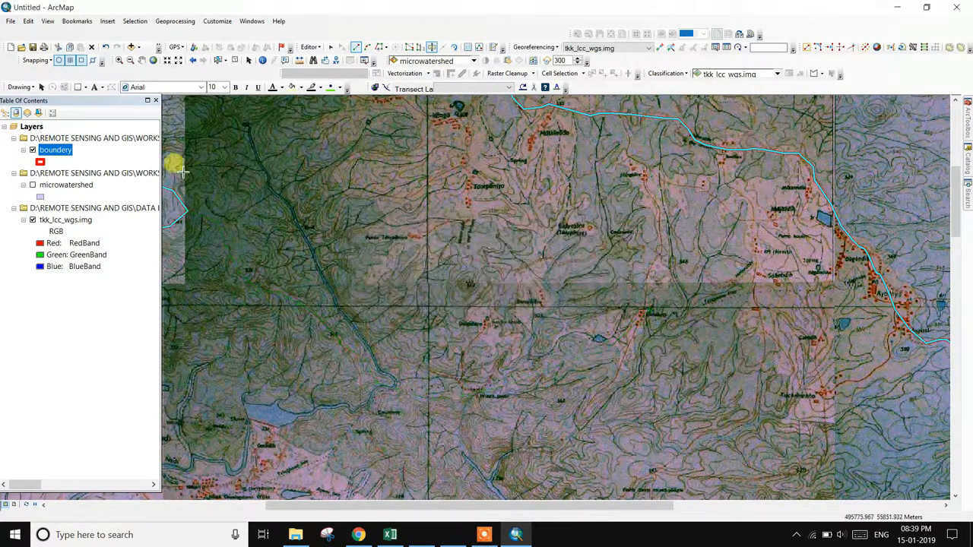
left_click(488, 535)
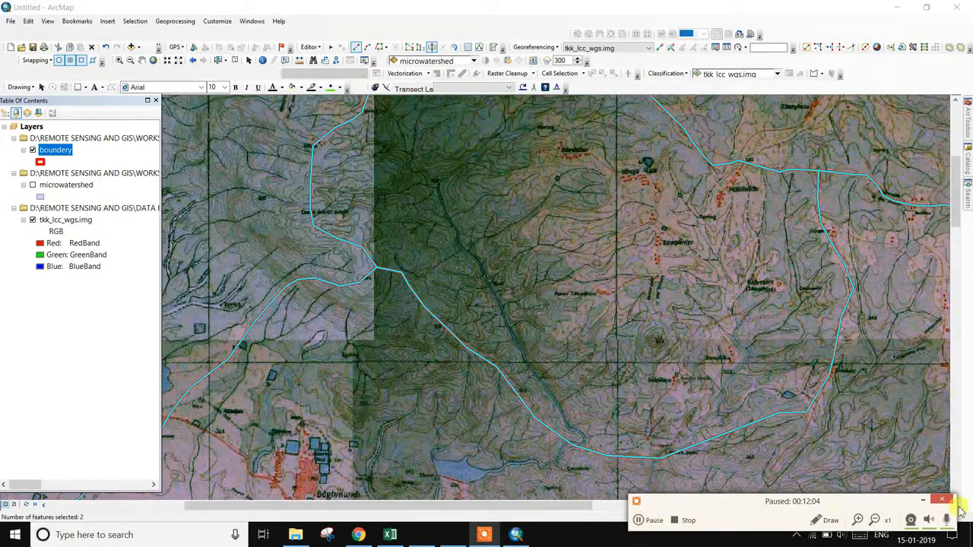
- In Create Features, pick the boundery layer as the feature template
scroll(606, 285, "up", 4)
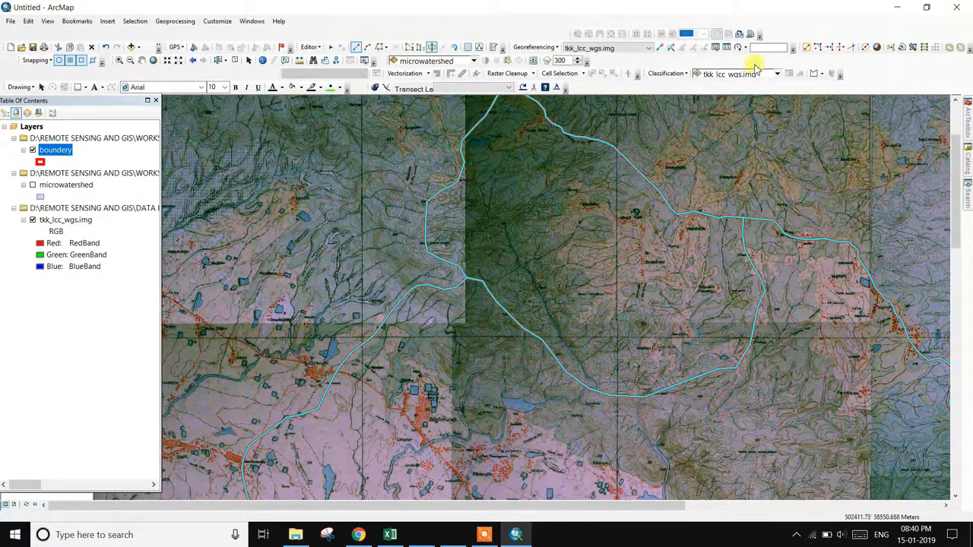
left_click(492, 48)
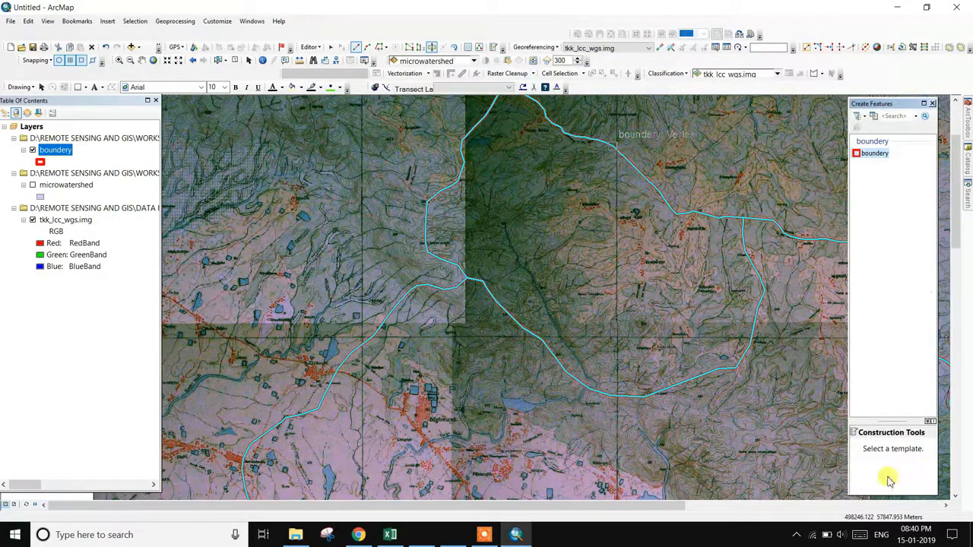
left_click(874, 153)
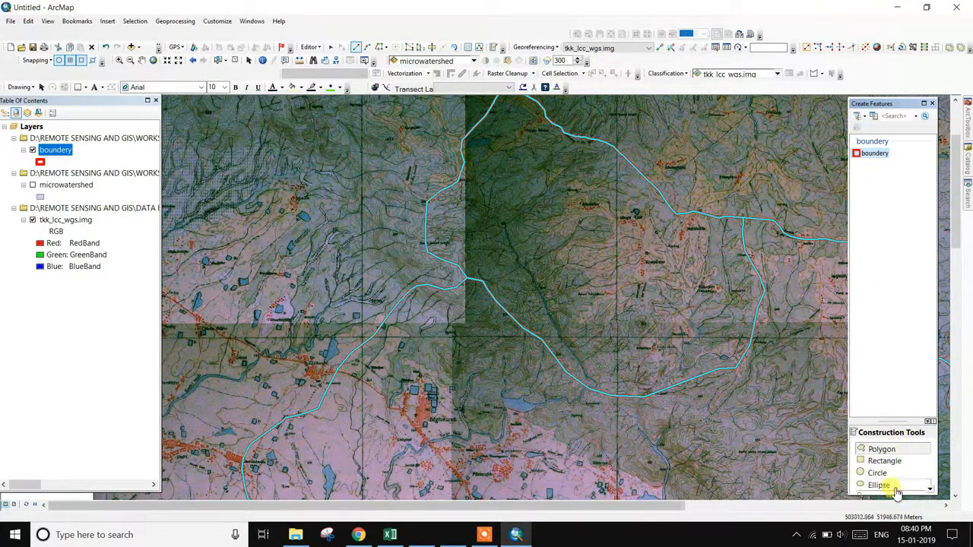
scroll(931, 492, "down", 2)
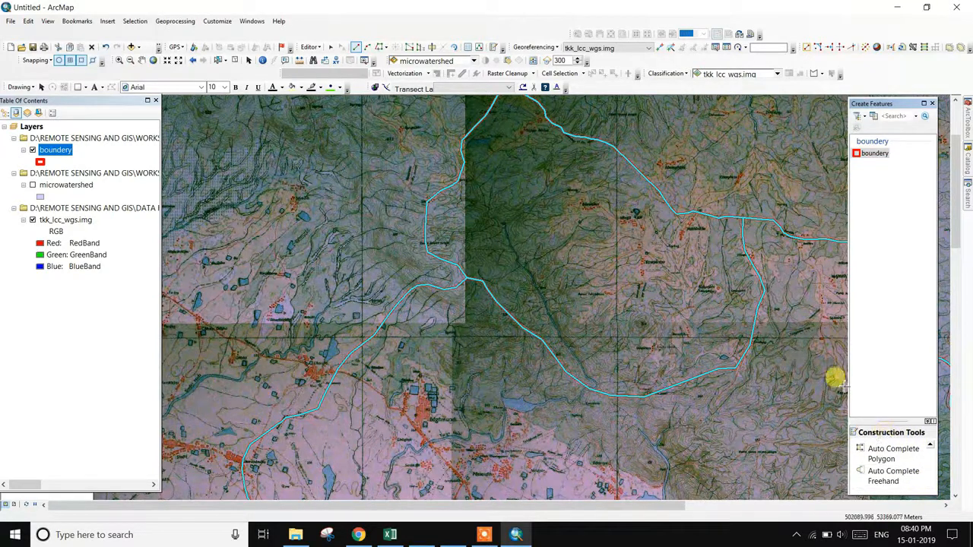
- Toggle Edit Sketch Properties, close it, and show the two boundery features' attributes
left_click(480, 47)
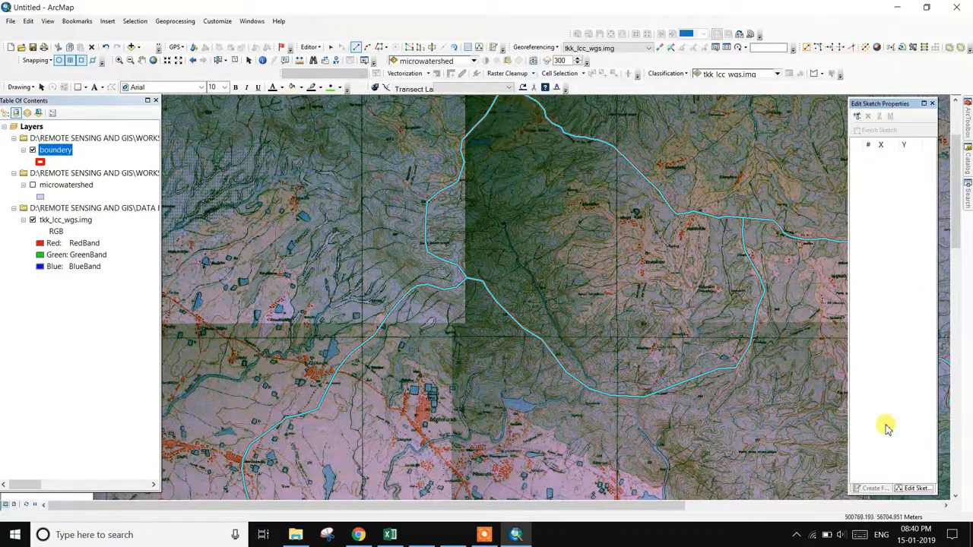
left_click(867, 490)
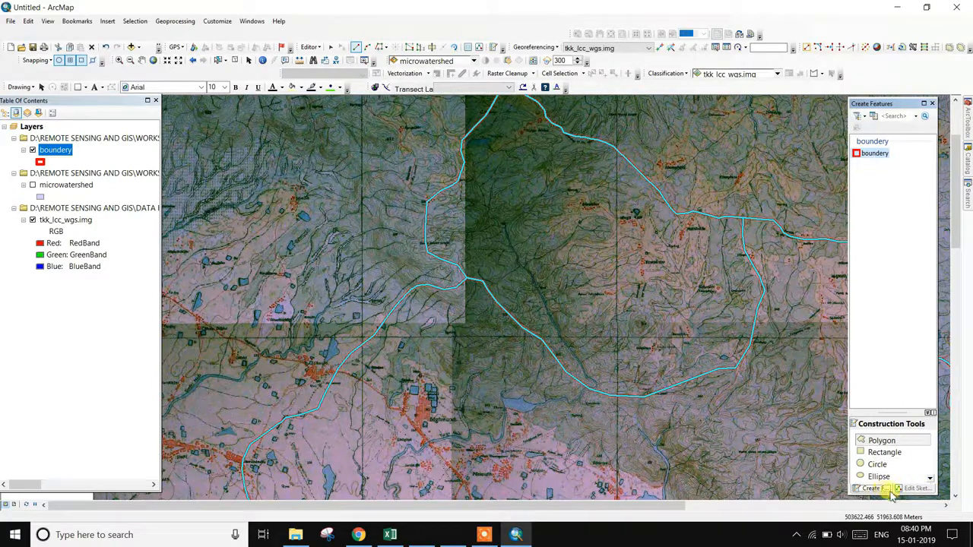
left_click(919, 489)
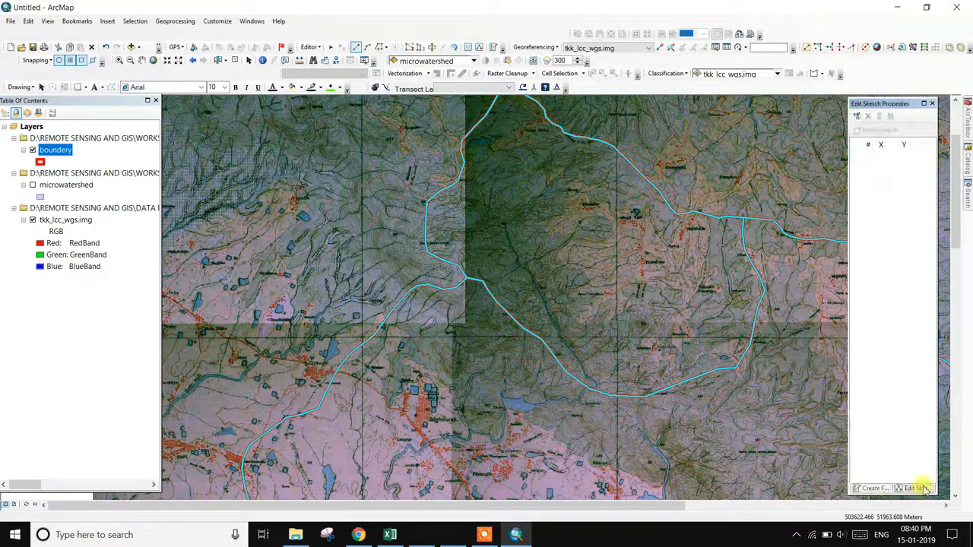
left_click(933, 104)
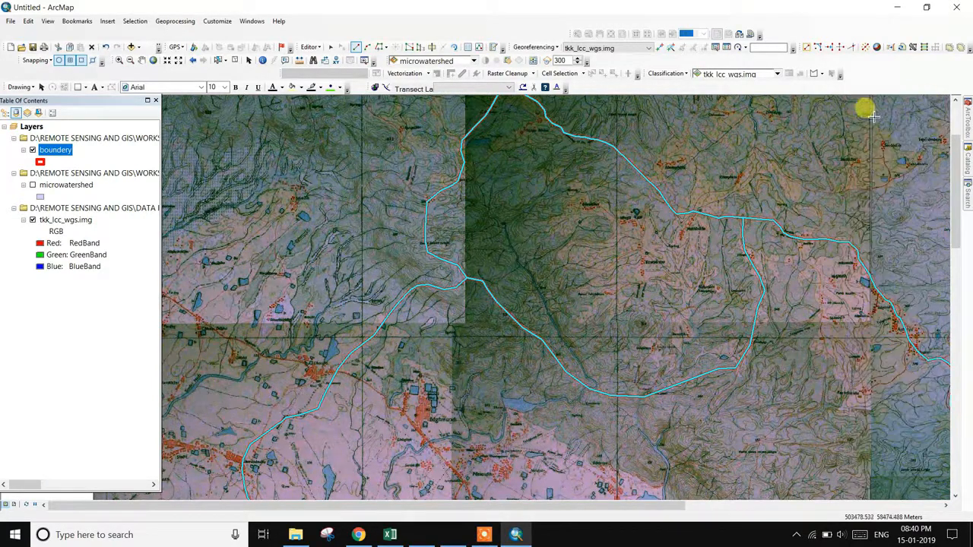
left_click(479, 48)
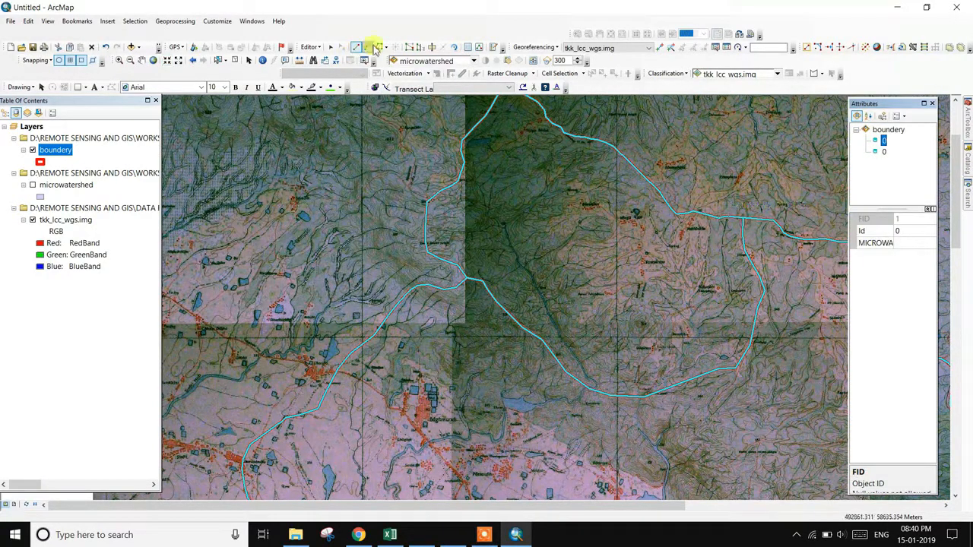
- Clear the selection, select one boundary polygon to edit its MICROWATER cell, then select the other polygon
left_click(484, 534)
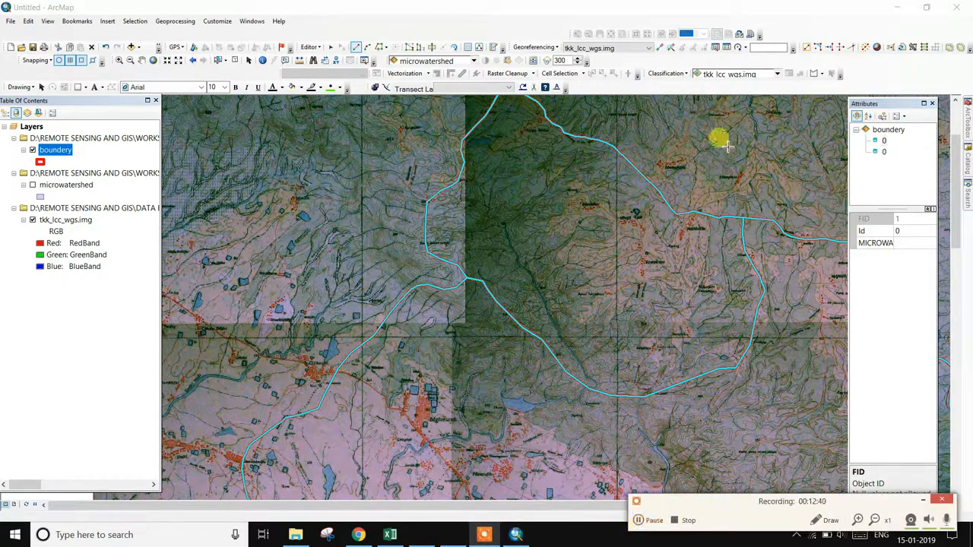
left_click(926, 501)
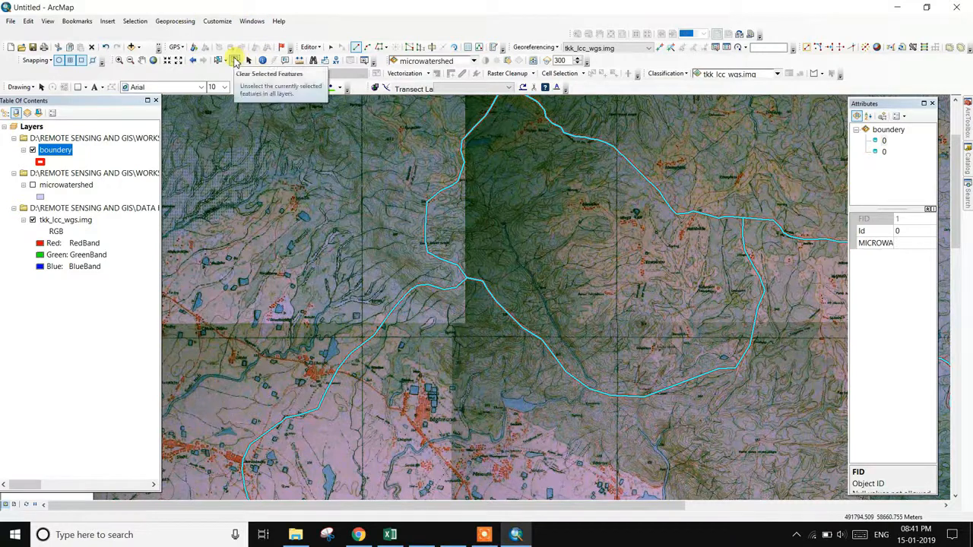
left_click(236, 60)
left_click(584, 242)
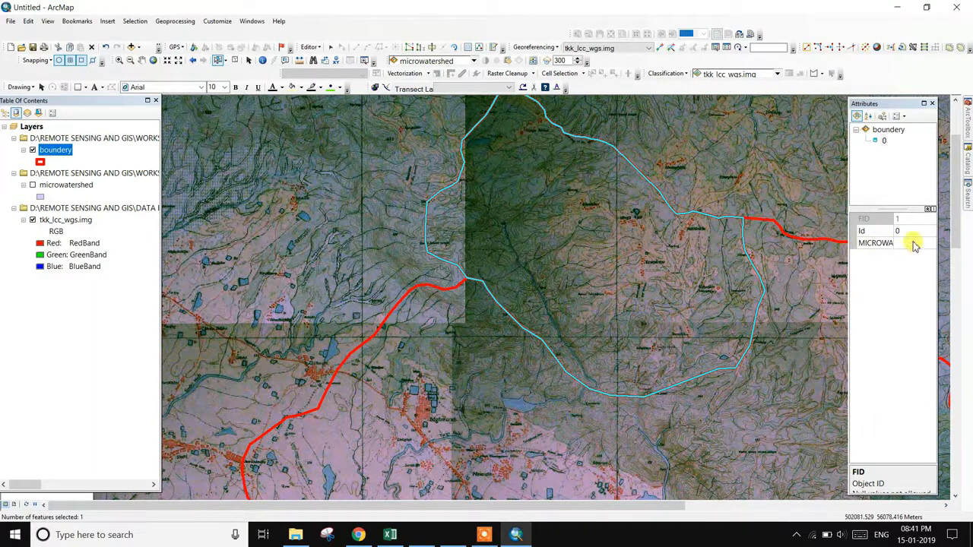
left_click(915, 243)
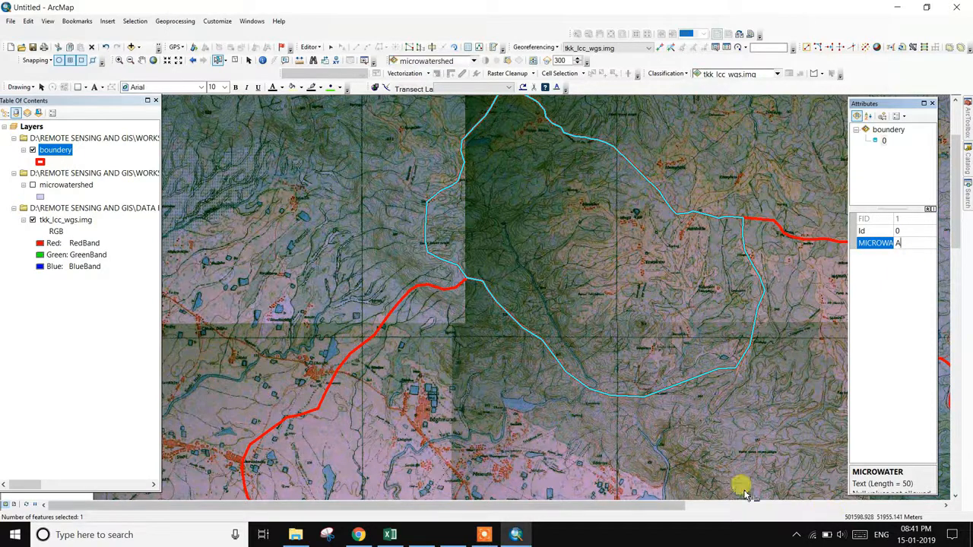
left_click_drag(742, 403, 243, 371)
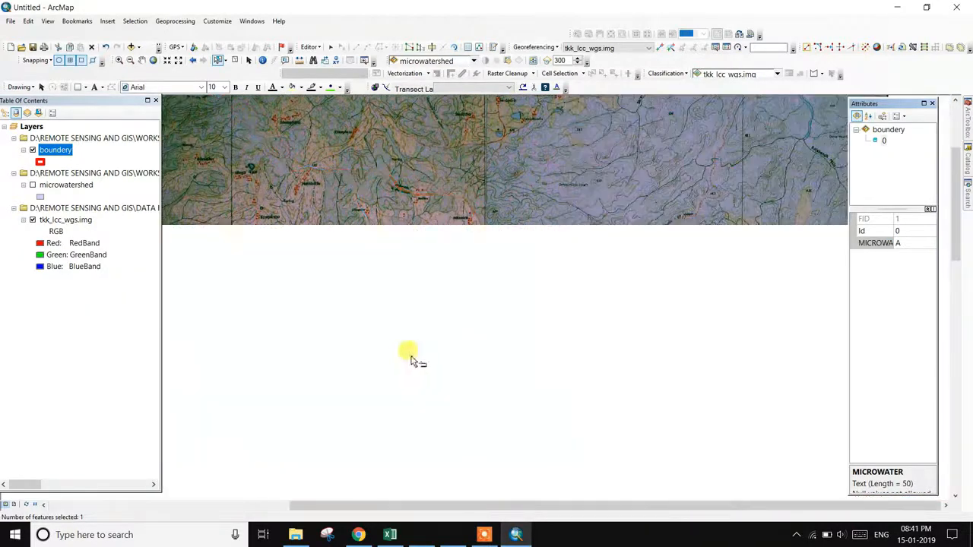
left_click(416, 344)
- Pan to the second boundary polygon and start a cut line eastward across it
left_click_drag(409, 377, 449, 322)
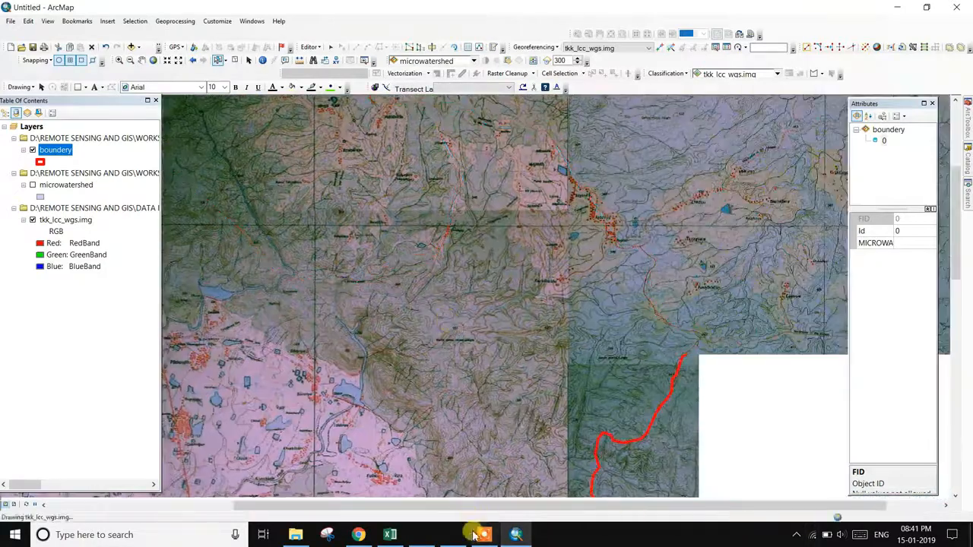
left_click(817, 537)
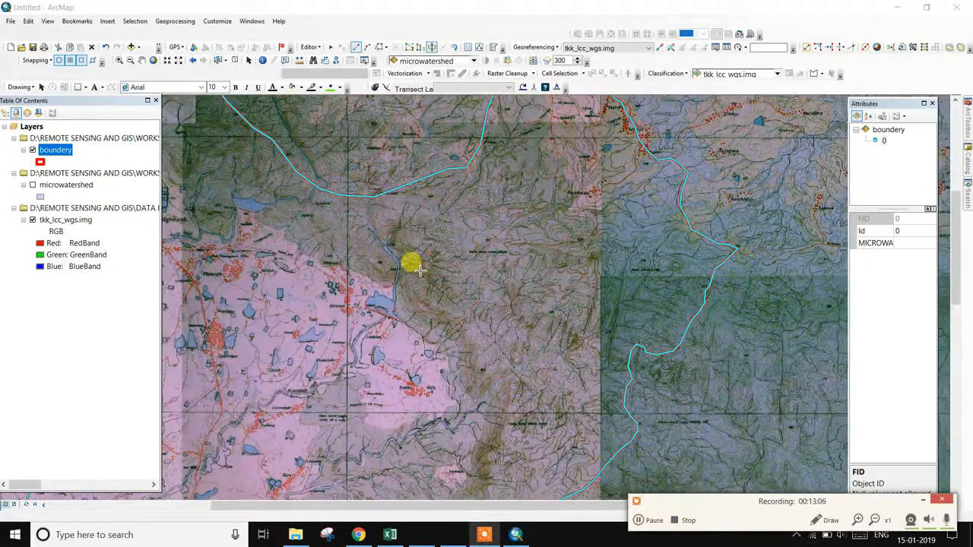
left_click(918, 501)
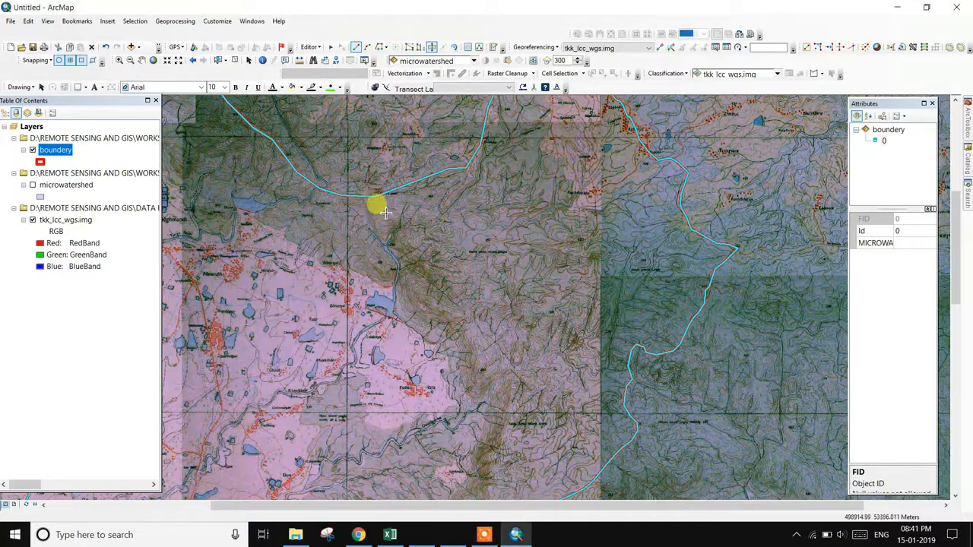
left_click(334, 196)
left_click(339, 221)
left_click(346, 246)
left_click(373, 268)
left_click(398, 298)
left_click(438, 313)
left_click(475, 324)
- Carry the cut line to the boundary, finish it, and dismiss the Cut dialog
left_click(483, 366)
left_click(505, 393)
left_click(518, 405)
left_click(531, 388)
left_click(548, 378)
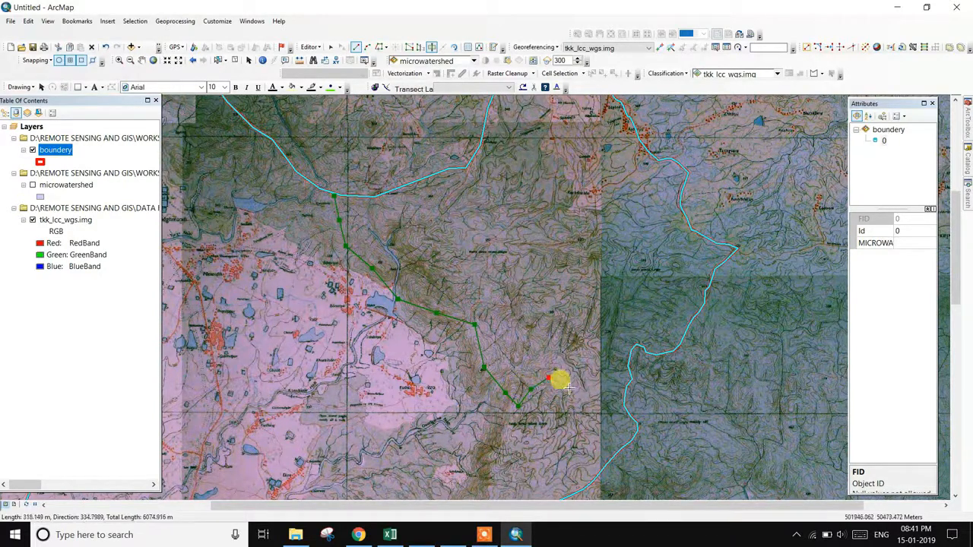
left_click(580, 392)
left_click(603, 393)
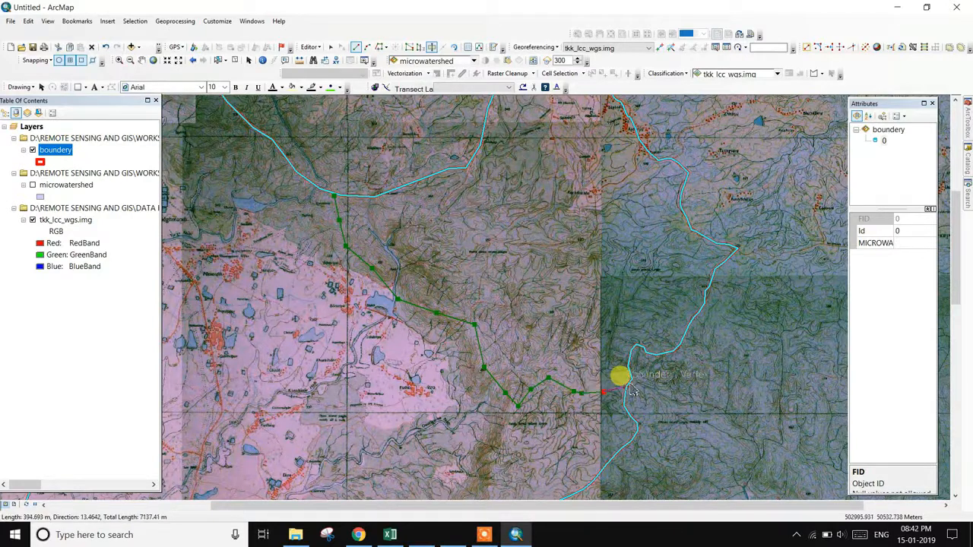
double_click(626, 386)
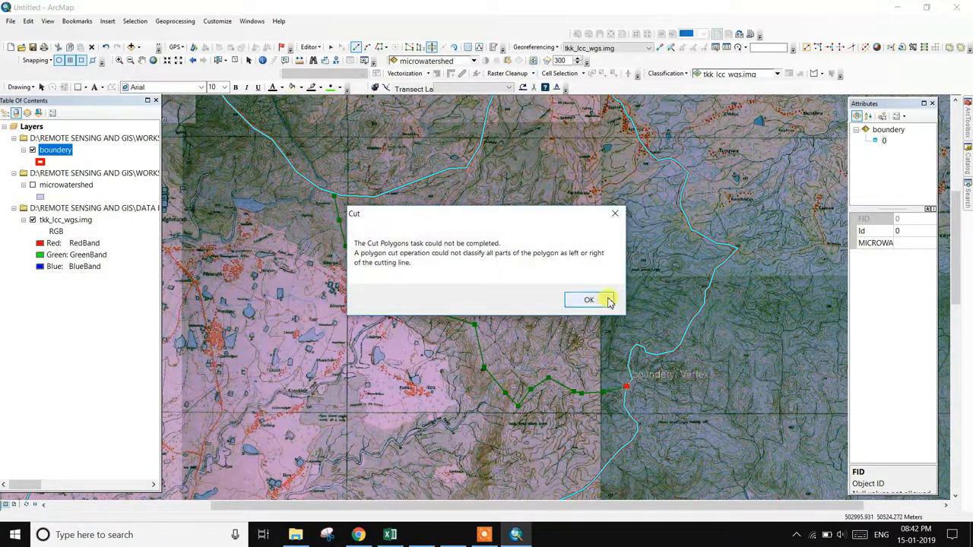
left_click(484, 534)
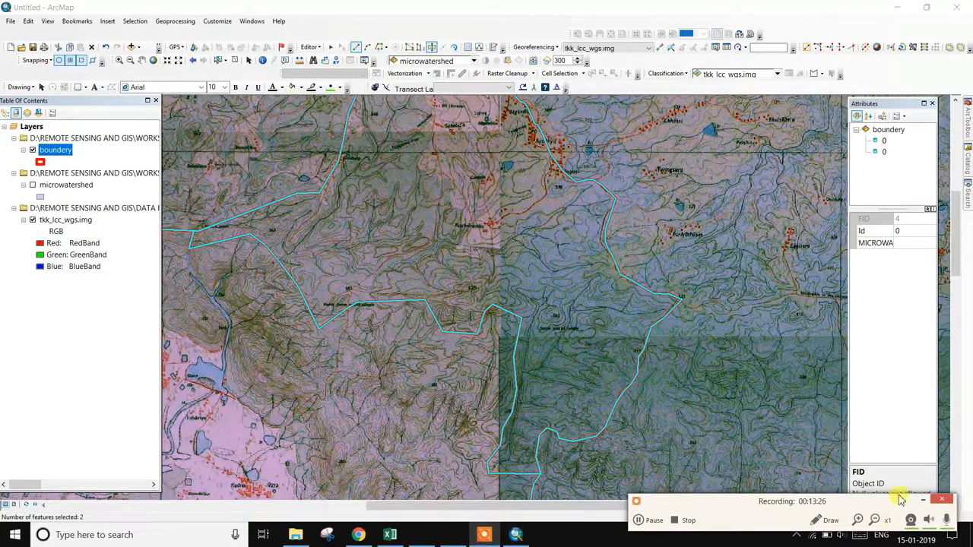
- Select a single boundary polygon and start editing its MICROWATER value
left_click(940, 499)
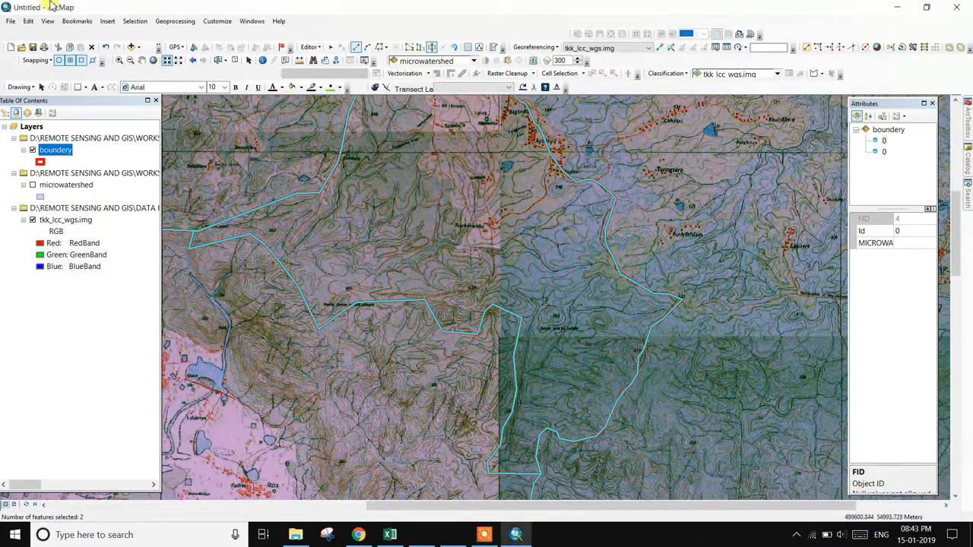
left_click(218, 60)
left_click(434, 187)
left_click(310, 232)
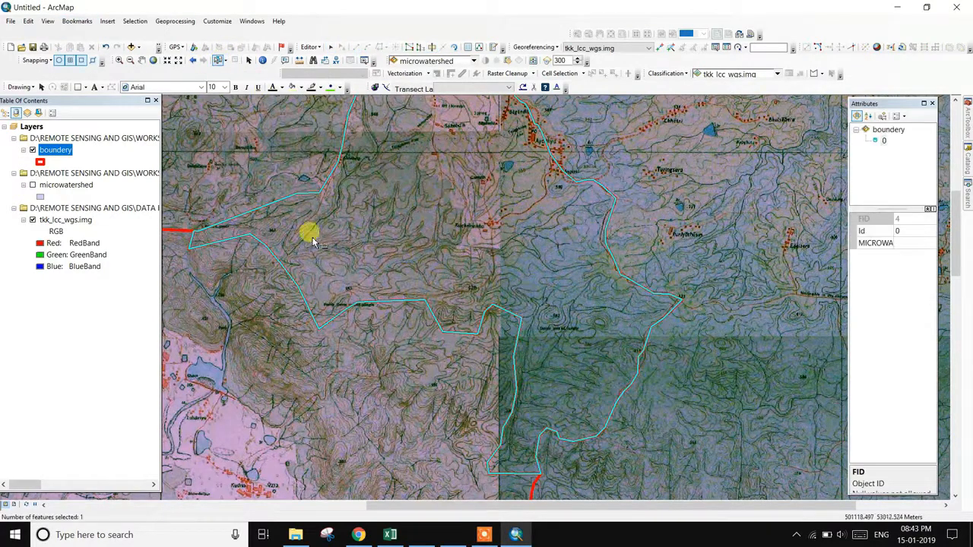
scroll(422, 247, "down", 3)
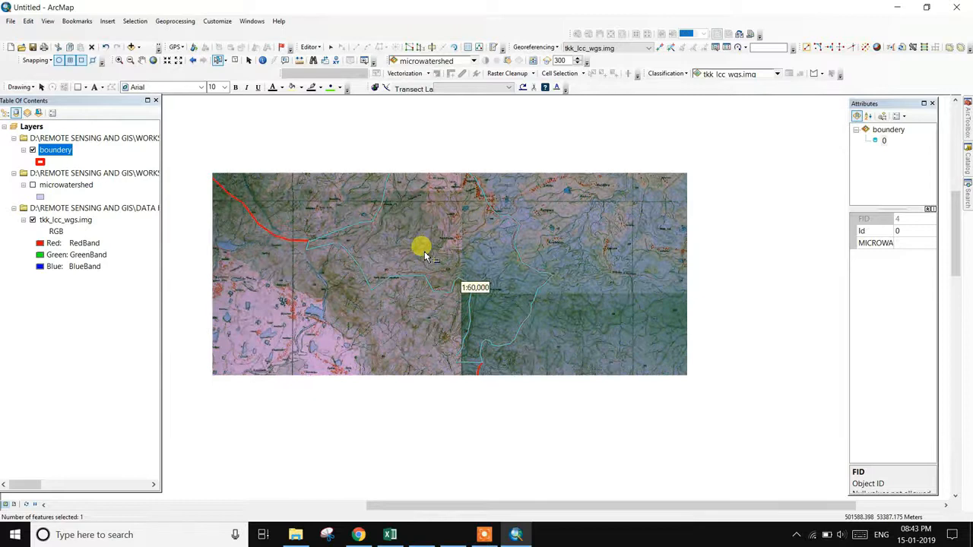
scroll(423, 257, "up", 3)
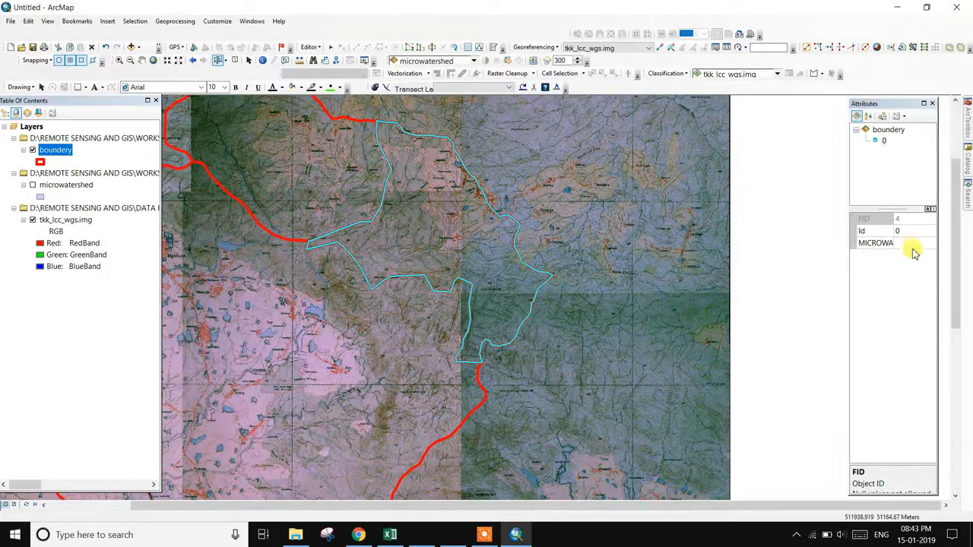
left_click(912, 244)
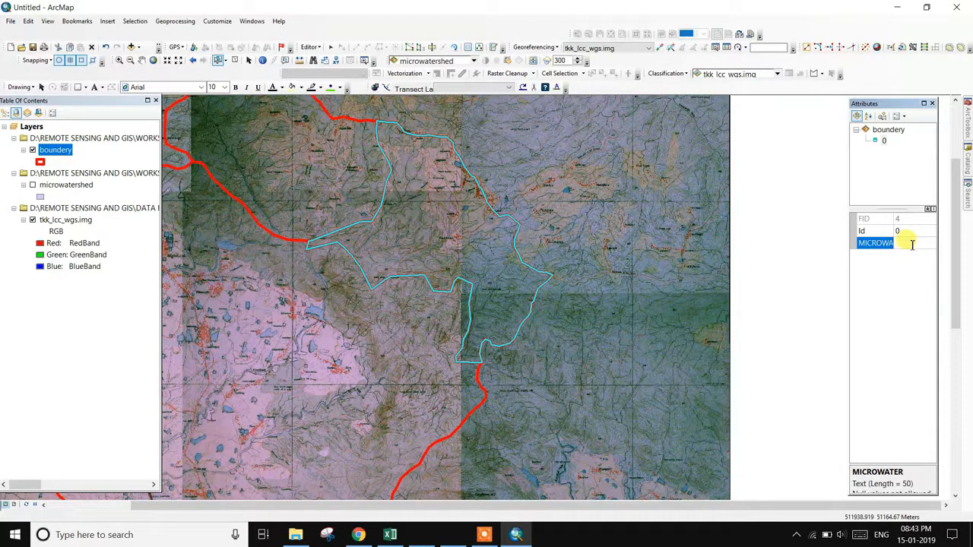
- Check the upper-left polygon's value and pan across the toposheet
left_click(314, 188)
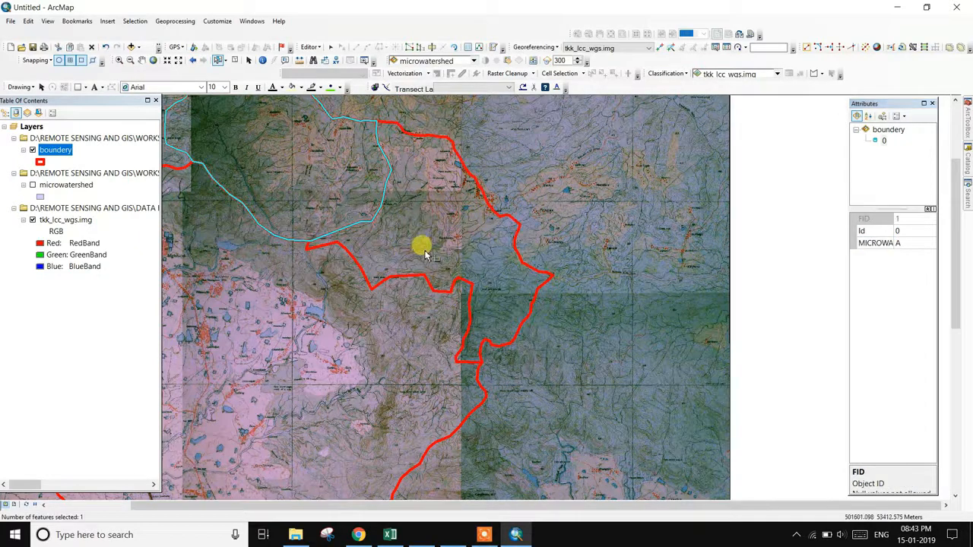
left_click_drag(363, 315, 586, 309)
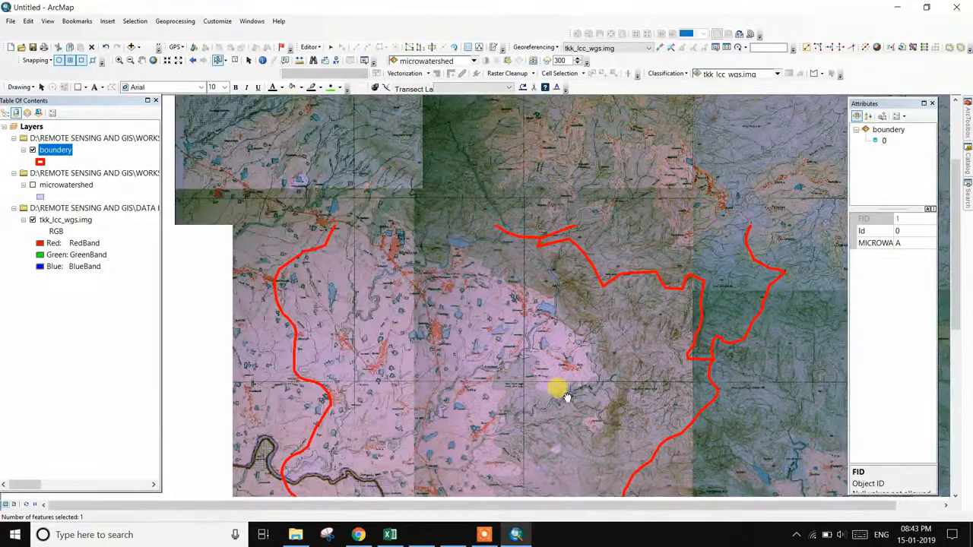
scroll(532, 326, "up", 1)
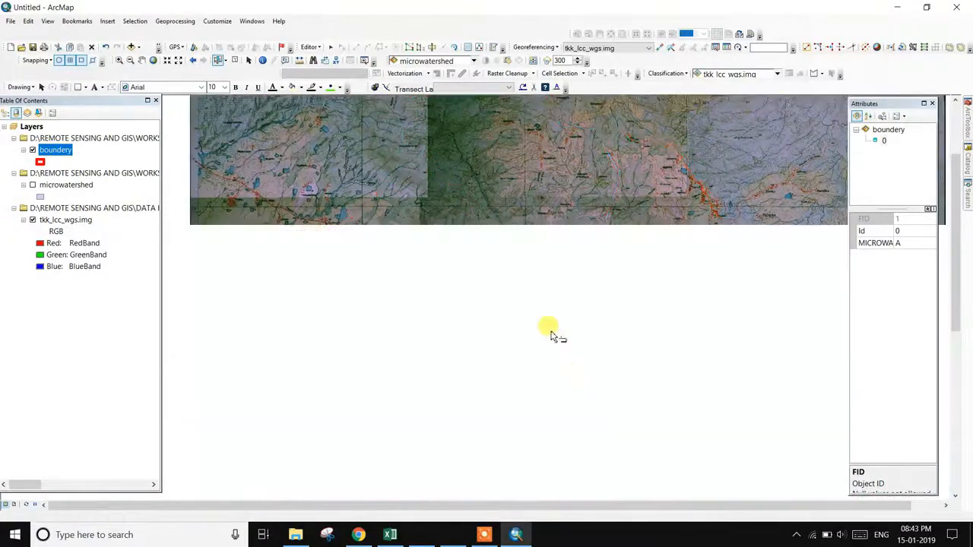
left_click(484, 534)
left_click(648, 520)
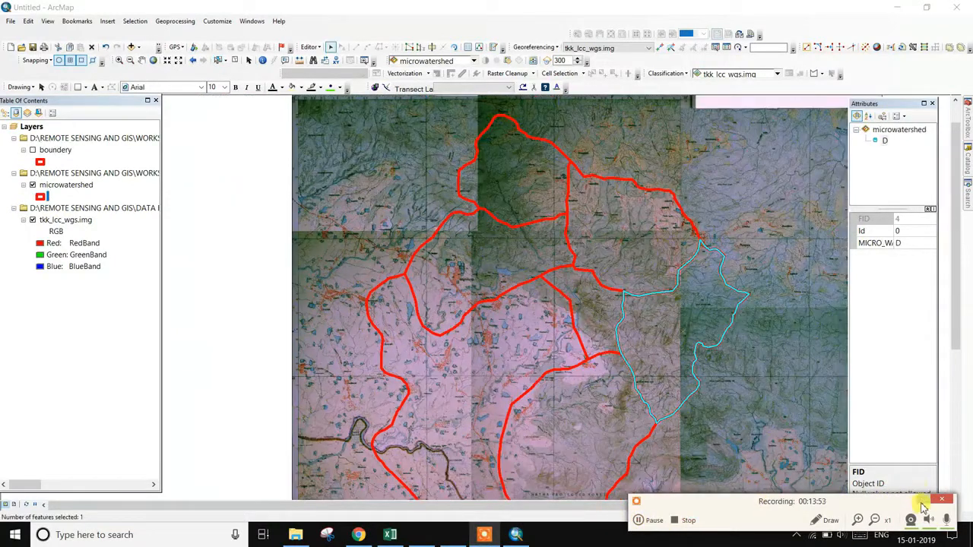
- Zoom out and identify watersheds A, C and B, widening the Identify window to read MICRO_WATE
left_click(922, 507)
scroll(530, 368, "up", 1)
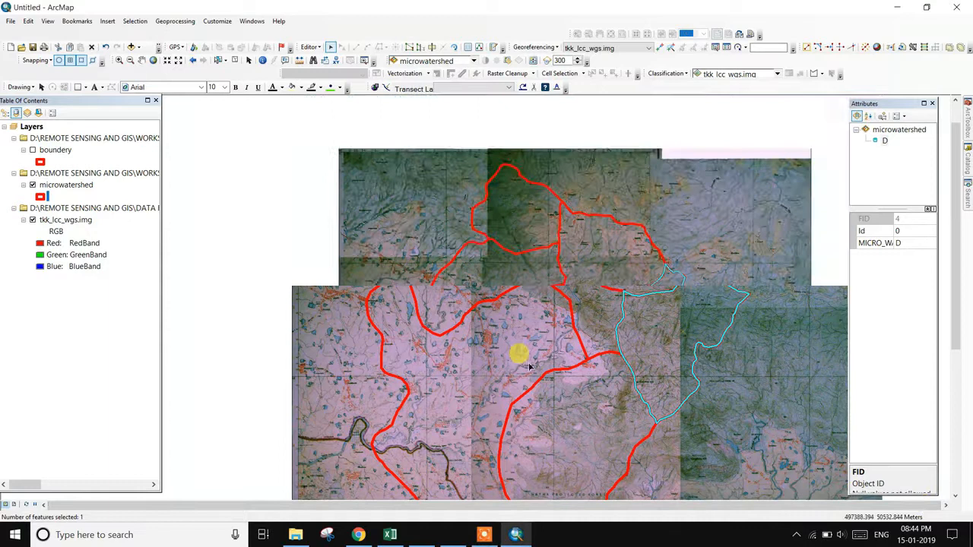
scroll(530, 367, "up", 1)
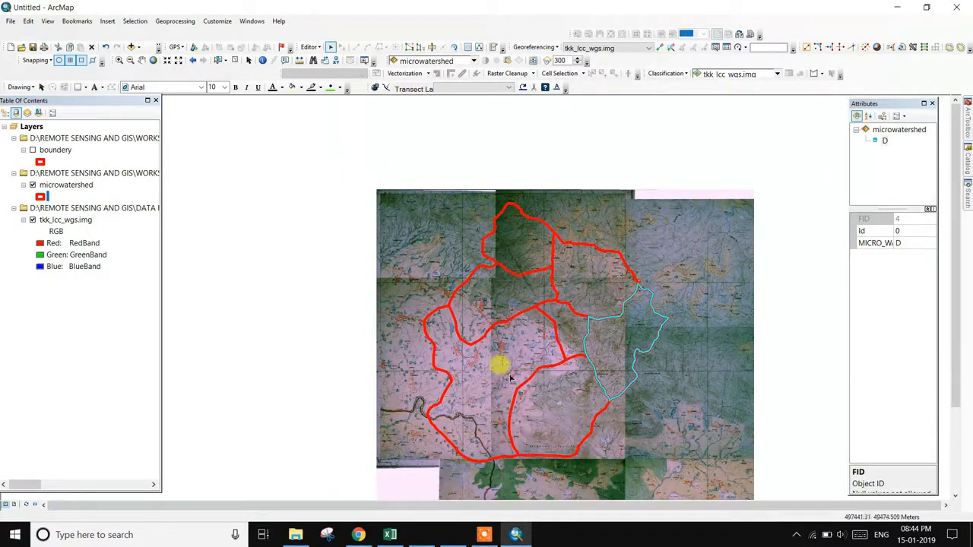
left_click(515, 261)
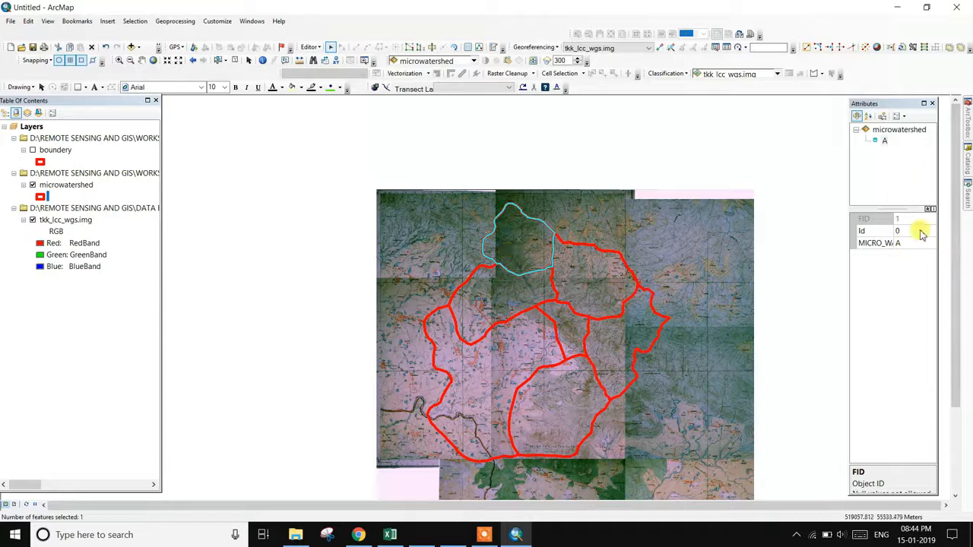
left_click_drag(849, 408, 768, 406)
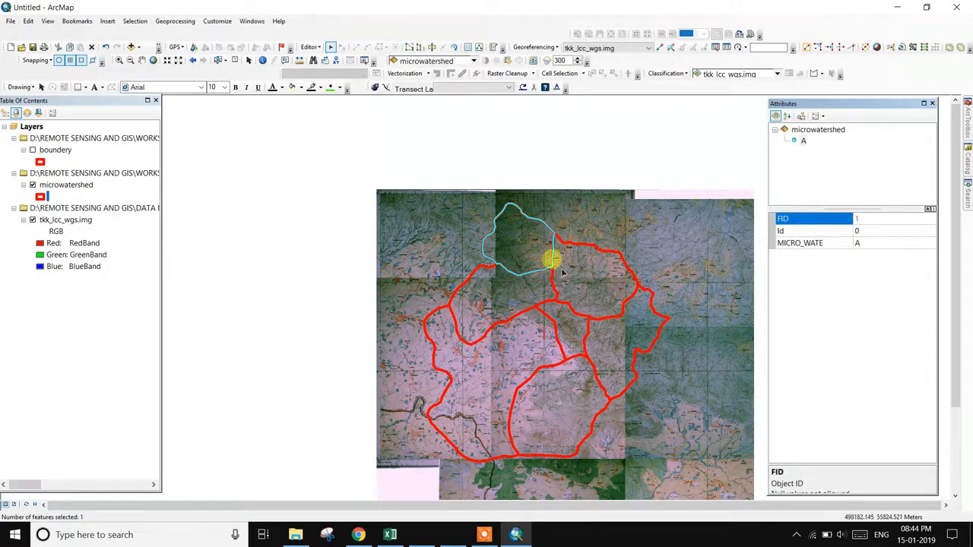
left_click(589, 278)
left_click(512, 287)
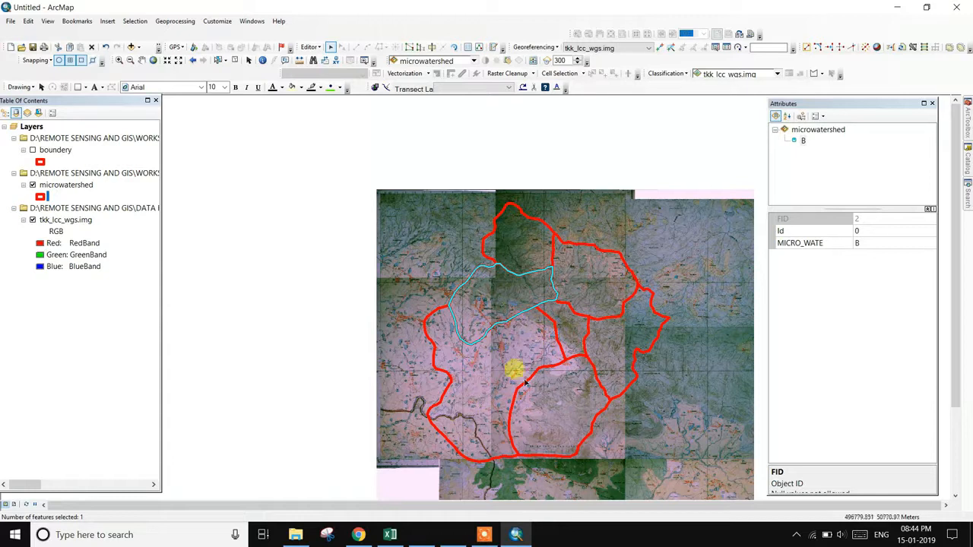
left_click_drag(654, 294, 512, 233)
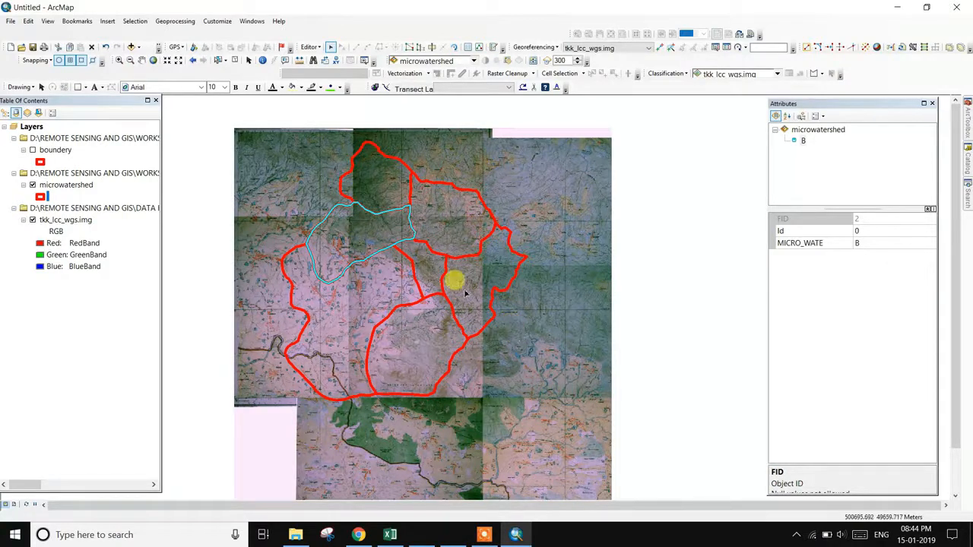
- Hide the tkk_lcc_wgs.img toposheet and microwatershed layers
left_click(33, 220)
left_click(33, 185)
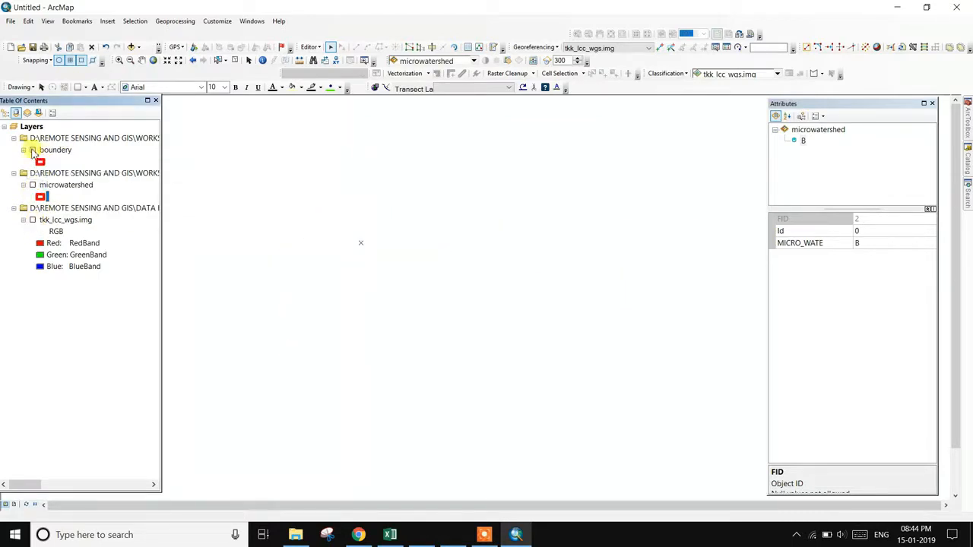
left_click(131, 47)
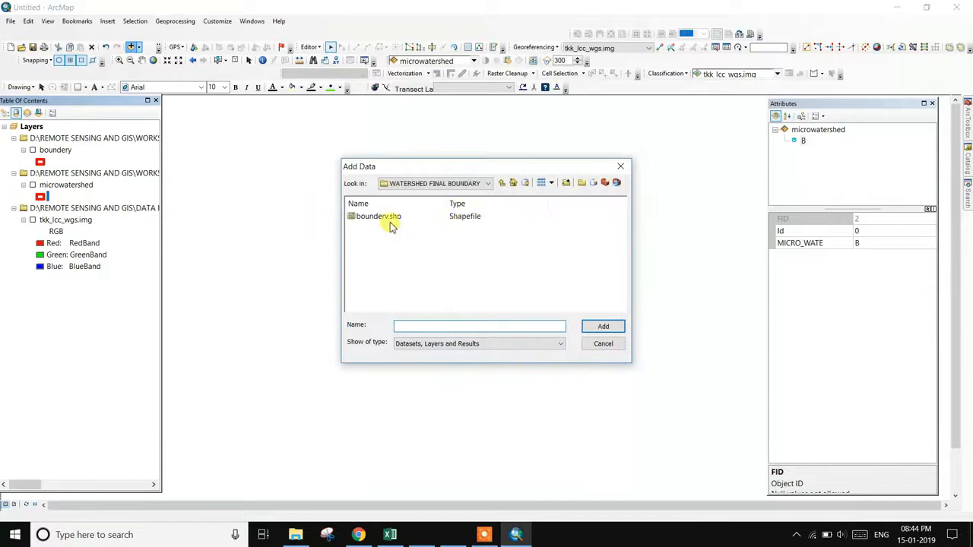
- Browse Add Data to the DATA RSG run-off estimation folder containing bagh_soil.img
left_click(488, 183)
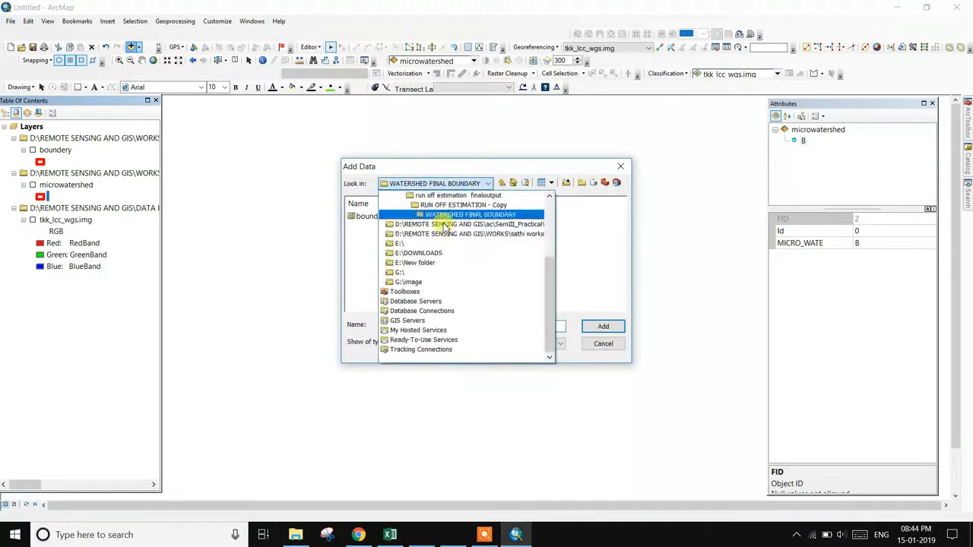
scroll(441, 228, "up", 2)
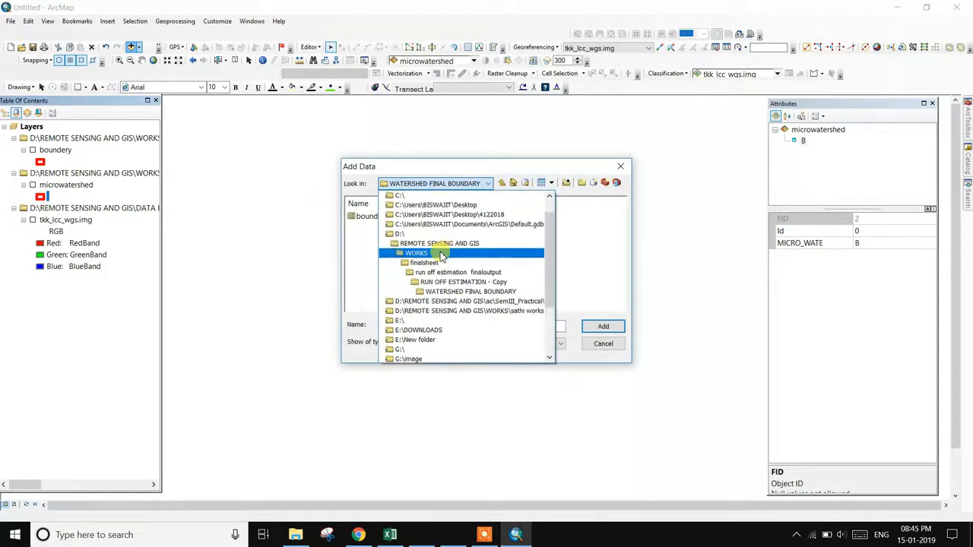
scroll(429, 266, "down", 1)
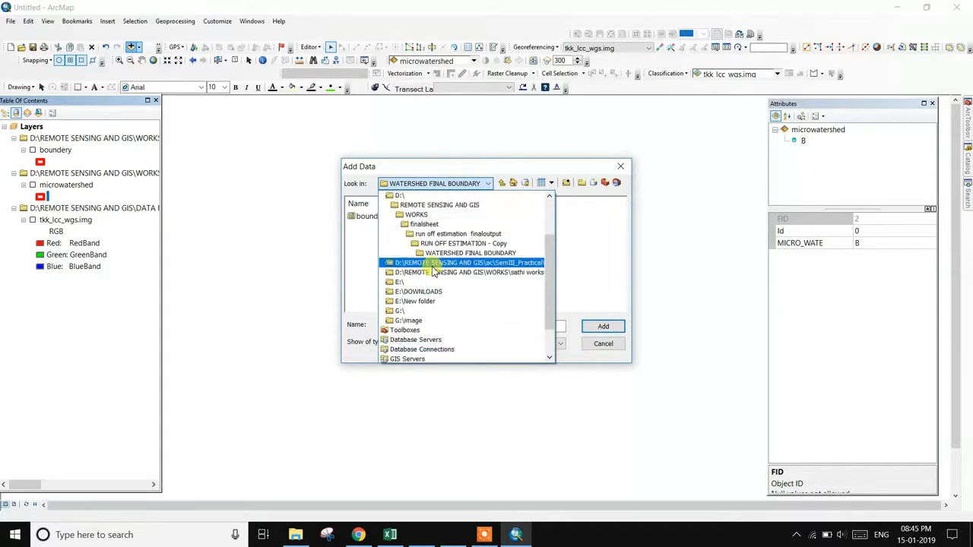
scroll(428, 251, "up", 2)
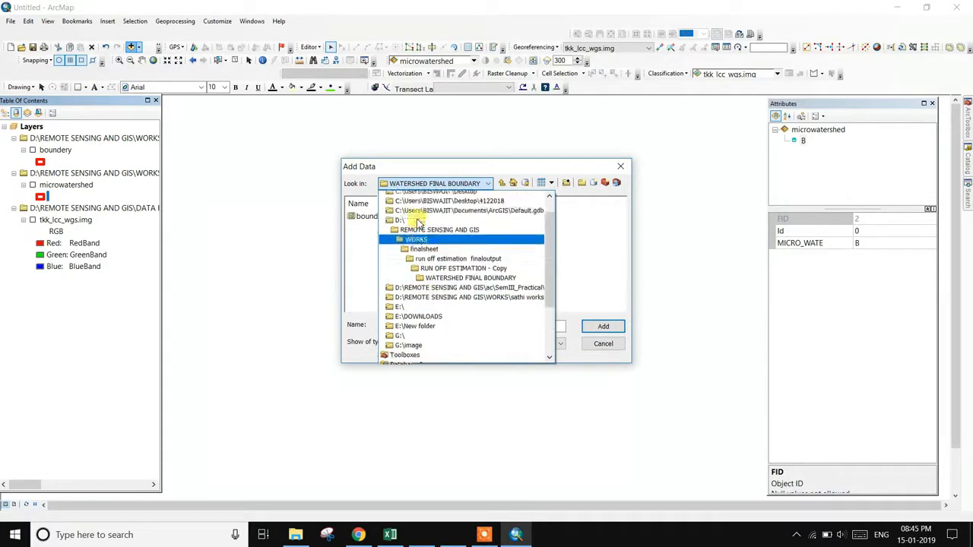
left_click(427, 244)
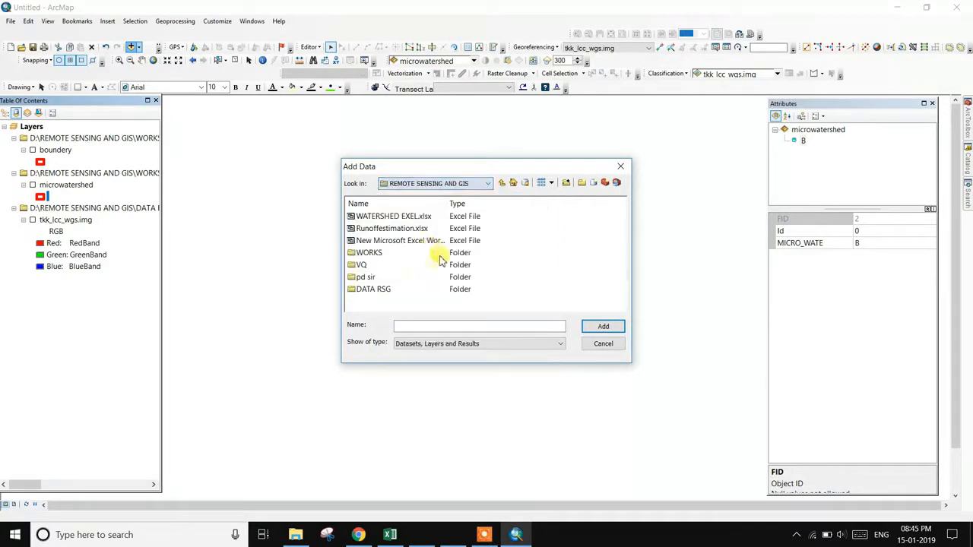
double_click(374, 289)
double_click(403, 230)
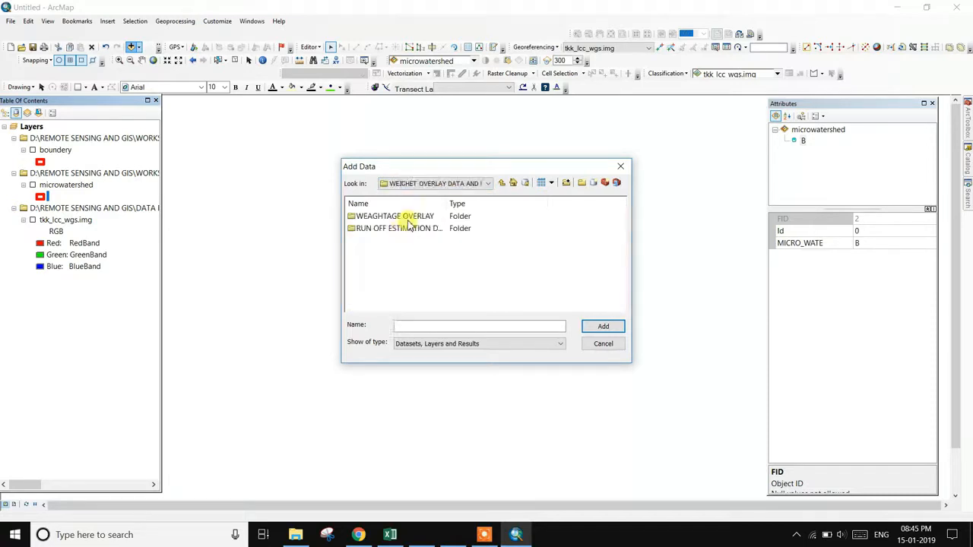
double_click(409, 229)
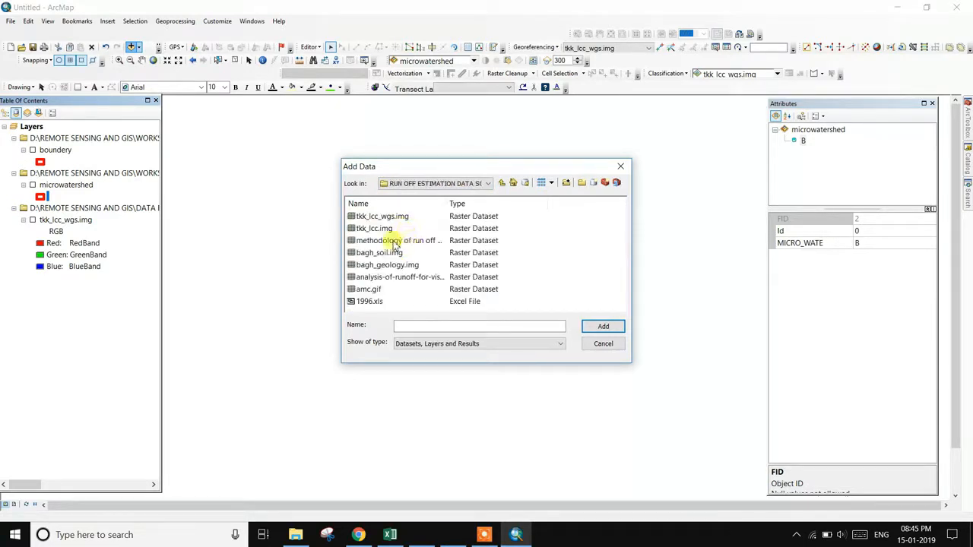
- Add bagh_soil.img to the map, zoom around it, and switch microwatershed back on
left_click(384, 254)
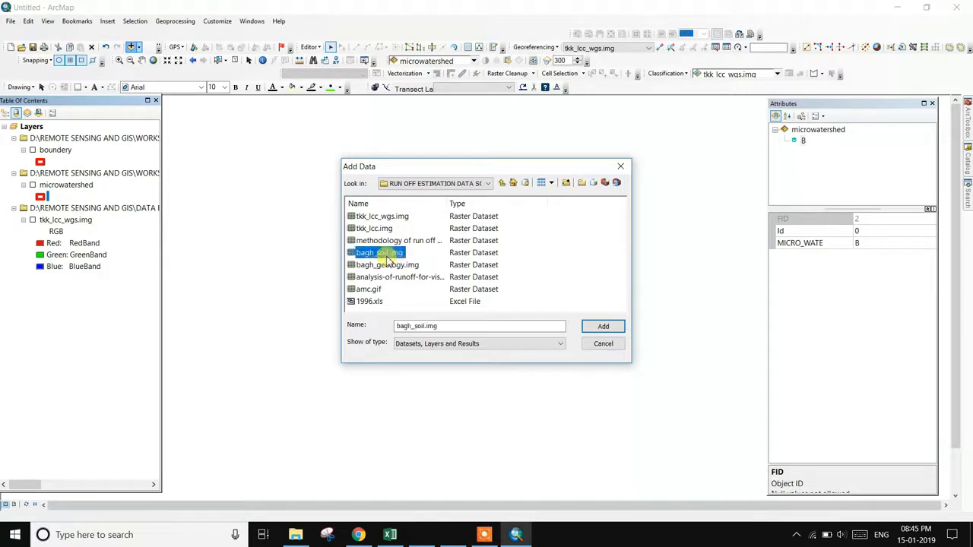
left_click(600, 326)
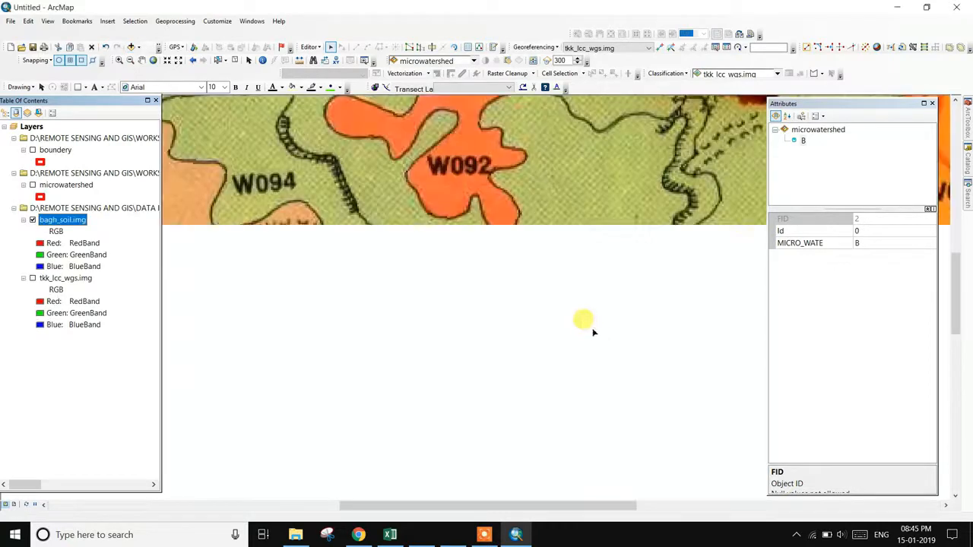
scroll(565, 332, "up", 5)
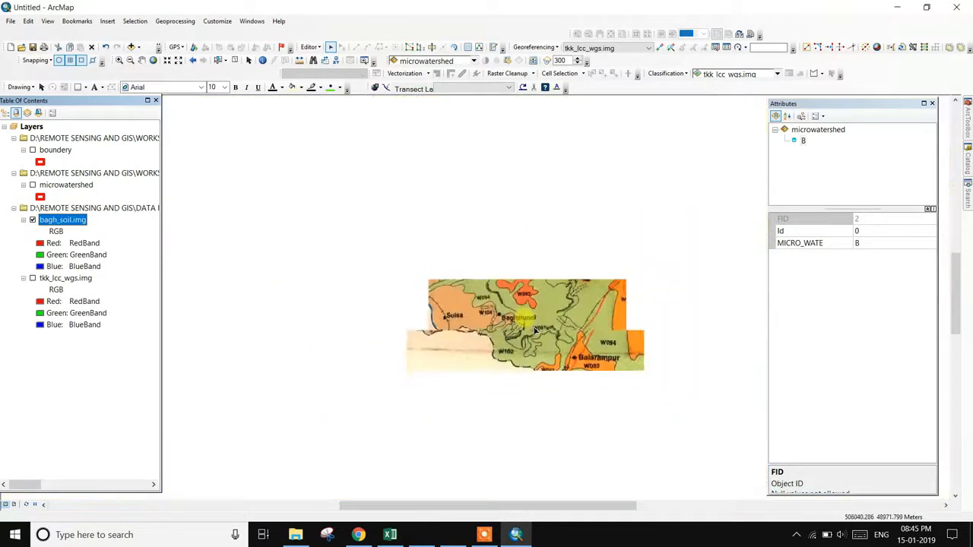
scroll(536, 330, "down", 3)
scroll(536, 323, "up", 1)
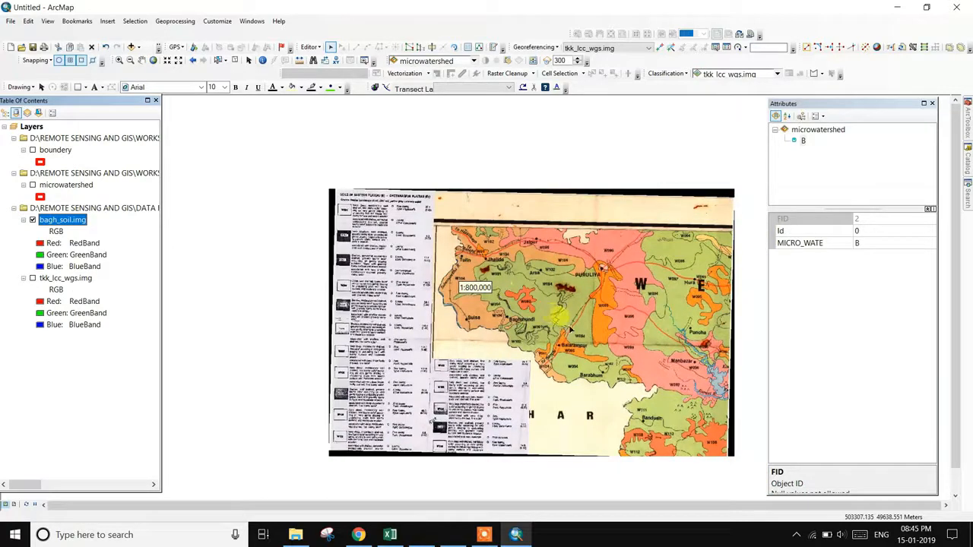
scroll(601, 314, "up", 2)
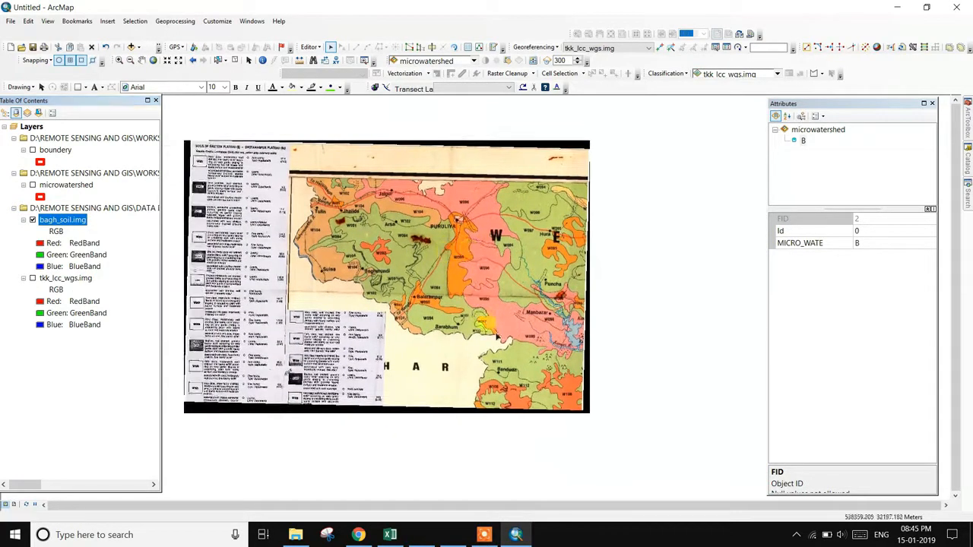
scroll(456, 320, "down", 3)
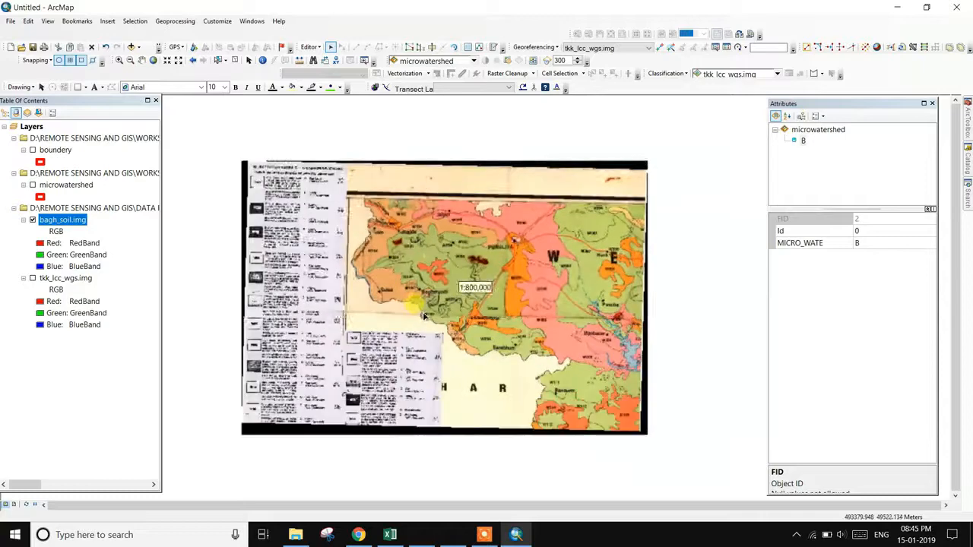
scroll(445, 323, "down", 2)
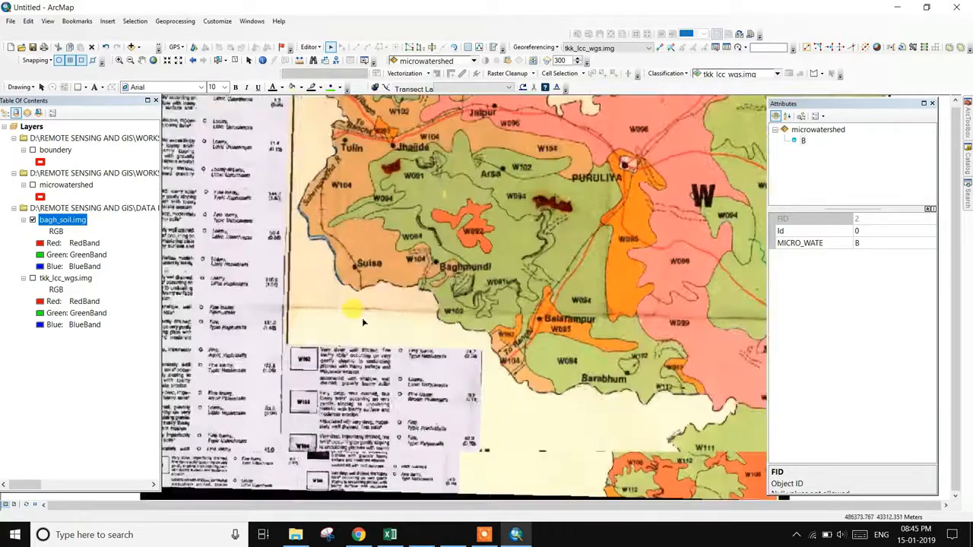
scroll(470, 304, "up", 1)
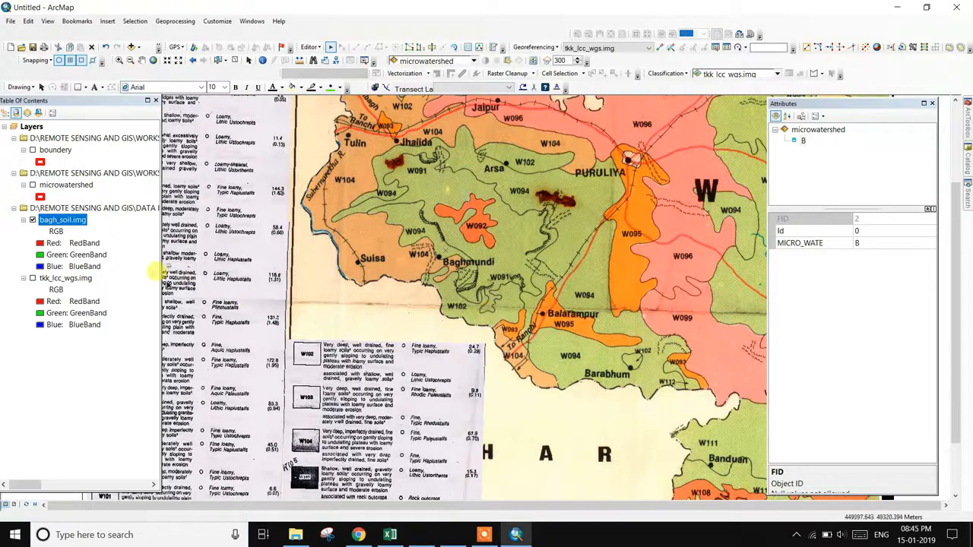
left_click(34, 186)
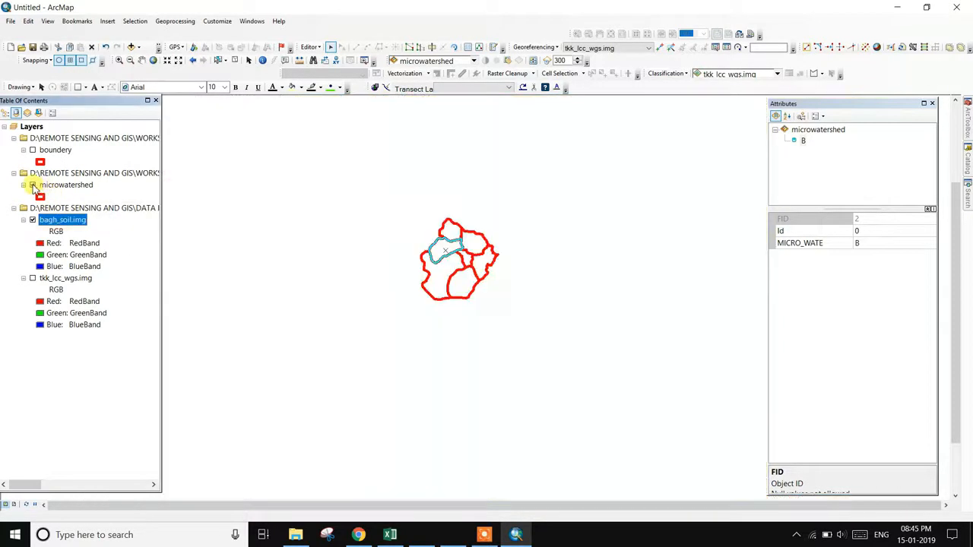
- Bring up bagh_soil.img layer options and adjust the view so red microwatershed outlines overlay the soil map
right_click(79, 220)
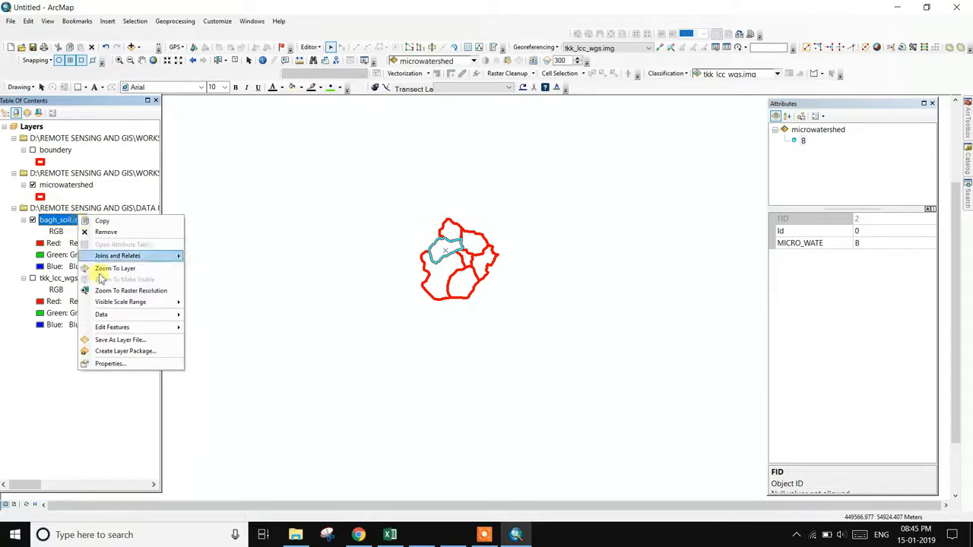
left_click(484, 535)
left_click(638, 521)
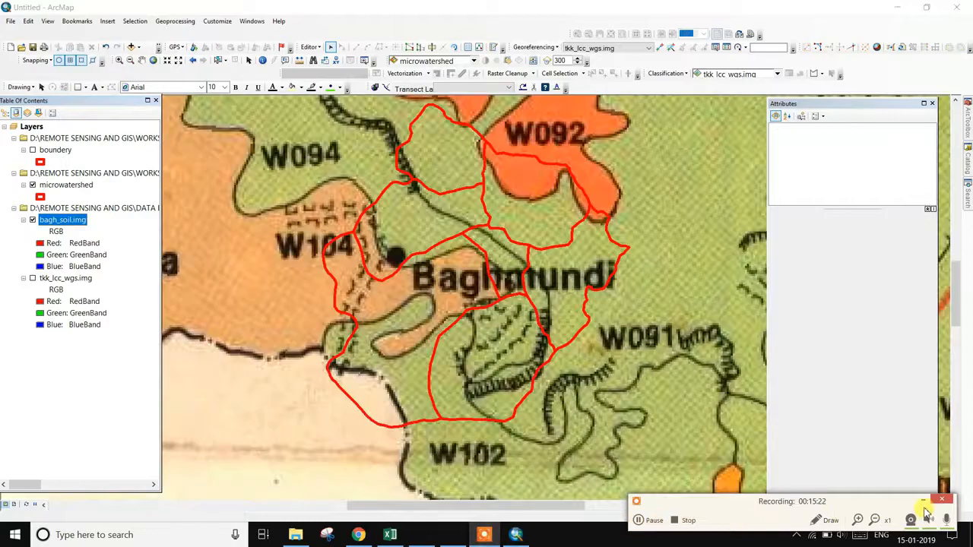
left_click(925, 503)
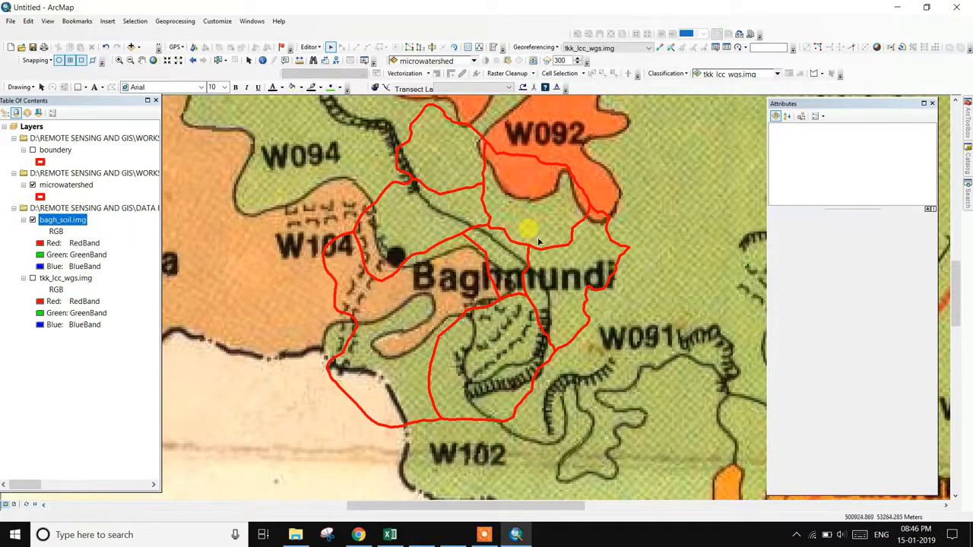
scroll(537, 242, "up", 1)
scroll(538, 241, "down", 2)
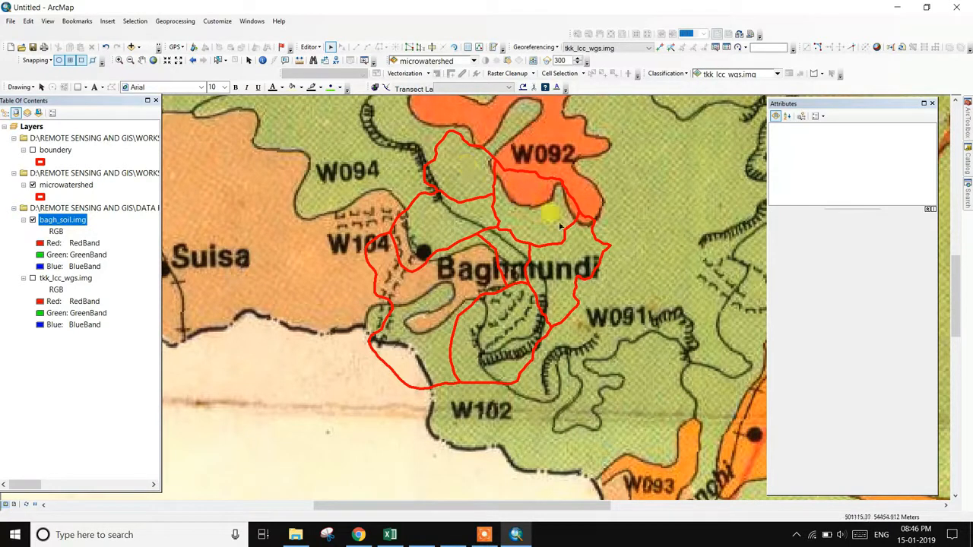
- Open the microwatershed attribute table (FID 0–6) and its Table Options menu
right_click(81, 187)
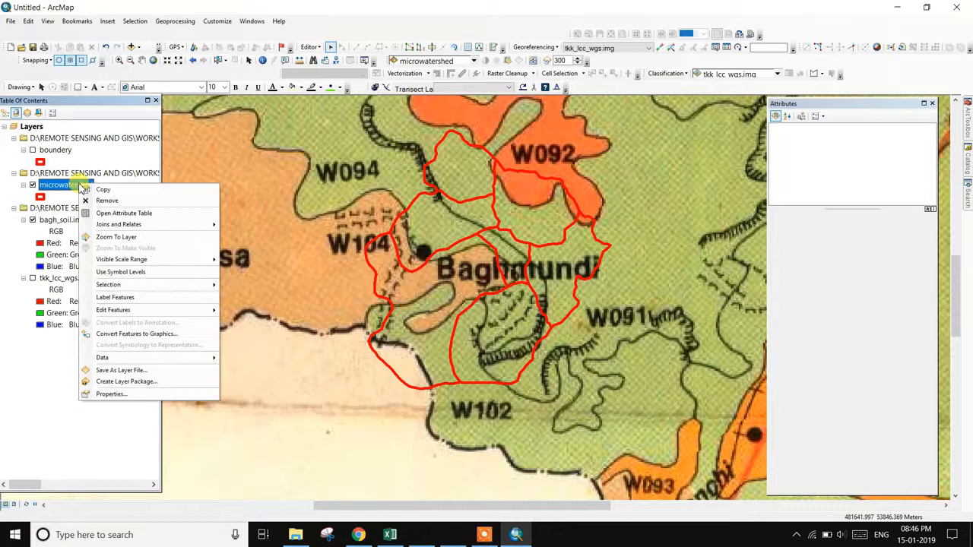
left_click(116, 214)
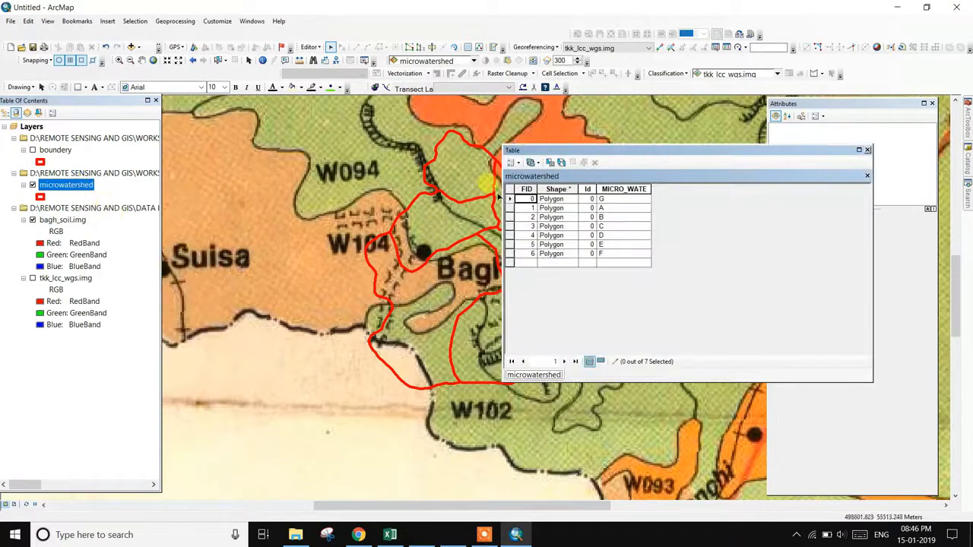
left_click(513, 162)
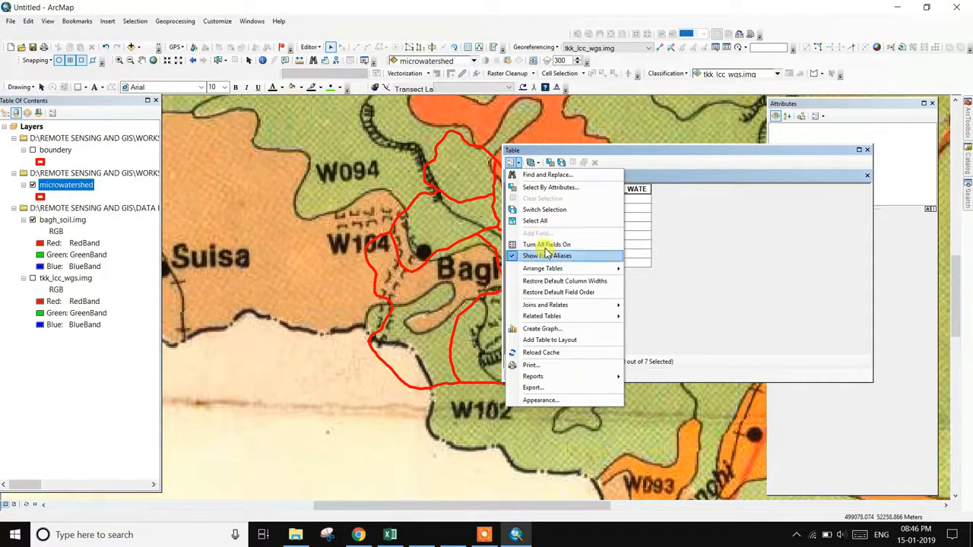
left_click(307, 47)
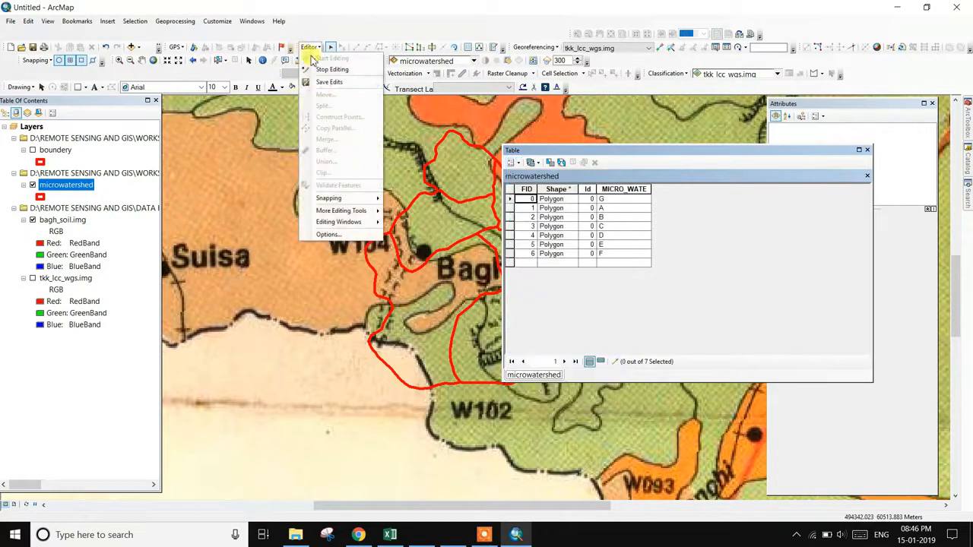
left_click(320, 60)
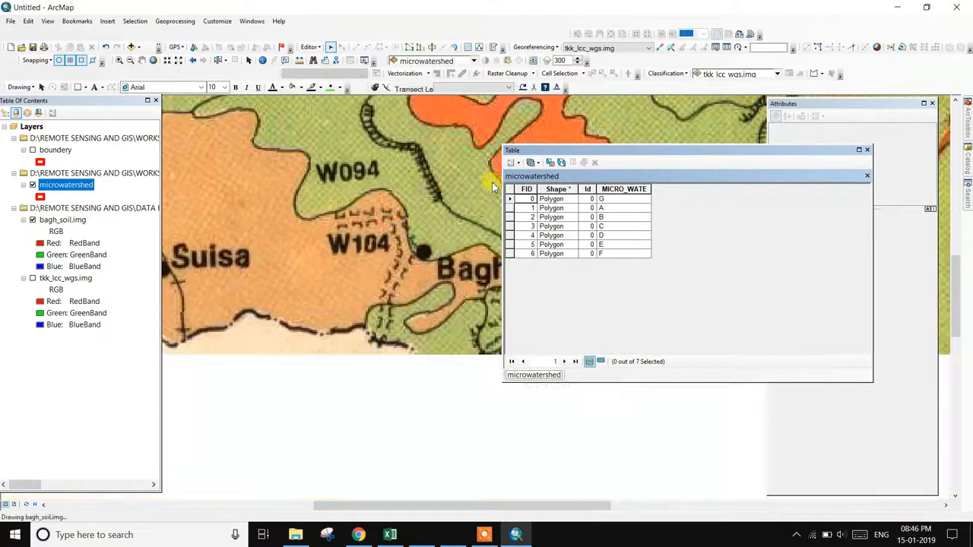
left_click(514, 165)
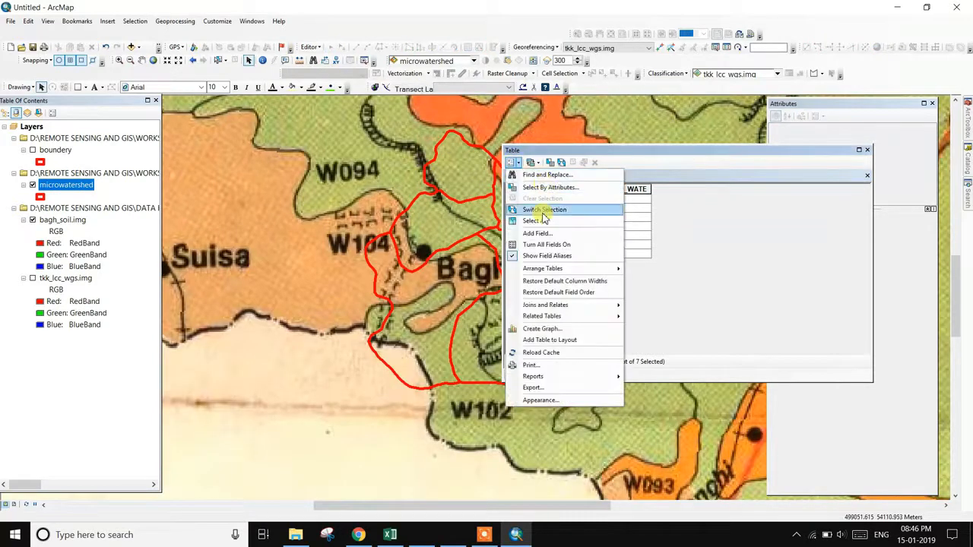
- Add a Text field named SOIL GROUP, accepting the automatic rename to SOIL_GROUP
left_click(541, 235)
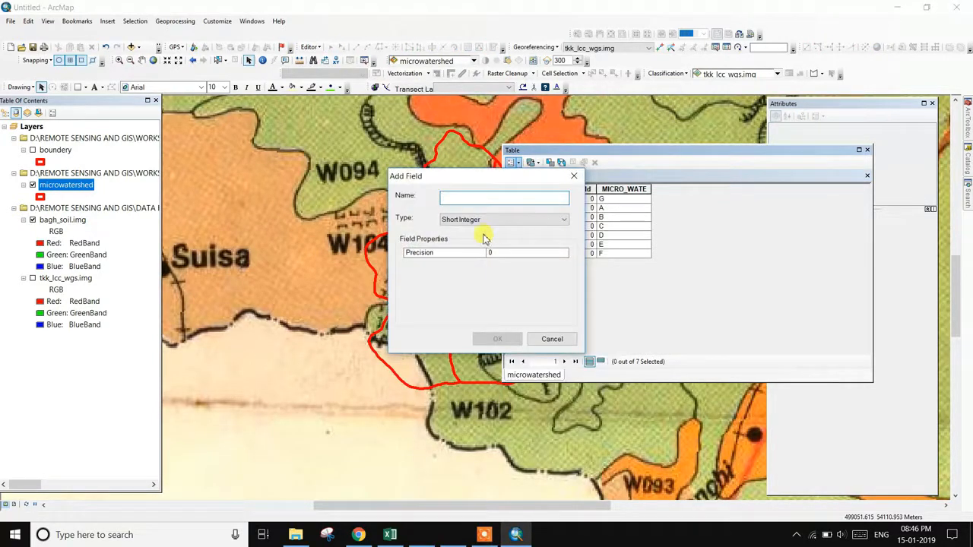
type("SOIL GROUP")
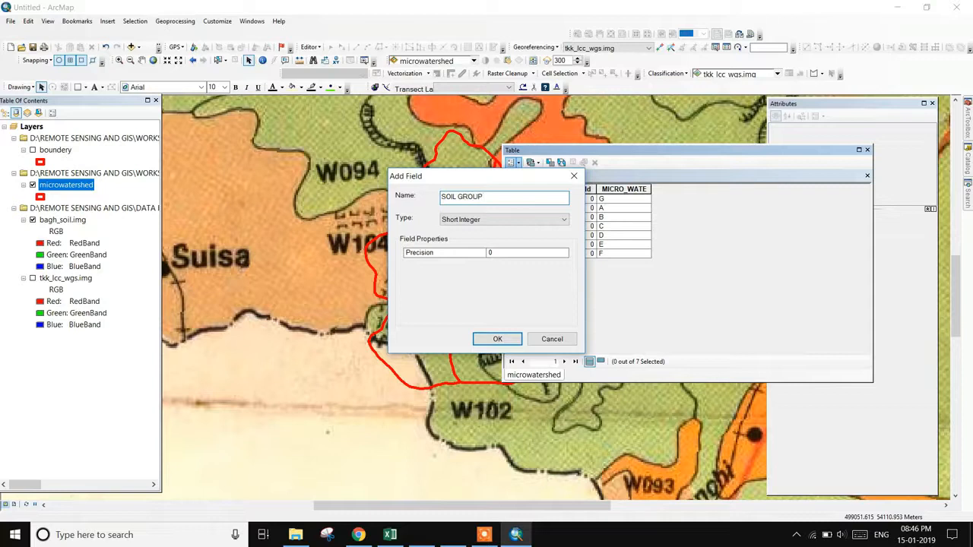
left_click(486, 219)
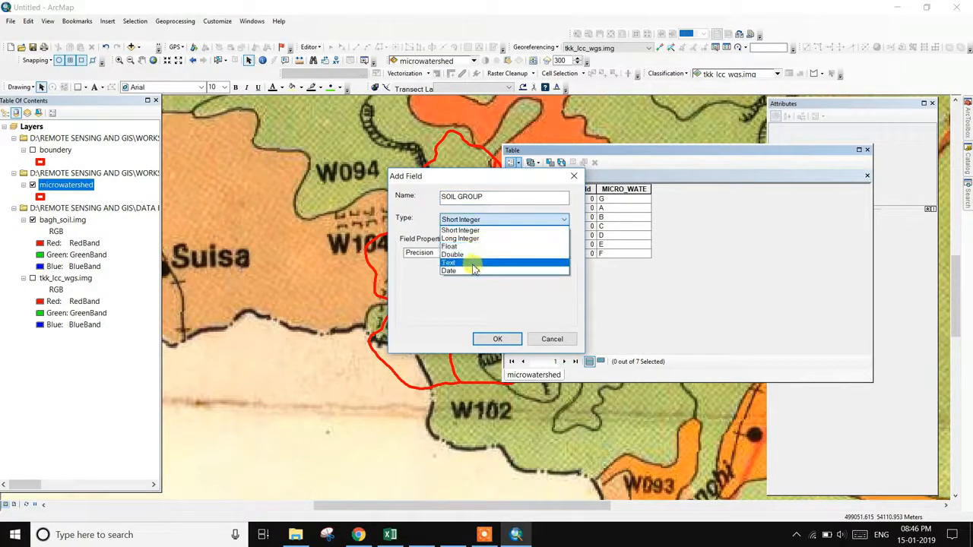
left_click(479, 261)
left_click(498, 339)
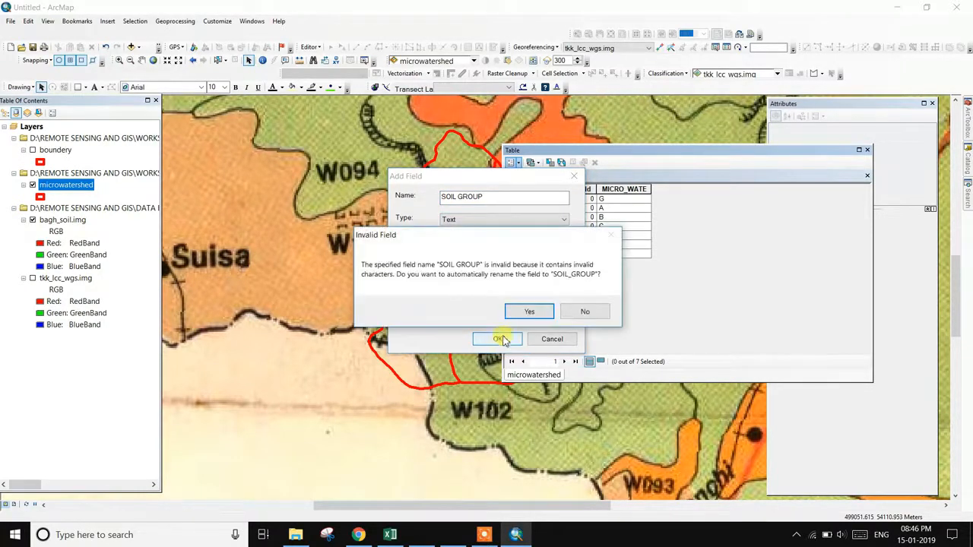
left_click(541, 313)
left_click_drag(616, 346, 745, 343)
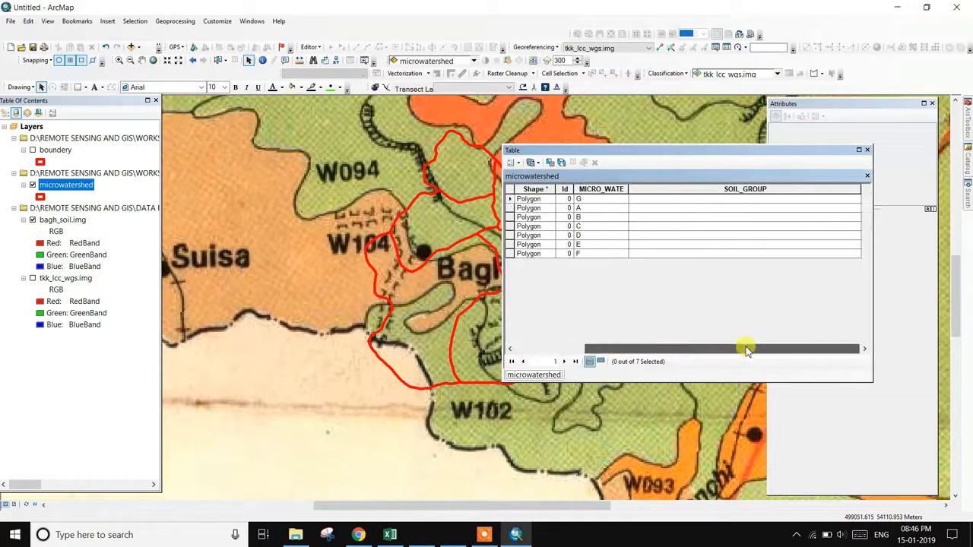
left_click(514, 162)
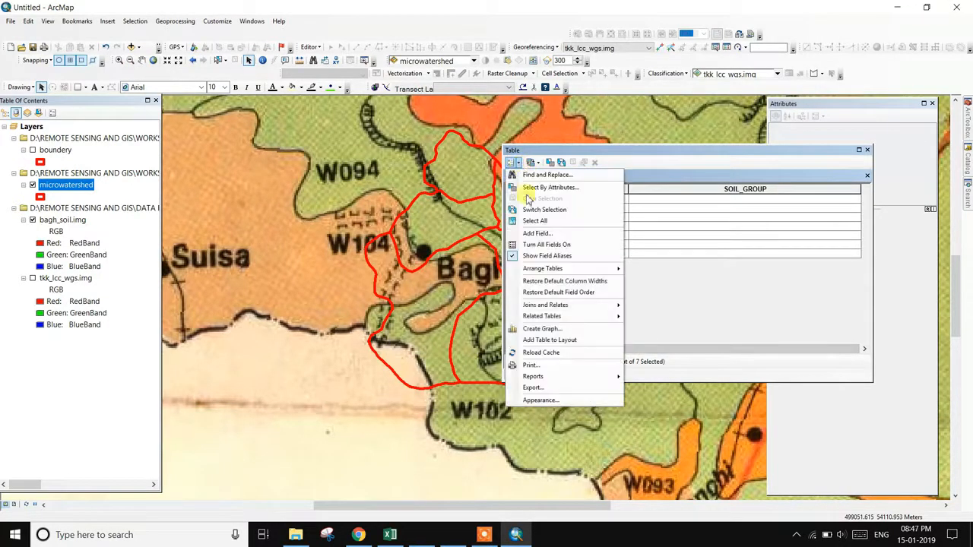
- Add a second Text field, SOIL_GROUP1, accept the rename, and close the attribute table
left_click(537, 233)
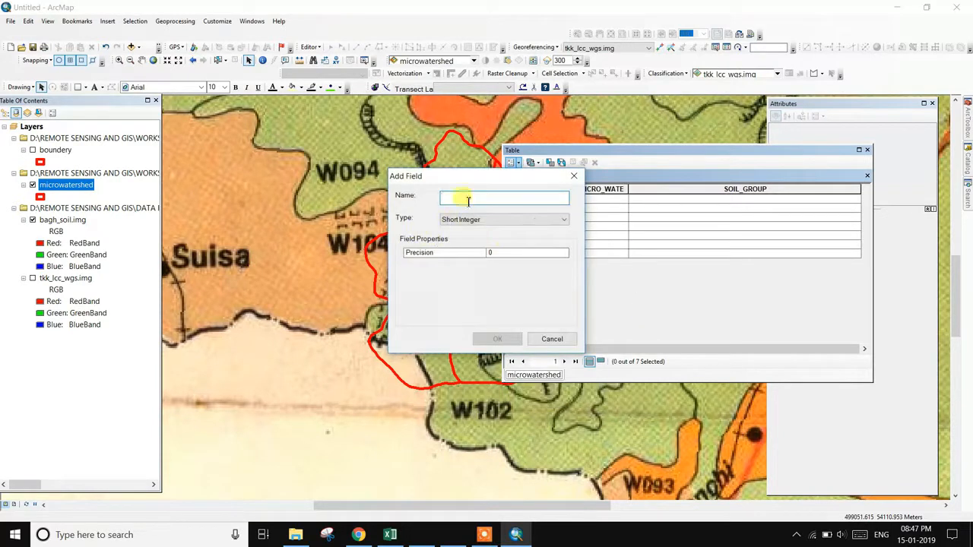
type("SOIL_GROUP1")
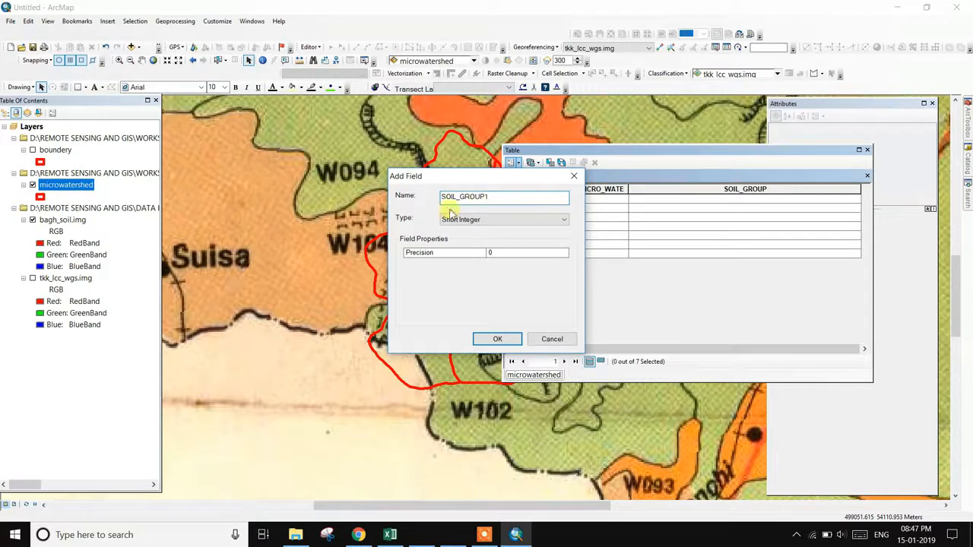
left_click(473, 220)
left_click(464, 266)
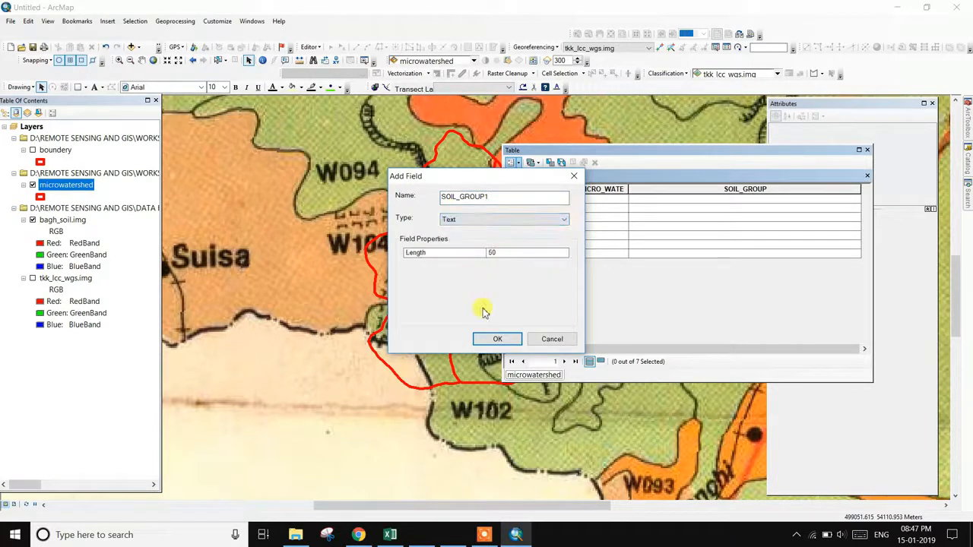
left_click(498, 340)
left_click(533, 314)
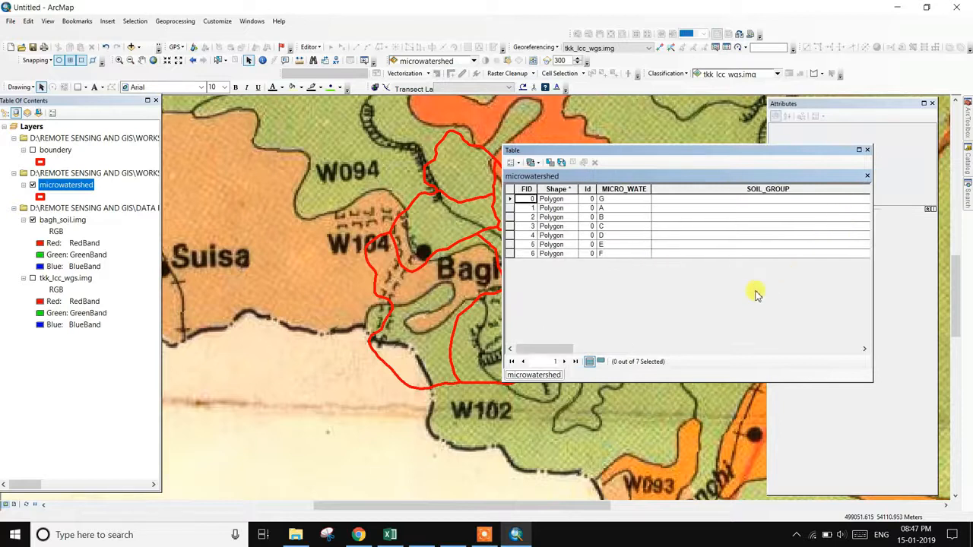
left_click(868, 150)
- Zoom to the W092 area and start an editing session on the microwatershed layer
scroll(557, 264, "down", 1)
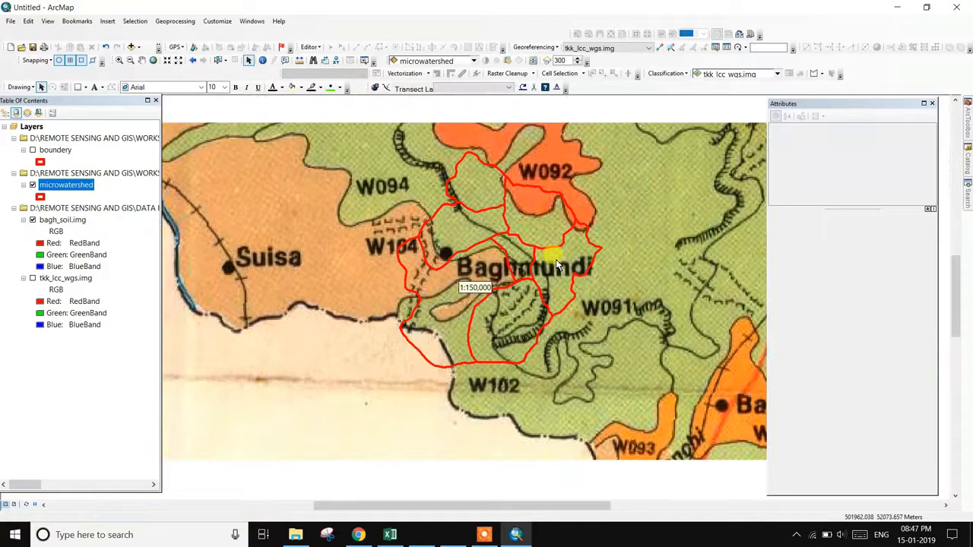
scroll(437, 220, "down", 1)
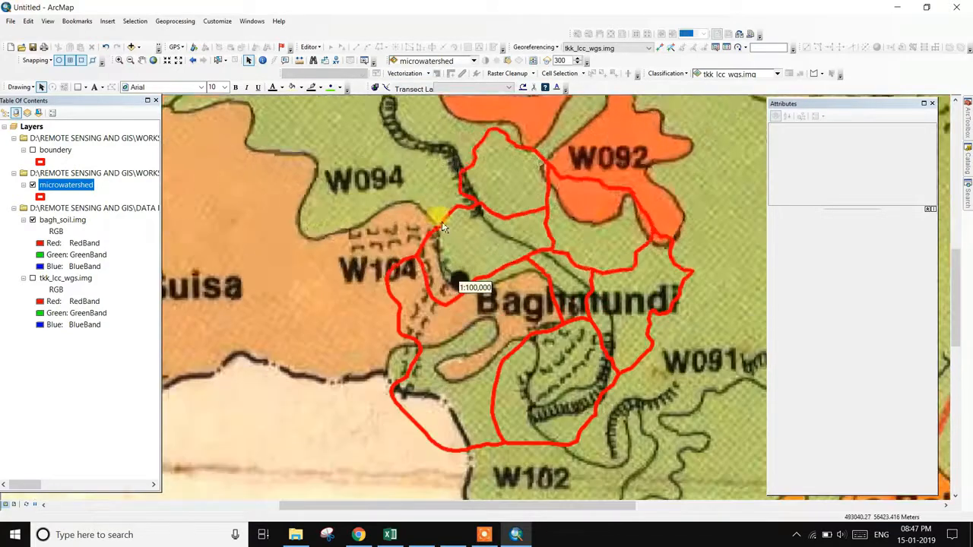
scroll(529, 213, "down", 1)
left_click_drag(583, 230, 347, 144)
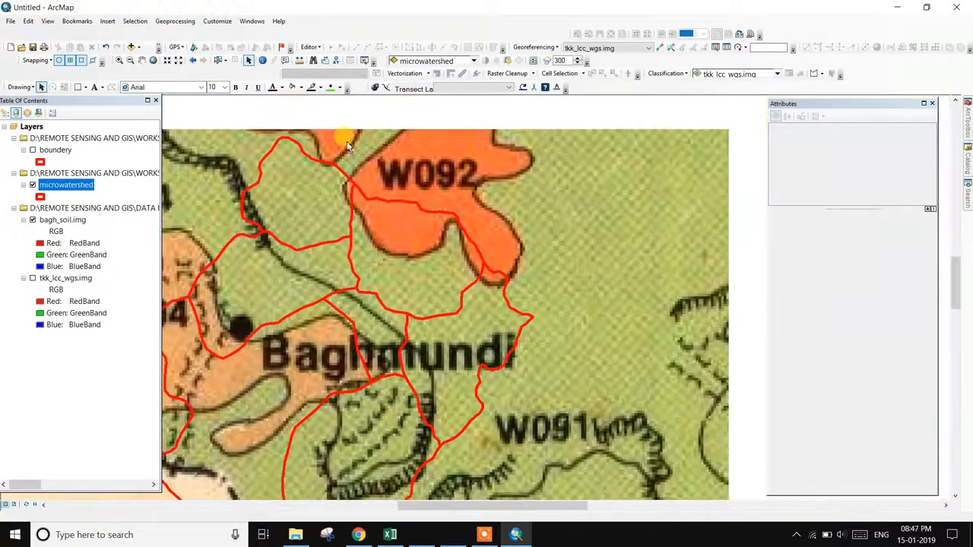
left_click(309, 47)
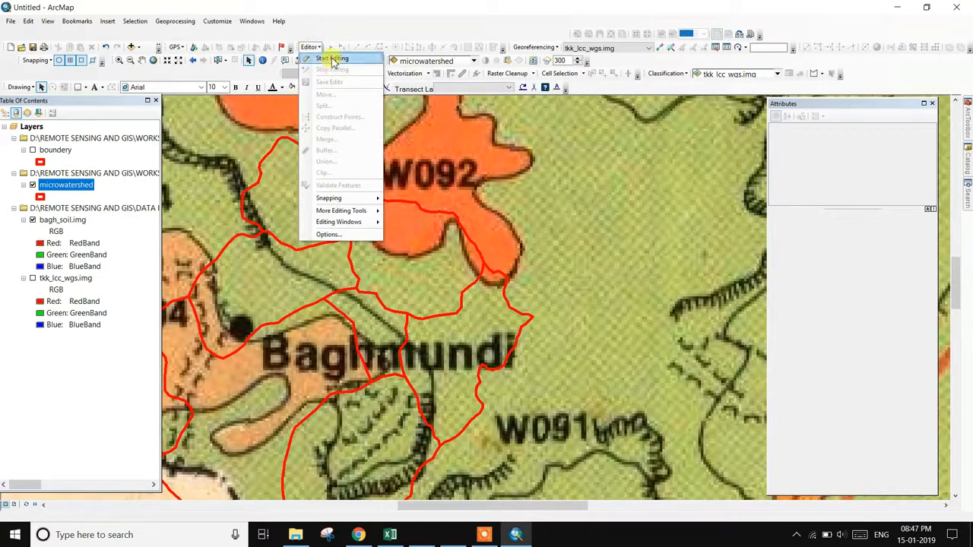
left_click(332, 59)
left_click(396, 170)
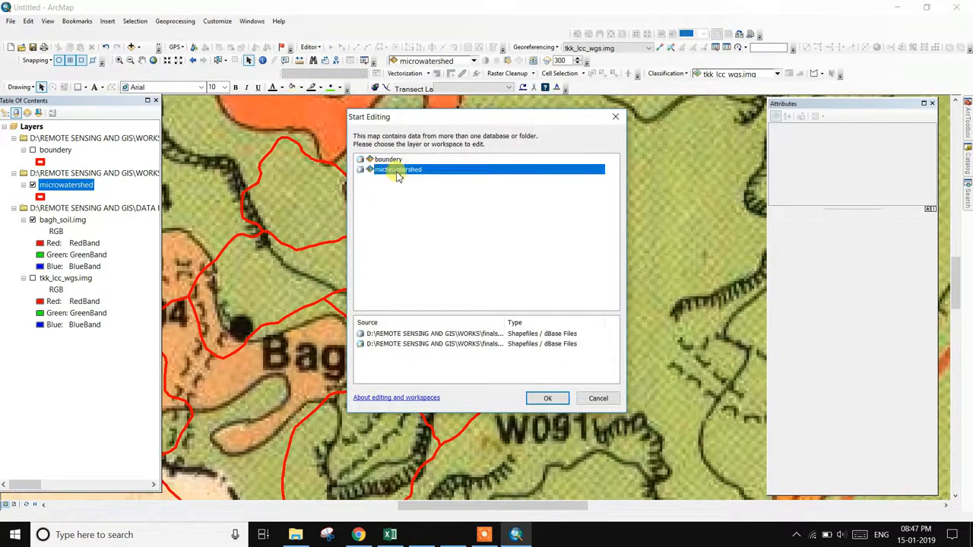
left_click(532, 399)
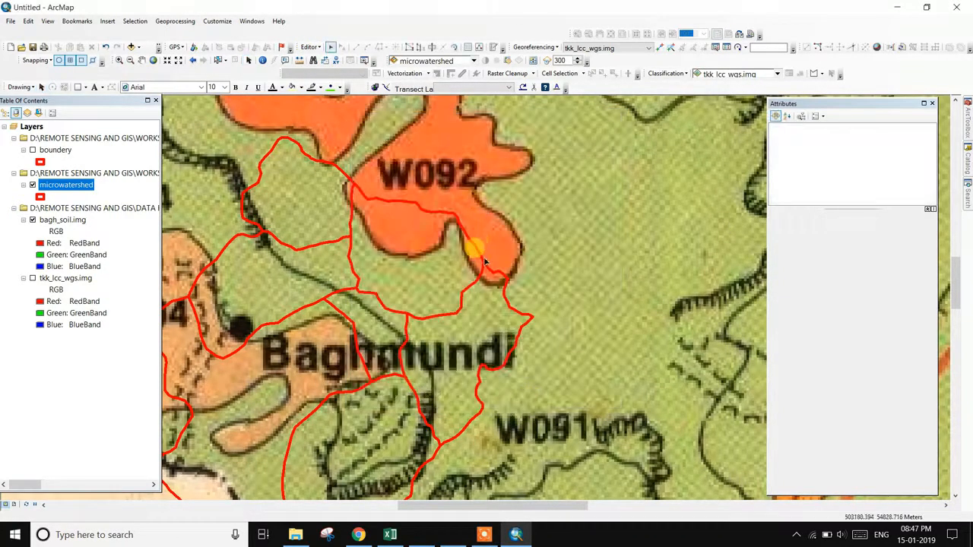
- Select watershed polygon C overlapping W092 to show its empty soil group fields
scroll(475, 250, "up", 2)
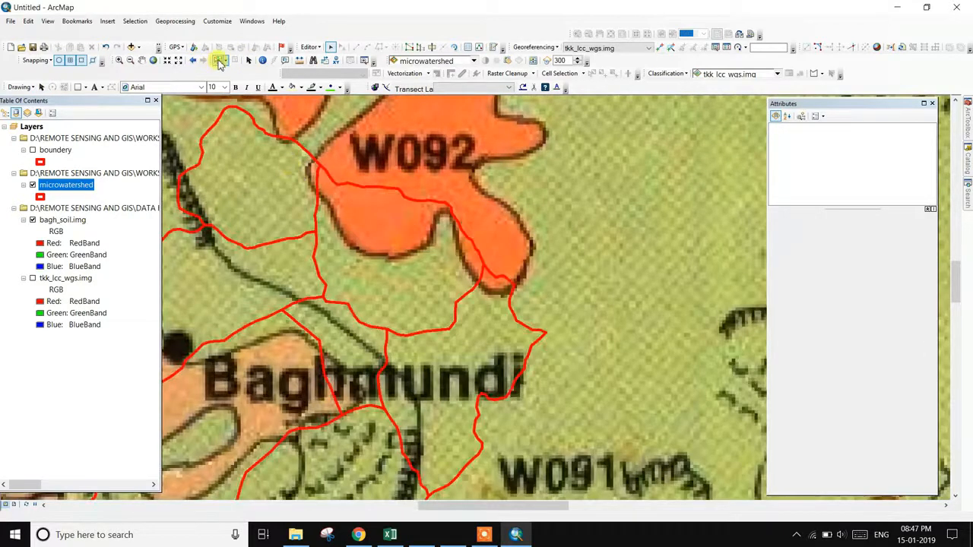
left_click(219, 61)
left_click(380, 251)
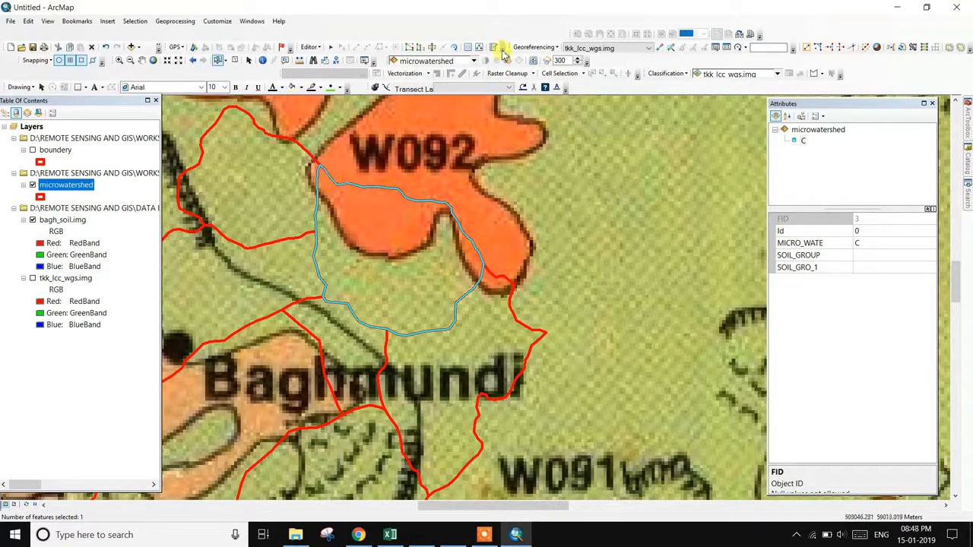
- Start a cut line at polygon C's edge and trace it along the orange W092 boundary
left_click(431, 47)
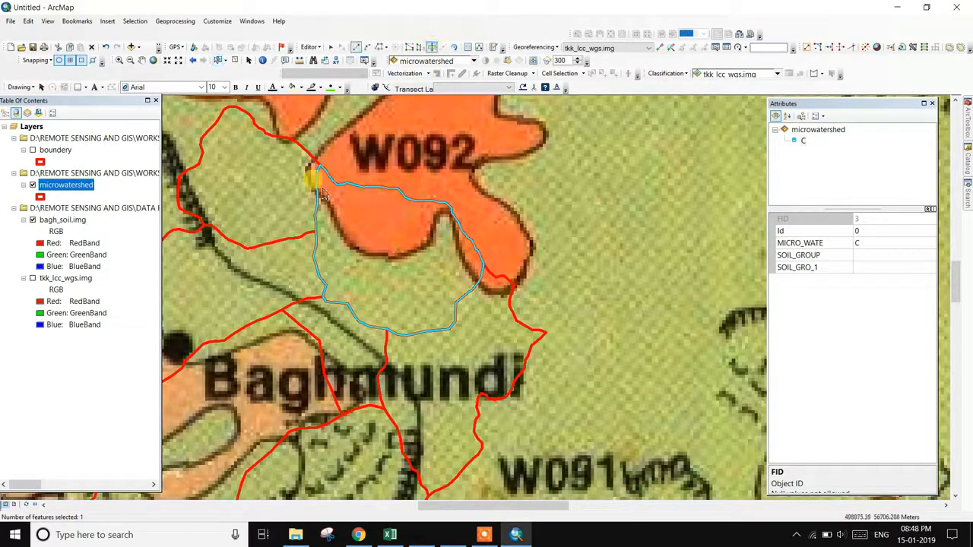
left_click(318, 188)
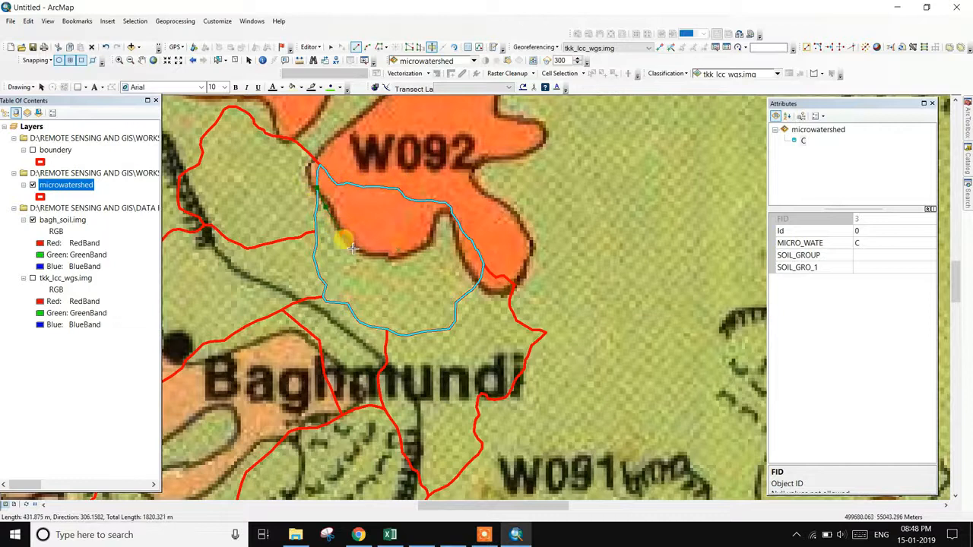
left_click(381, 254)
left_click(415, 252)
left_click(426, 232)
left_click(434, 216)
left_click(446, 217)
left_click(454, 239)
left_click(458, 255)
- Follow the boundary to its far end and finish the cut, leaving two C polygons
scroll(478, 291, "up", 4)
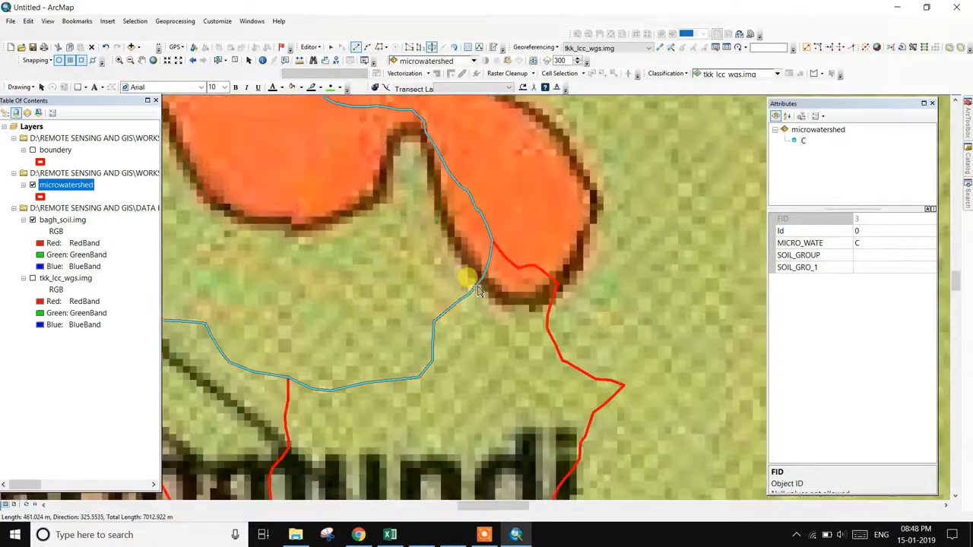
mouse_move(408, 251)
left_mouse_down()
mouse_move(495, 348)
mouse_move(560, 377)
left_mouse_up()
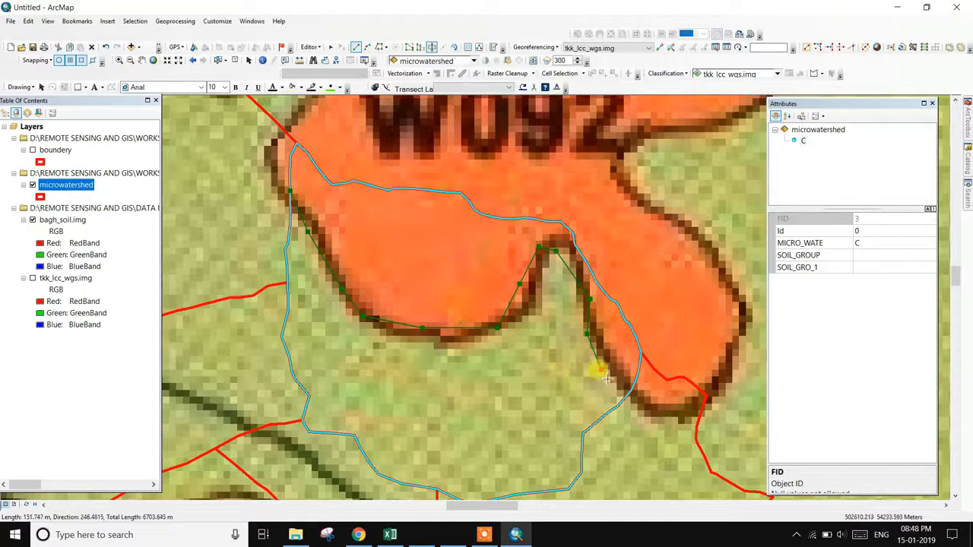
double_click(638, 389)
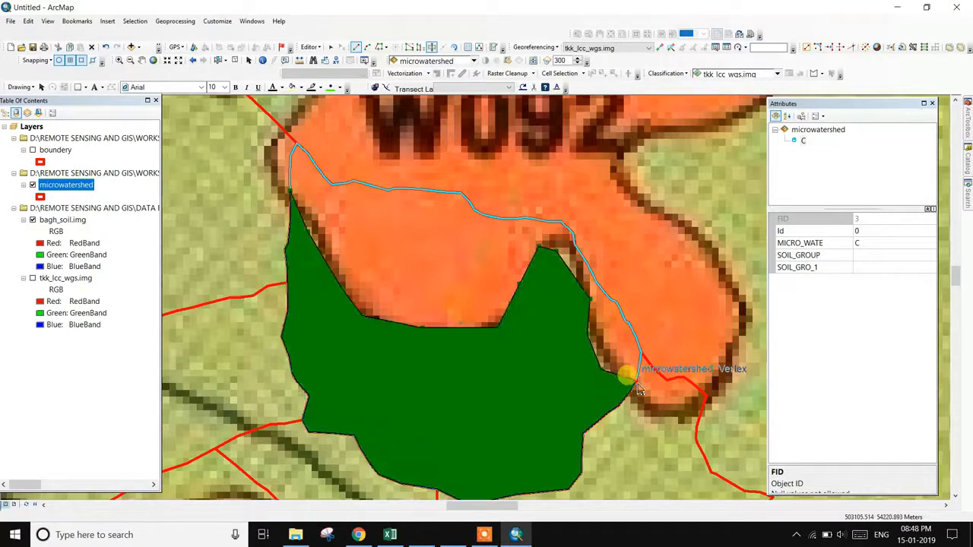
scroll(487, 297, "down", 2)
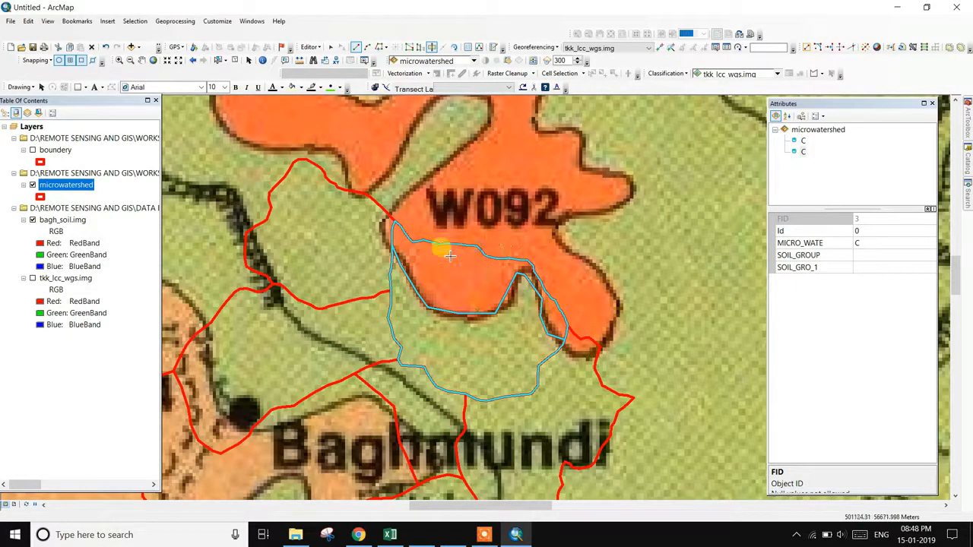
- Set SOIL_GROUP to W092 for the piece of C inside the orange zone
left_click(236, 61)
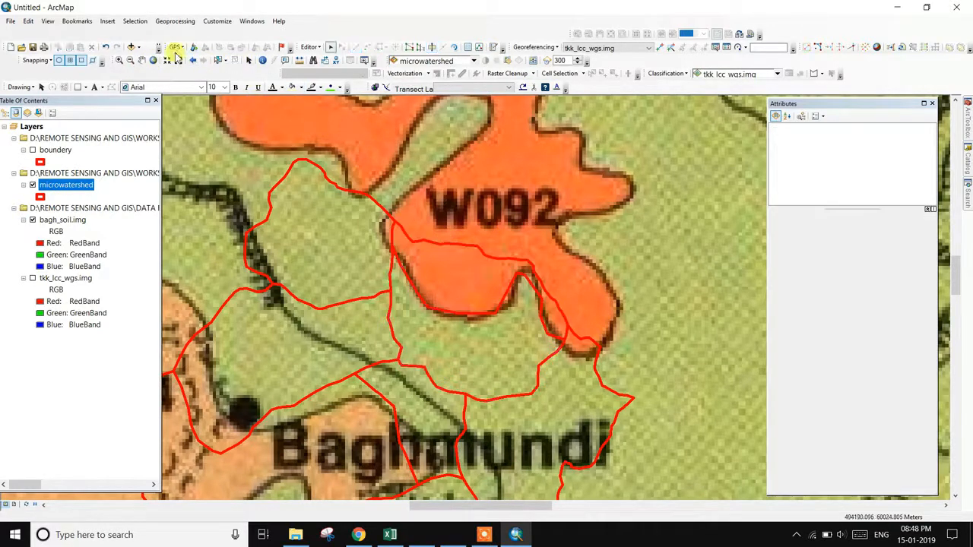
left_click(225, 64)
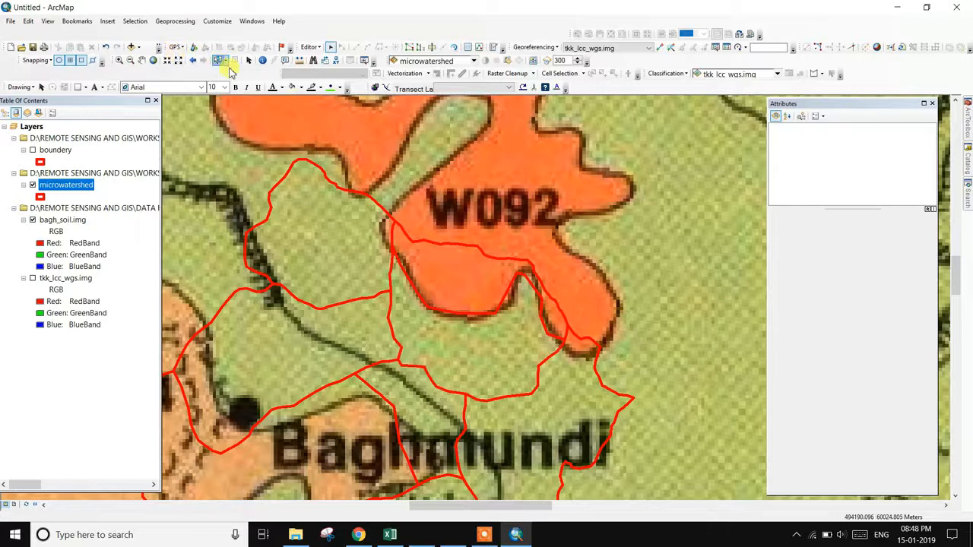
left_click(458, 272)
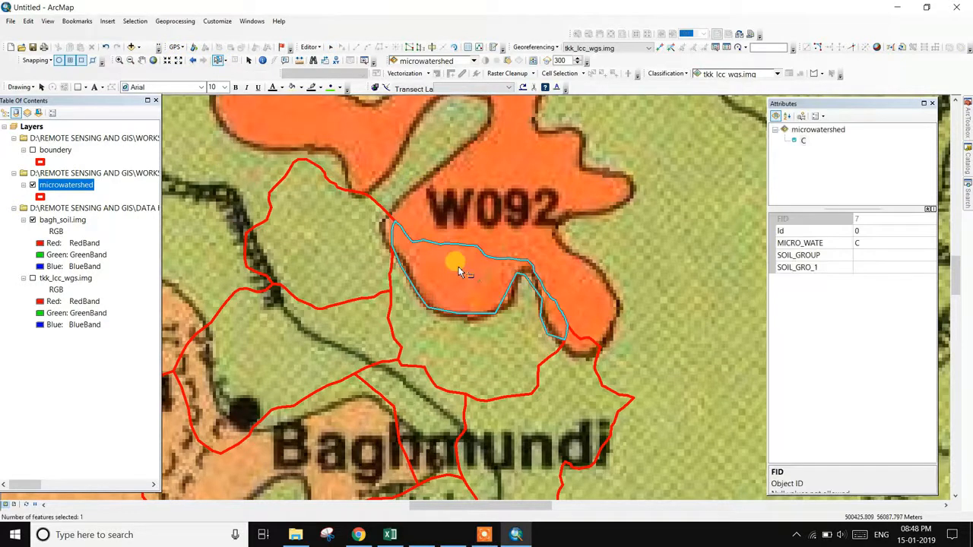
left_click(860, 255)
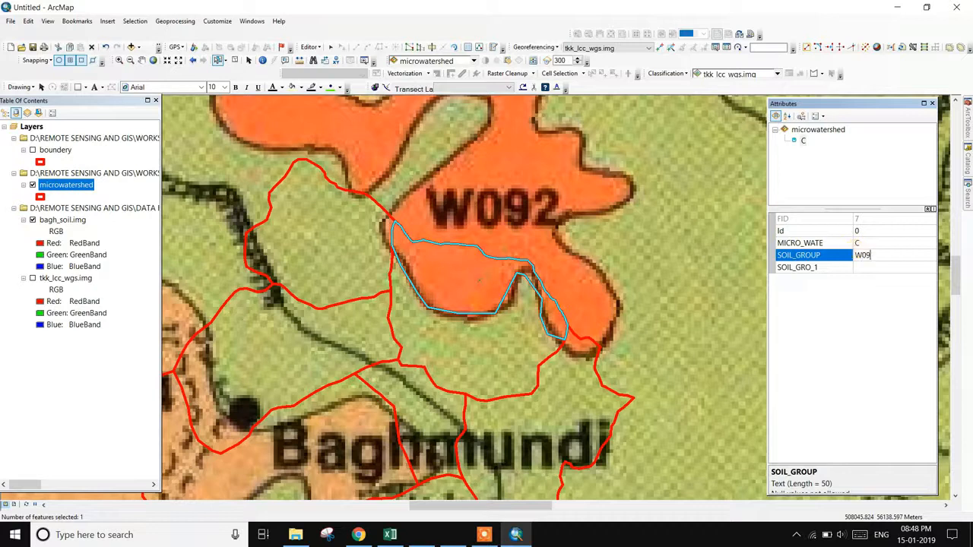
key("Return")
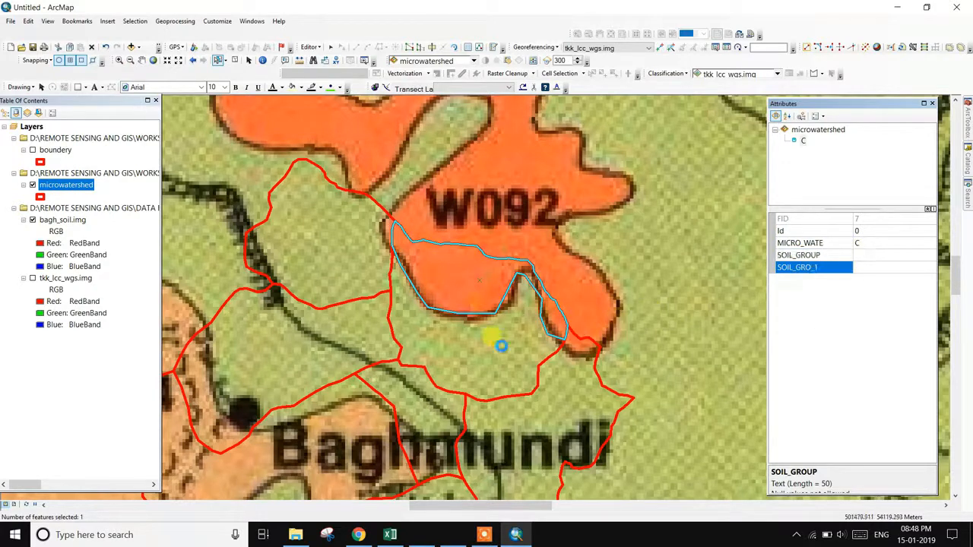
- Set SOIL_GROUP to W091 for the lower piece of C, then recheck the W092 piece
left_click(502, 351)
left_click_drag(551, 383, 534, 326)
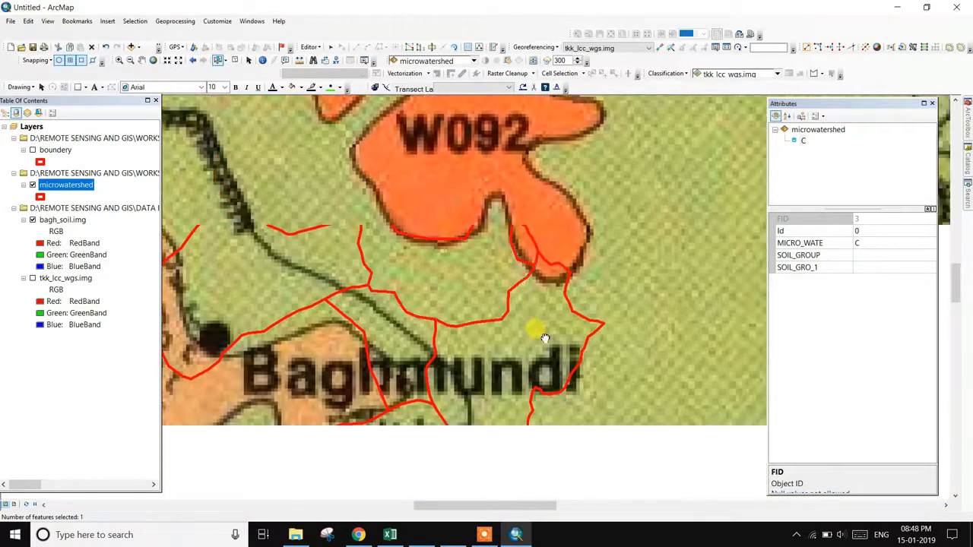
left_click_drag(568, 386, 495, 380)
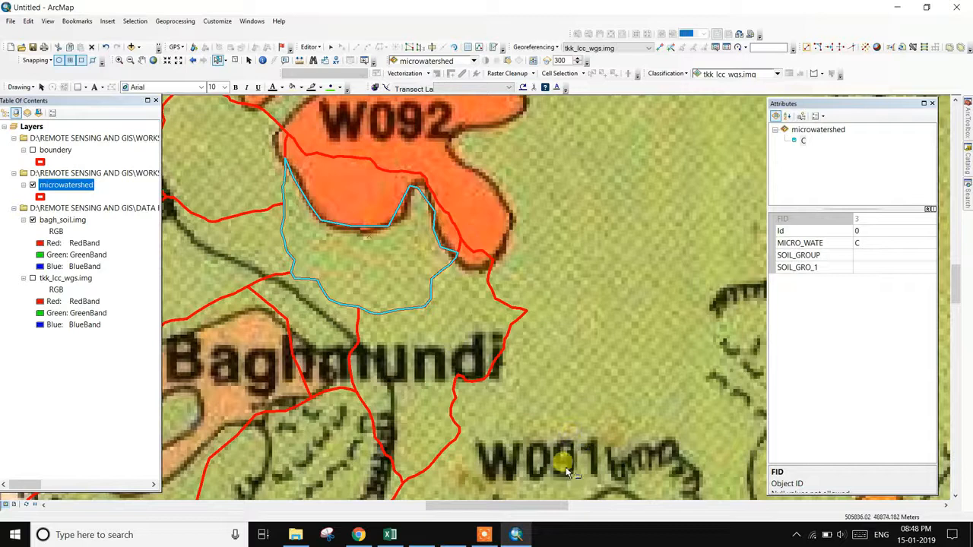
left_click(871, 257)
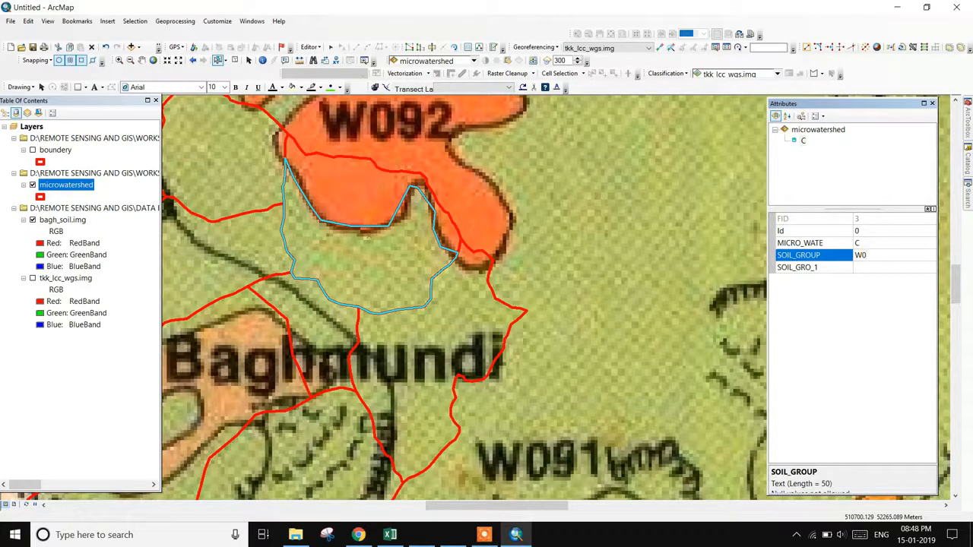
left_click(816, 272)
left_click(370, 186)
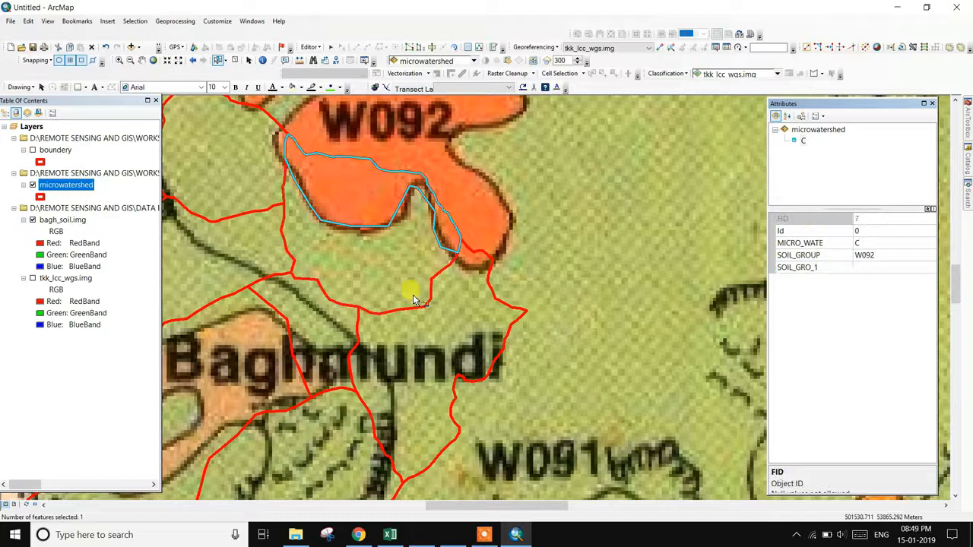
left_click(484, 534)
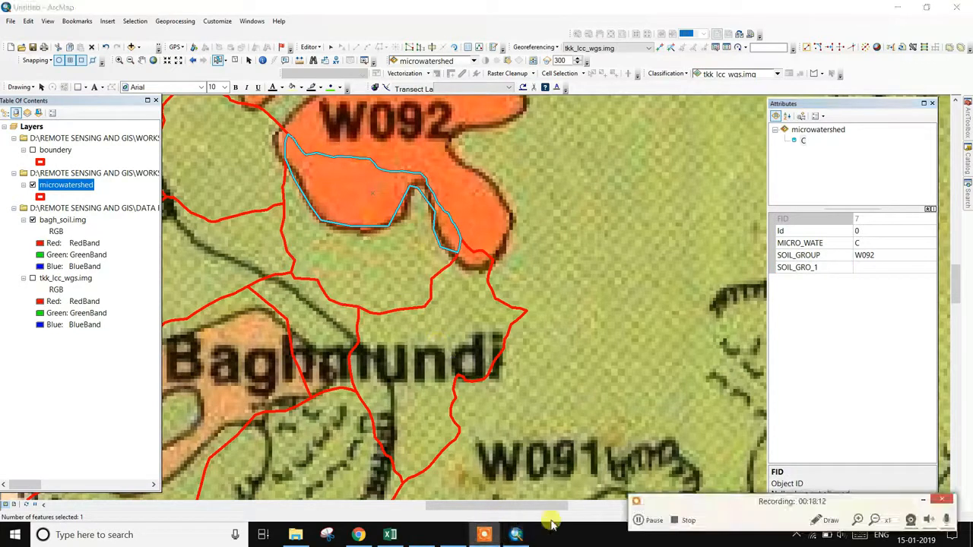
- Switch on the soil layer in the Table of Contents so it shows over the scanned map
left_click(650, 523)
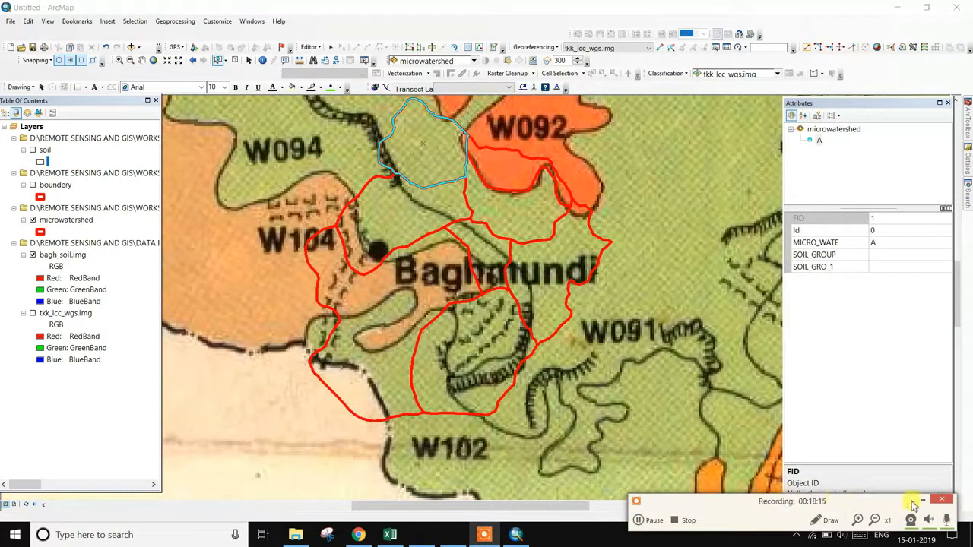
left_click(924, 502)
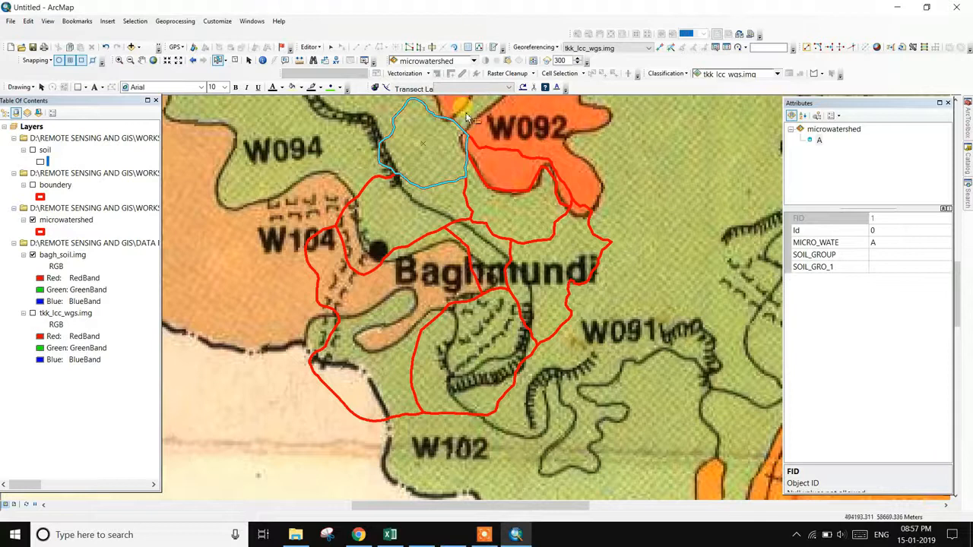
left_click(379, 251)
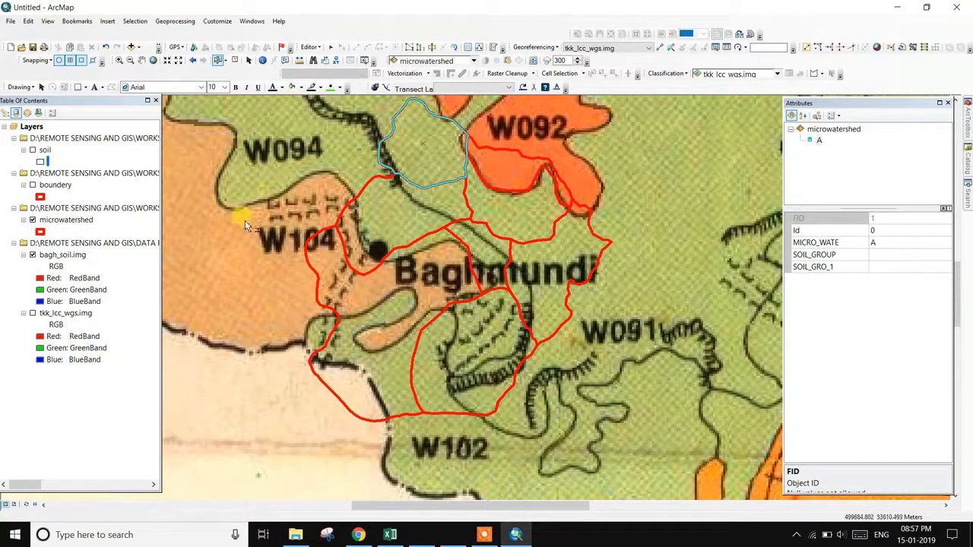
left_click(33, 150)
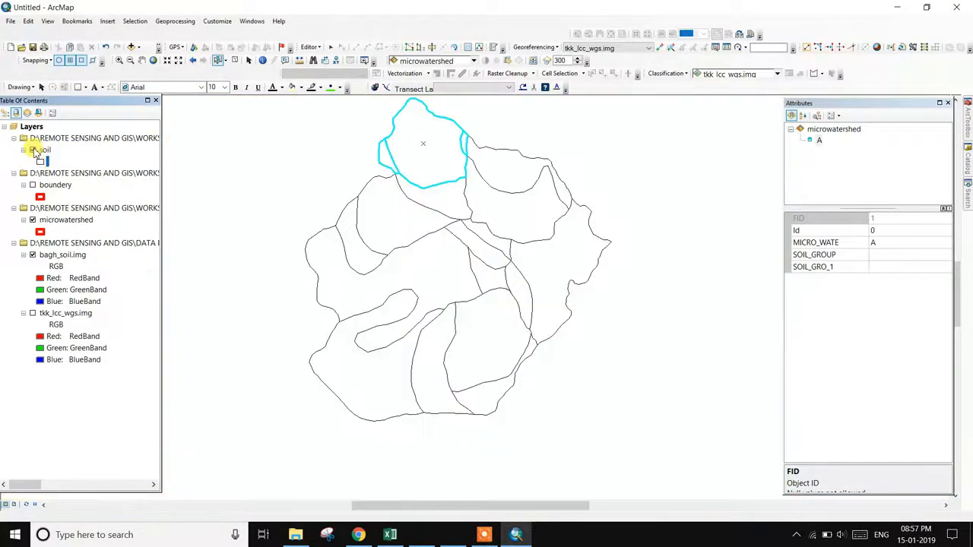
left_click(482, 535)
left_click(637, 521)
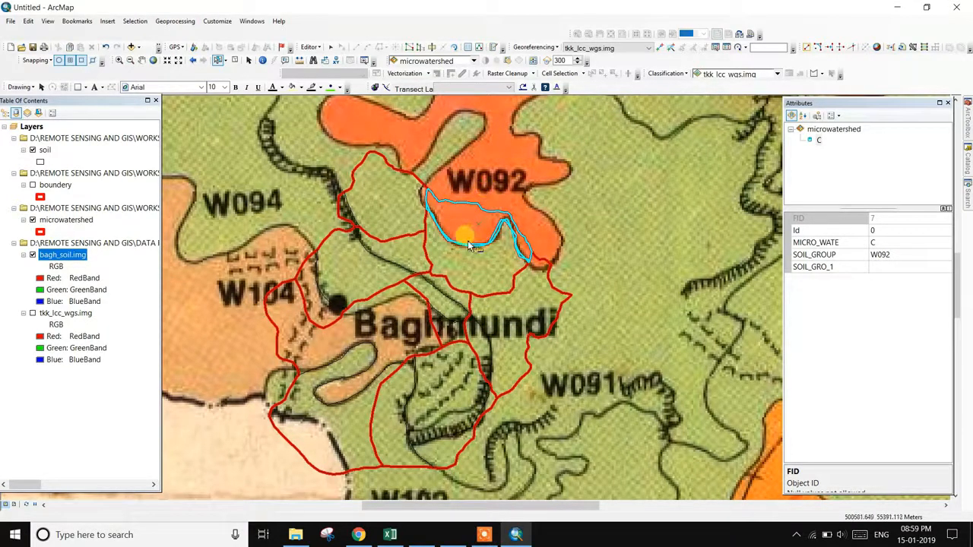
left_click(358, 534)
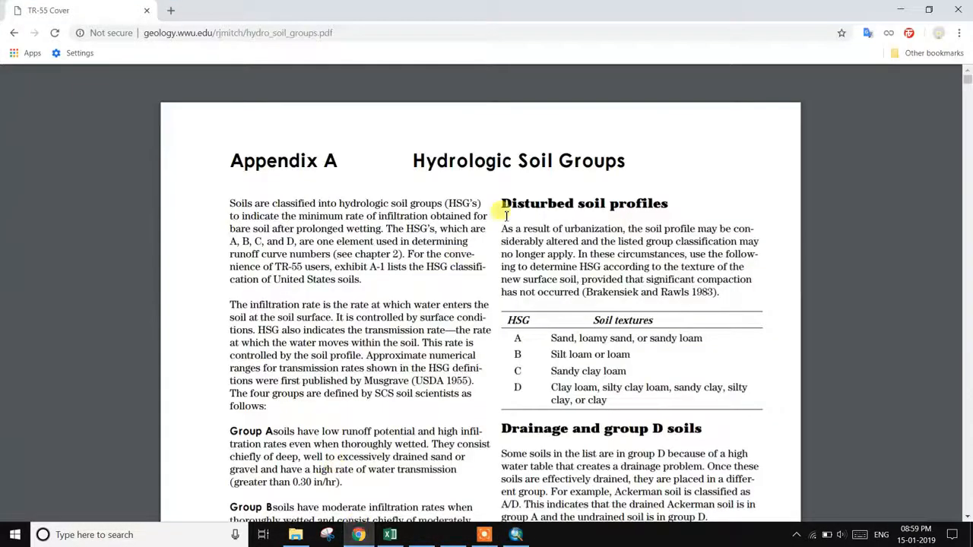
scroll(537, 274, "down", 3)
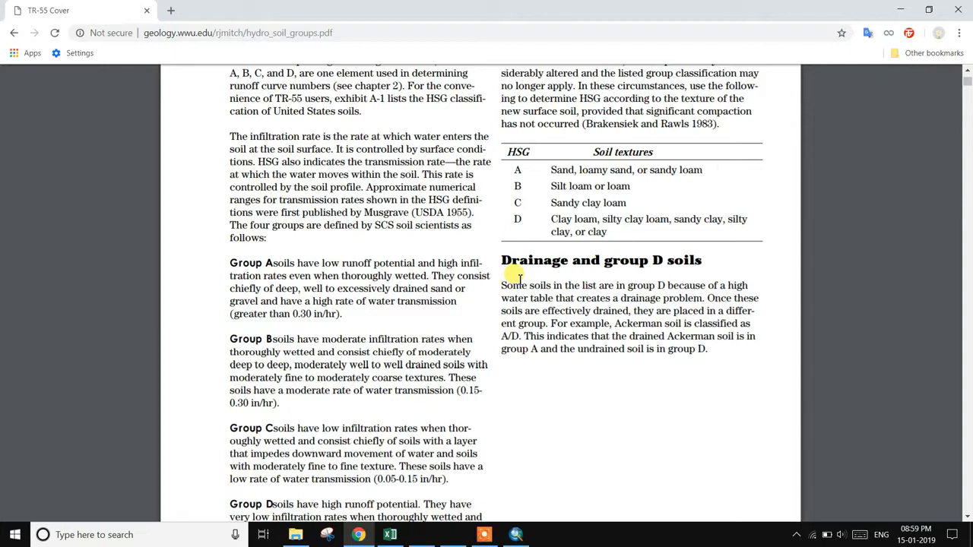
left_click(485, 534)
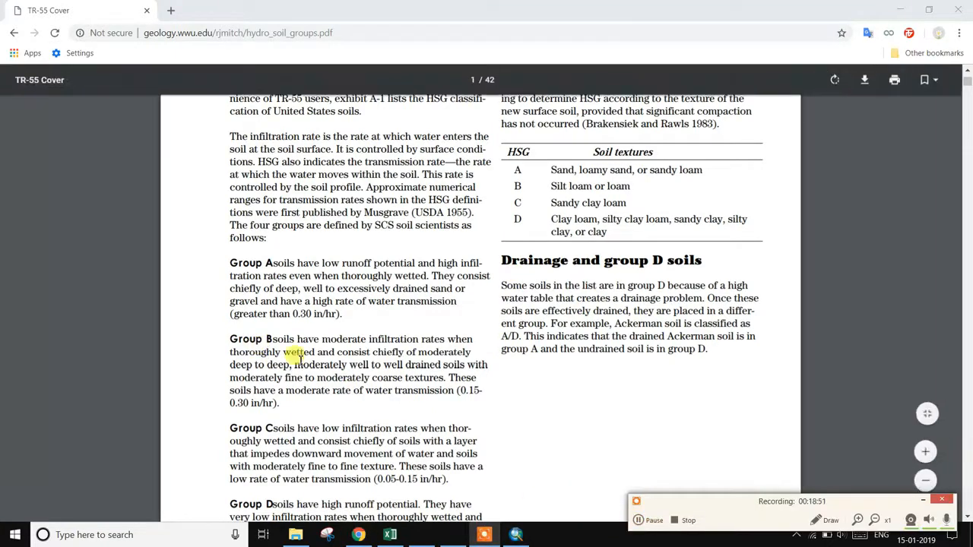
scroll(295, 428, "down", 1)
scroll(300, 428, "down", 3)
scroll(311, 373, "up", 5)
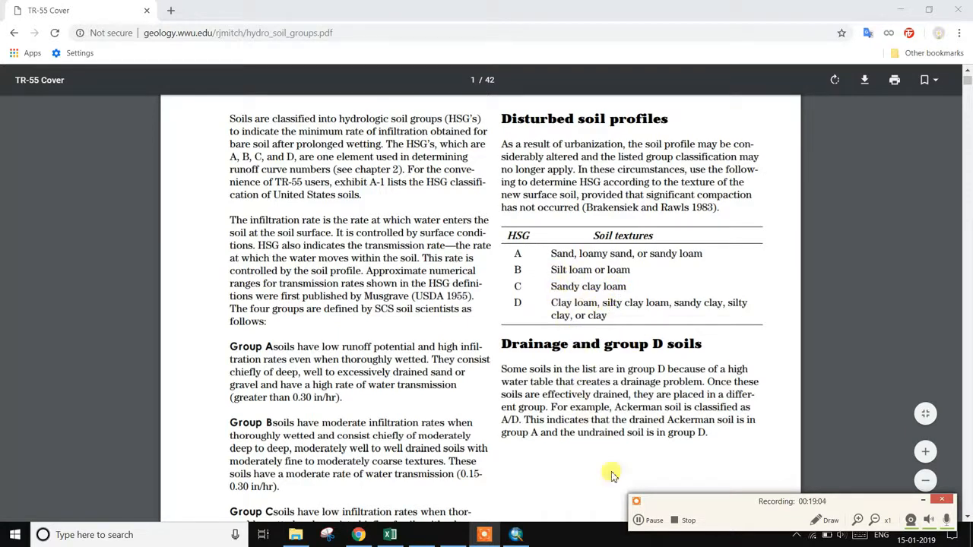
left_click(516, 534)
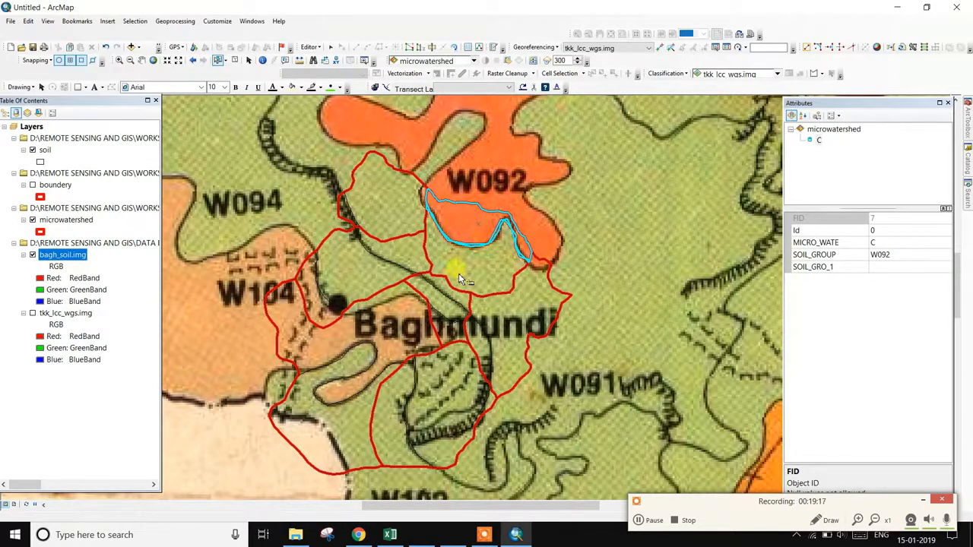
- Pan the scanned map across to its legend, reaching the W094–W095 entries
left_click_drag(381, 271, 740, 172)
left_click_drag(340, 223, 652, 297)
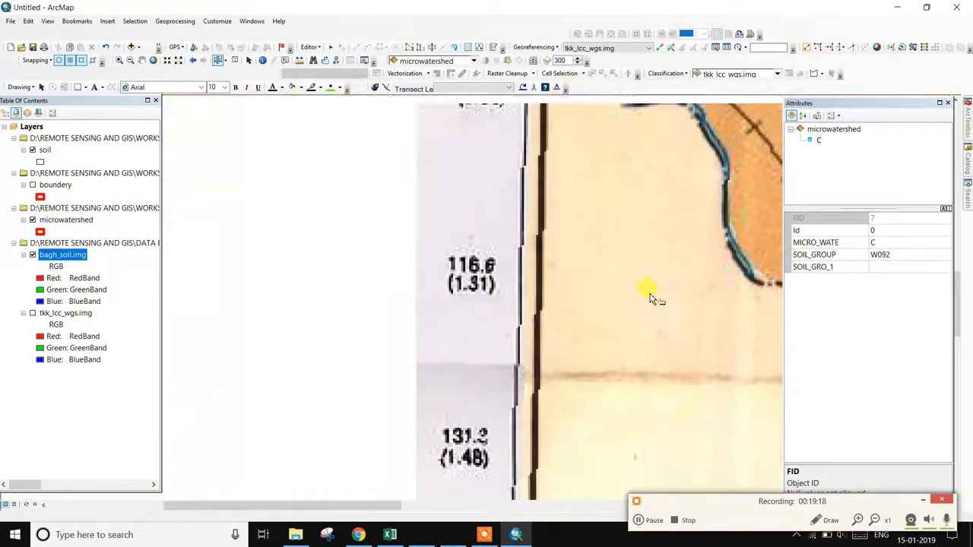
left_click_drag(403, 337, 583, 311)
left_click_drag(431, 263, 677, 441)
scroll(677, 441, "down", 1)
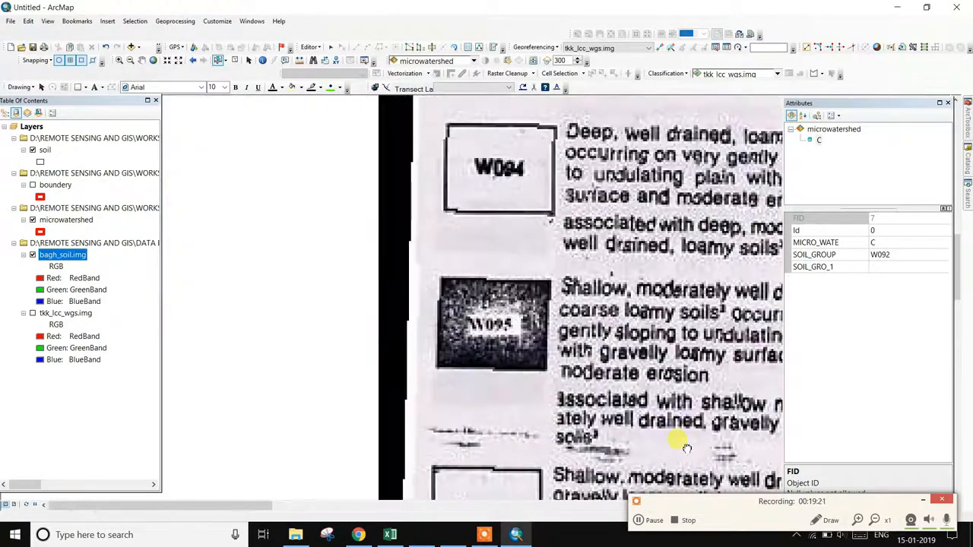
left_click_drag(649, 330, 434, 337)
scroll(434, 337, "up", 1)
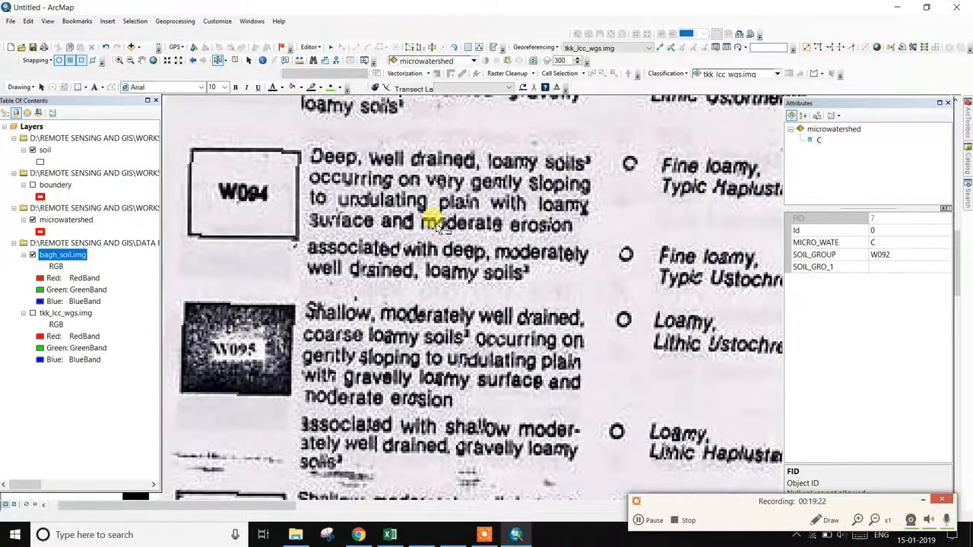
- Shift the legend up to the W093–W091 rows with the soil map beside it
left_click_drag(438, 227, 474, 372)
scroll(465, 371, "down", 1)
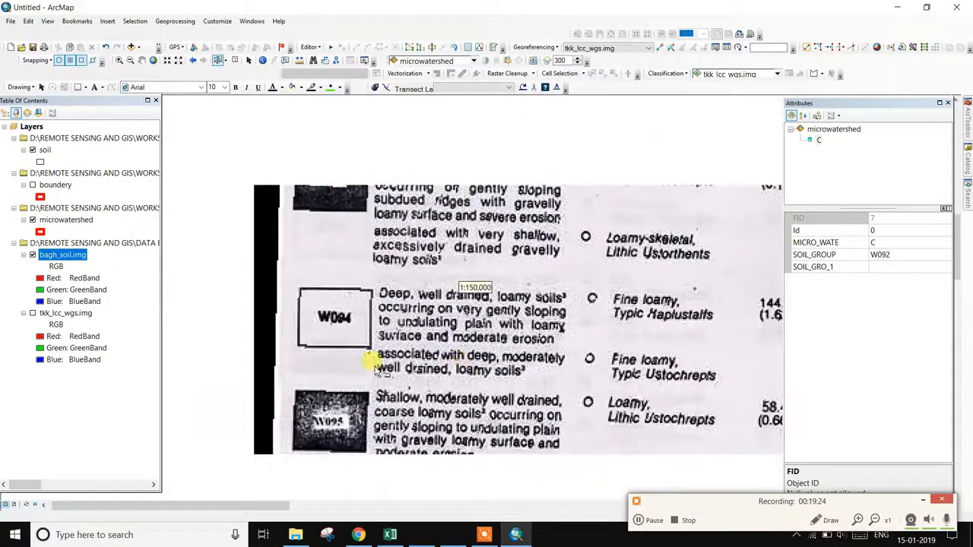
left_click_drag(384, 361, 387, 505)
scroll(434, 387, "up", 1)
left_click_drag(426, 307, 416, 334)
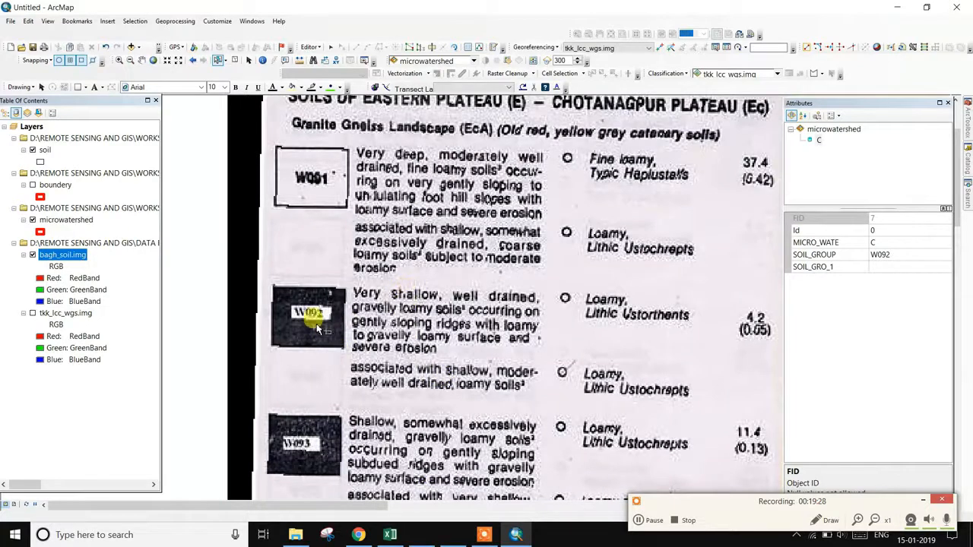
left_click_drag(411, 323, 194, 346)
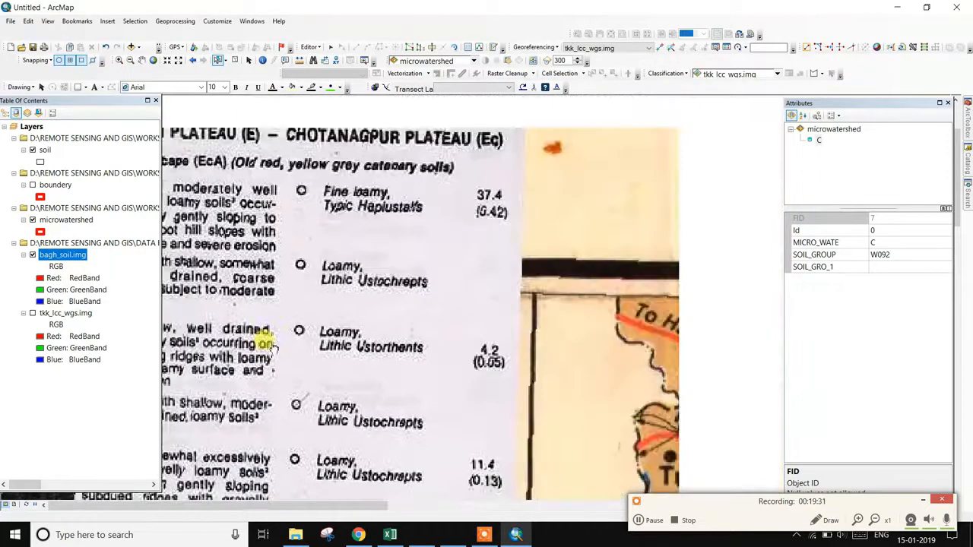
left_click_drag(485, 312, 559, 316)
- Confirm in the HSG PDF that sandy clay loam is hydrologic soil group C
left_click(359, 535)
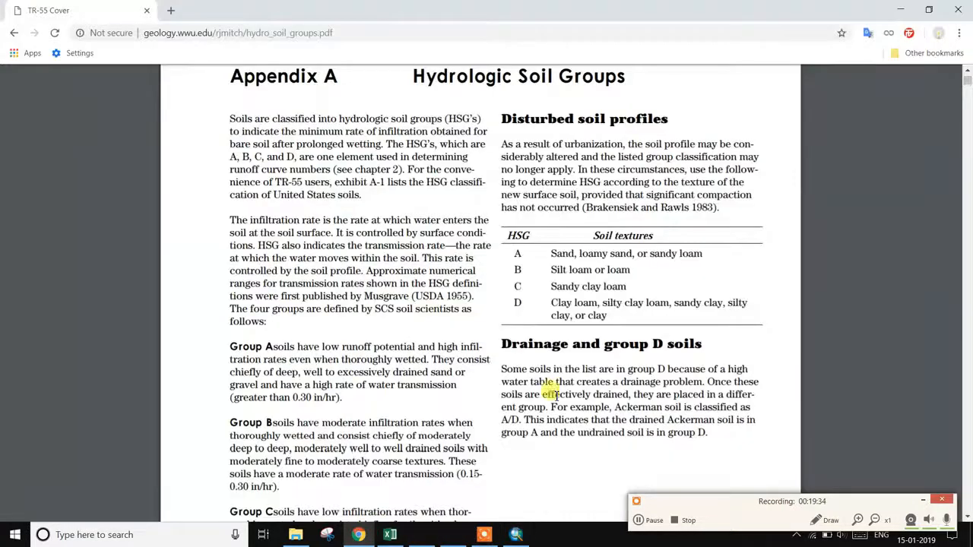
left_click_drag(561, 286, 636, 292)
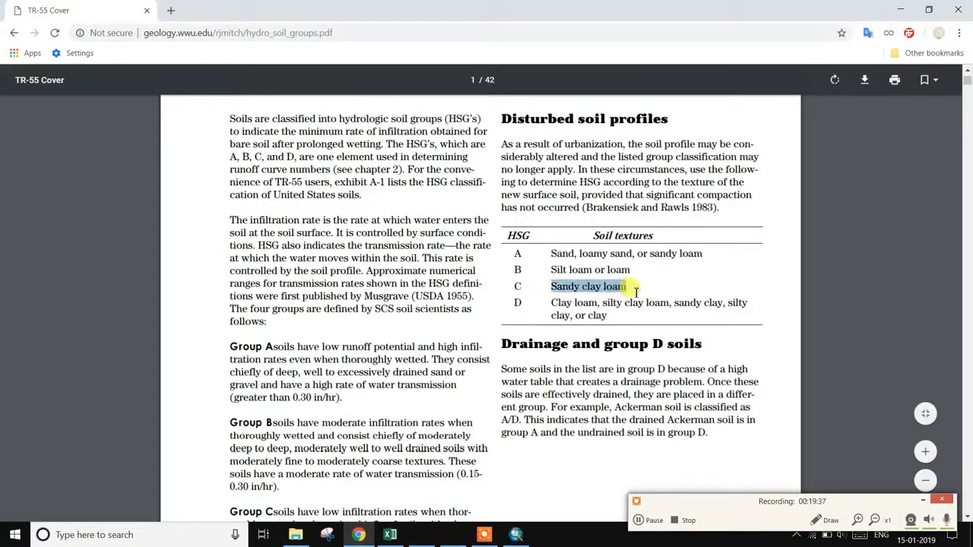
left_click(657, 287)
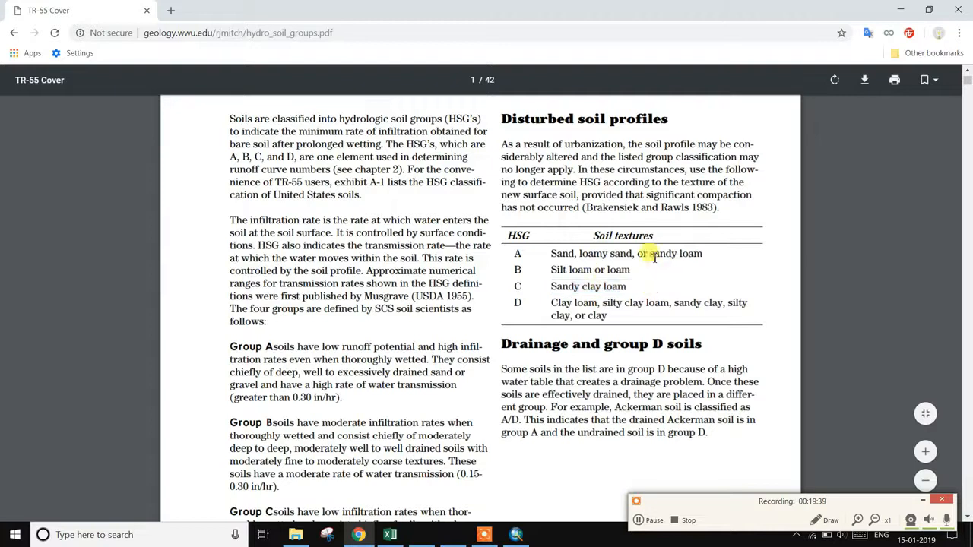
left_click(516, 536)
- Pan to the coloured soil map and inspect polygons W091 (group A), W102 and W094
scroll(684, 328, "down", 3)
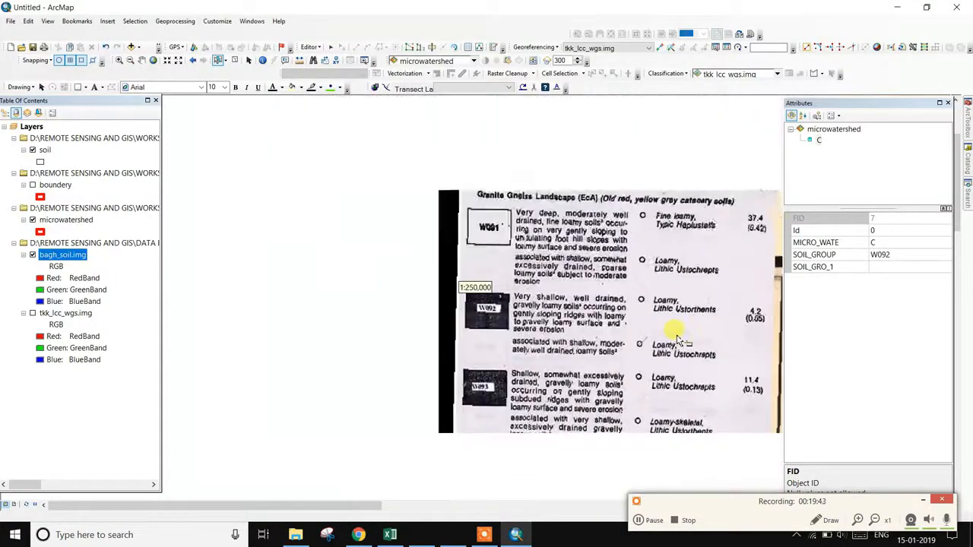
key("Right")
key("Down")
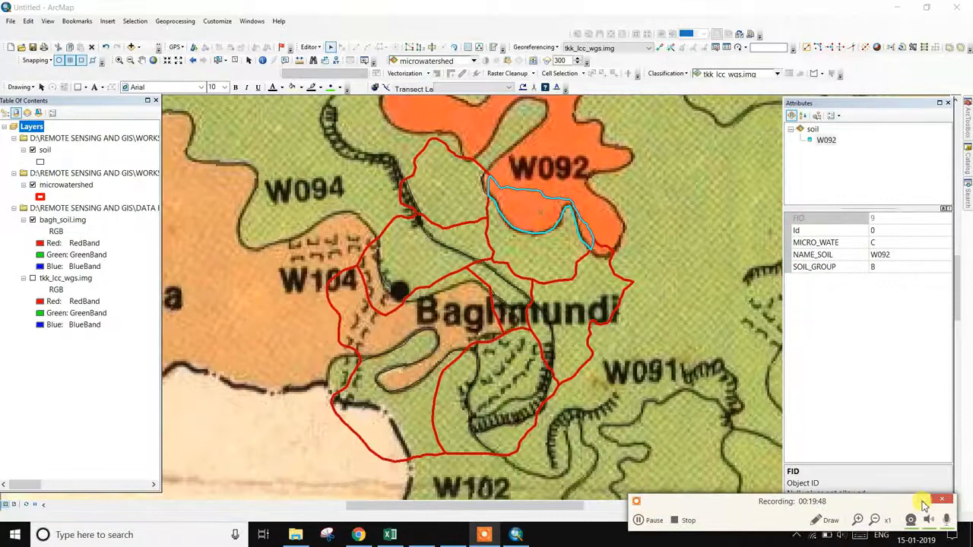
left_click(924, 505)
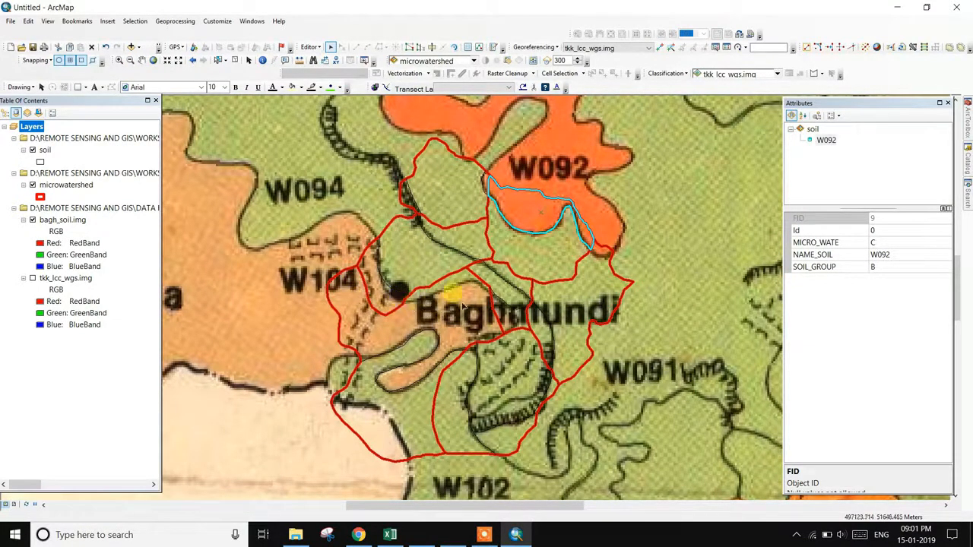
left_click(462, 208)
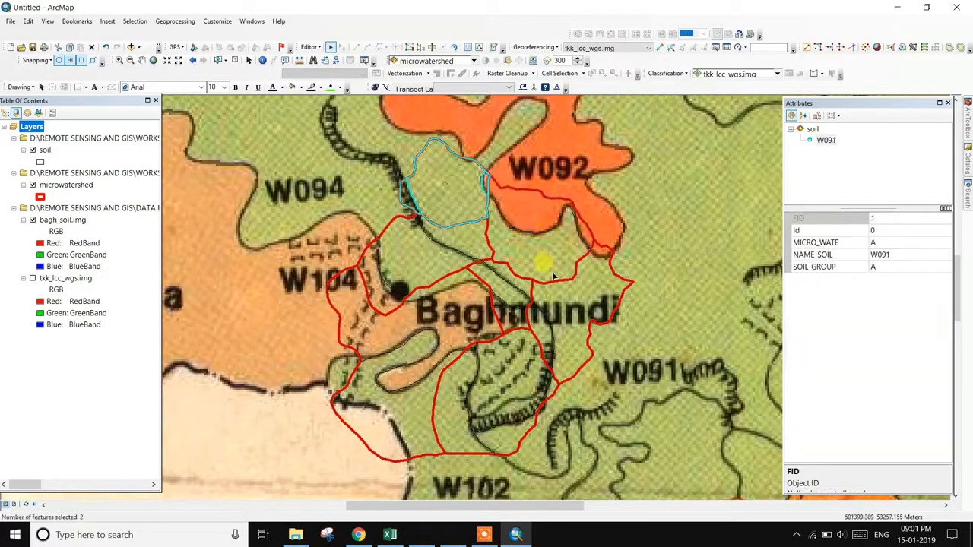
left_click(518, 377)
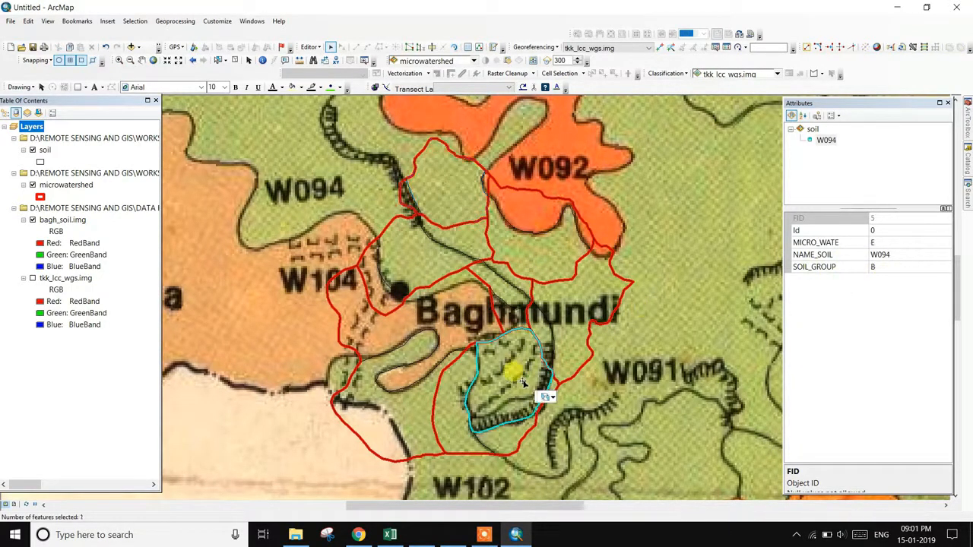
left_click(452, 401)
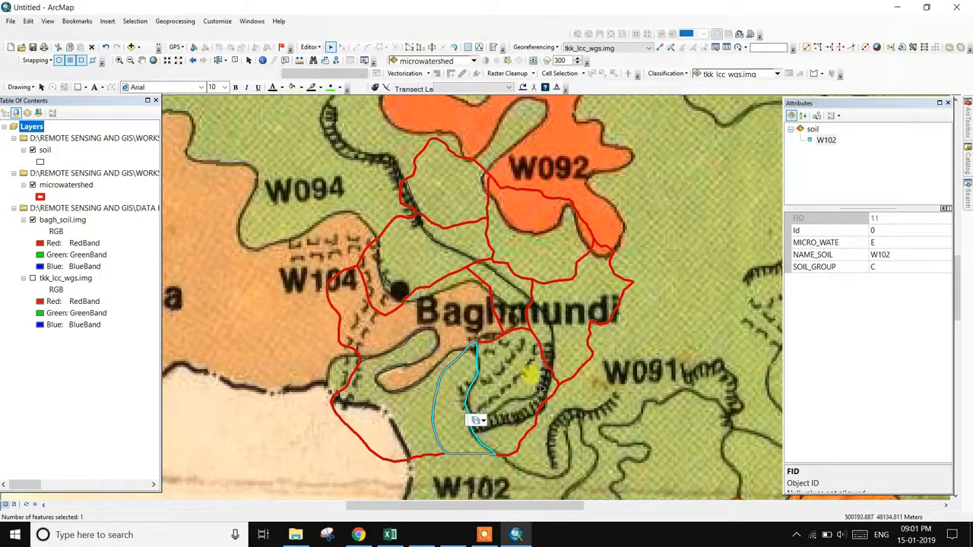
left_click(501, 352)
scroll(513, 281, "up", 1)
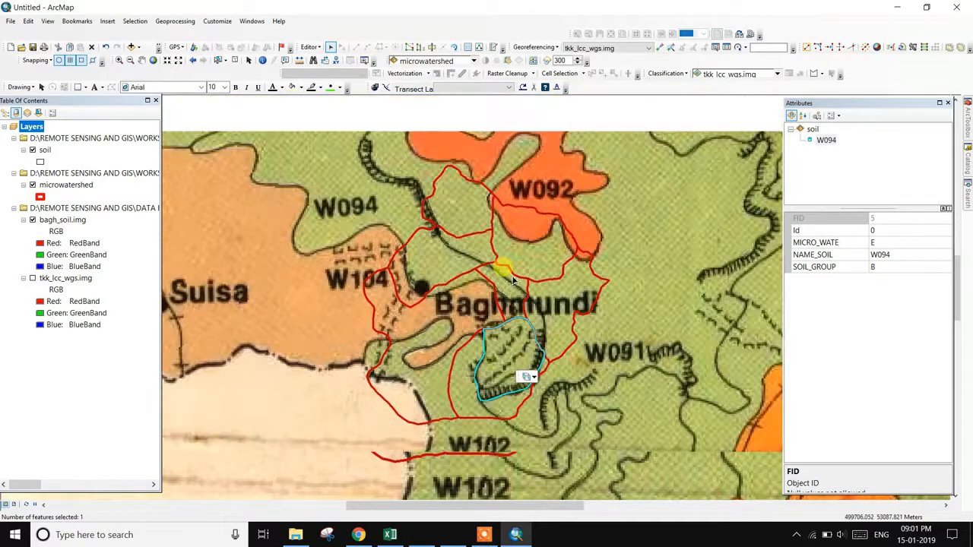
scroll(513, 282, "up", 1)
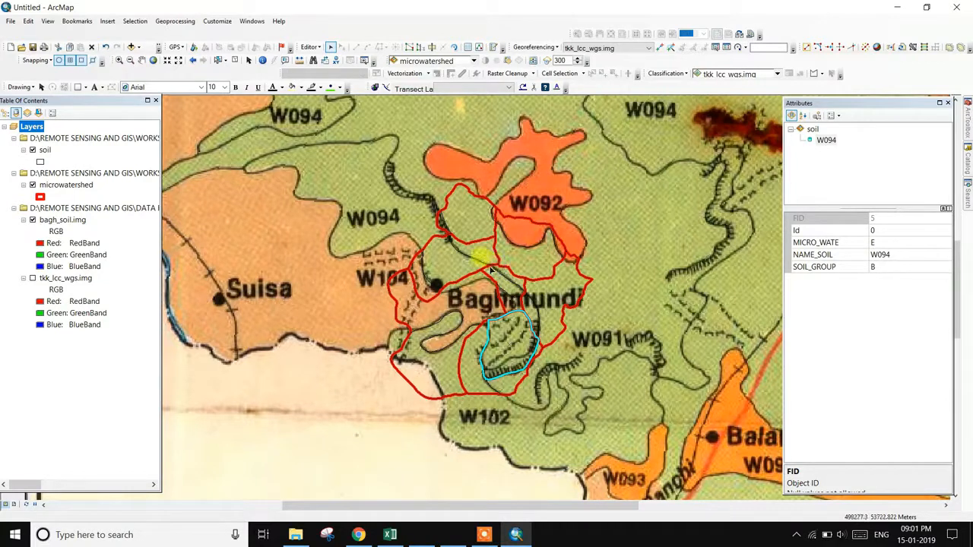
double_click(487, 273)
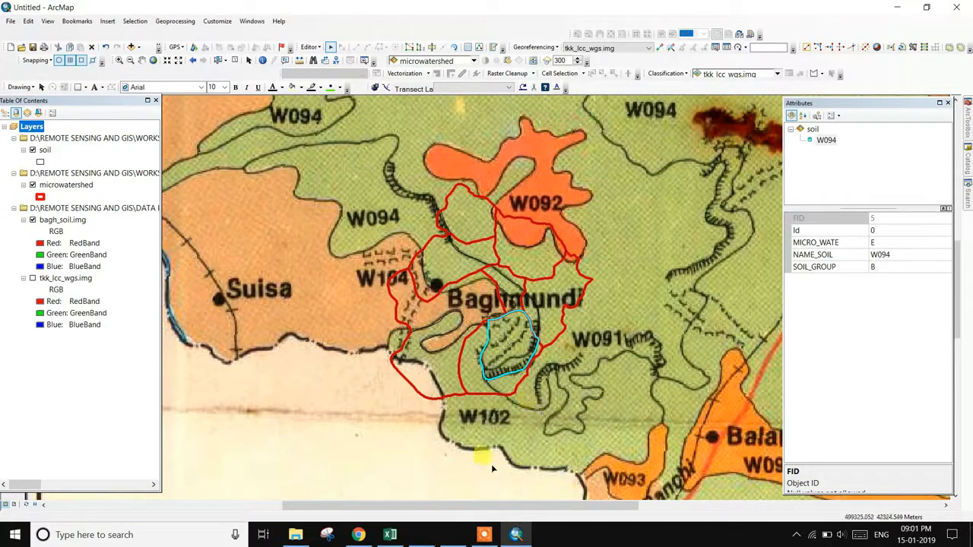
- Load tkk_lcc.img from the recent weighted overlay folder into a new viewer, fitted to the window
left_click(637, 521)
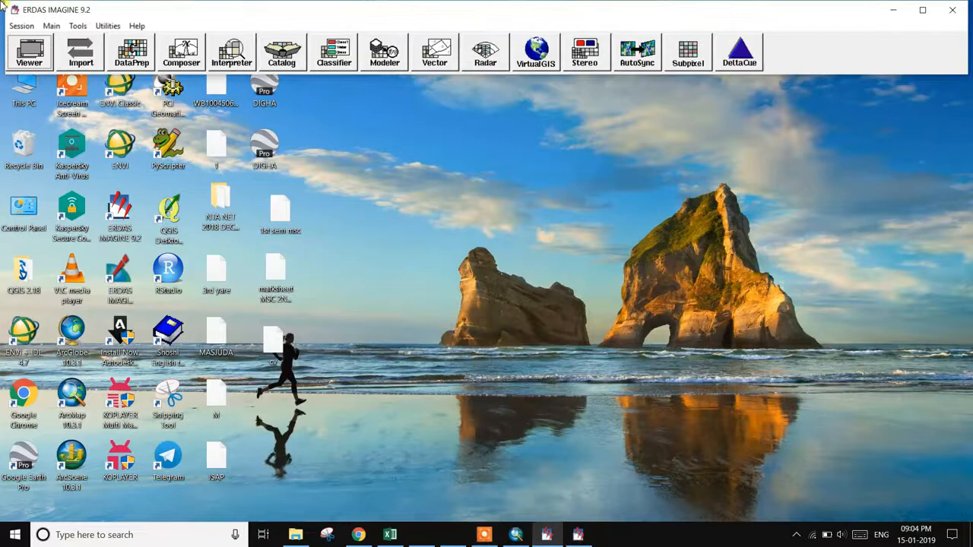
left_click(44, 58)
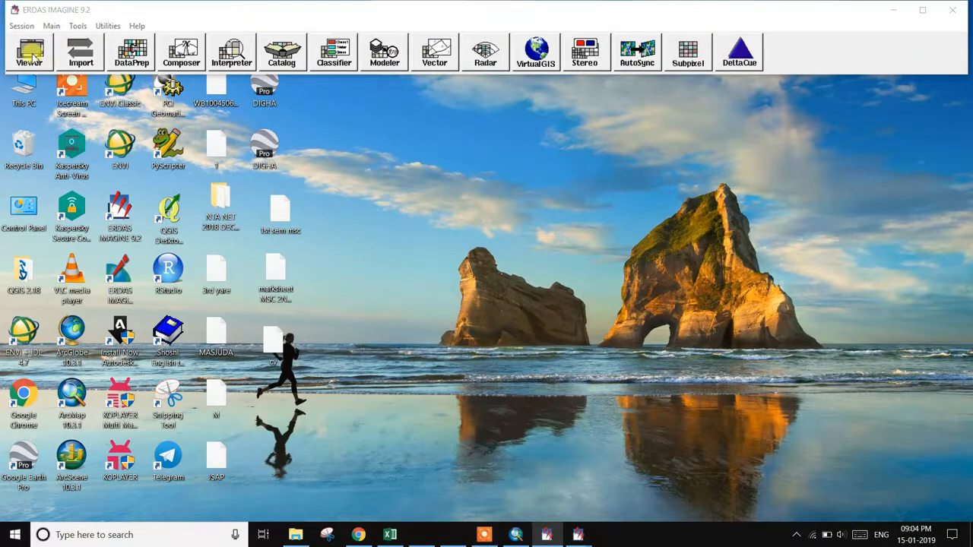
left_click(14, 121)
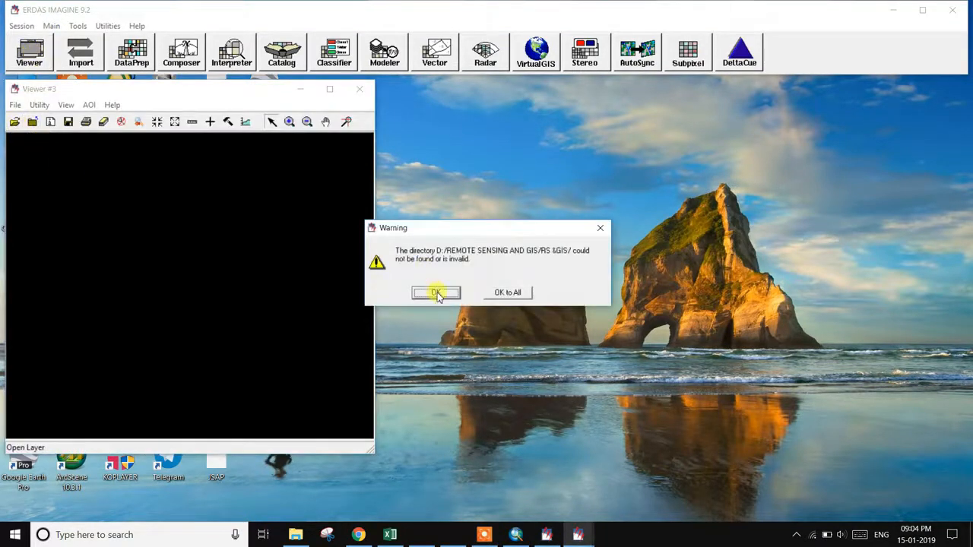
left_click(436, 293)
left_click(326, 276)
left_click(263, 244)
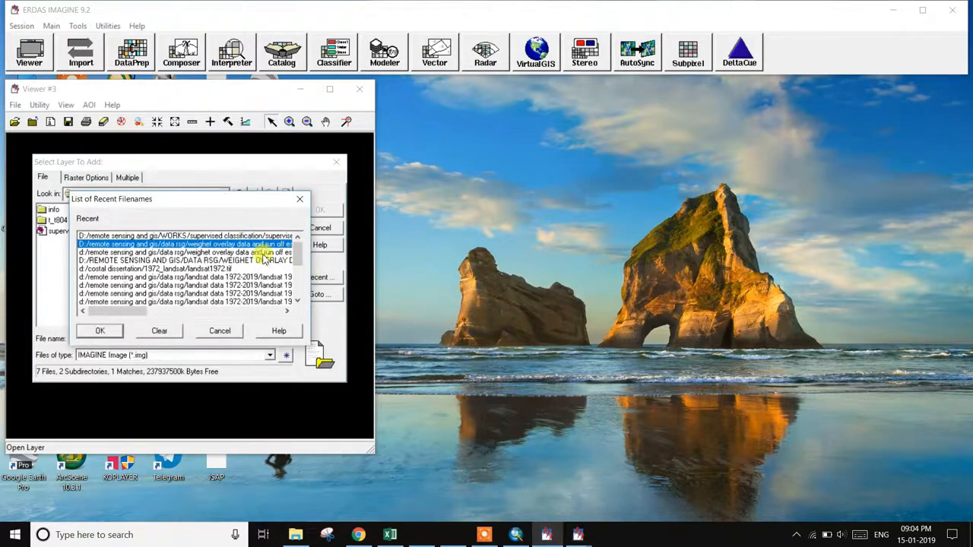
left_click(102, 331)
left_click(72, 211)
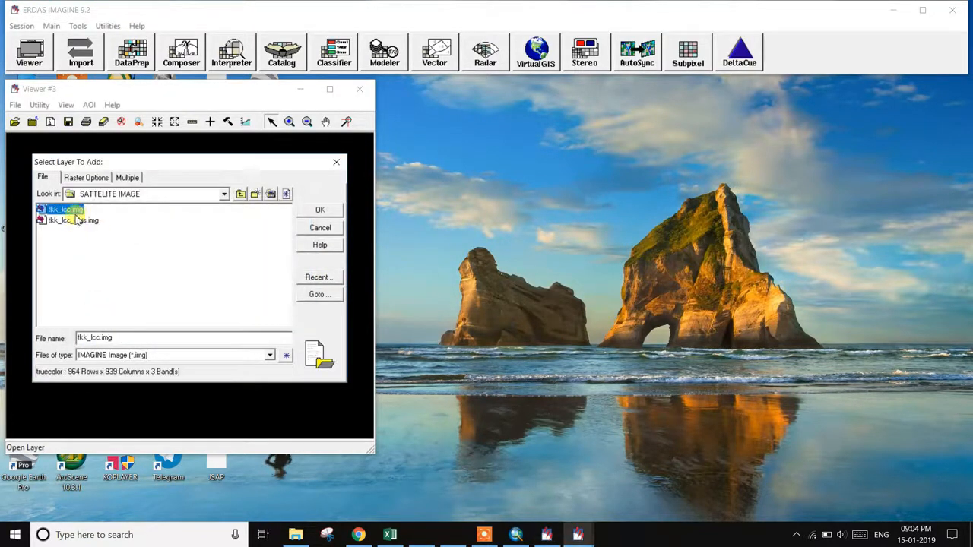
left_click(320, 209)
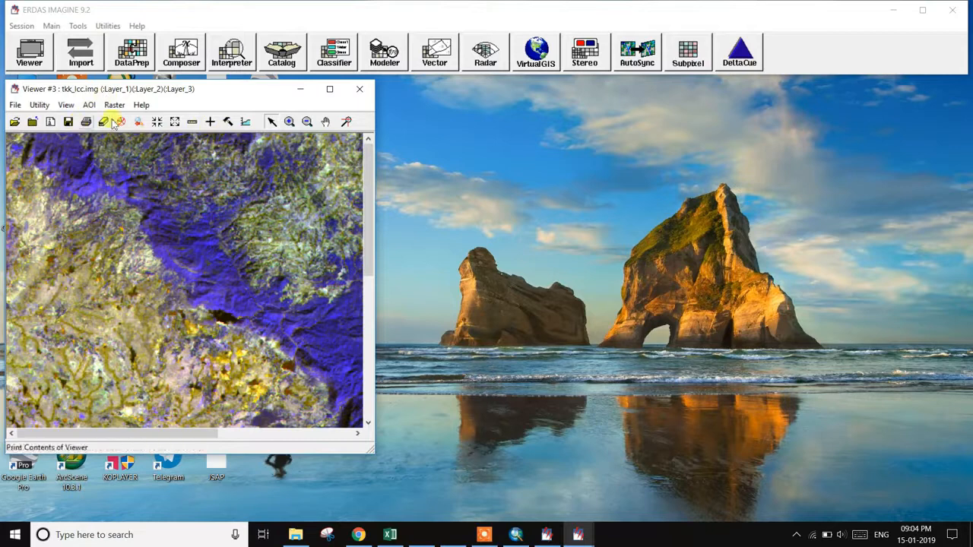
right_click(107, 158)
left_click(184, 252)
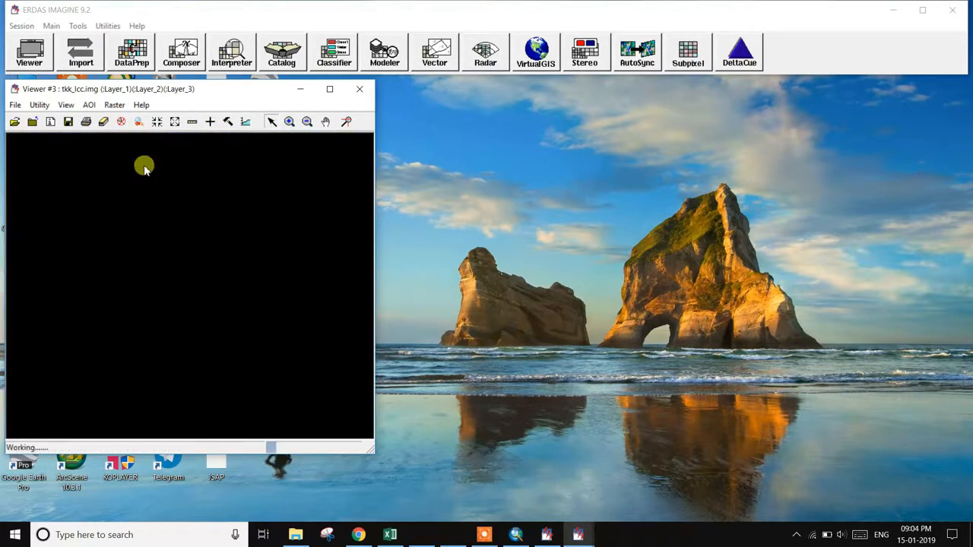
- Set band combinations to Layer_3 red, Layer_2 green and Layer_1 blue
left_click(115, 105)
left_click(158, 184)
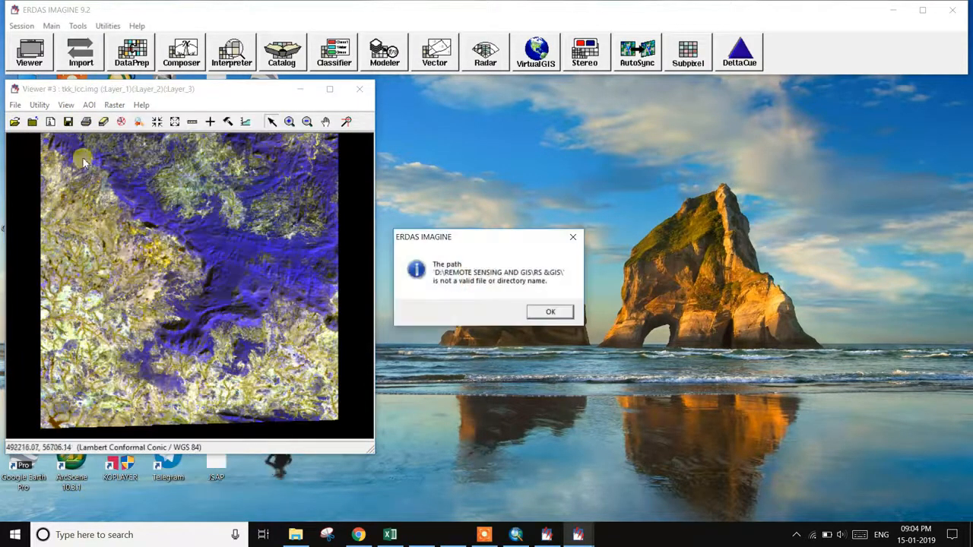
left_click(549, 312)
left_click(606, 231)
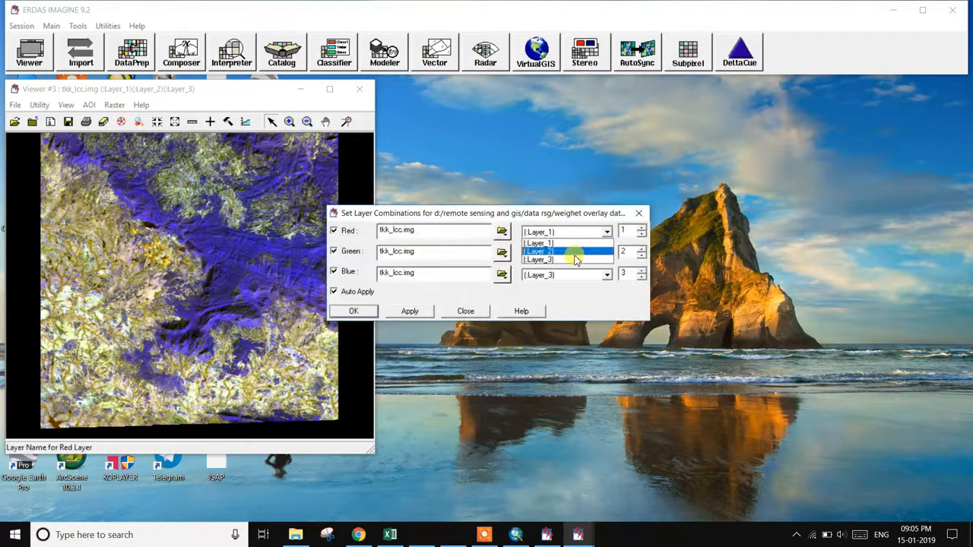
left_click(572, 255)
left_click(608, 251)
left_click(572, 269)
left_click(592, 276)
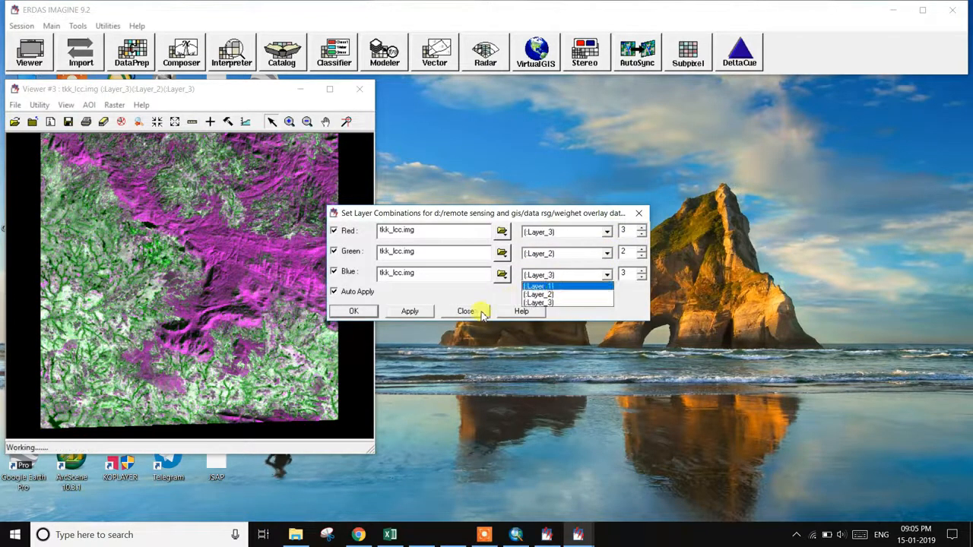
left_click(552, 286)
left_click(352, 311)
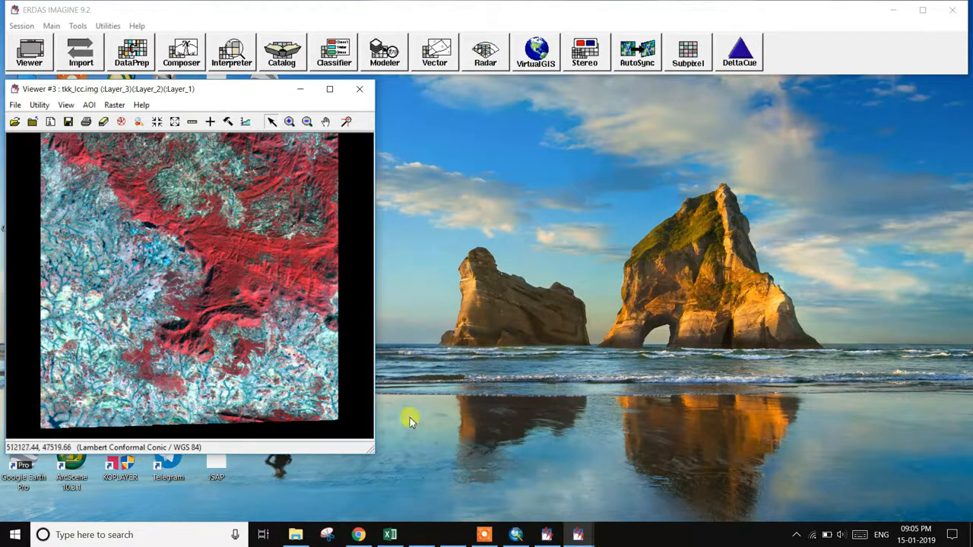
mouse_move(574, 533)
left_click(539, 493)
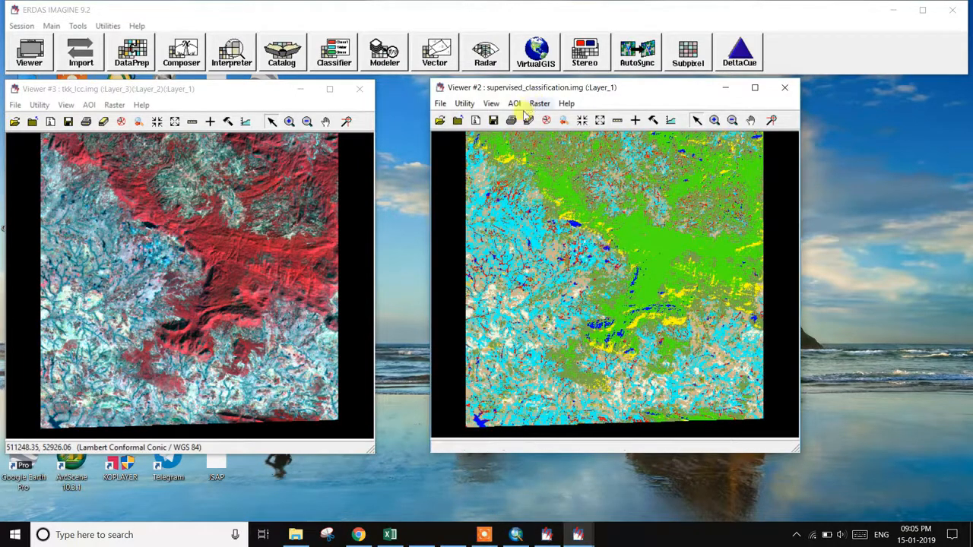
left_click(538, 104)
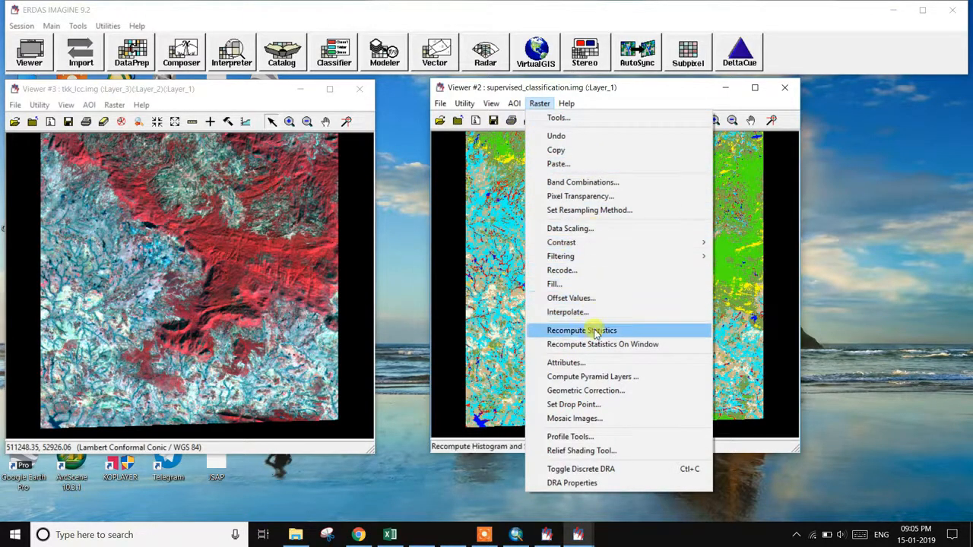
left_click(590, 361)
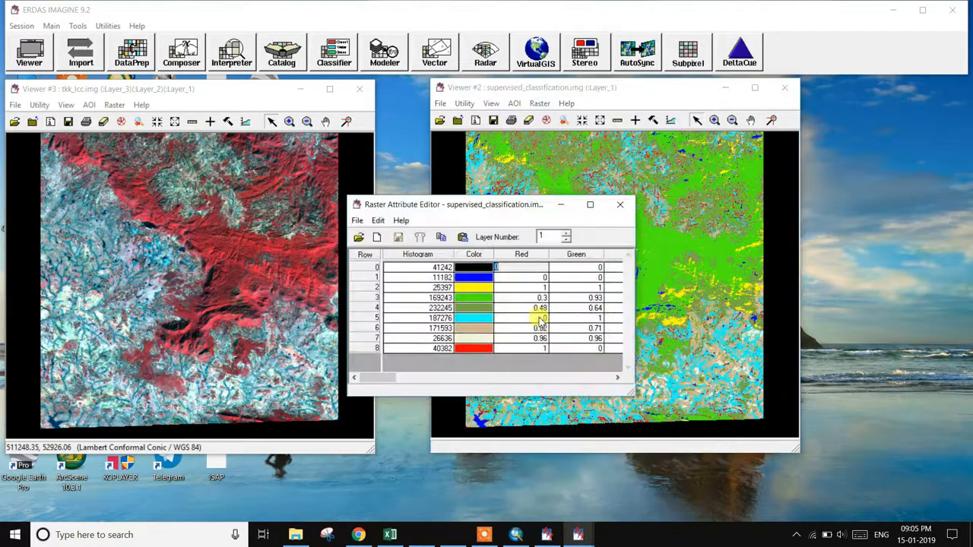
left_click_drag(394, 378, 507, 385)
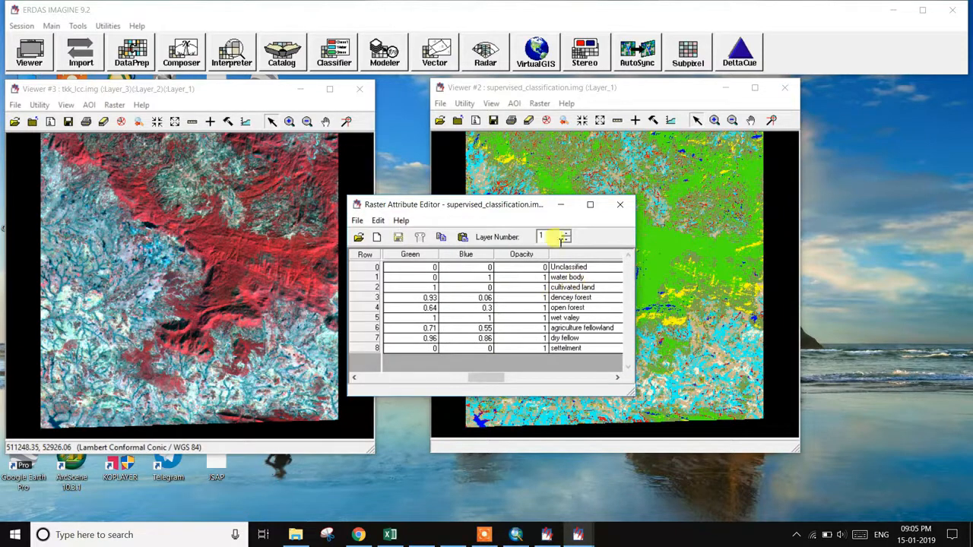
left_click_drag(525, 217, 896, 193)
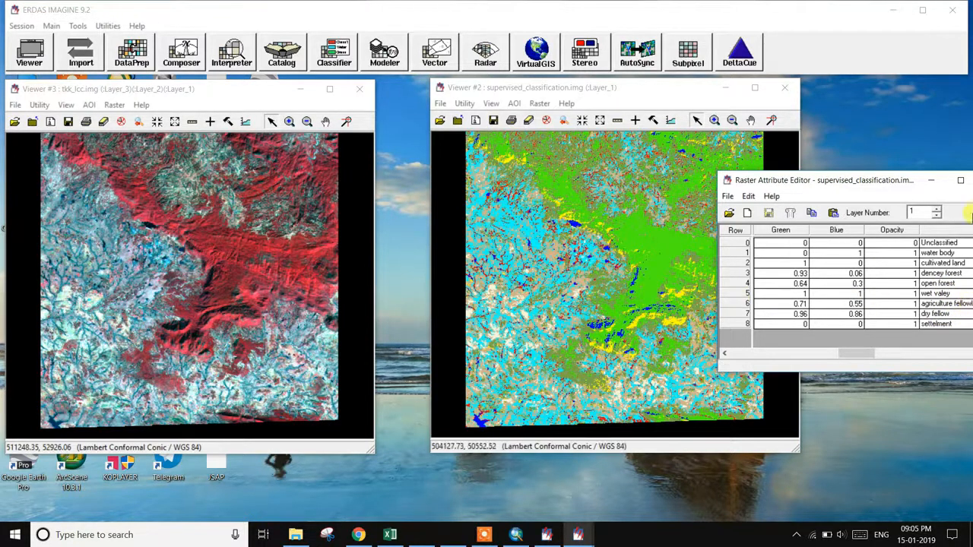
left_click_drag(885, 186, 626, 178)
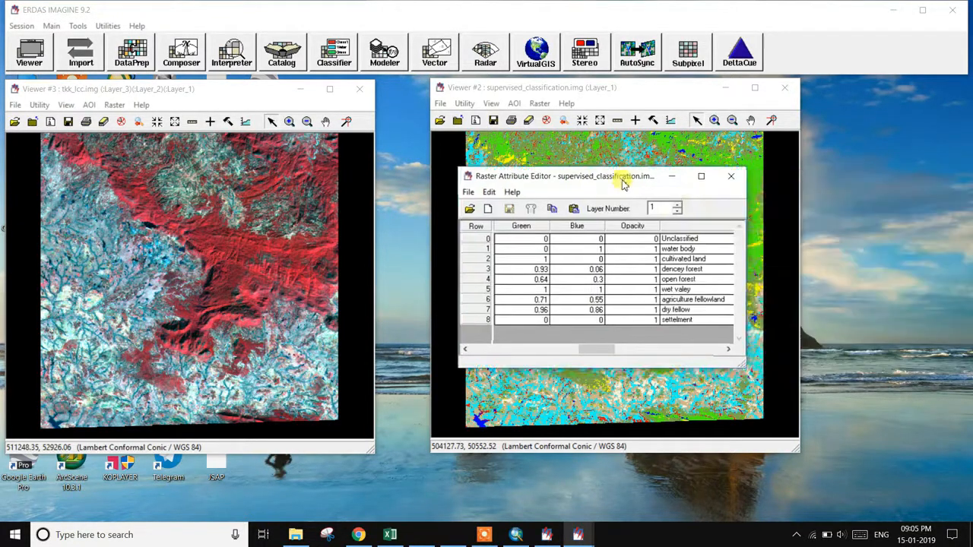
left_click(733, 179)
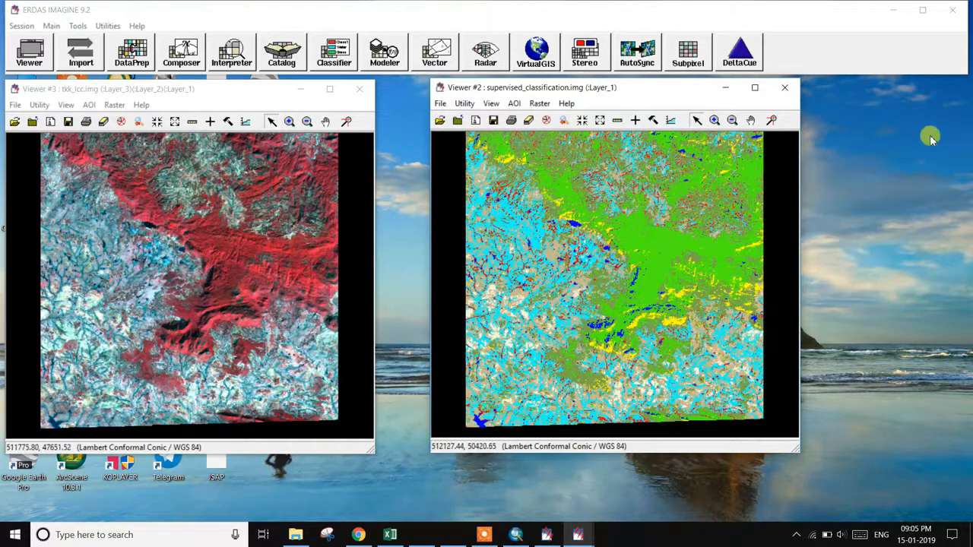
left_click(485, 535)
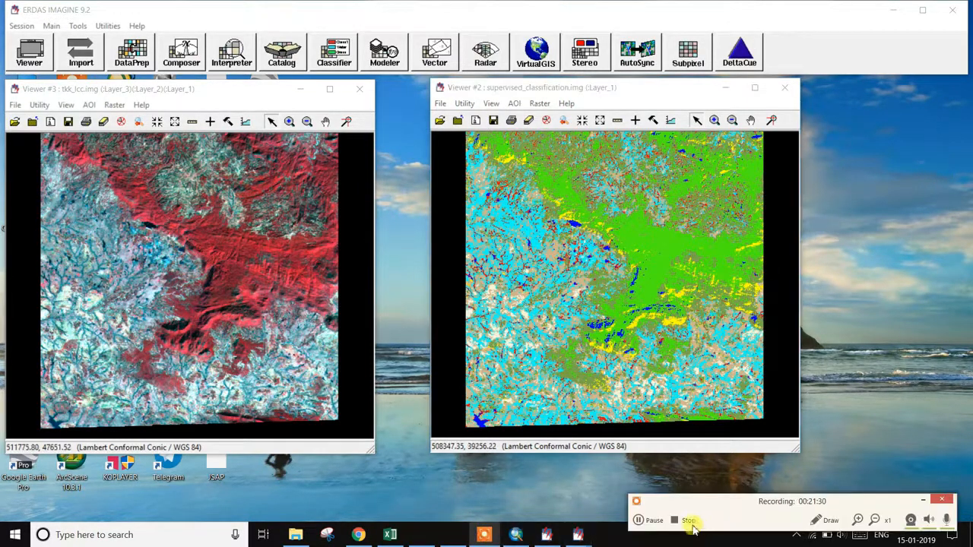
- Turn on the boundery layer, zoom the map to it, and show the ArcToolbox tools
left_click(650, 523)
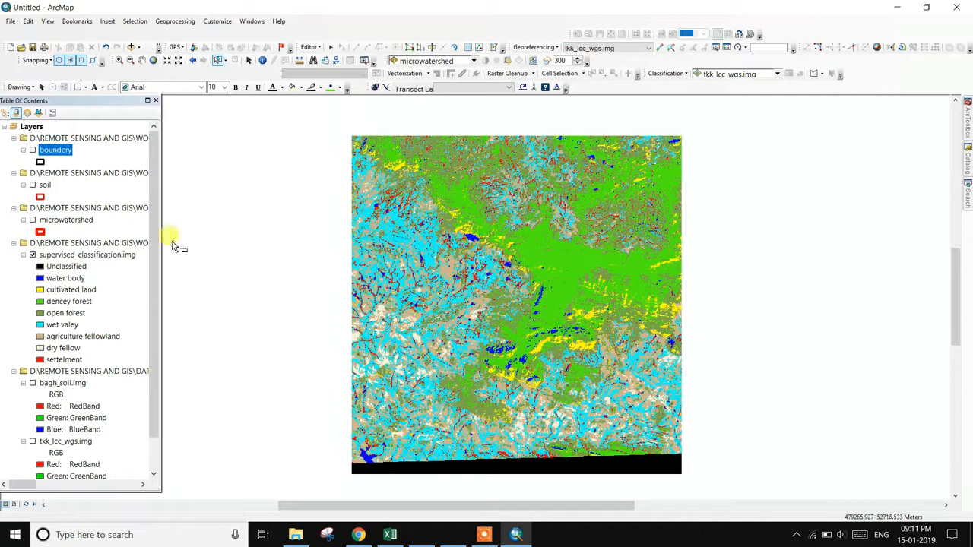
left_click(32, 150)
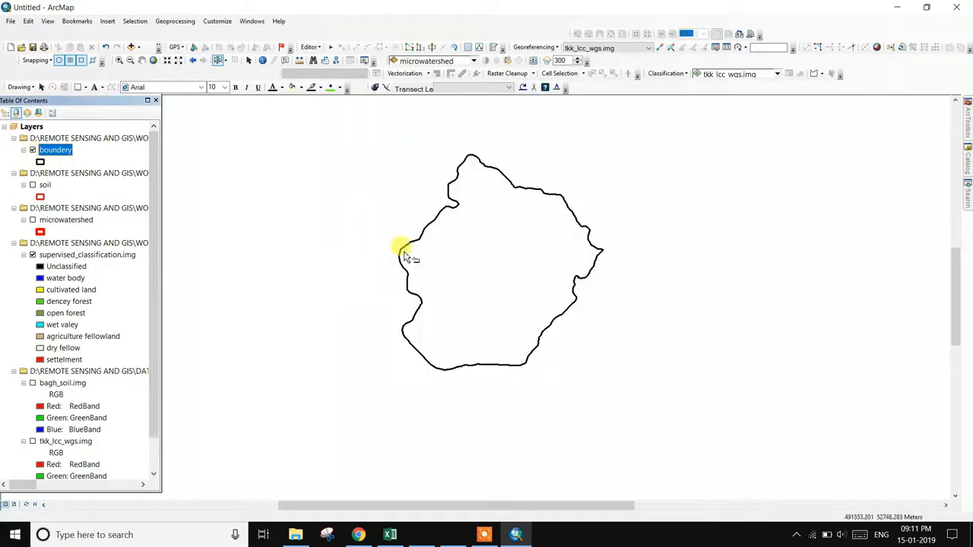
right_click(65, 152)
left_click(105, 201)
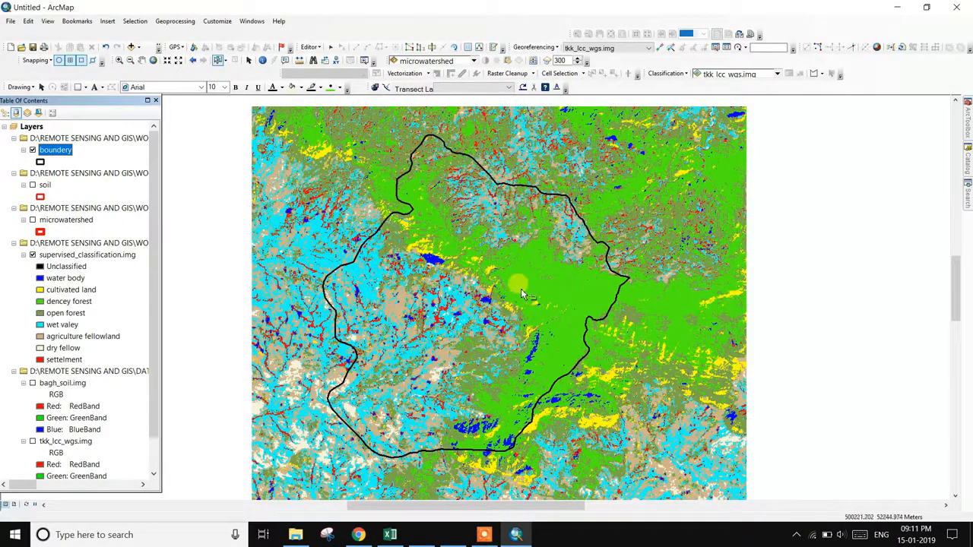
left_click(968, 111)
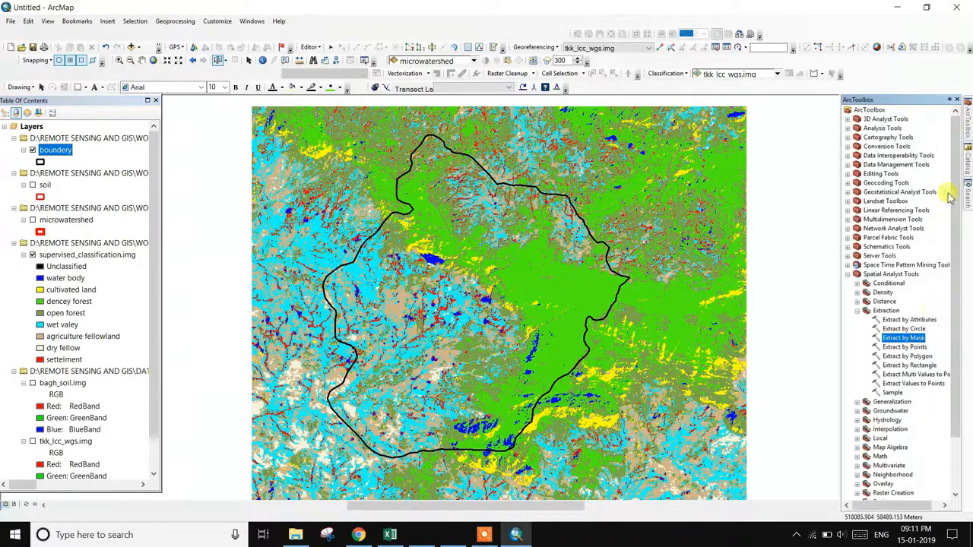
- Extract supervised_classification.img by the boundery mask into Extract_img3, then remove the original layer
double_click(923, 339)
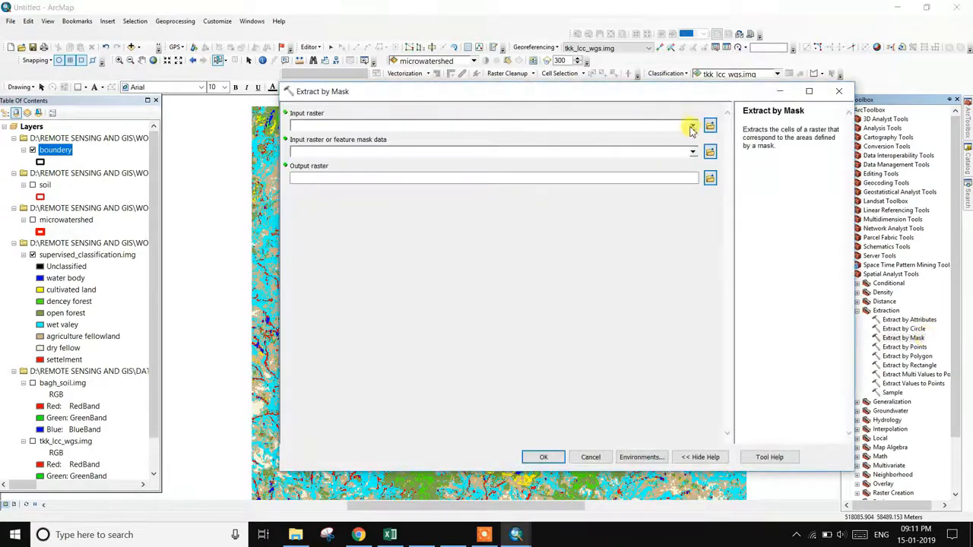
left_click(692, 126)
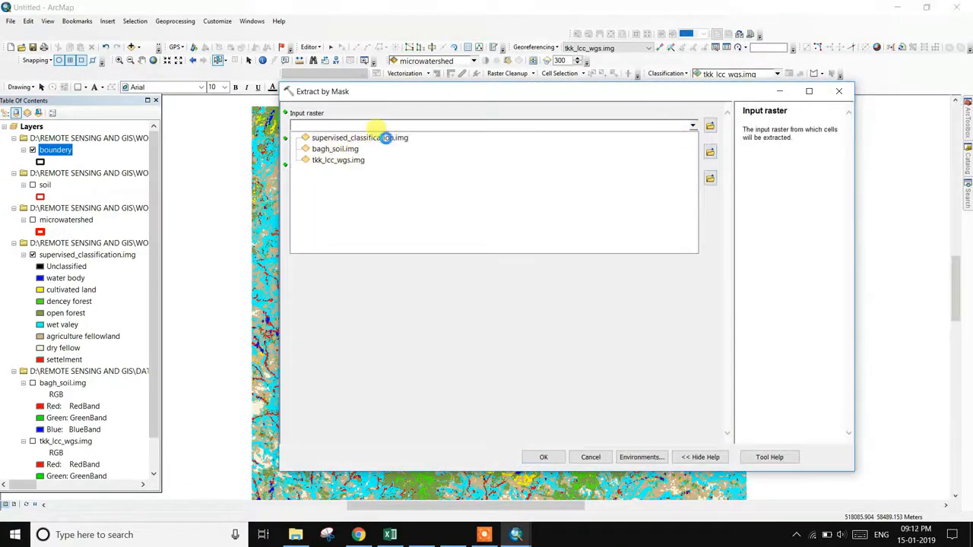
left_click(386, 143)
left_click(692, 151)
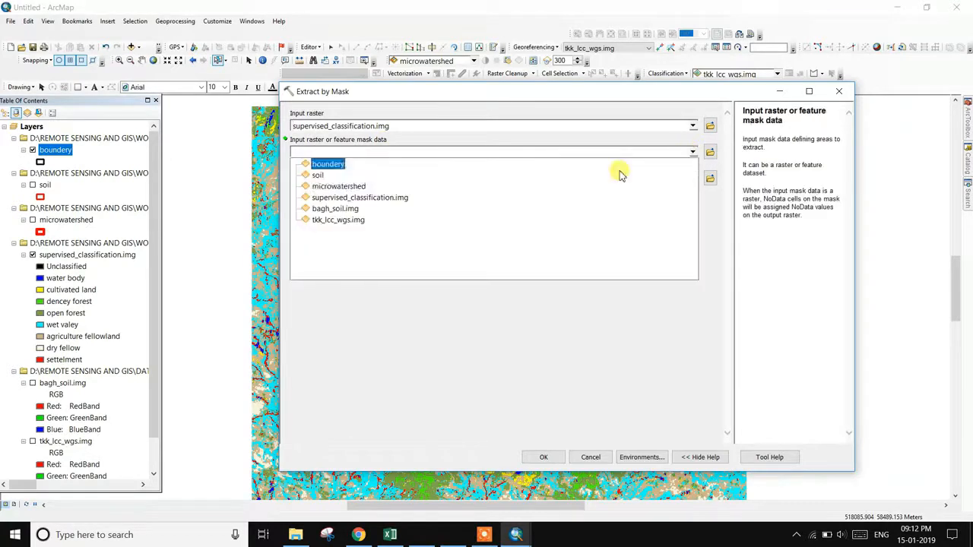
left_click(342, 165)
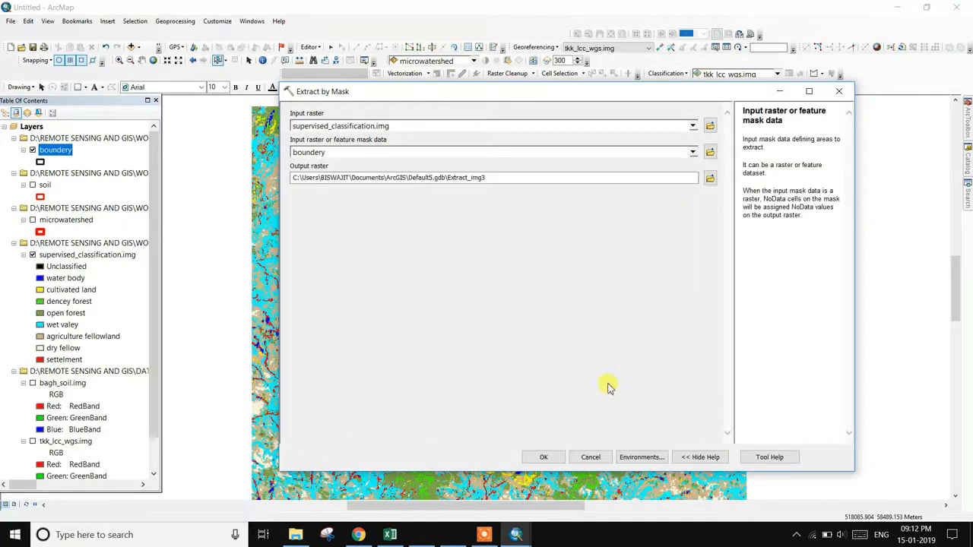
left_click(544, 458)
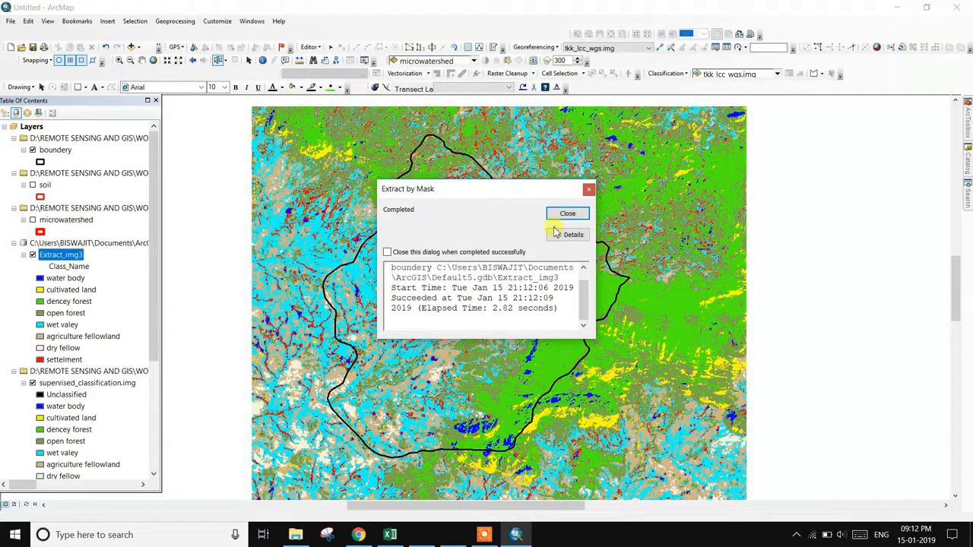
left_click(589, 189)
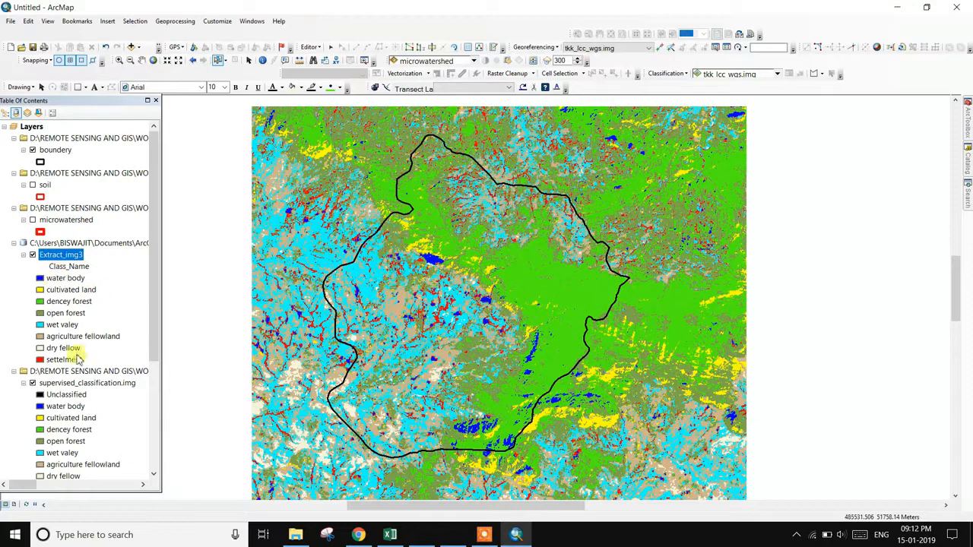
right_click(82, 384)
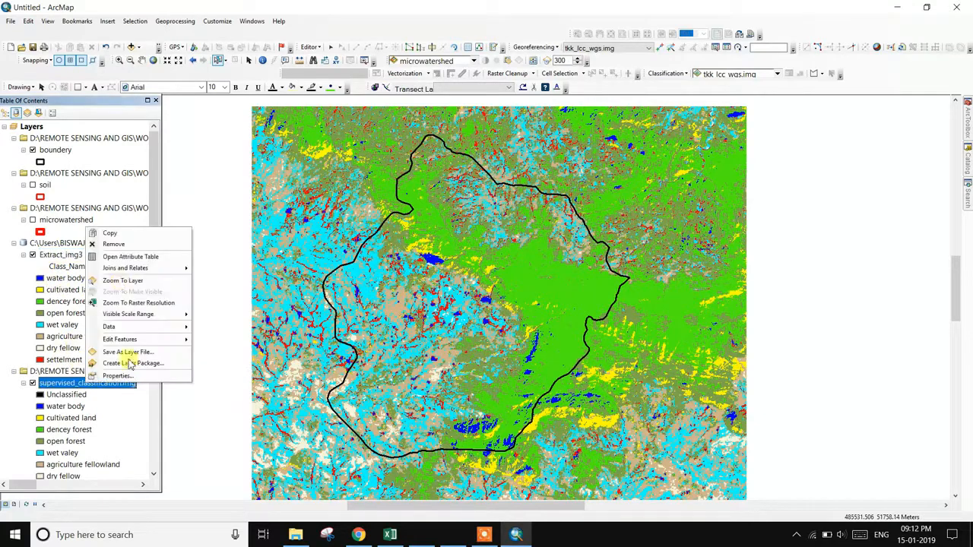
left_click(124, 247)
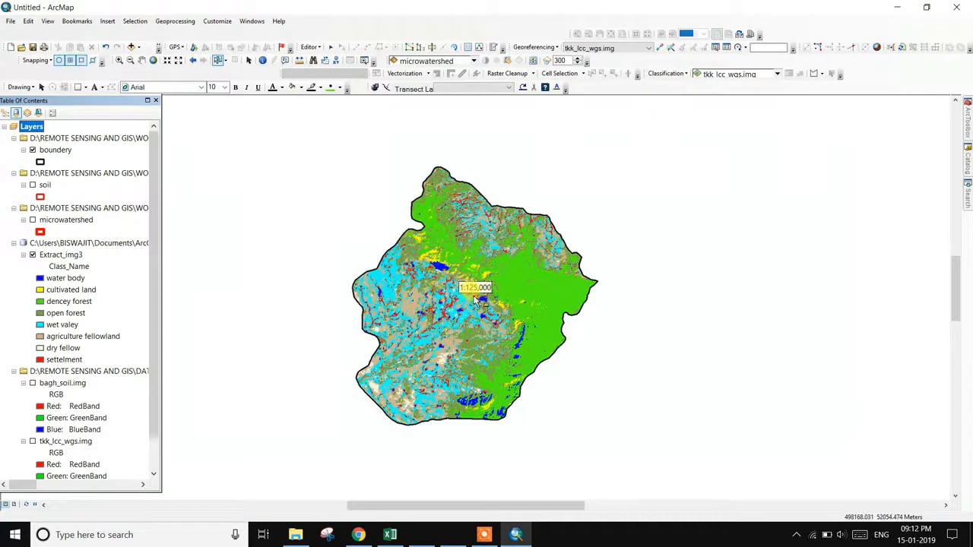
- Turn on the soil layer, glance at its attribute table, and zoom to it
scroll(487, 295, "up", 2)
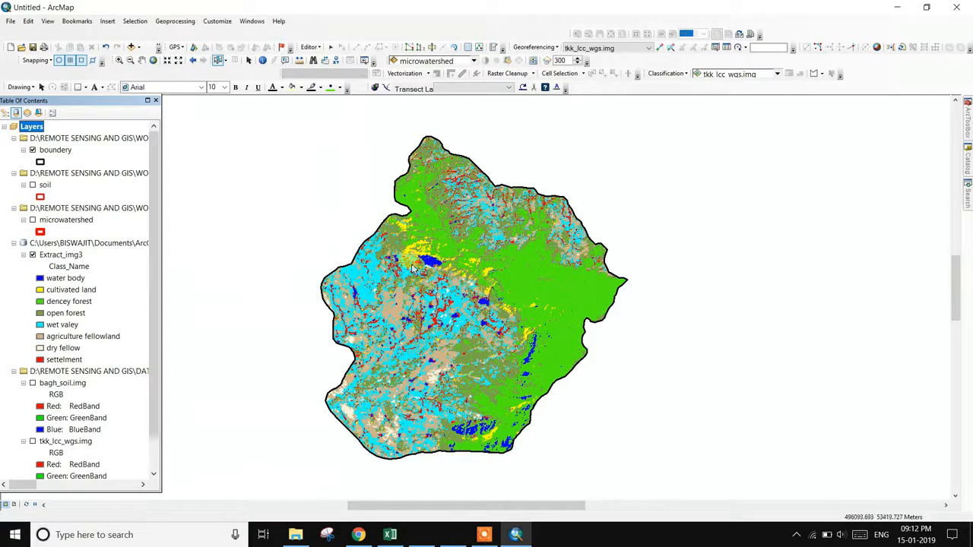
left_click(33, 186)
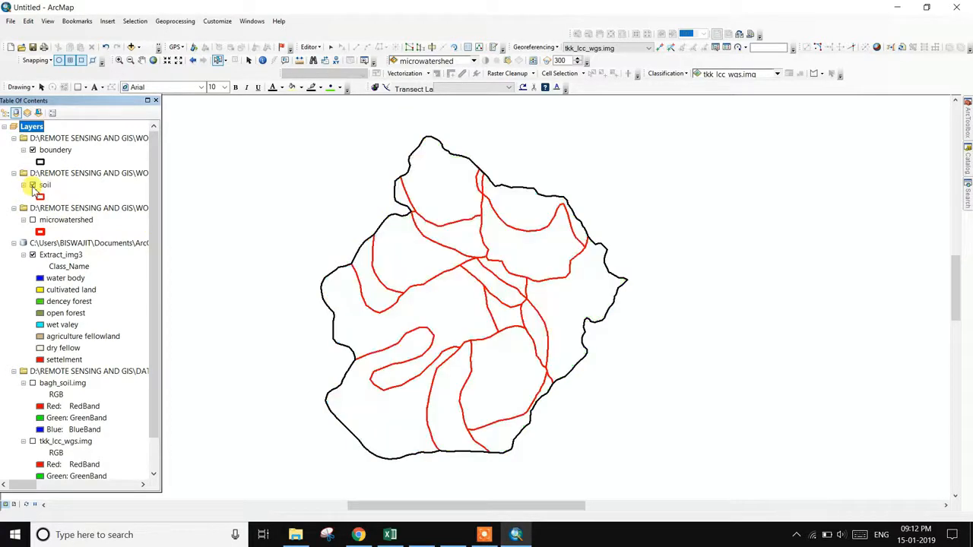
right_click(42, 187)
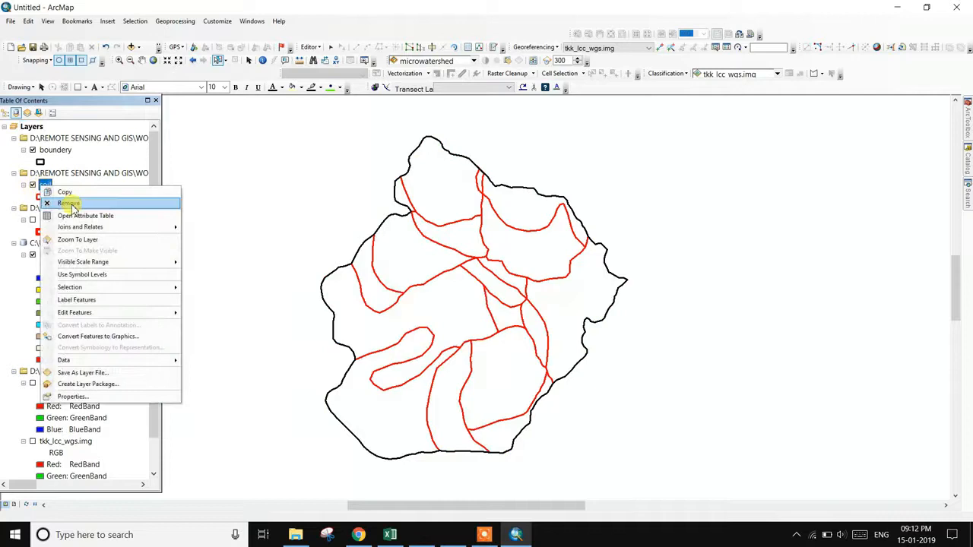
left_click(79, 215)
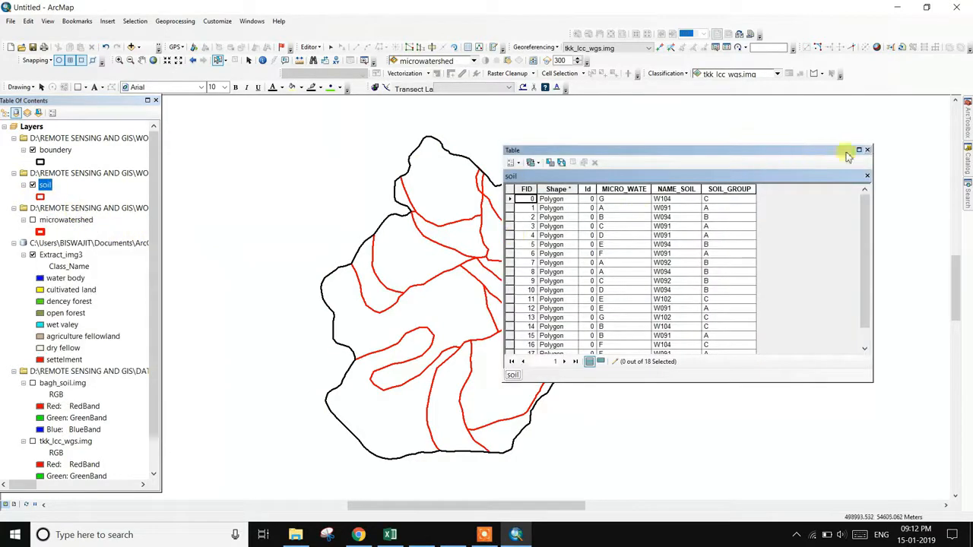
left_click(868, 151)
right_click(45, 187)
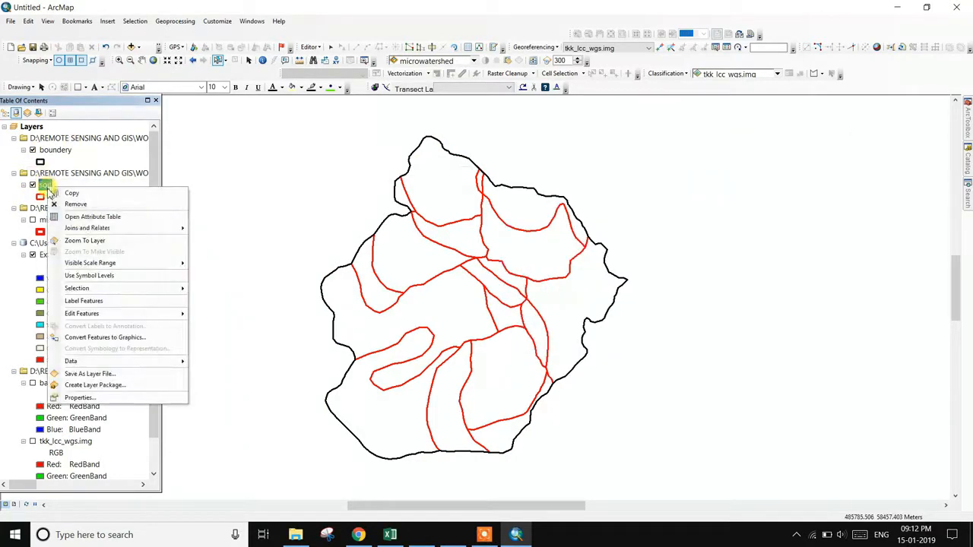
left_click(94, 242)
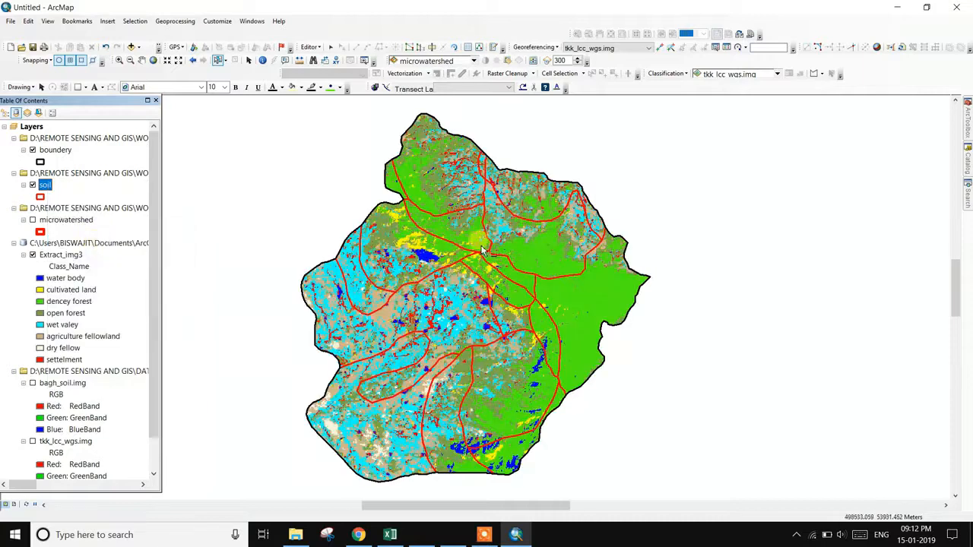
- Select a soil polygon over Extract_img3 and reopen Extract by Mask
scroll(489, 253, "up", 1)
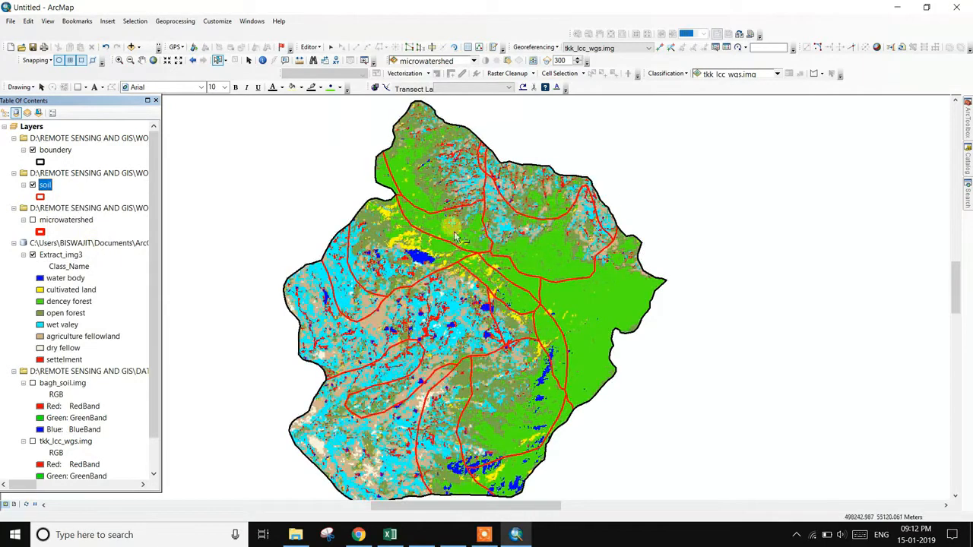
scroll(515, 366, "down", 1)
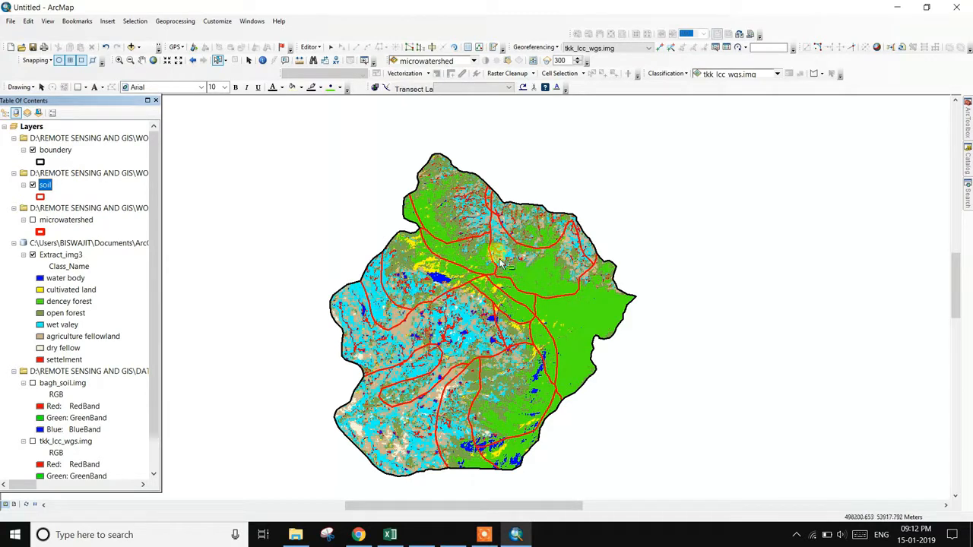
left_click(530, 228)
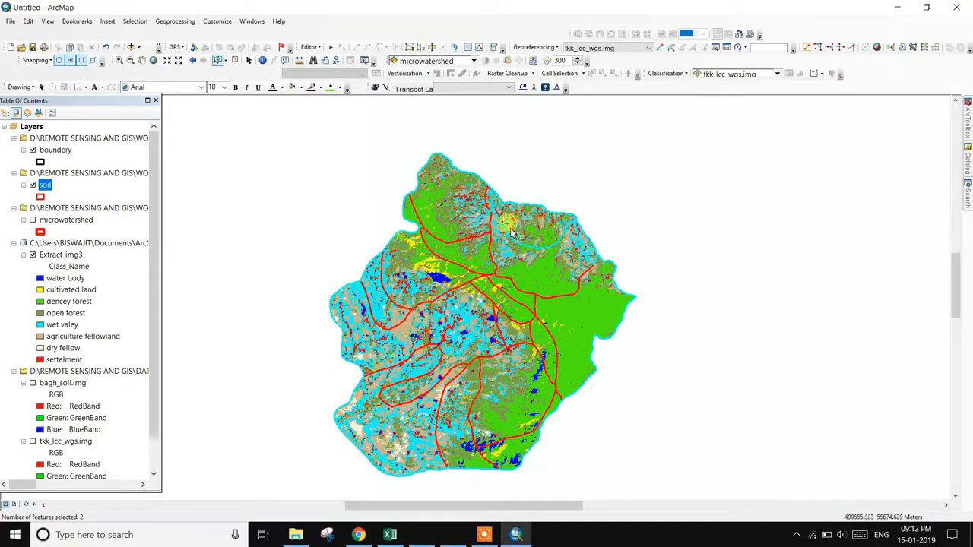
mouse_move(968, 120)
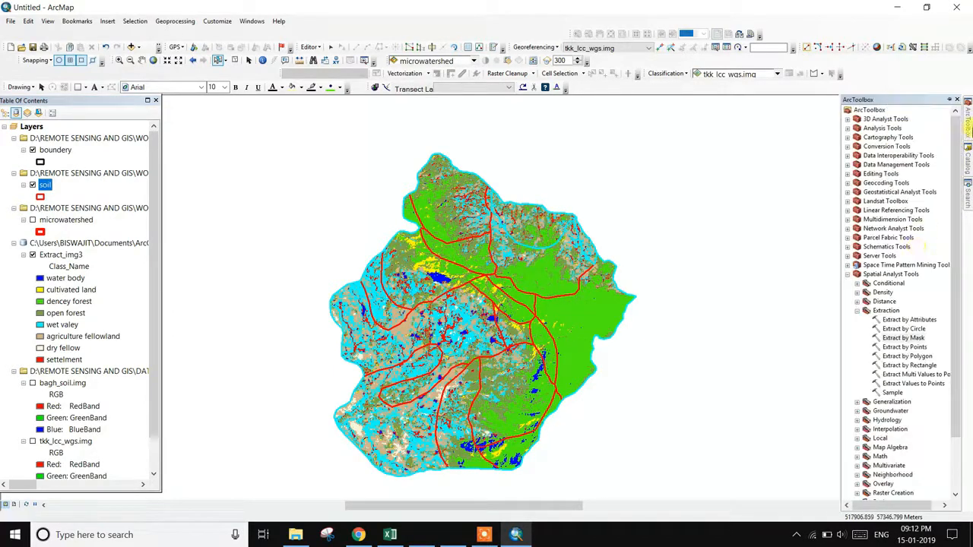
double_click(909, 338)
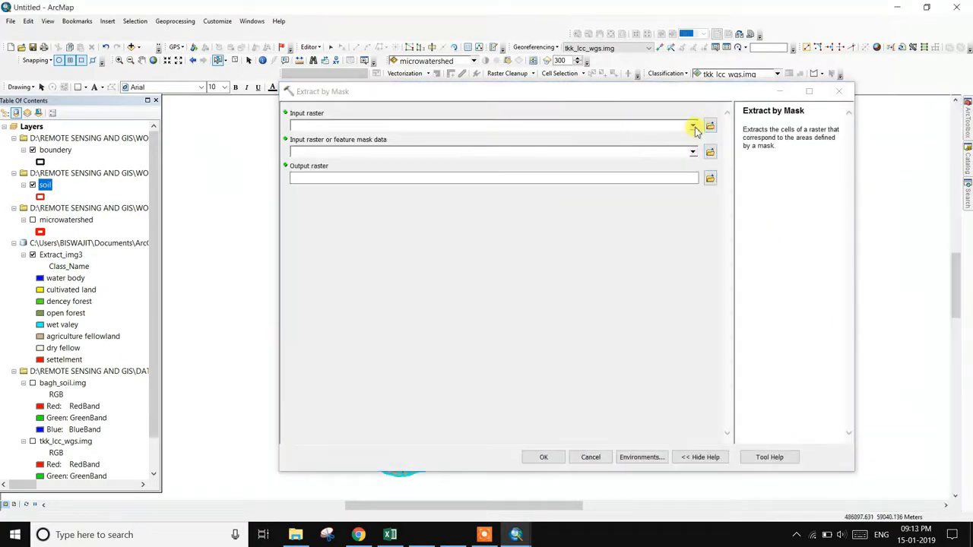
- Run Extract by Mask on Extract_img3 with the soil layer as mask, creating Extract_Extr2
left_click(692, 126)
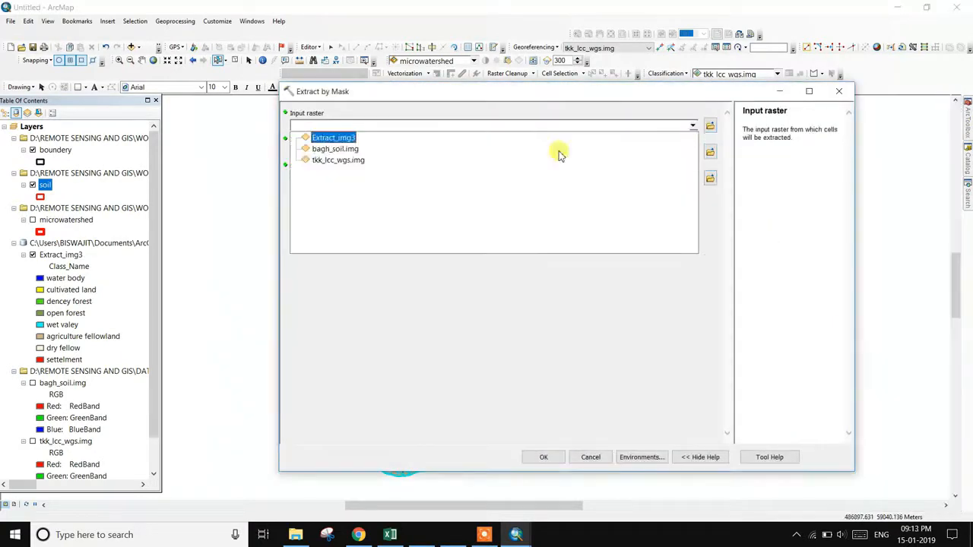
left_click(350, 139)
left_click(692, 152)
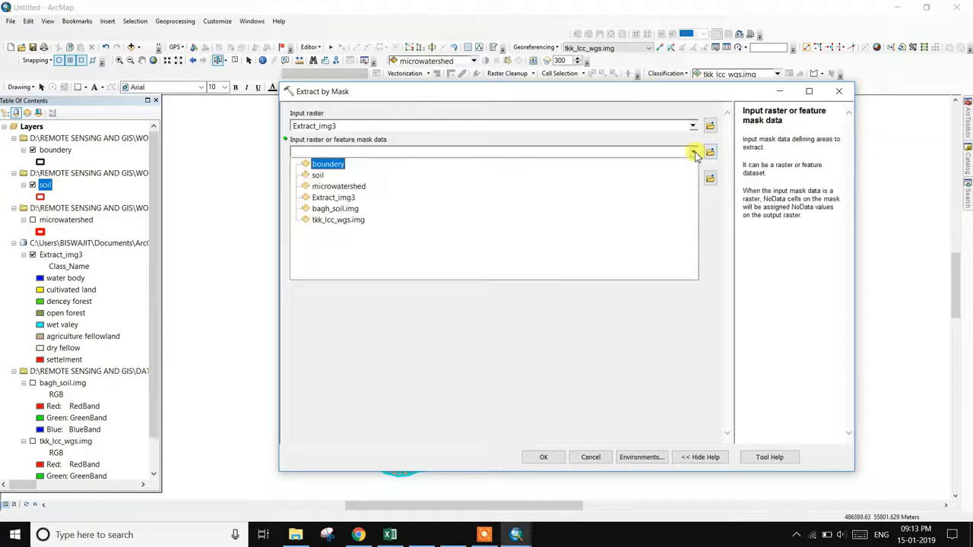
left_click(328, 167)
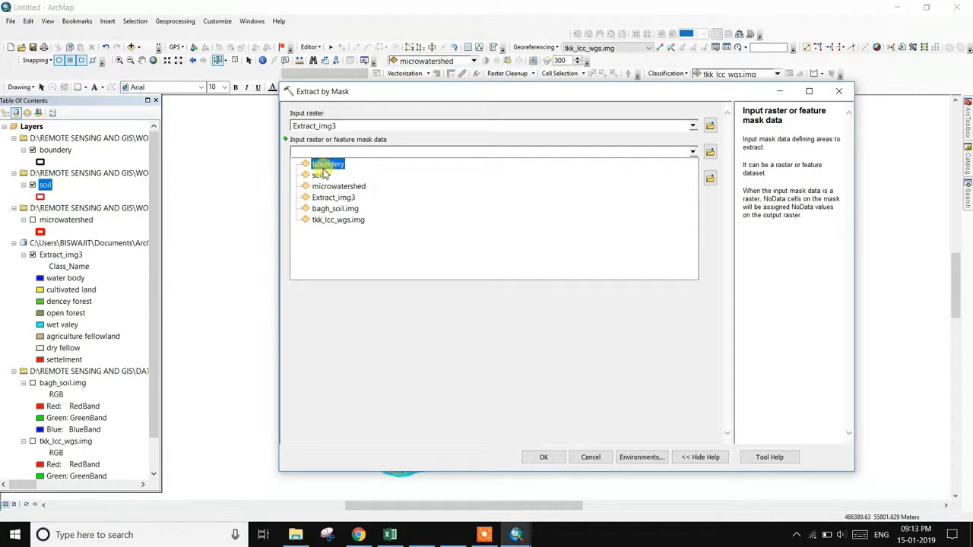
left_click(318, 175)
left_click(539, 457)
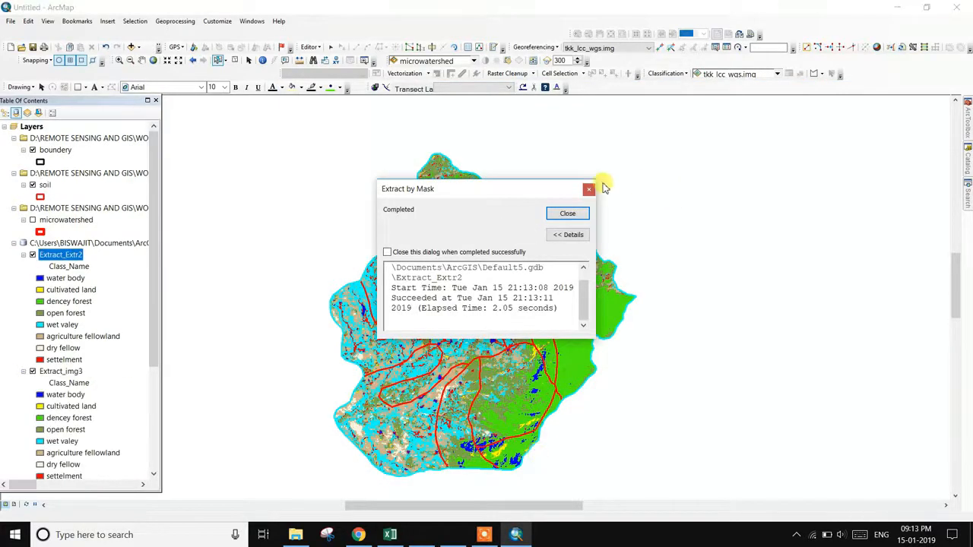
left_click(567, 214)
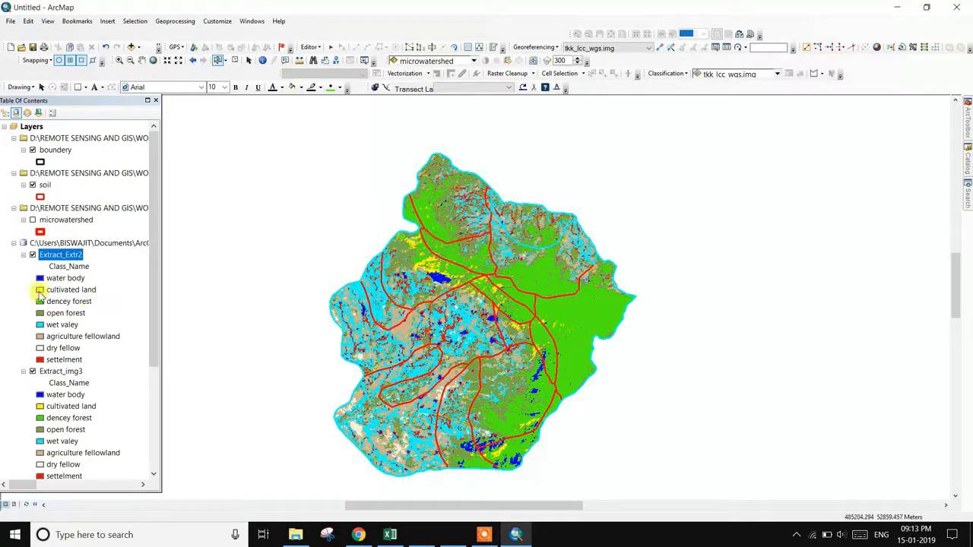
- Hide and re-show the Extract_img3 and soil layers to inspect the clipped Extract_Extr2 result
left_click(33, 371)
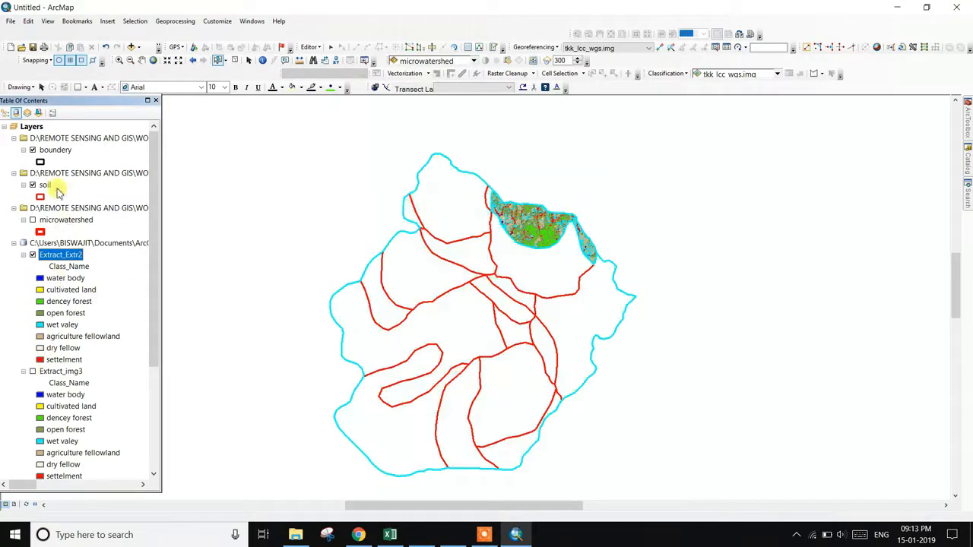
left_click(33, 185)
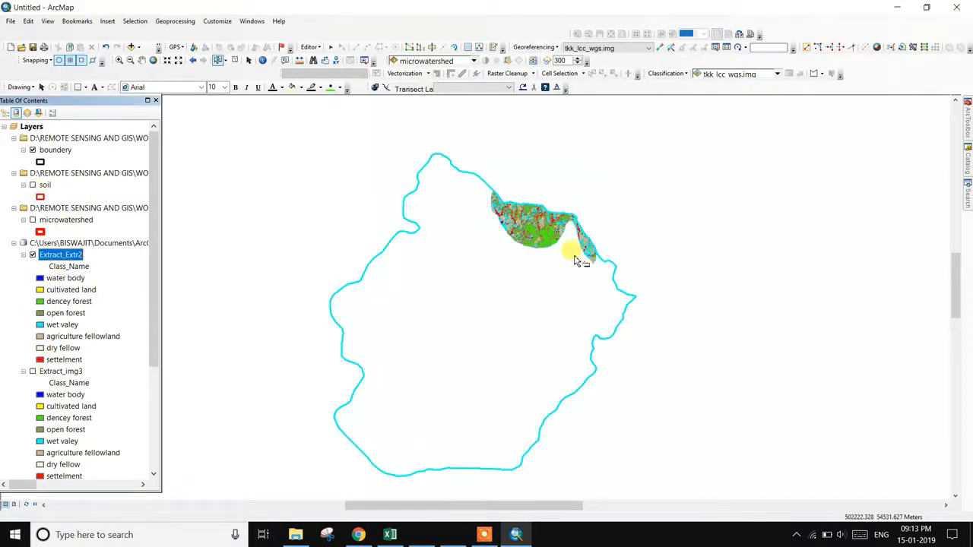
scroll(574, 251, "down", 2)
scroll(552, 221, "up", 4)
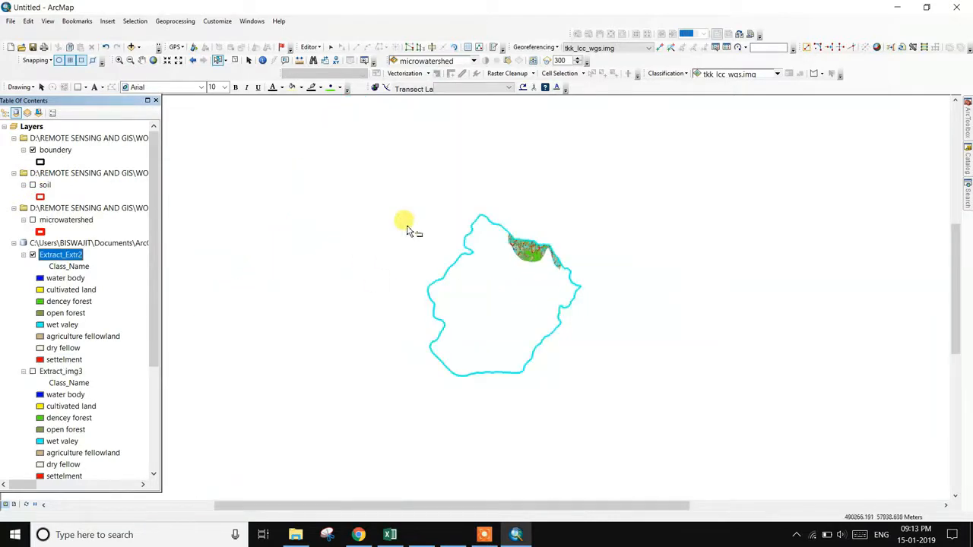
left_click(33, 186)
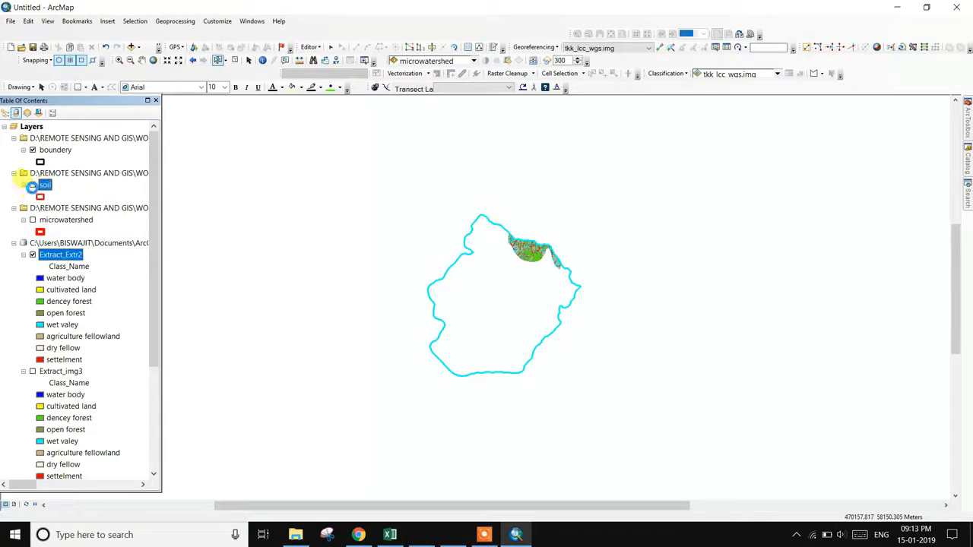
left_click(33, 256)
left_click(33, 371)
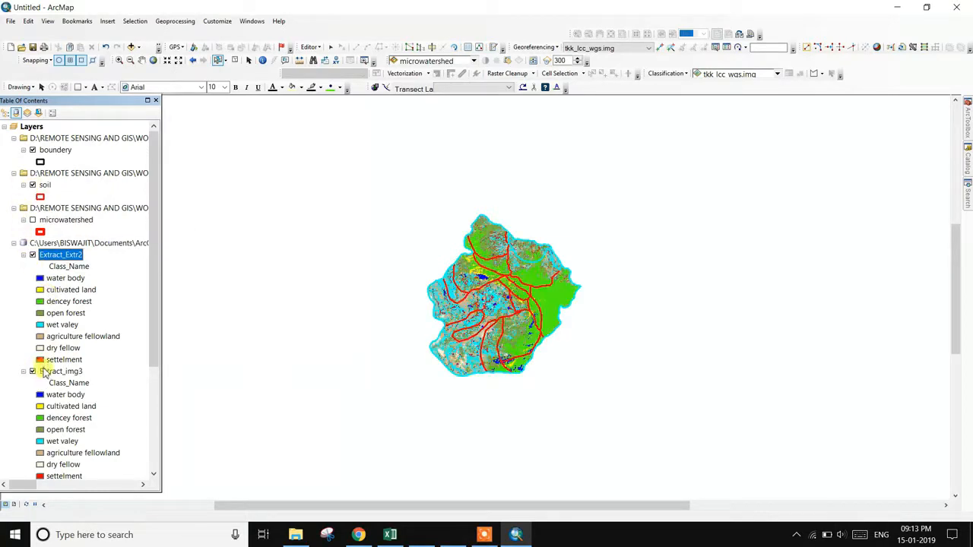
scroll(562, 296, "down", 2)
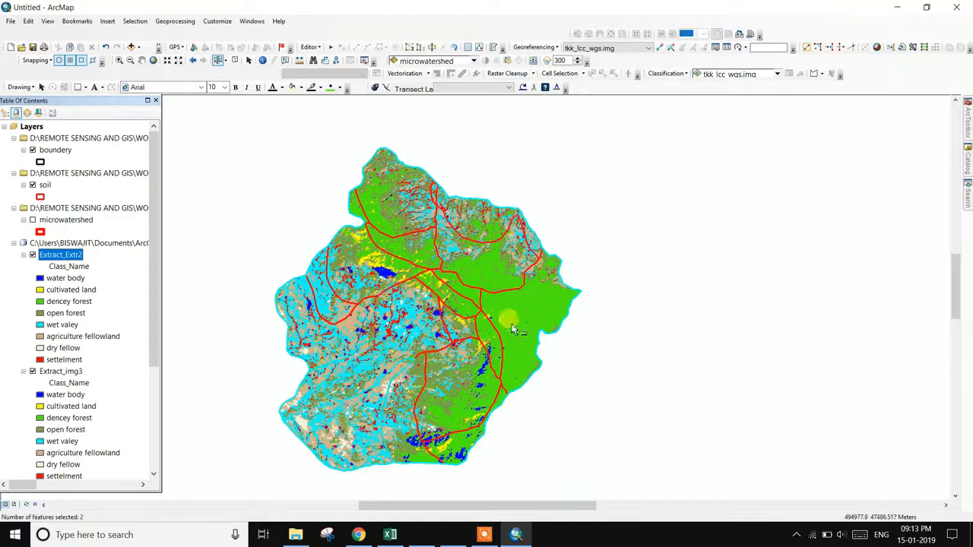
left_click(967, 121)
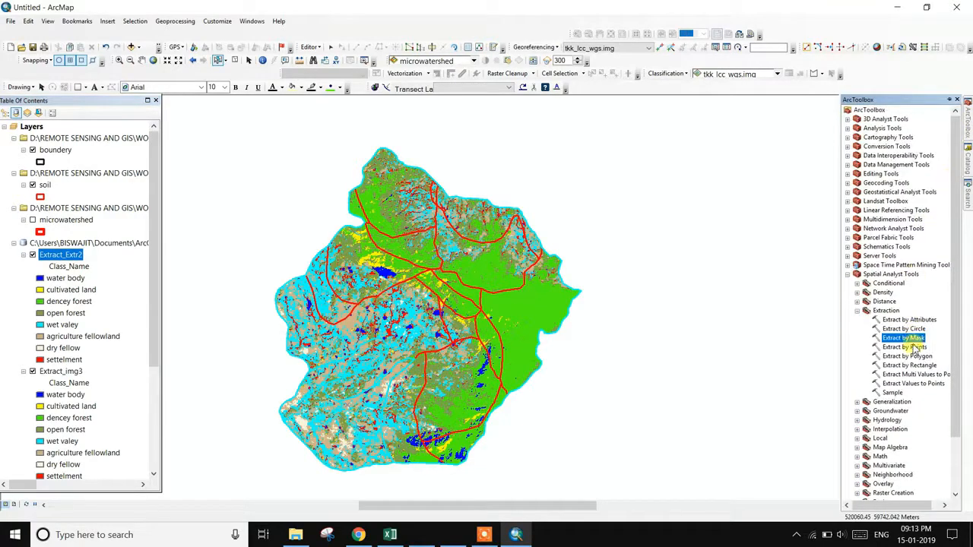
- Clip Extract_img3 by the soil mask again with Extract by Mask, producing Extract_Extr3
double_click(909, 339)
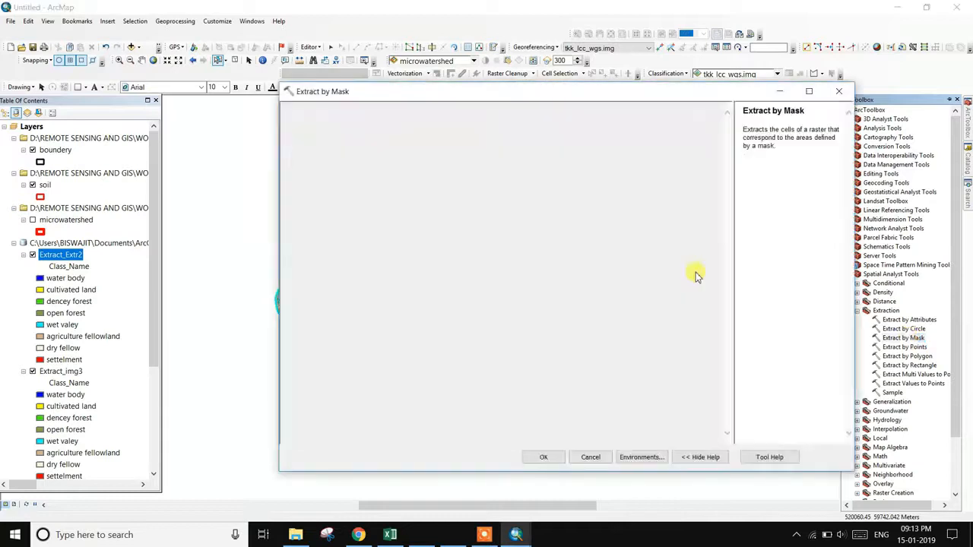
left_click(692, 125)
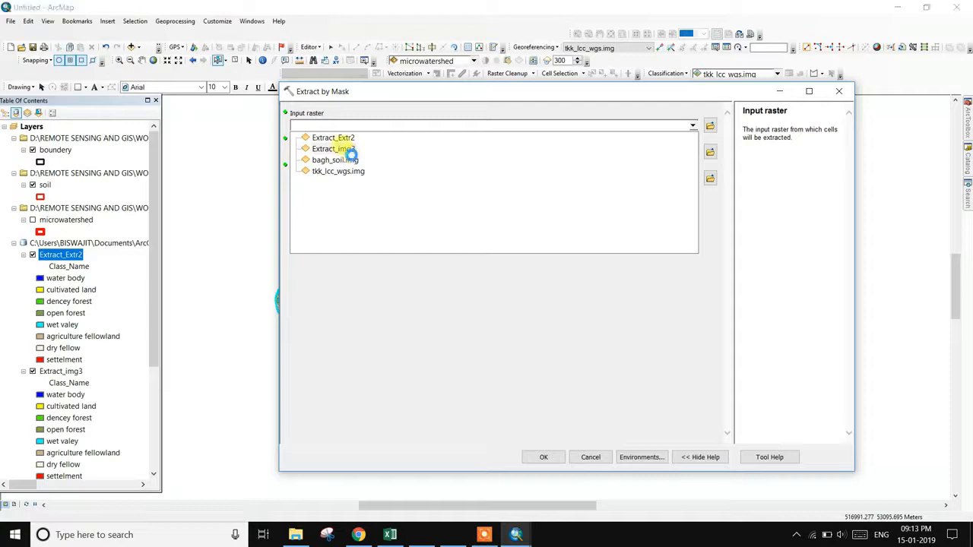
left_click(348, 149)
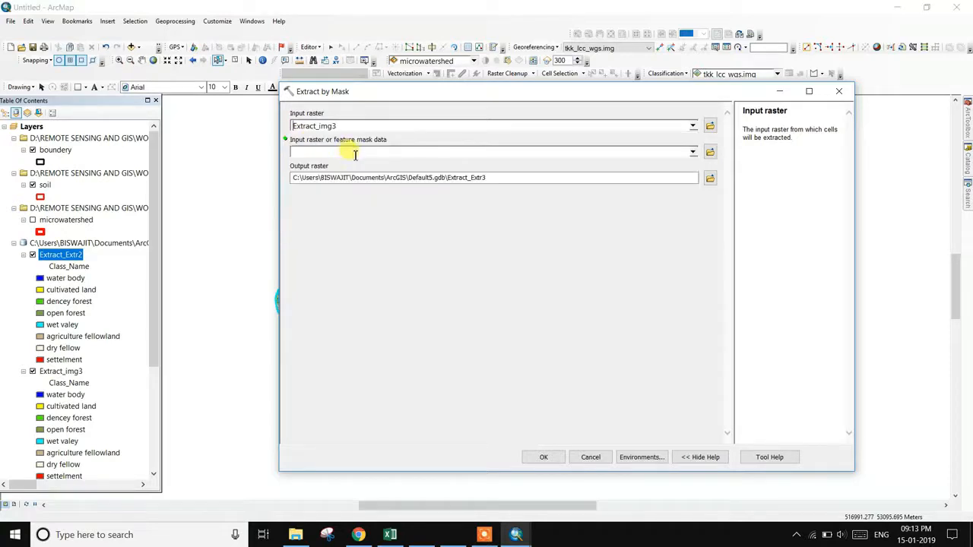
left_click(690, 154)
left_click(693, 153)
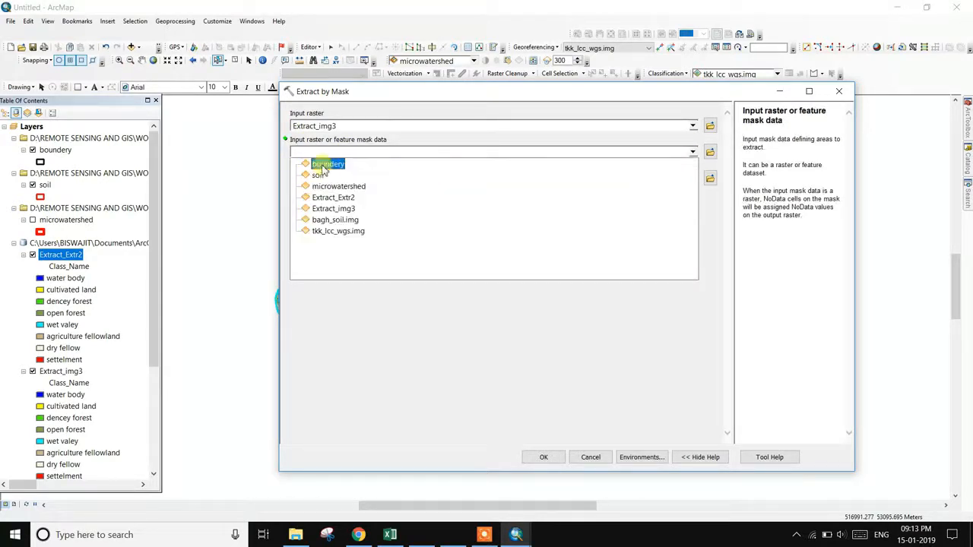
left_click(317, 175)
left_click(539, 457)
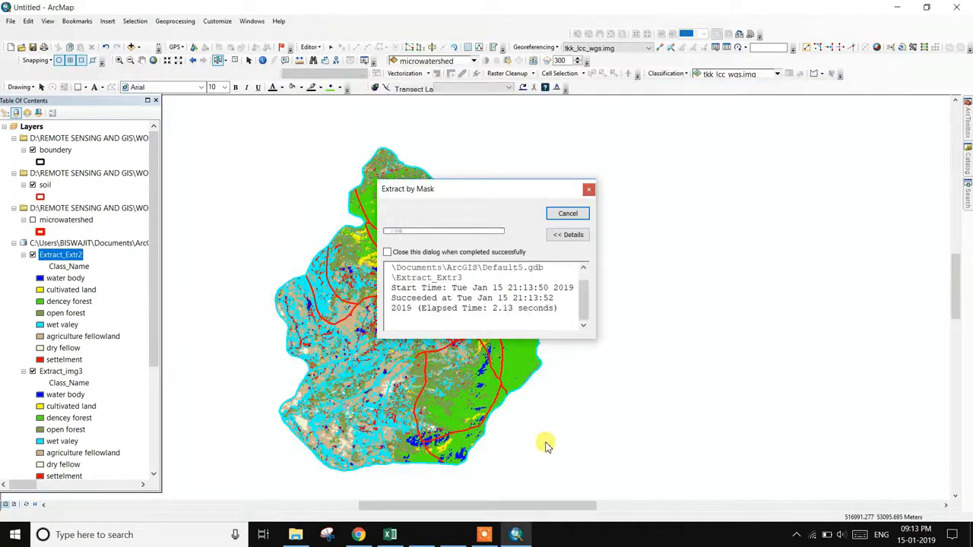
left_click(592, 189)
- Hide the full Extract_img3 raster so only the two clipped land-cover patches show
scroll(71, 274, "down", 4)
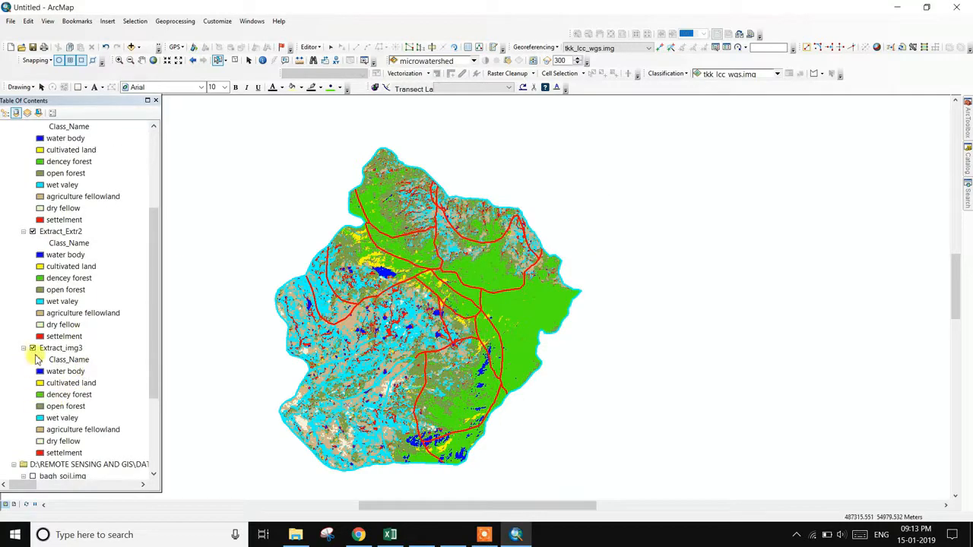
left_click(32, 348)
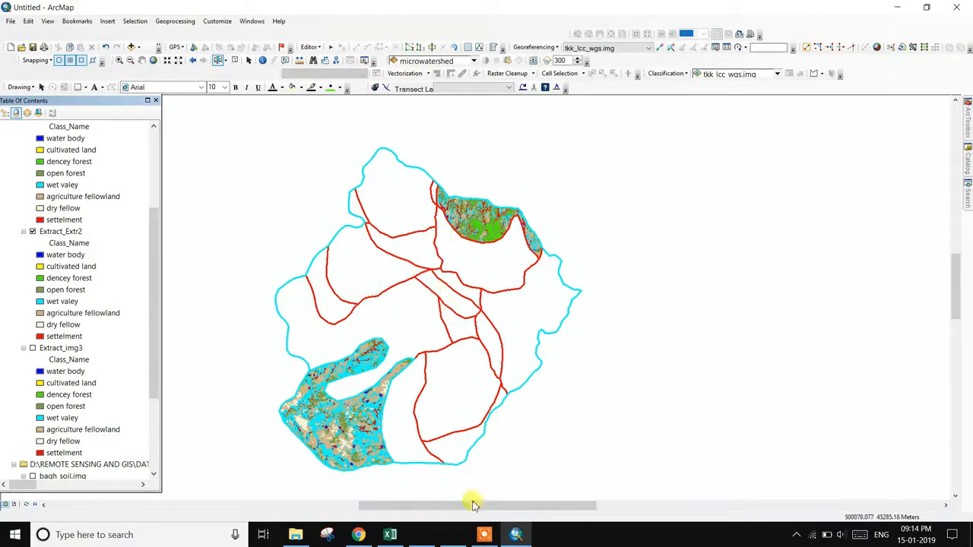
left_click(484, 535)
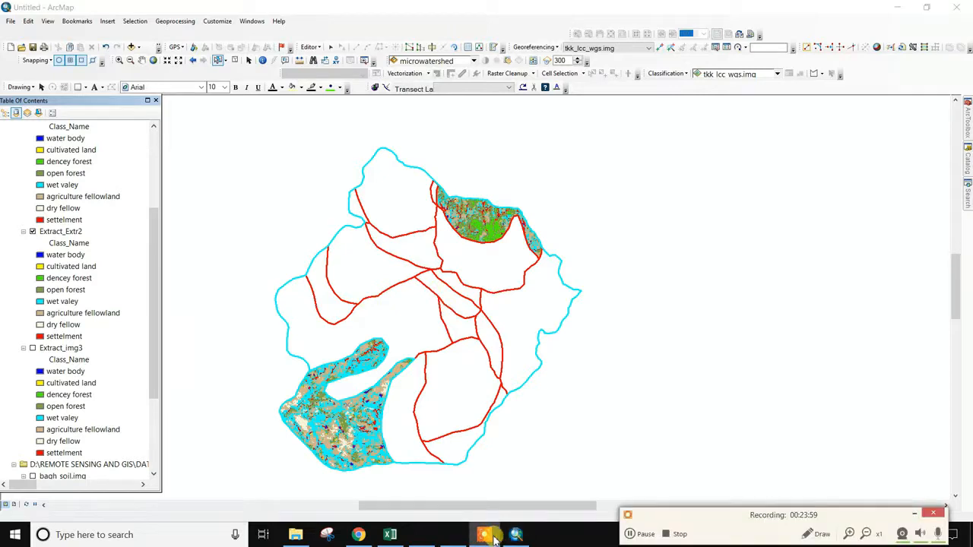
left_click(645, 534)
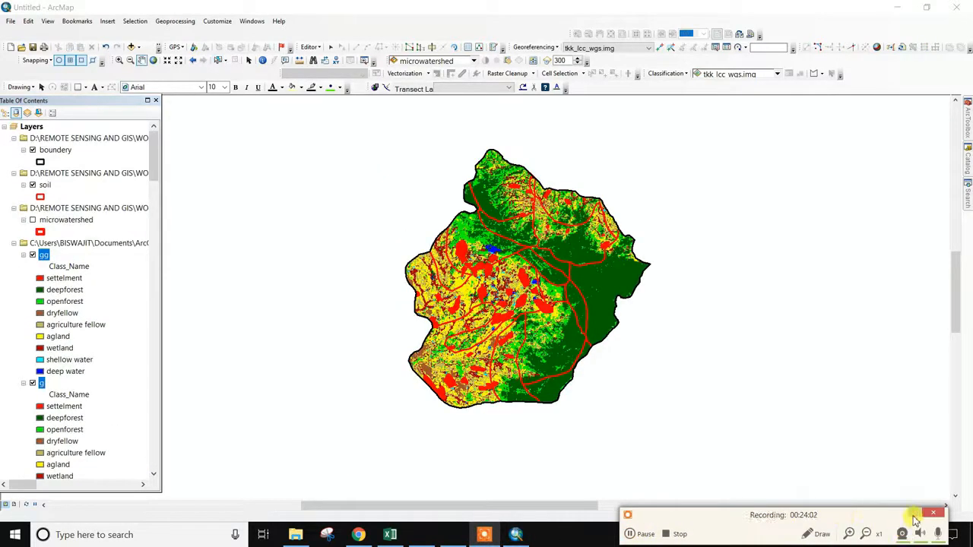
- Turn off the aa and aaa land-use layers and switch layer a on instead
left_click(916, 517)
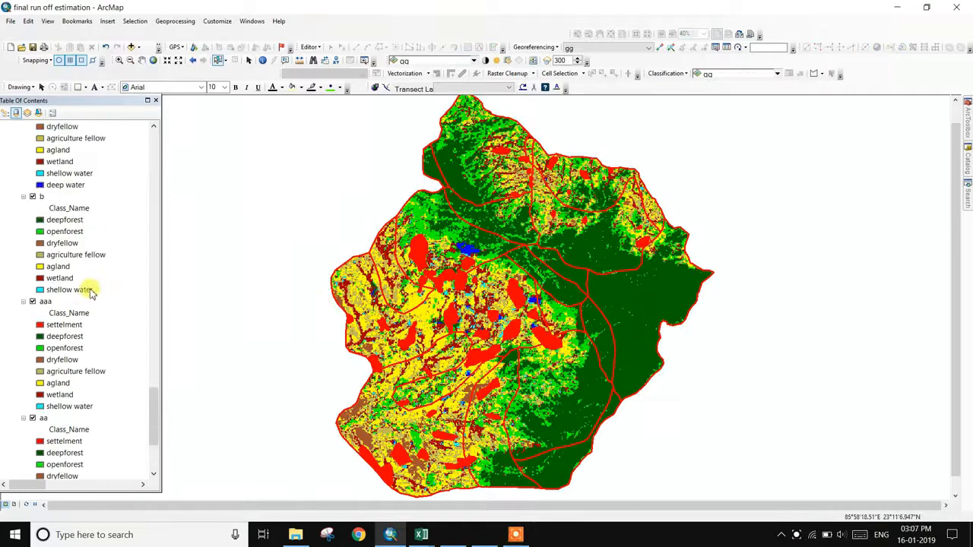
scroll(90, 293, "up", 20)
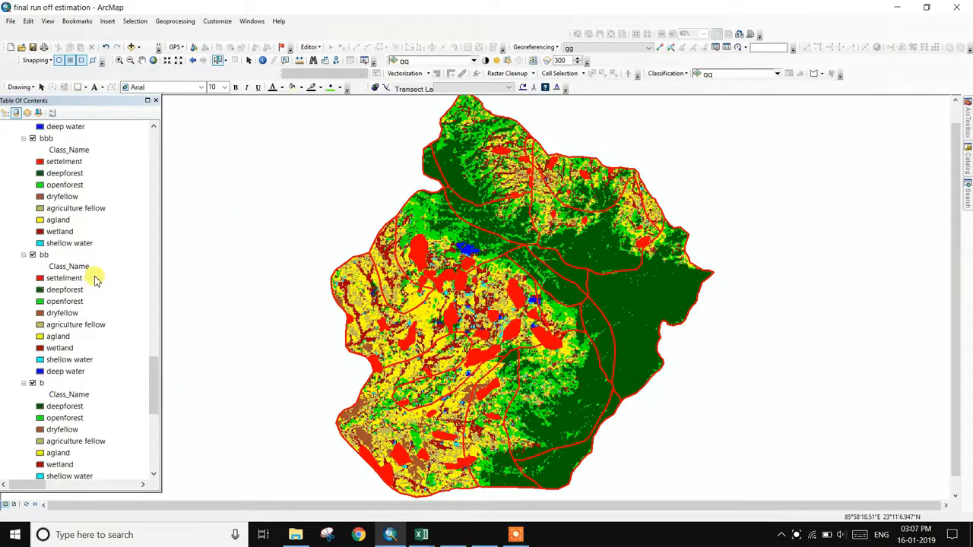
scroll(96, 278, "up", 7)
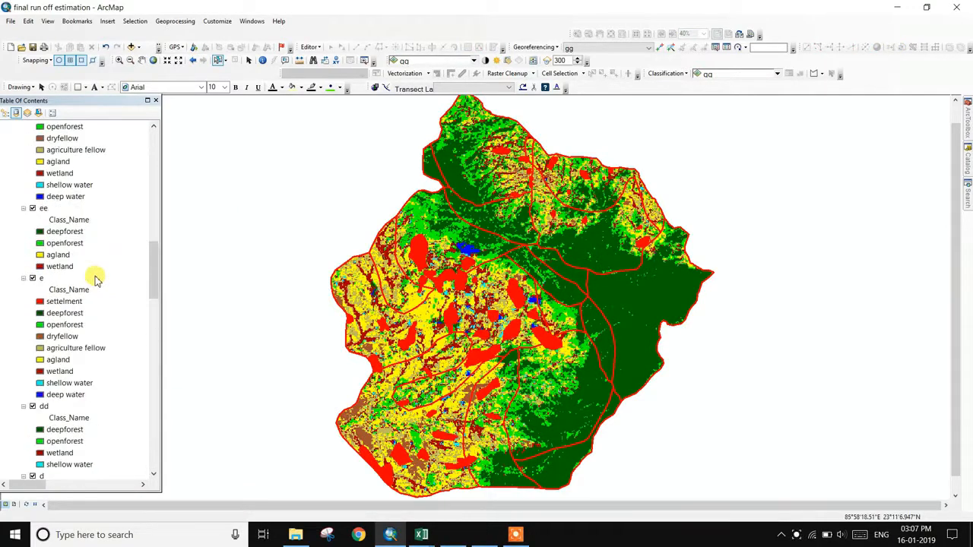
left_click(515, 535)
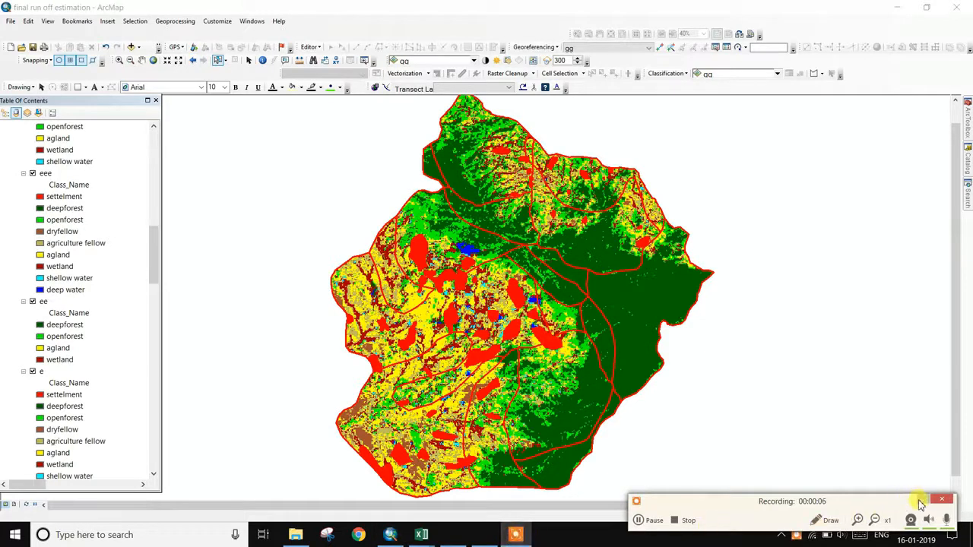
left_click(922, 504)
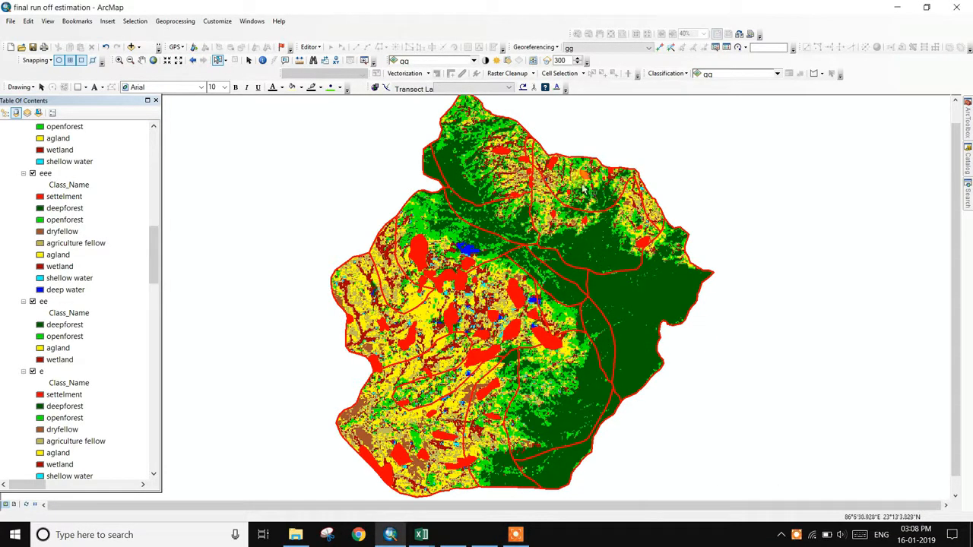
scroll(121, 273, "down", 13)
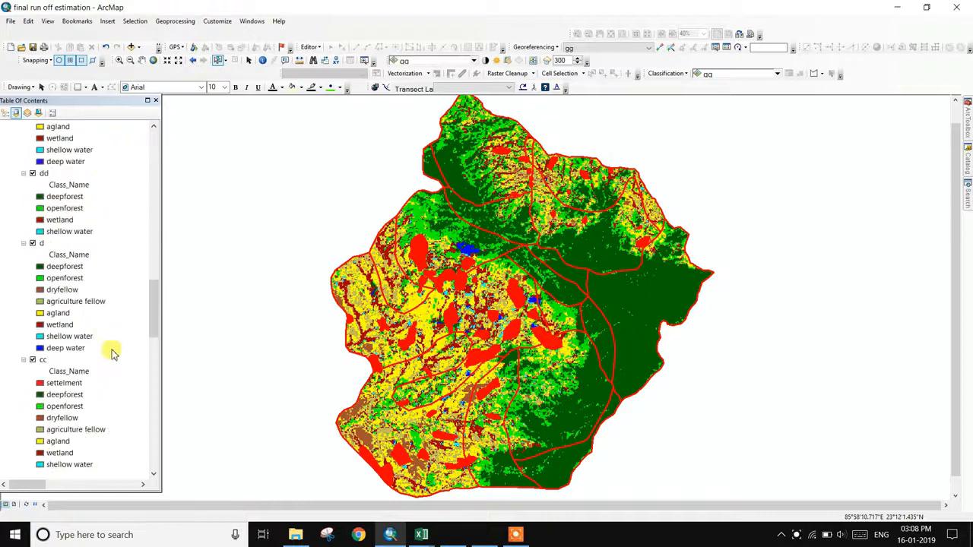
scroll(125, 392, "down", 10)
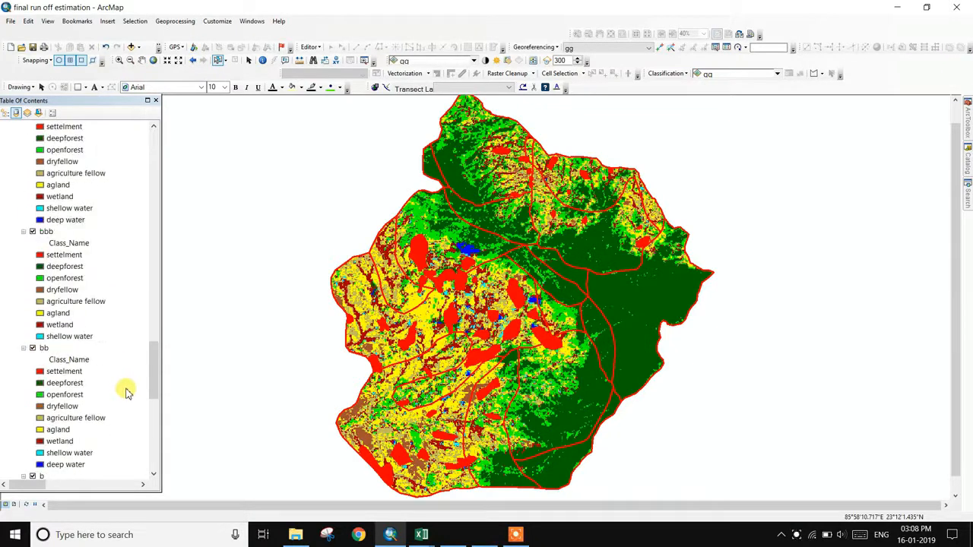
scroll(125, 393, "down", 3)
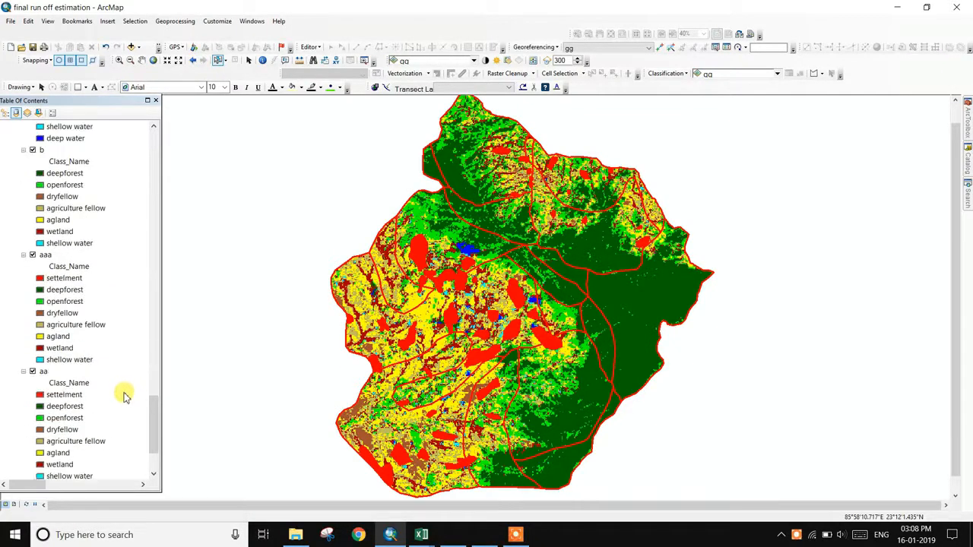
scroll(126, 395, "down", 8)
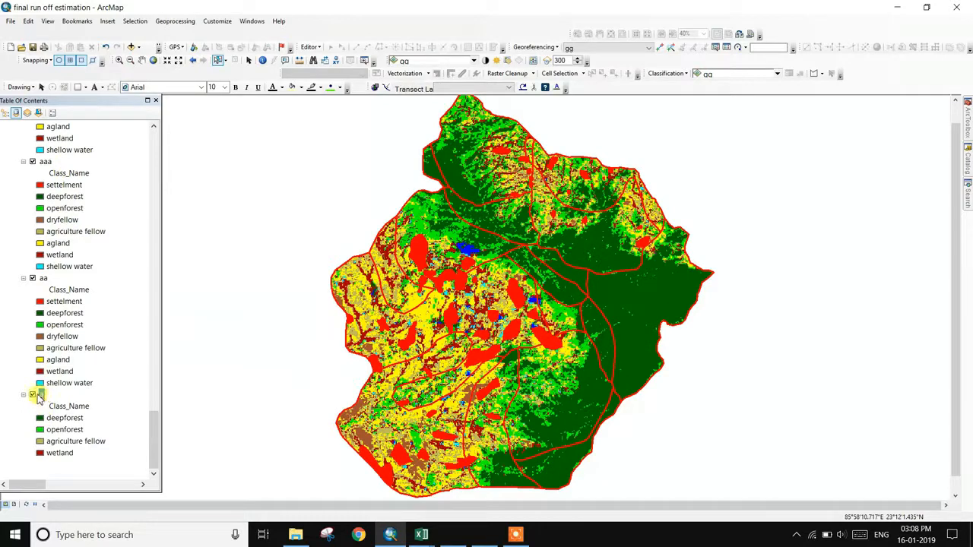
left_click(32, 395)
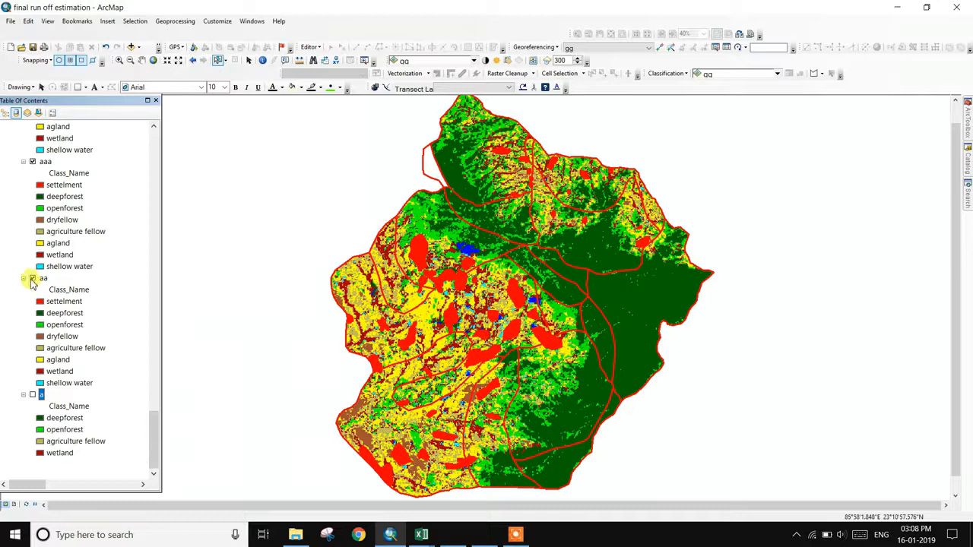
left_click(32, 279)
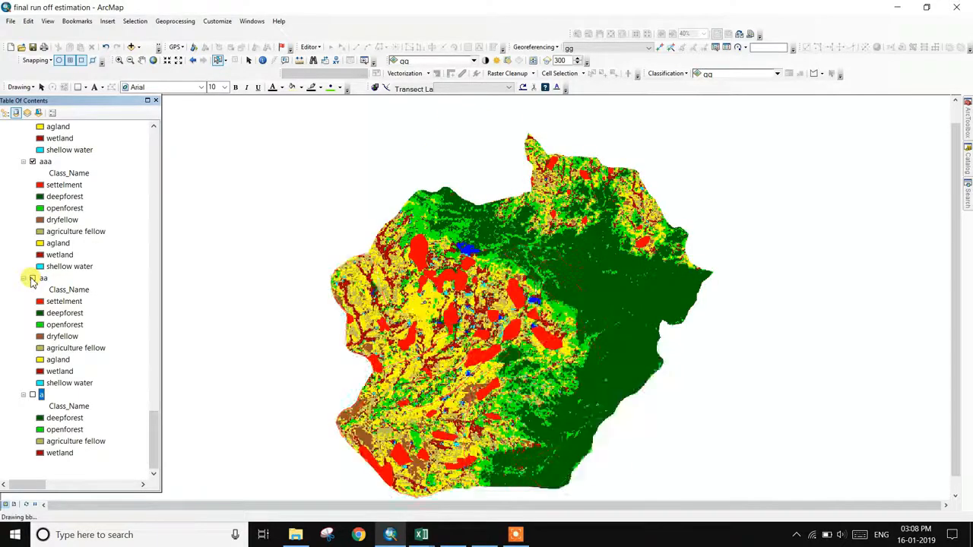
left_click(33, 163)
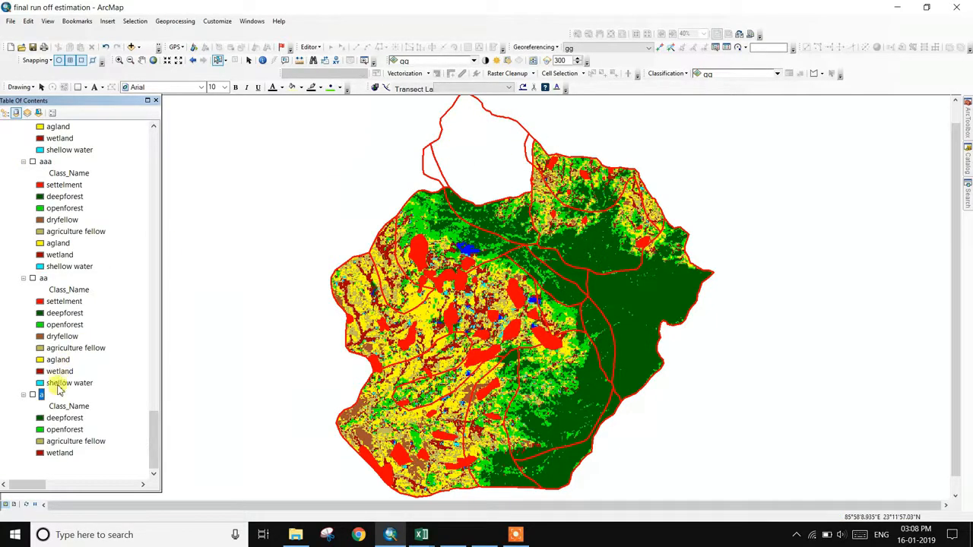
left_click(33, 396)
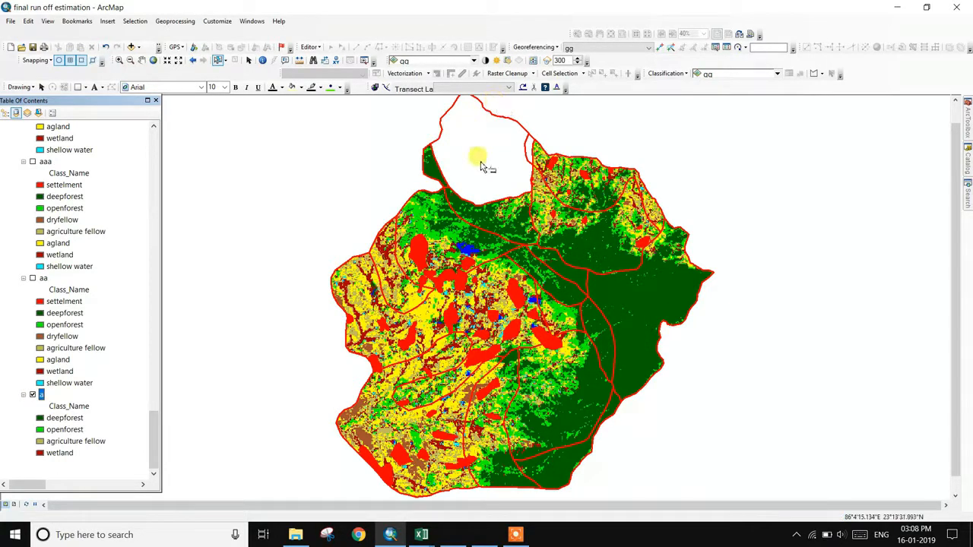
- Open layer a's attribute table listing deepforest, openforest and wetland areas, and move it aside
right_click(43, 397)
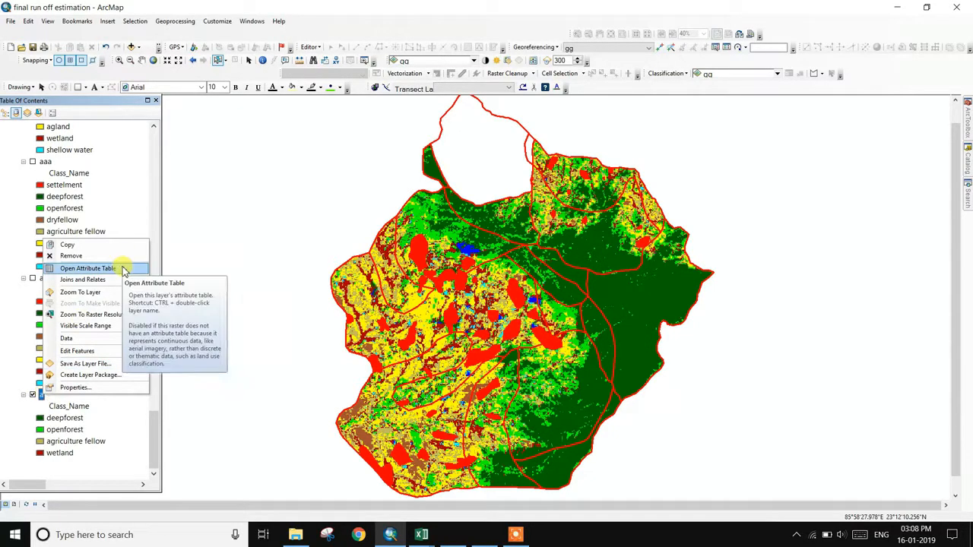
left_click(89, 268)
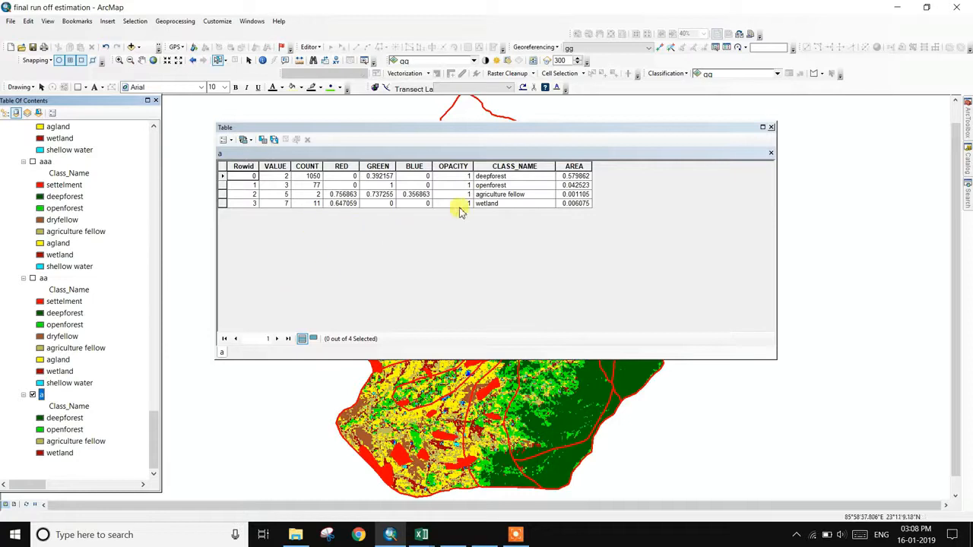
left_click_drag(507, 131, 597, 235)
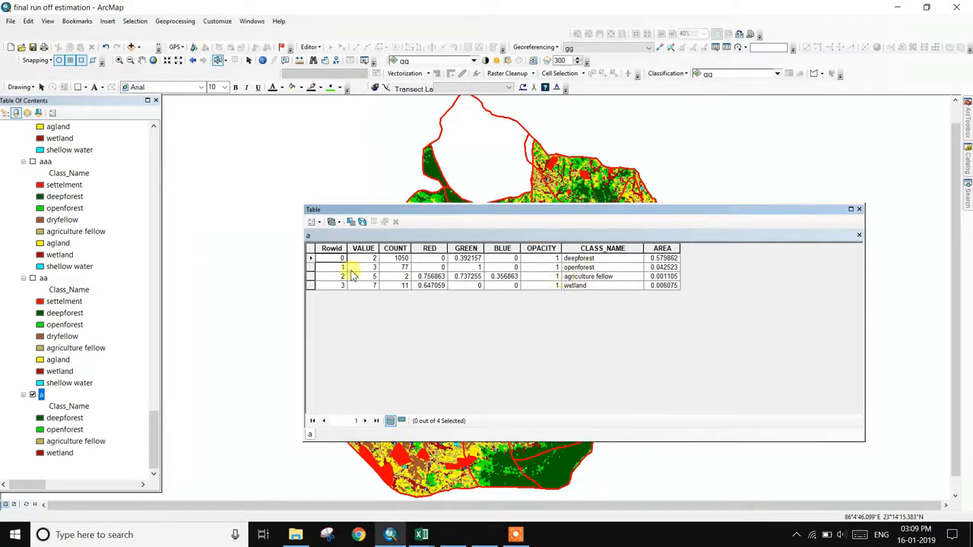
left_click(515, 534)
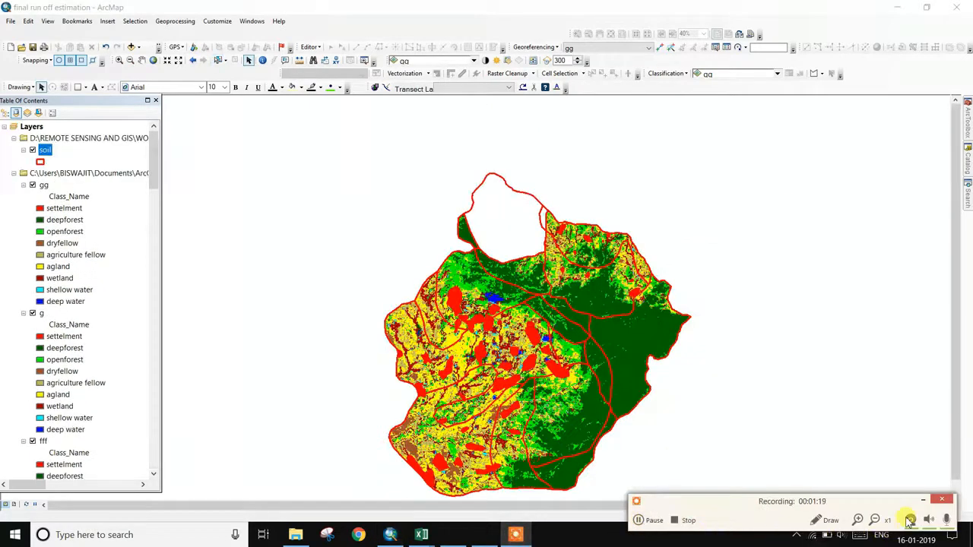
- In the soil layer properties, enable labels using Define classes with the soil_group field
left_click(923, 501)
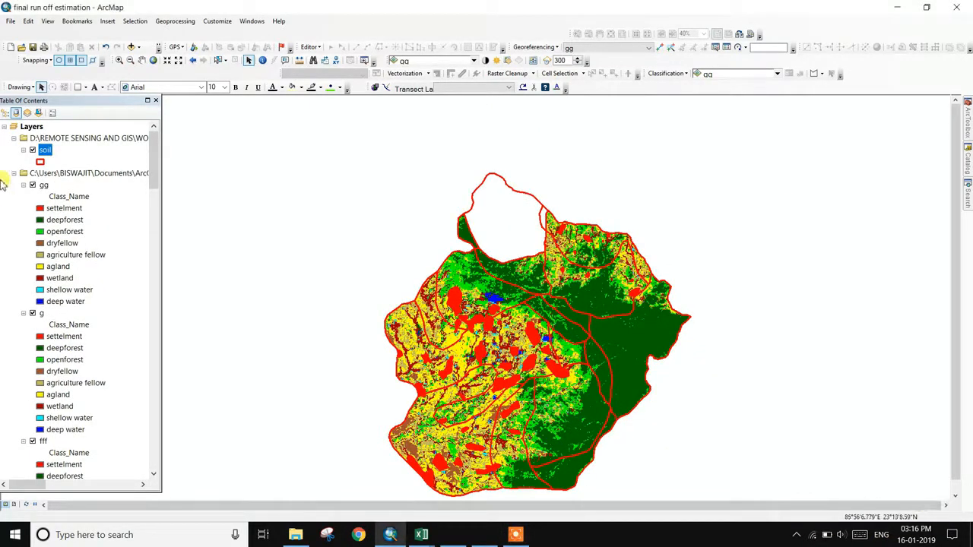
right_click(47, 152)
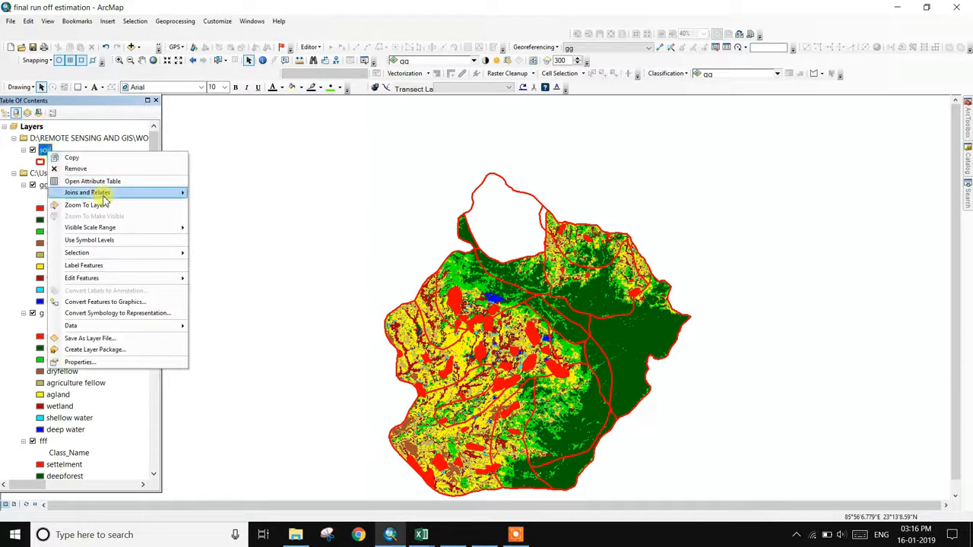
left_click(79, 362)
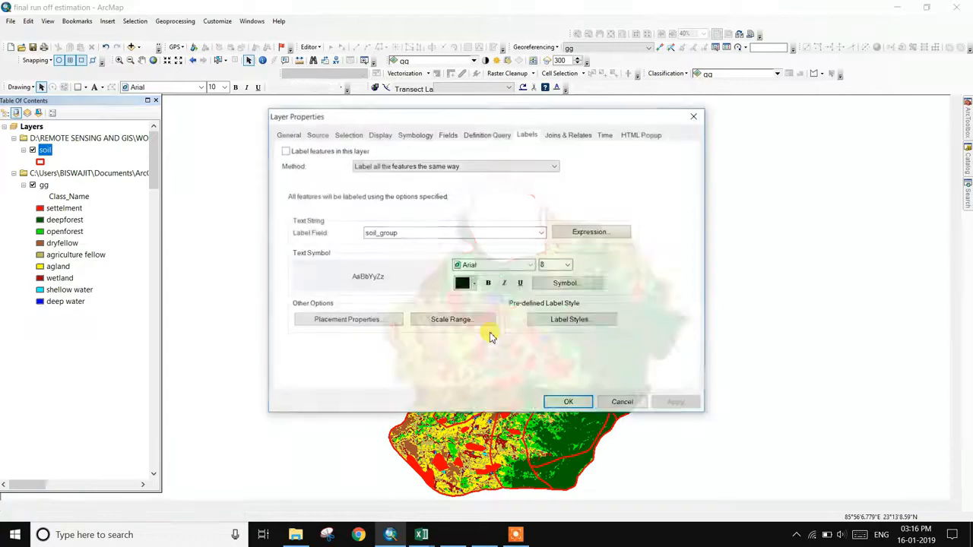
left_click(284, 151)
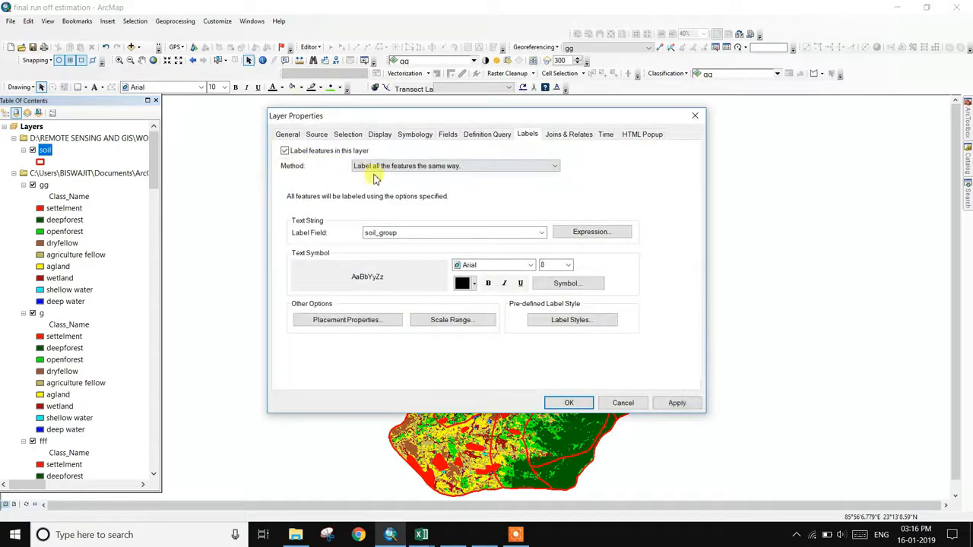
left_click(490, 165)
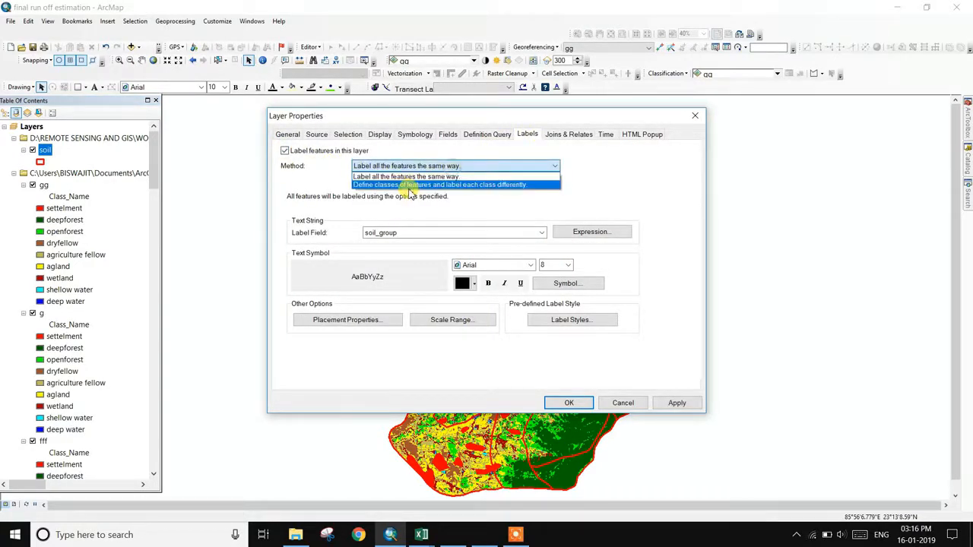
left_click(409, 186)
left_click(418, 234)
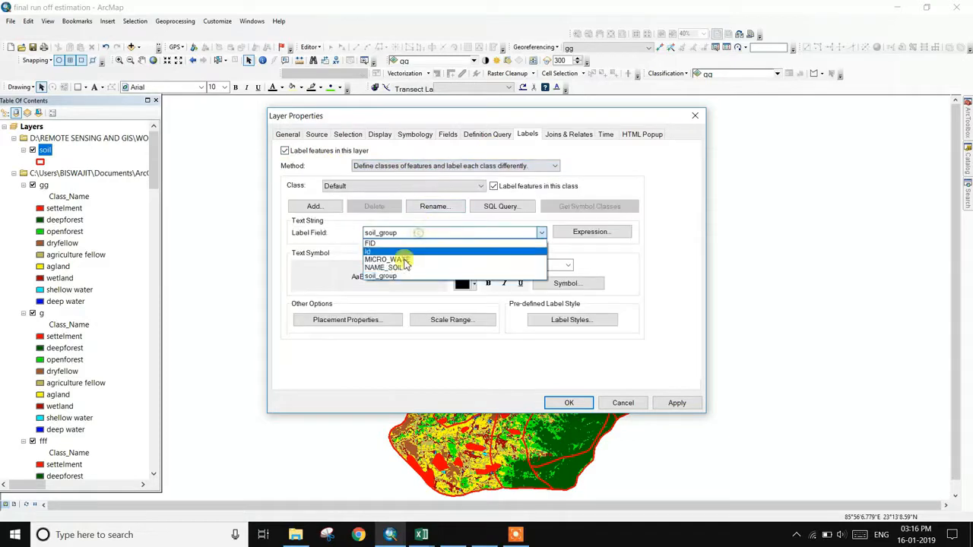
left_click(390, 276)
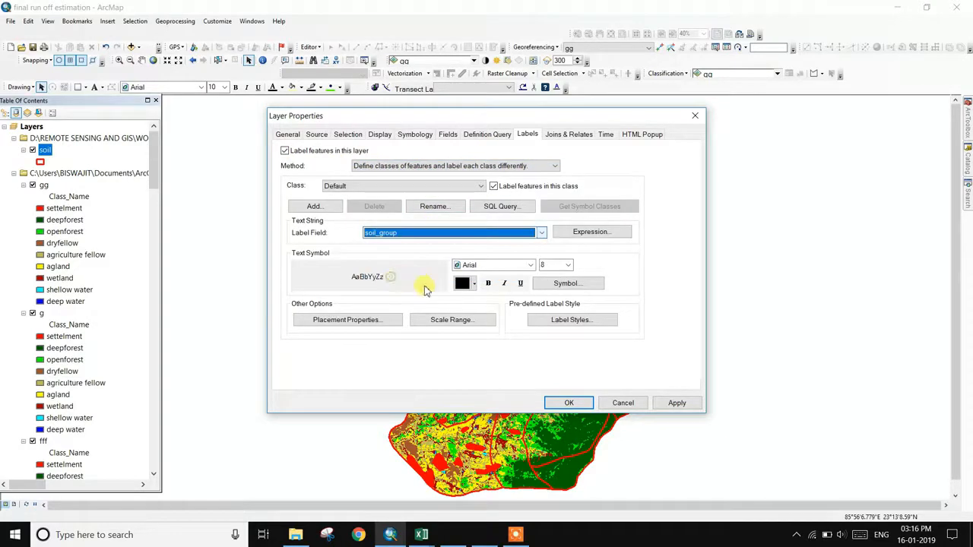
- Set the soil label text size to 12, choose a label colour, and apply
left_click(568, 265)
left_click(549, 307)
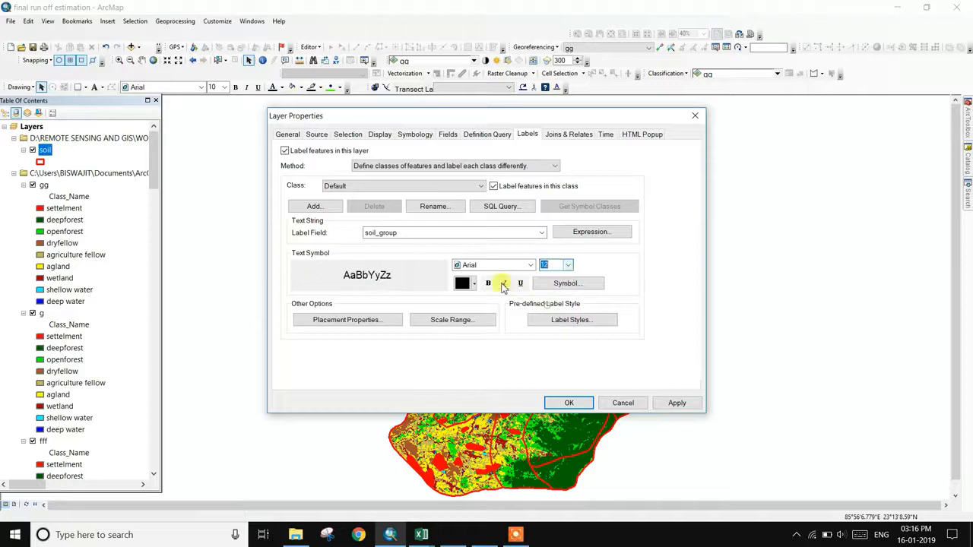
left_click(475, 283)
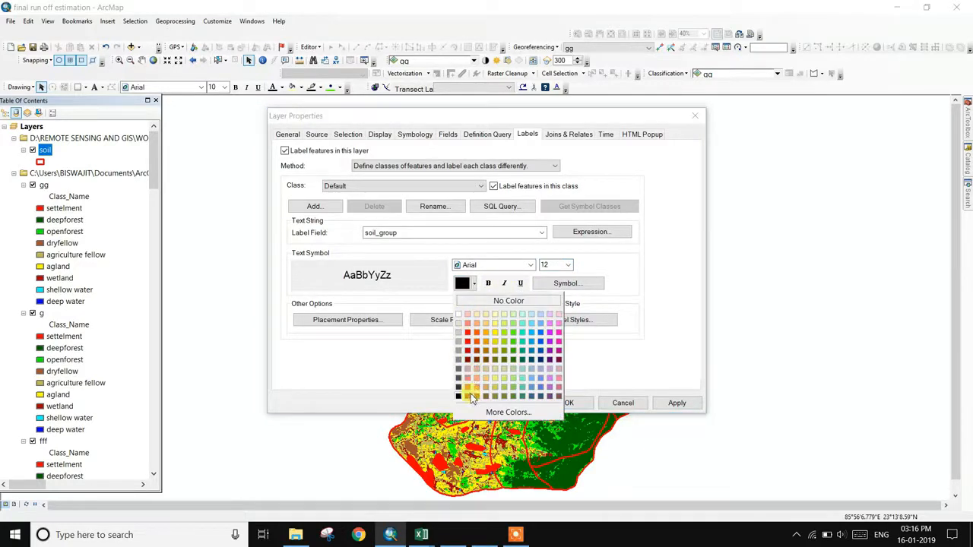
left_click(508, 397)
left_click(677, 402)
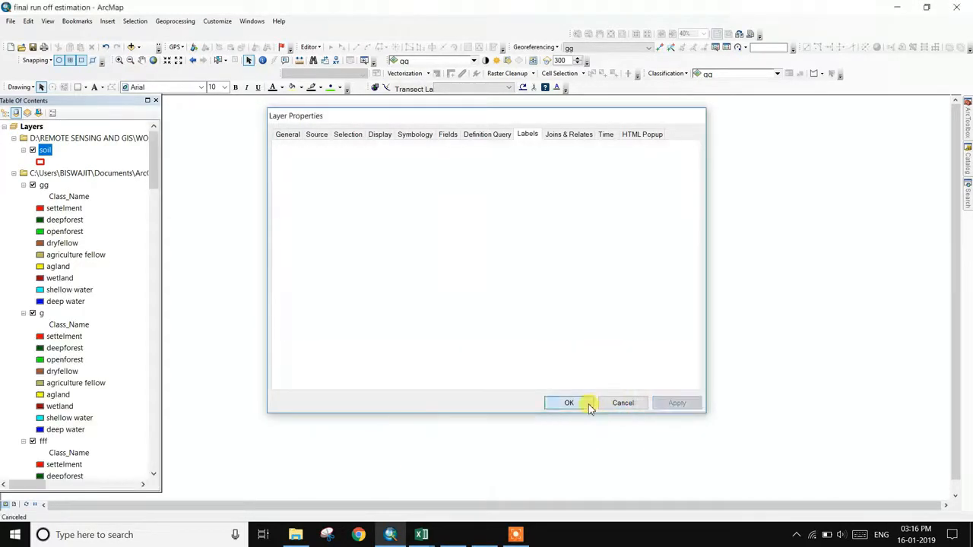
left_click(569, 403)
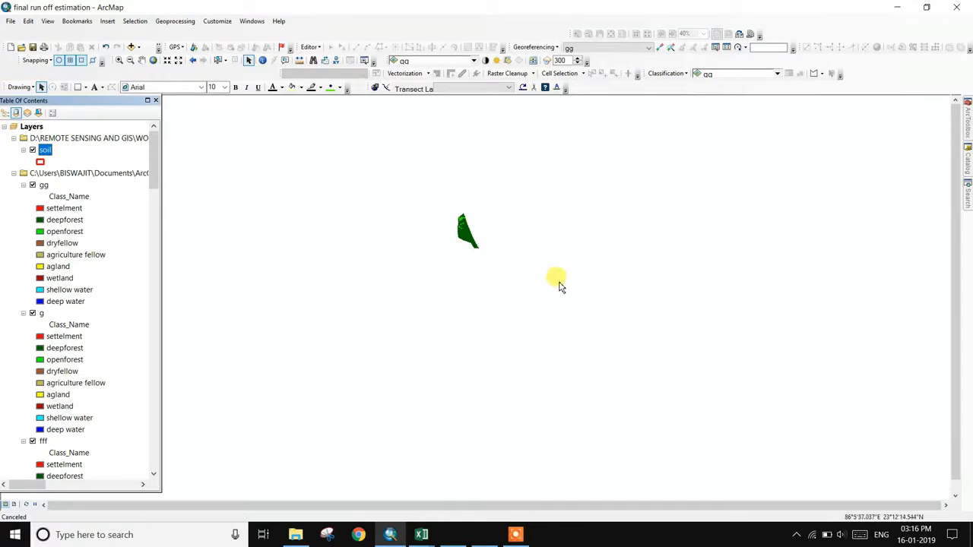
- Zoom into the watershed until soil-group letters like A and C are readable, and scroll the Table of Contents down
scroll(553, 276, "down", 1)
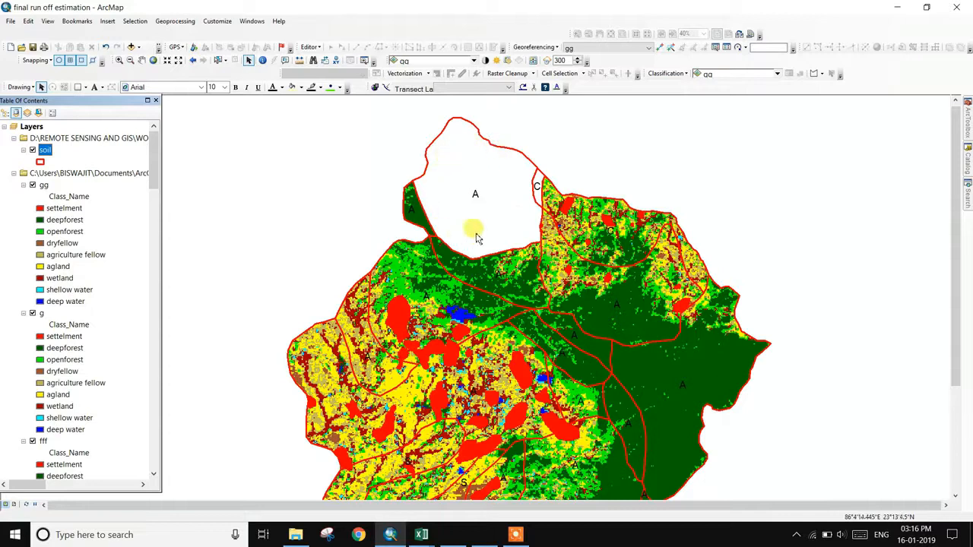
left_click_drag(155, 177, 144, 480)
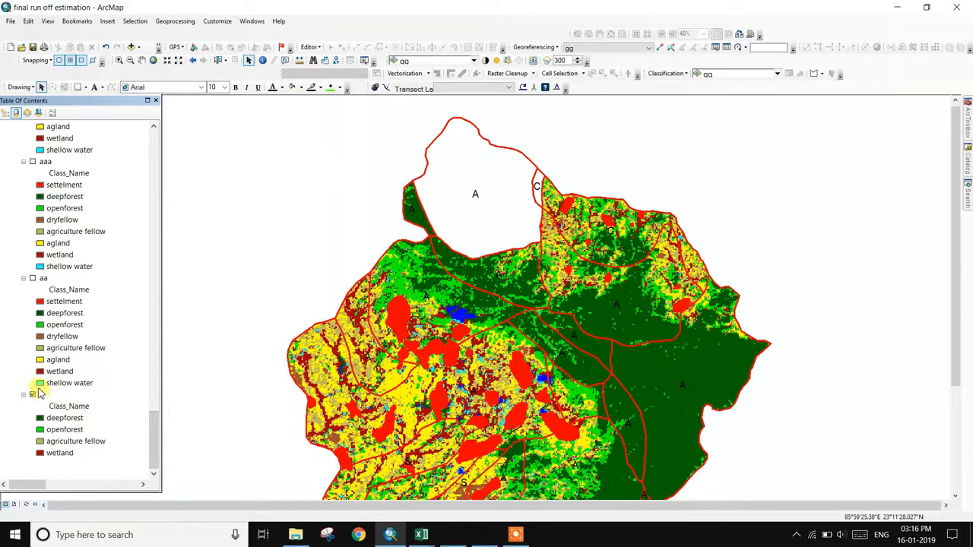
- Open layer a's attribute table, select all four class records and copy them
right_click(42, 396)
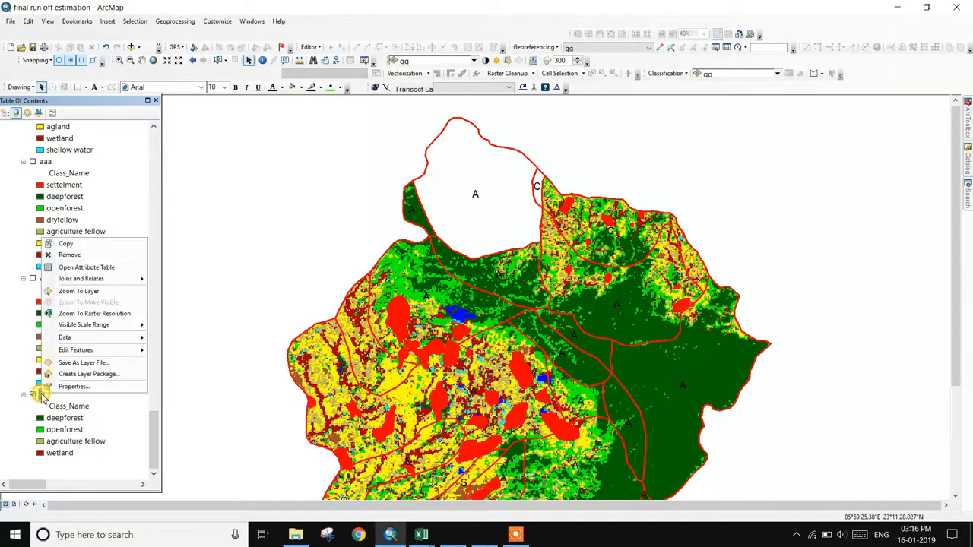
left_click(95, 268)
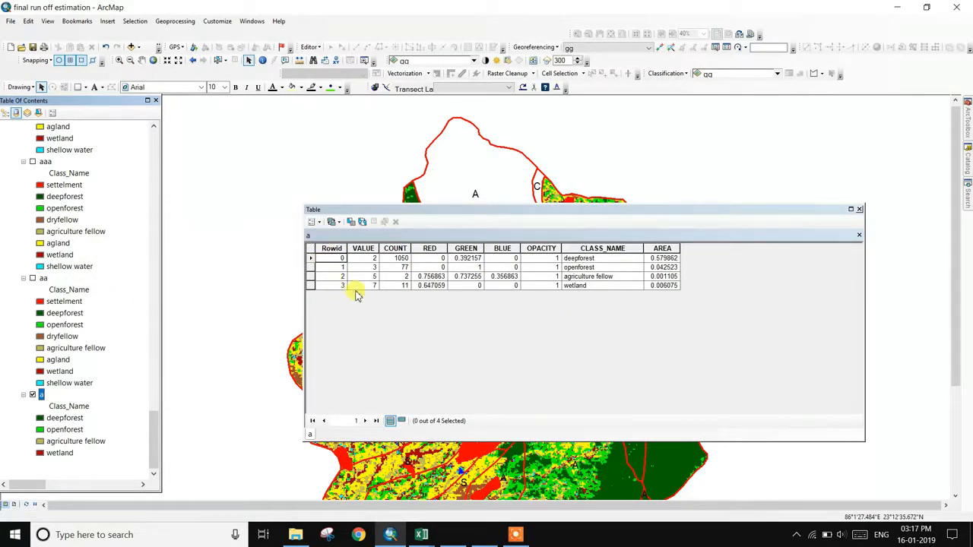
left_click(312, 287)
mouse_move(312, 284)
left_mouse_down()
mouse_move(311, 260)
mouse_move(311, 285)
left_mouse_up()
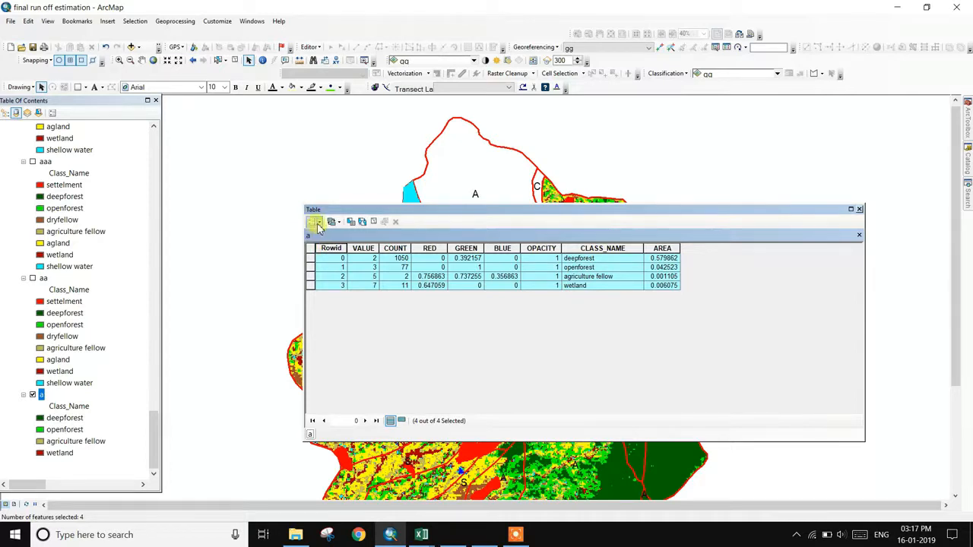
left_click(319, 226)
left_click(515, 534)
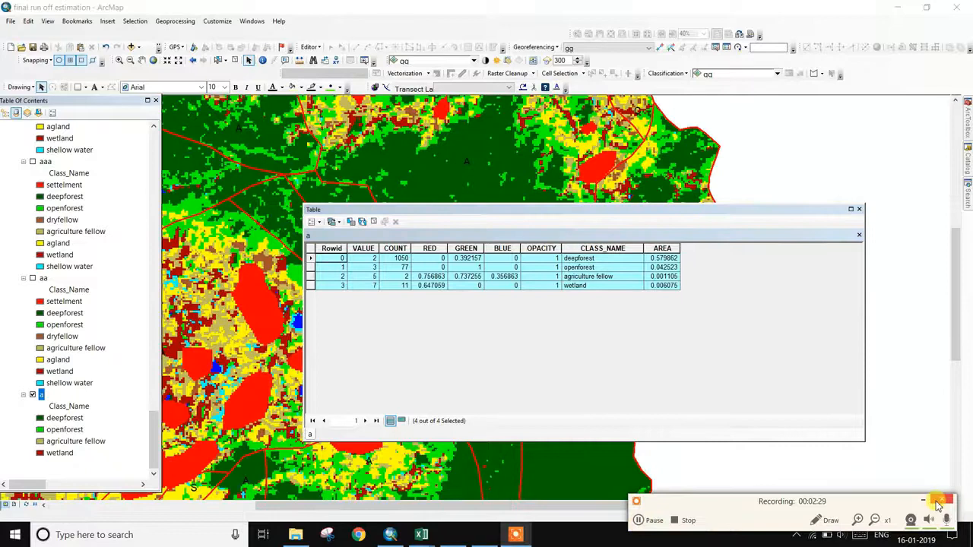
left_click(939, 500)
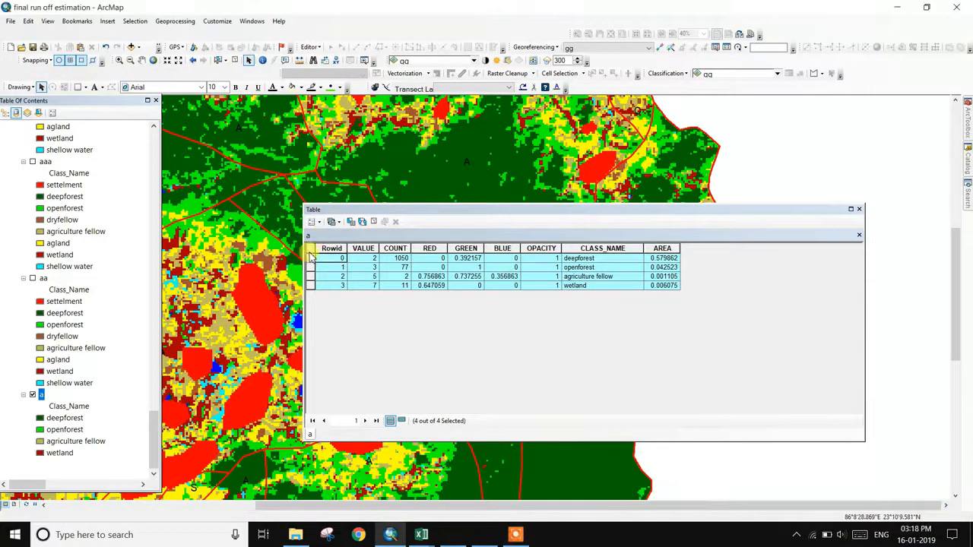
left_click(310, 257)
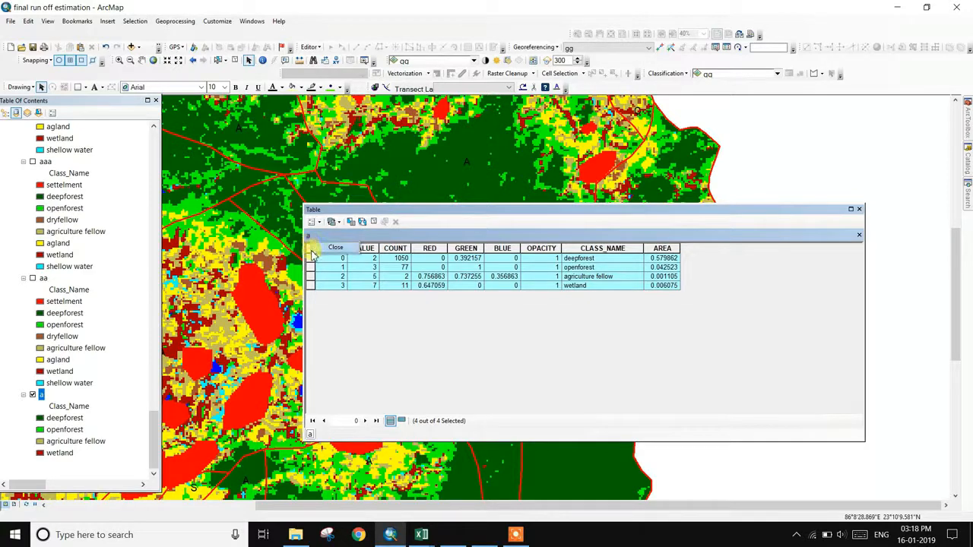
right_click(311, 260)
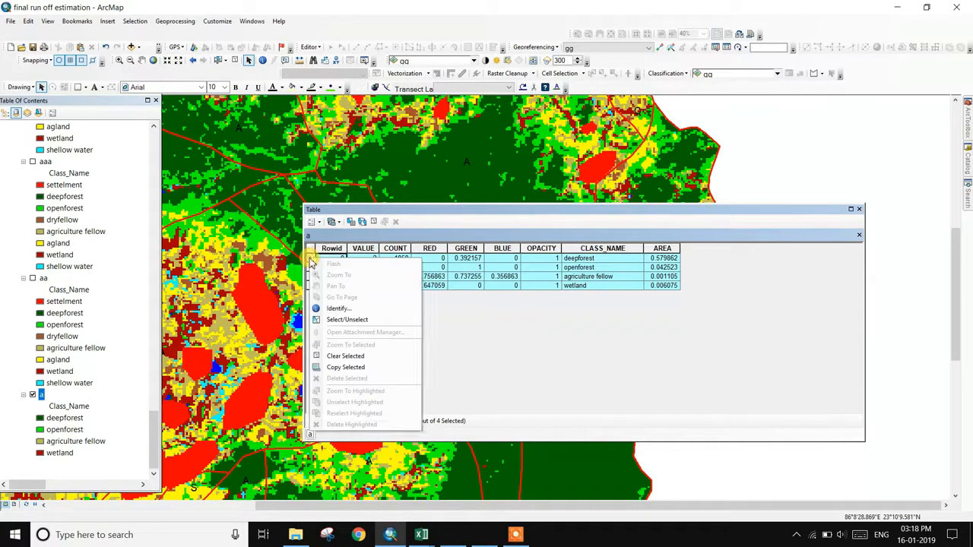
left_click(346, 367)
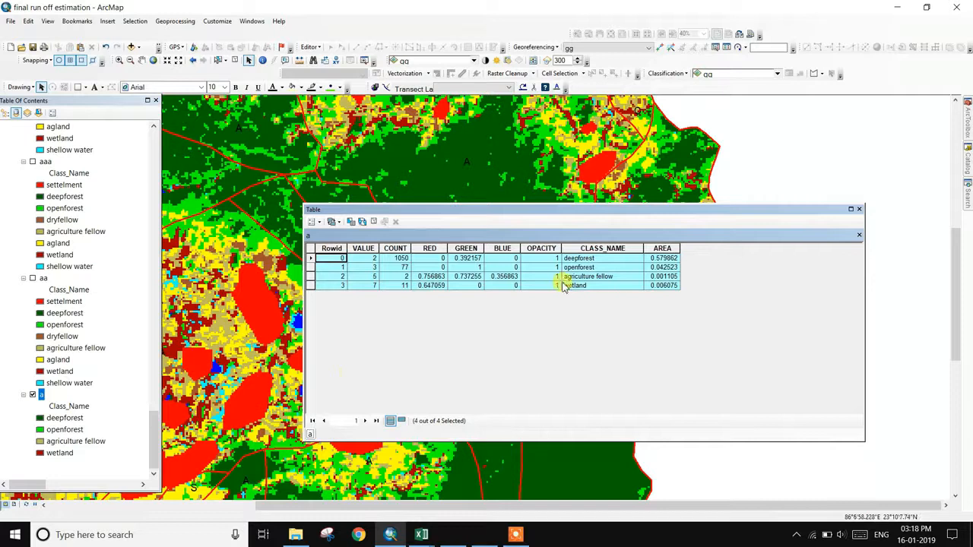
- Paste layer a's class records into the RUN OFF ESTIMATION CN workbook and move the block to G5
left_click(422, 532)
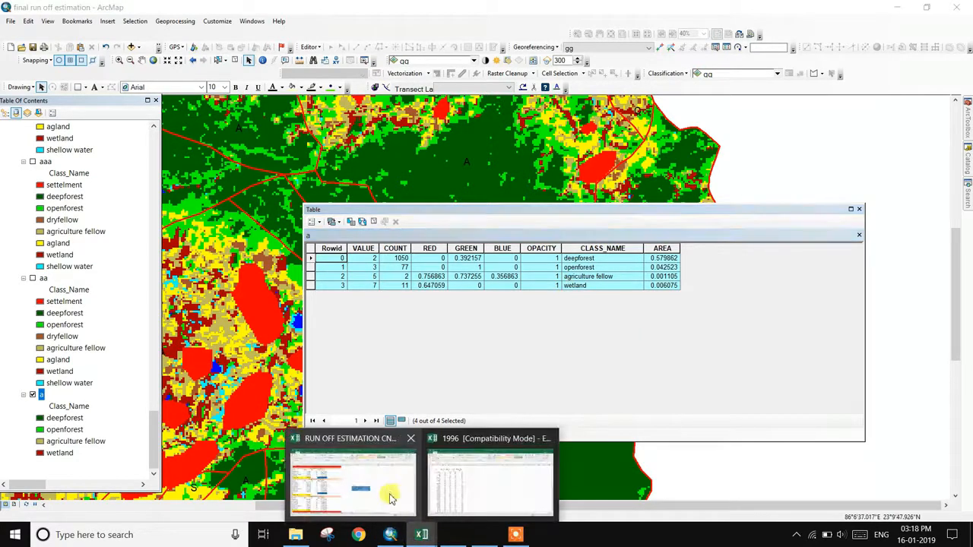
left_click(391, 498)
right_click(672, 165)
left_click(694, 218)
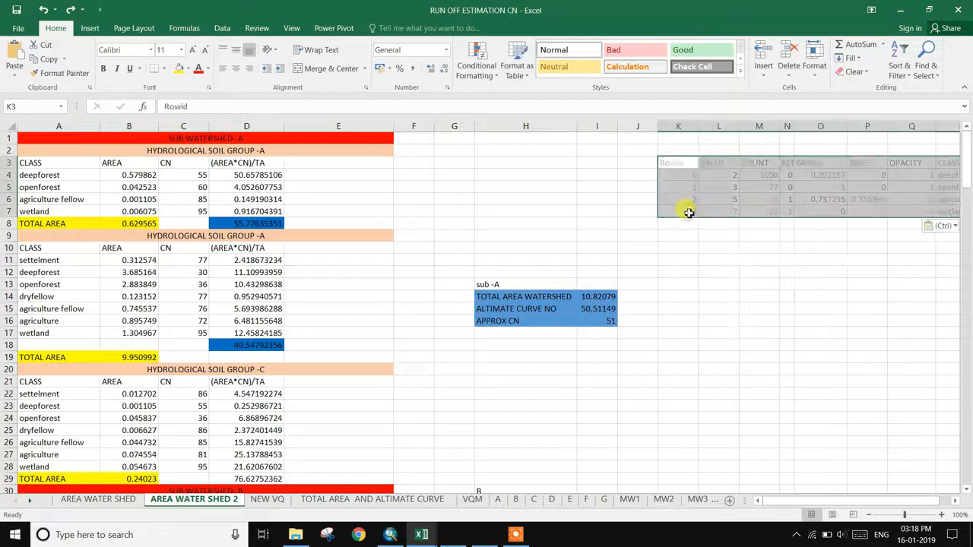
left_click_drag(806, 502, 844, 508)
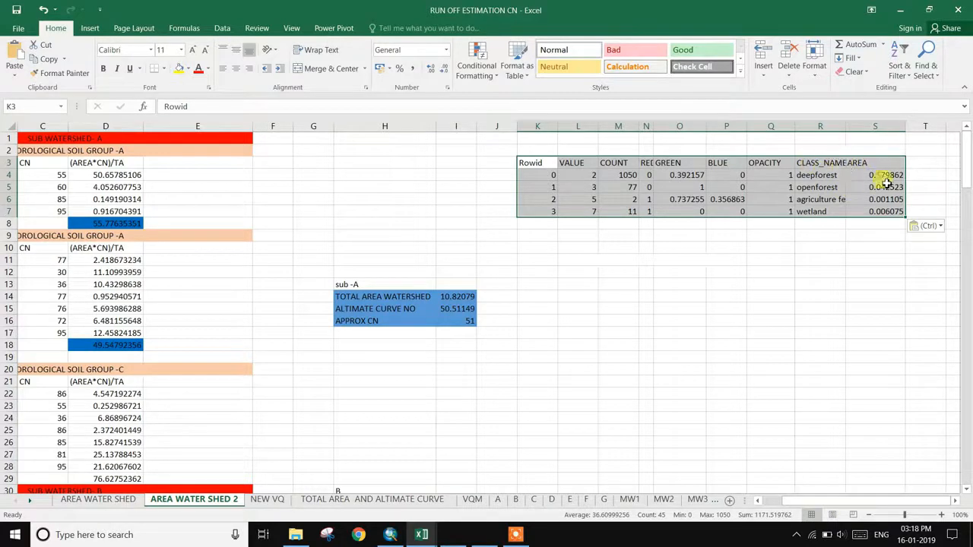
left_click_drag(806, 158, 646, 184)
- Widen column N to show class names and select the CLASS_NAME and AREA values
left_click_drag(825, 502, 806, 498)
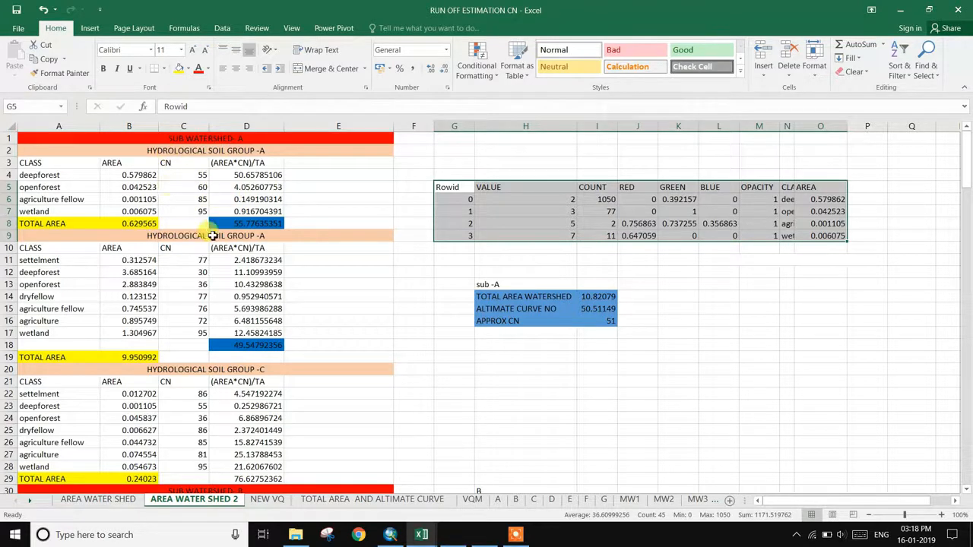
left_click_drag(794, 131, 825, 128)
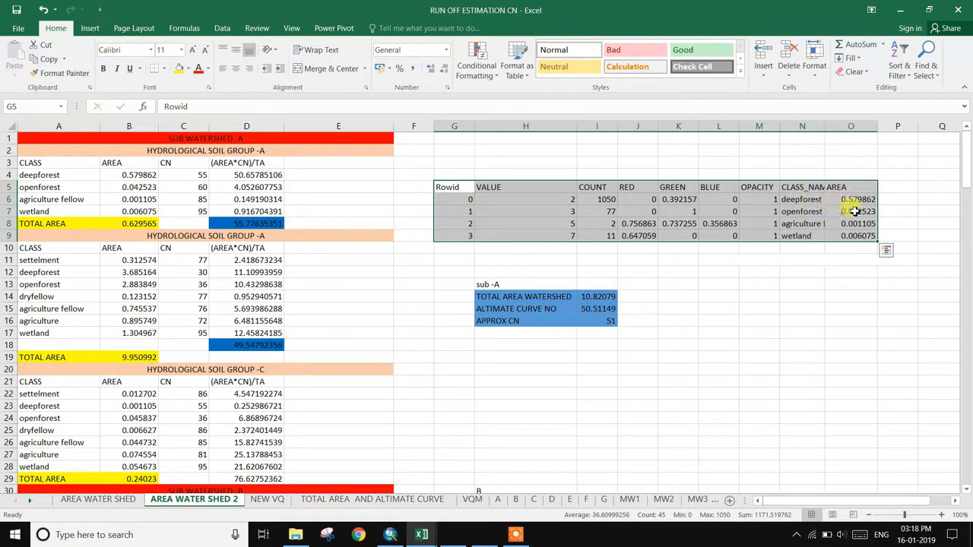
left_click_drag(787, 188, 827, 237)
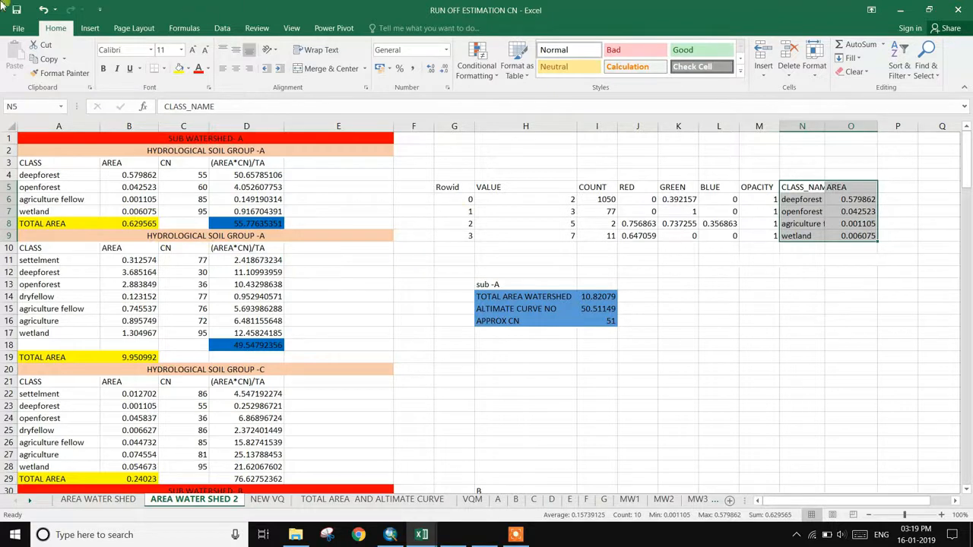
left_click(390, 534)
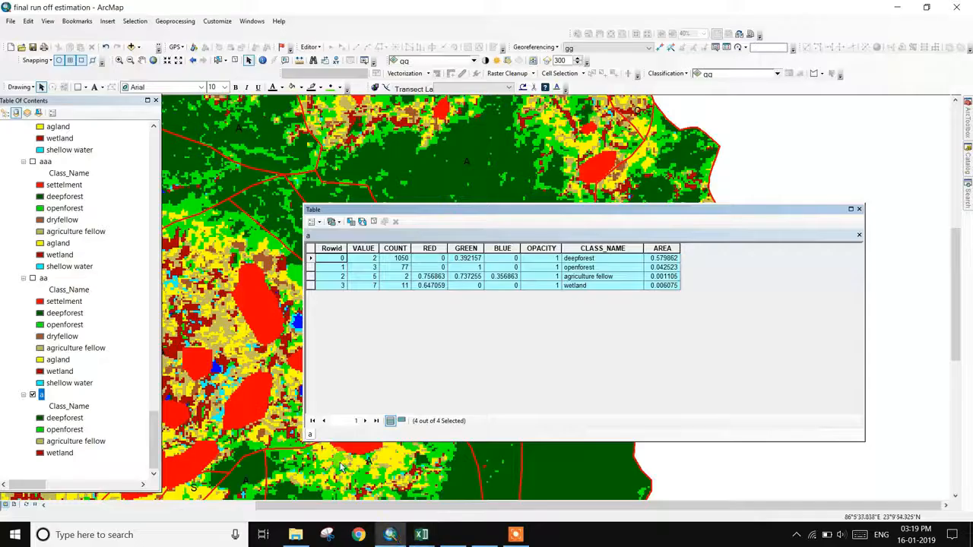
- Close the attribute table, bring the whole watershed into view, and switch off layer a
left_click(860, 210)
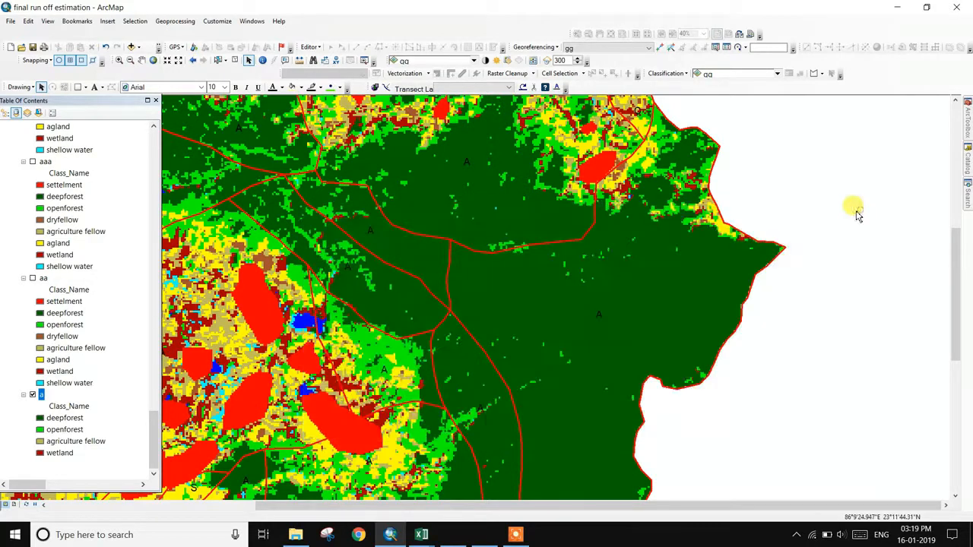
scroll(364, 308, "up", 3)
scroll(358, 310, "down", 3)
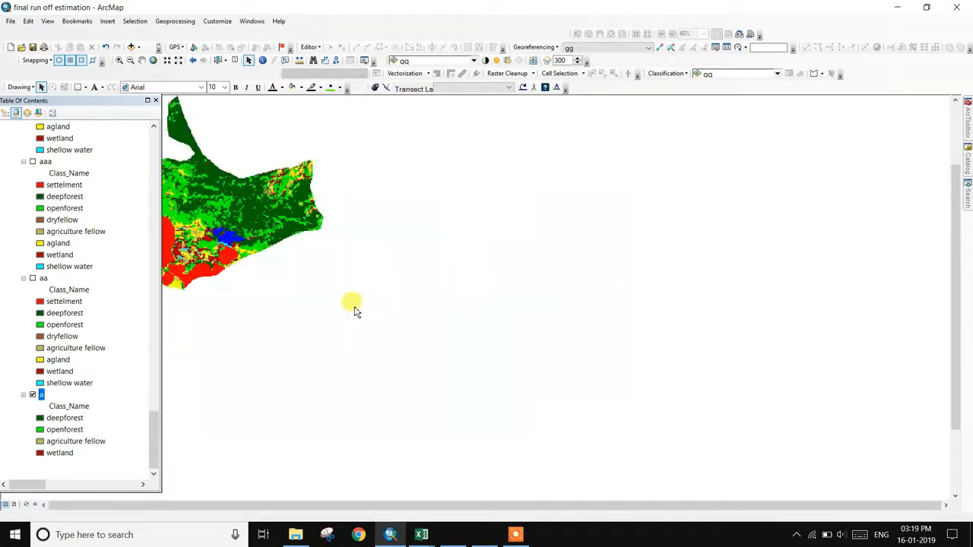
left_click_drag(295, 251, 485, 304)
scroll(485, 304, "up", 4)
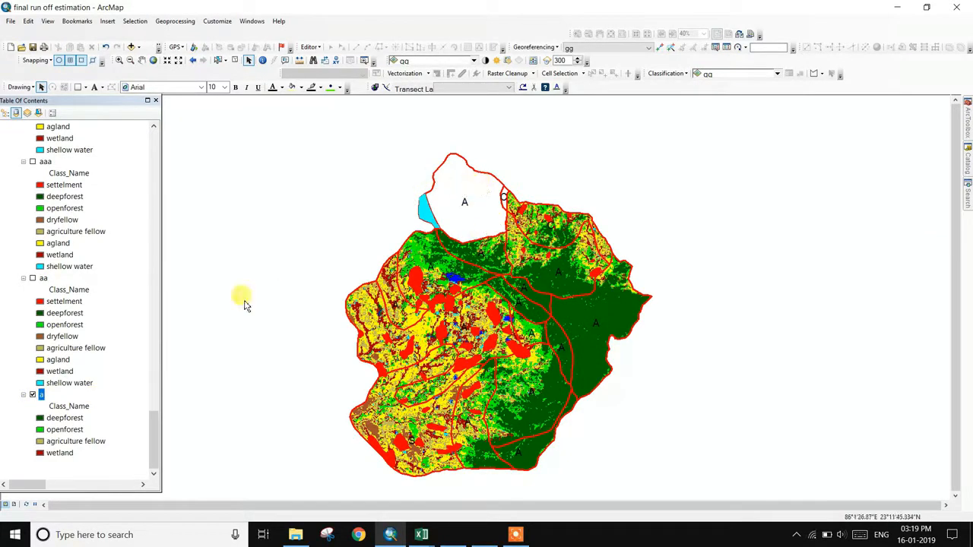
left_click(33, 395)
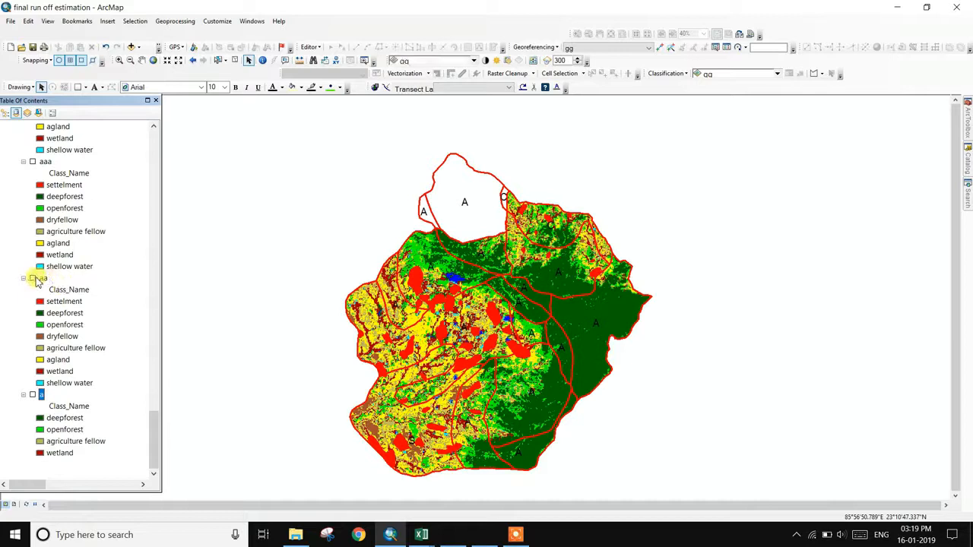
- Switch on layer aa, open its attribute table, and begin selecting its land-cover rows
left_click(33, 278)
right_click(42, 278)
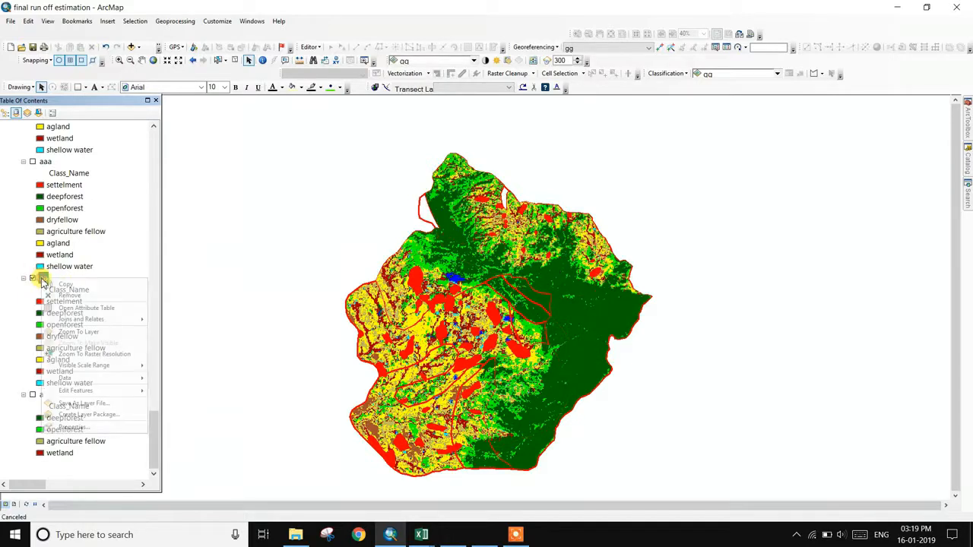
left_click(84, 308)
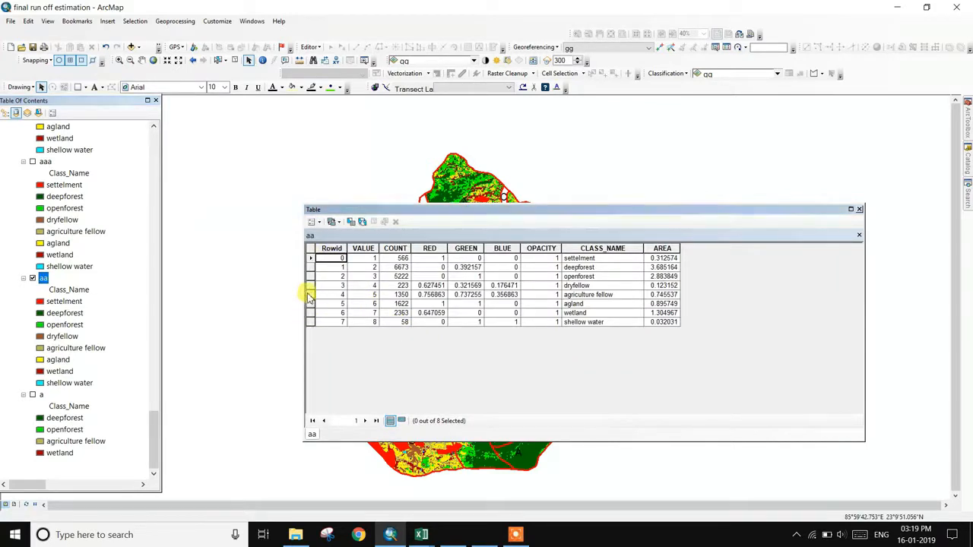
left_click(310, 321)
left_click(310, 313, "ctrl")
left_click(310, 303, "ctrl")
left_click(310, 294)
left_click(312, 287, "ctrl")
left_click(310, 304, "ctrl")
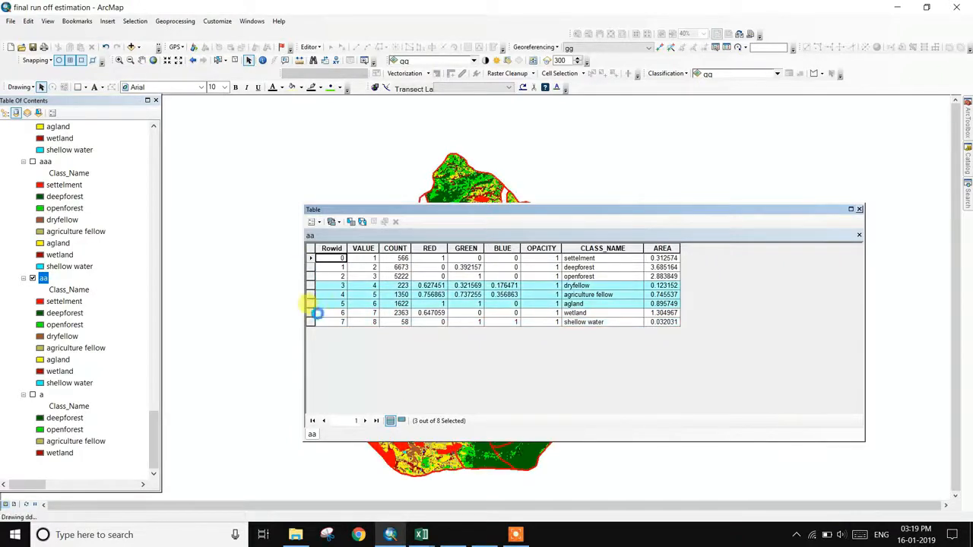
left_click(311, 321)
left_click(312, 303, "ctrl")
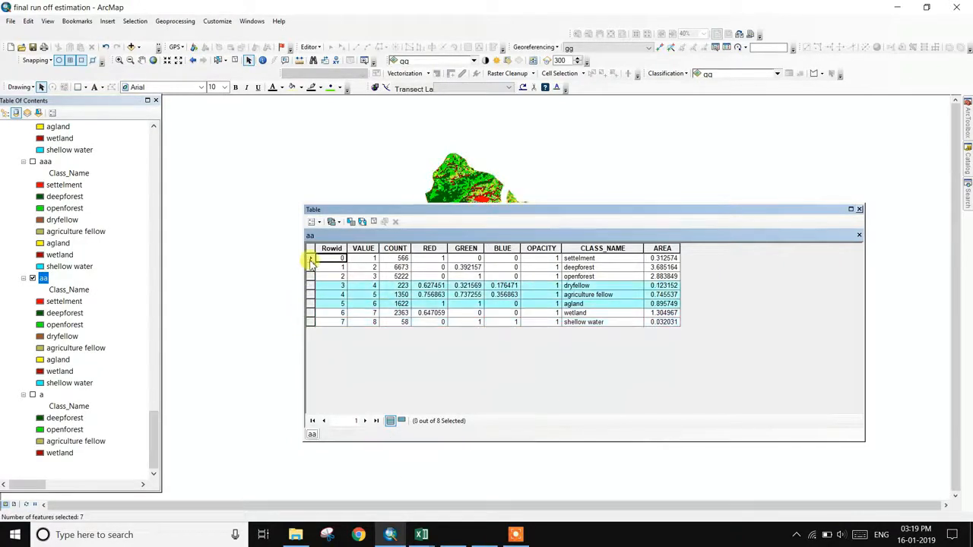
left_click(311, 316)
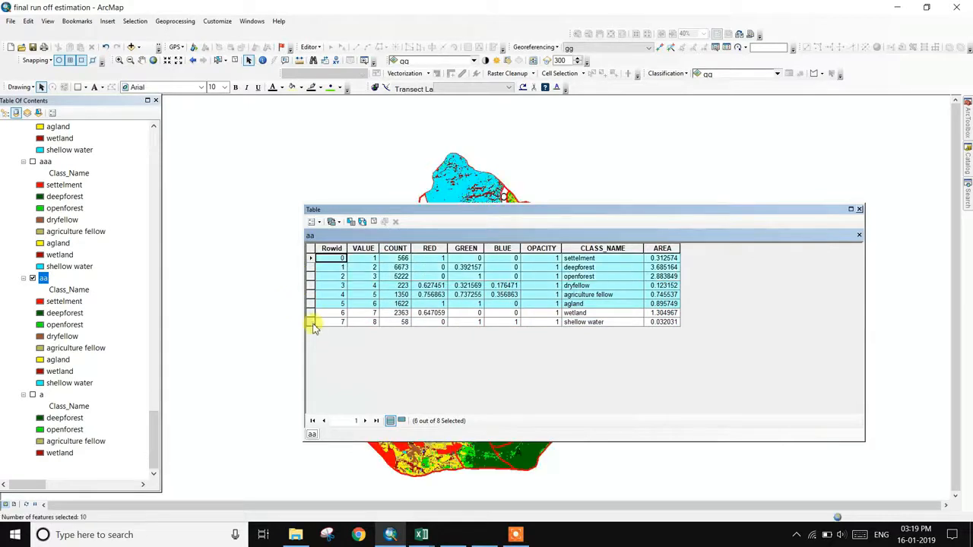
- Select all eight aa class rows, including deepforest at 3.685164, and copy them
left_click(311, 257)
left_click(312, 304, "shift")
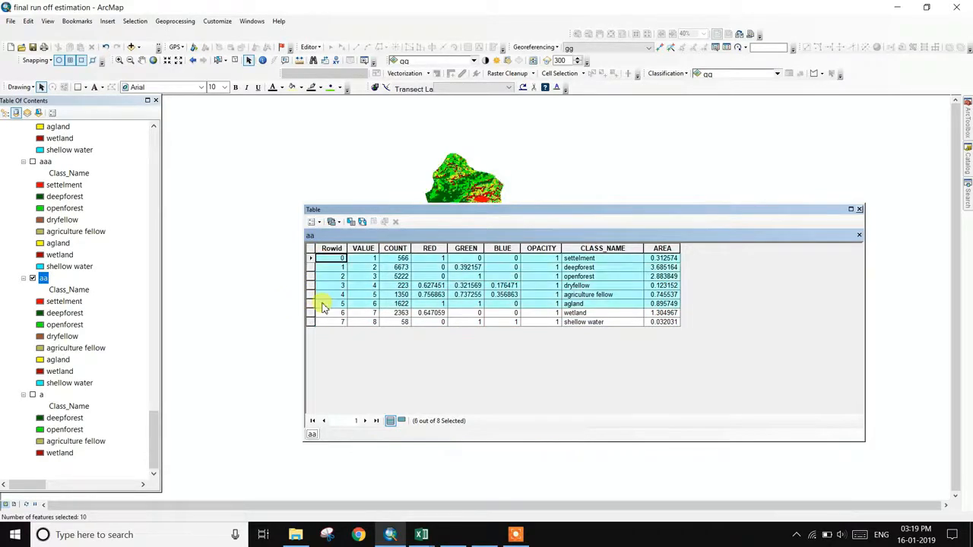
left_click(313, 312)
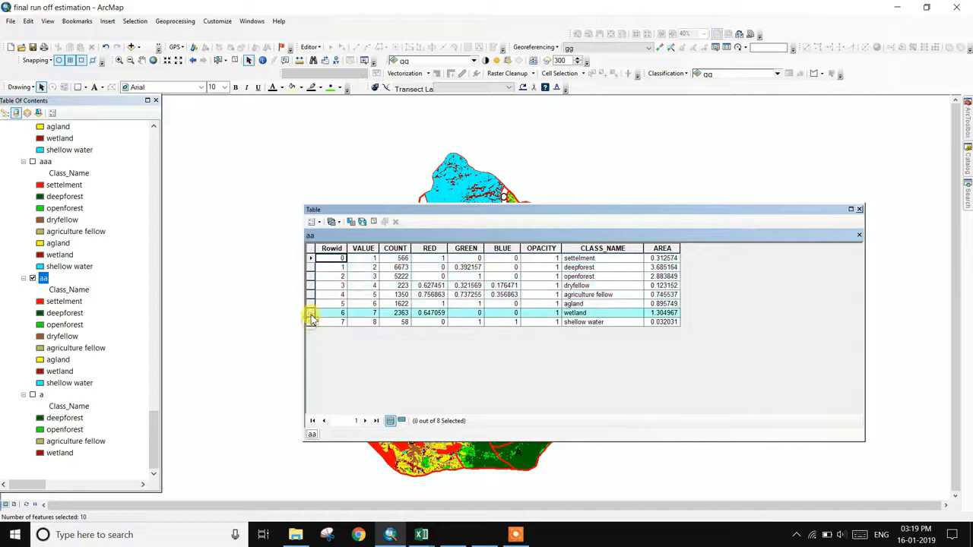
left_click_drag(312, 312, 310, 283)
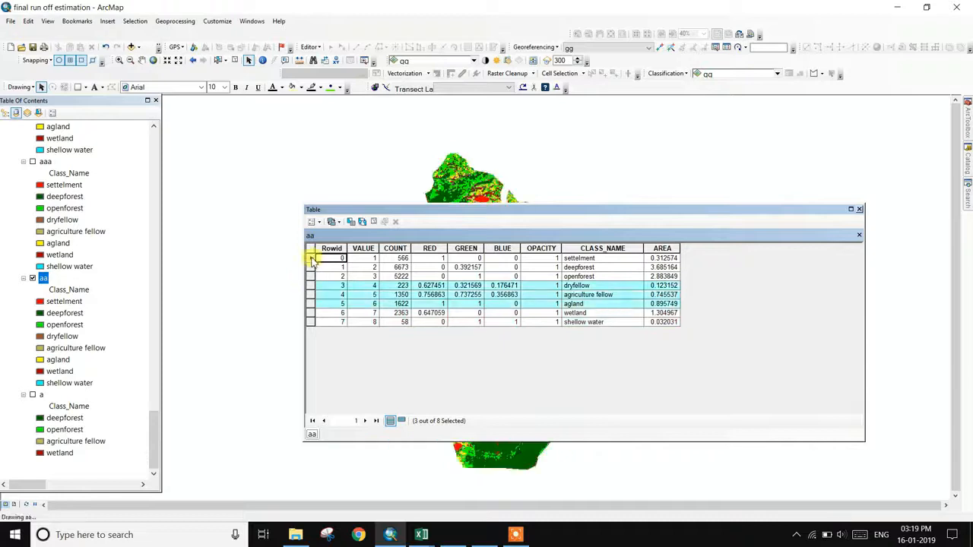
left_click(311, 322)
left_click(310, 312)
left_click(310, 304)
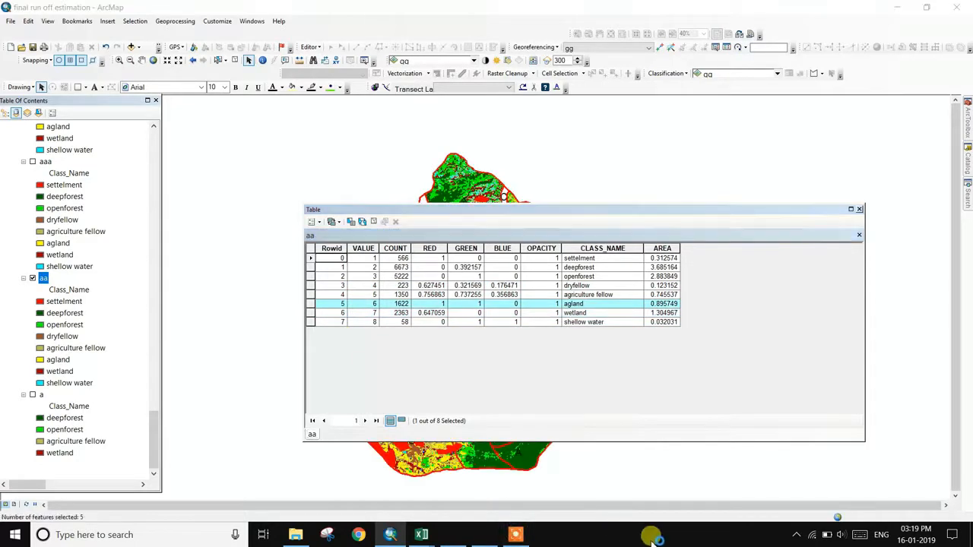
left_click(515, 534)
left_click(642, 521)
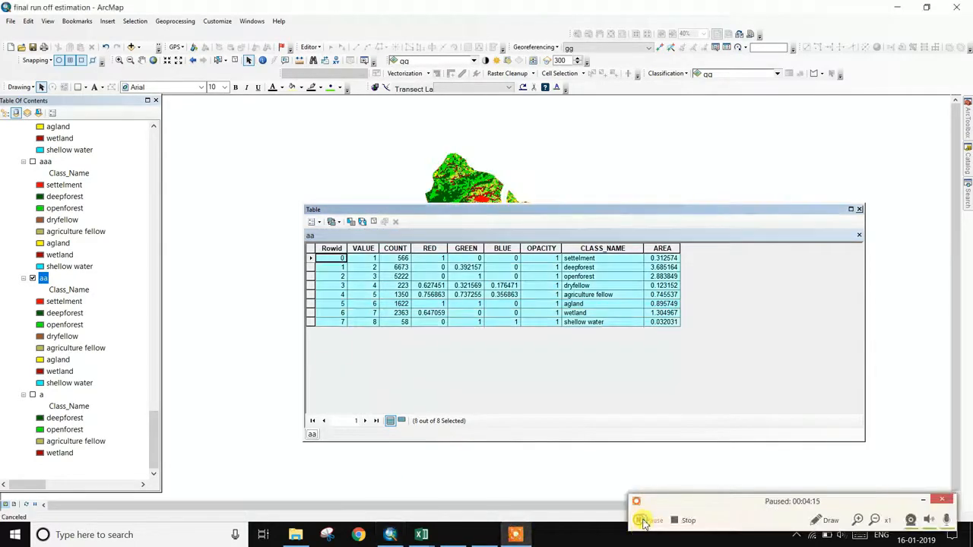
left_click(643, 521)
left_click(923, 500)
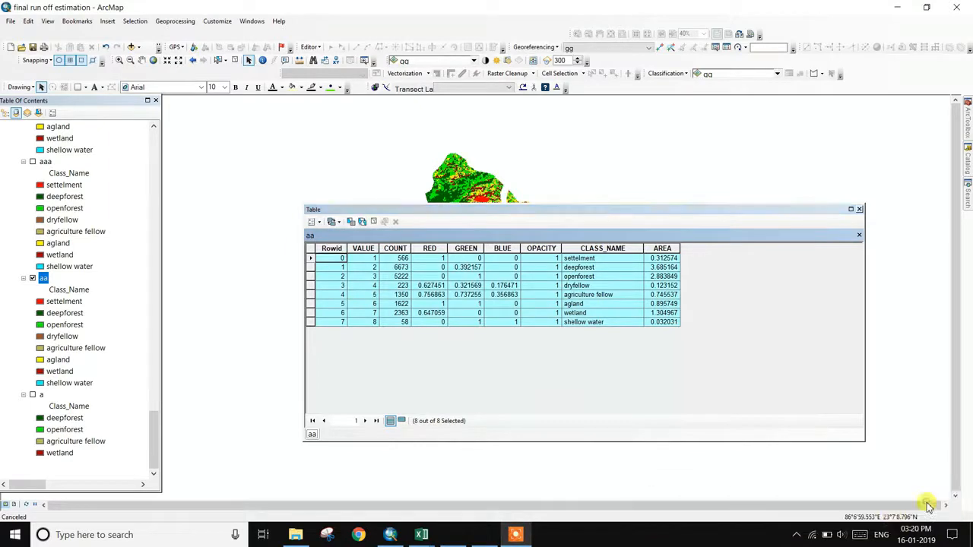
right_click(312, 259)
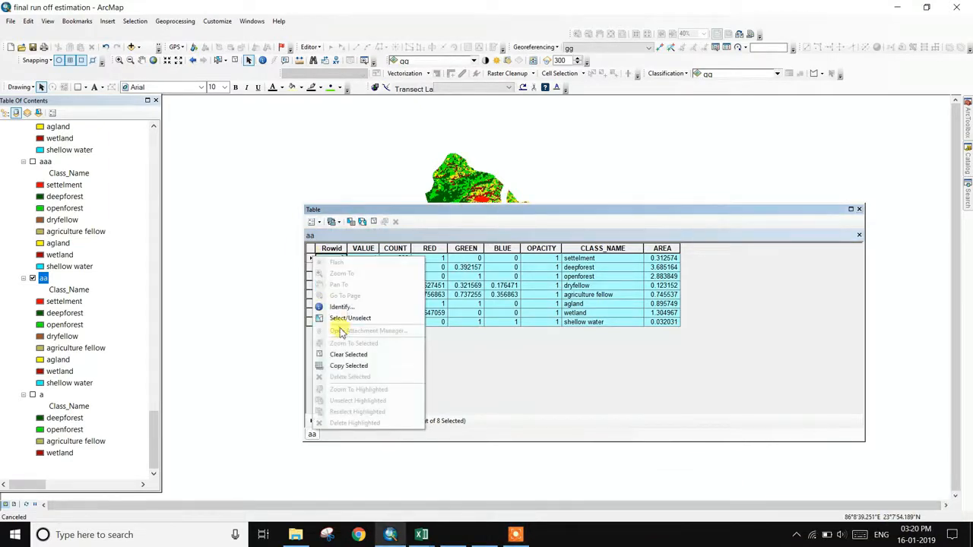
left_click(348, 365)
- Paste layer aa's eight class records with their areas into the sheet, move them to G19, and select the names and areas
mouse_move(423, 535)
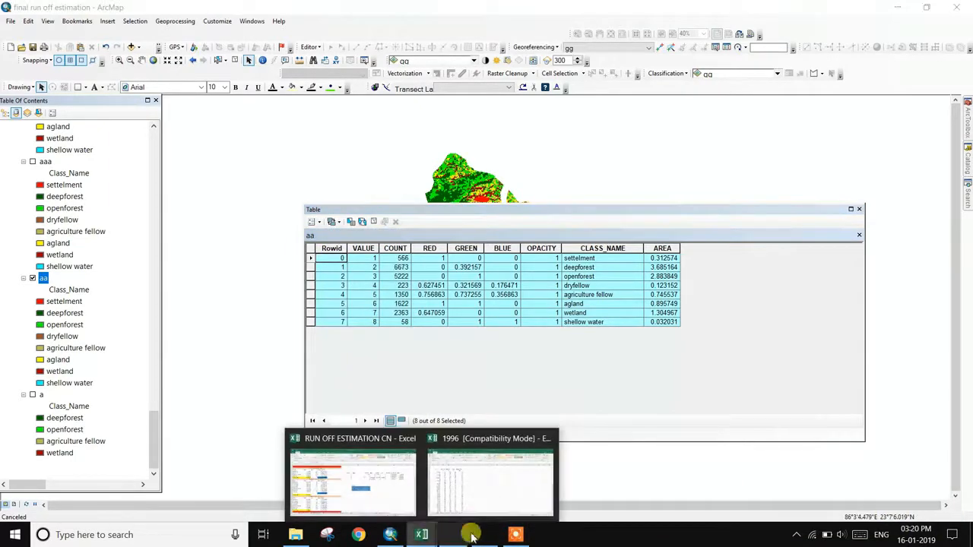
left_click(414, 483)
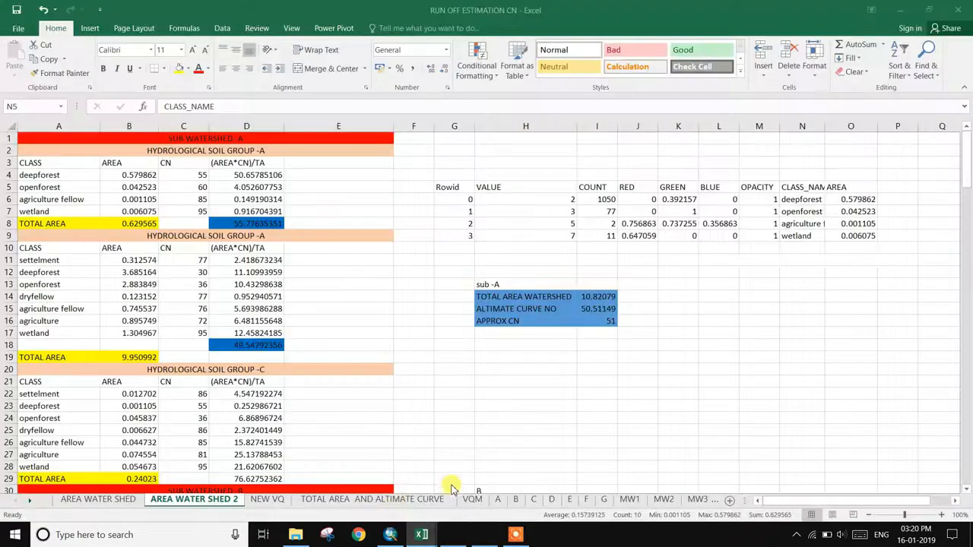
left_click(660, 334)
right_click(660, 334)
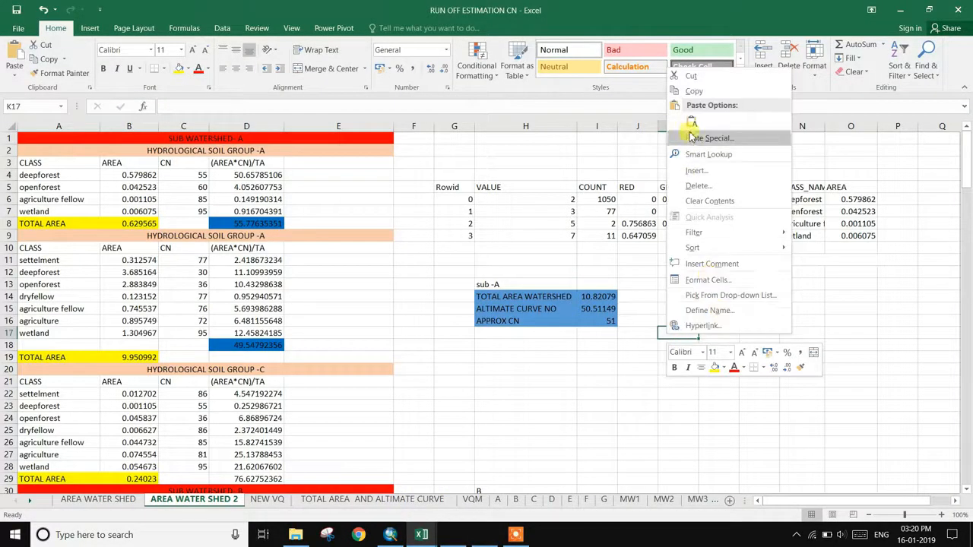
left_click(692, 123)
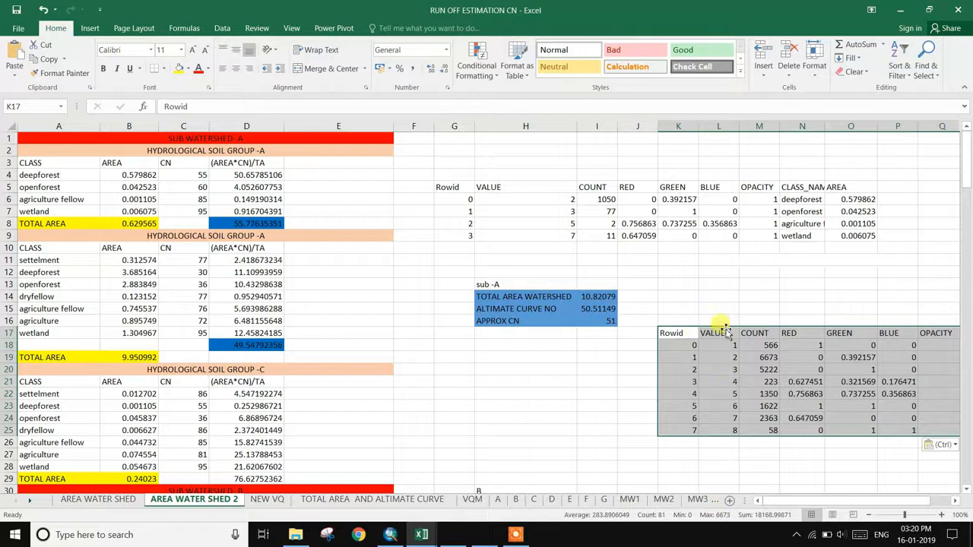
left_click_drag(729, 329, 639, 394)
left_click(715, 288)
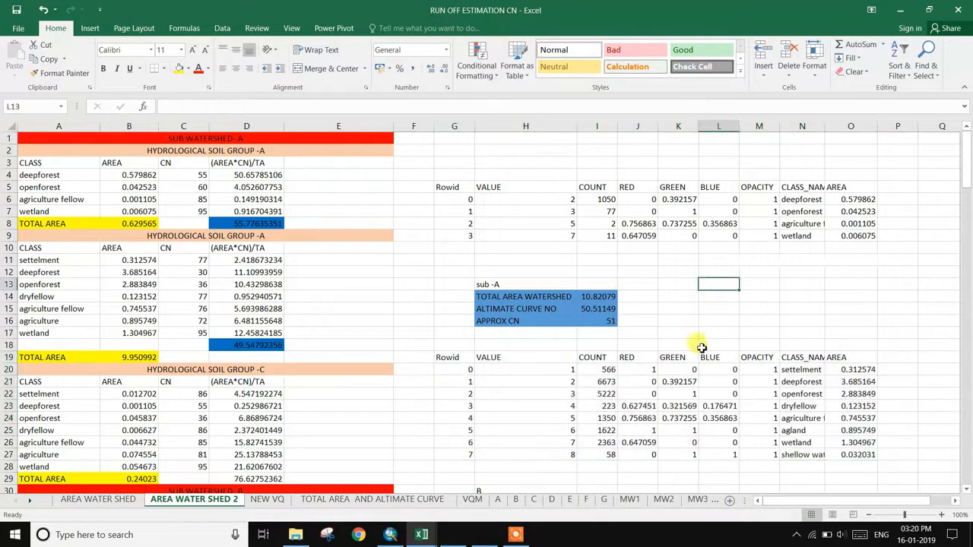
left_click_drag(784, 355, 847, 453)
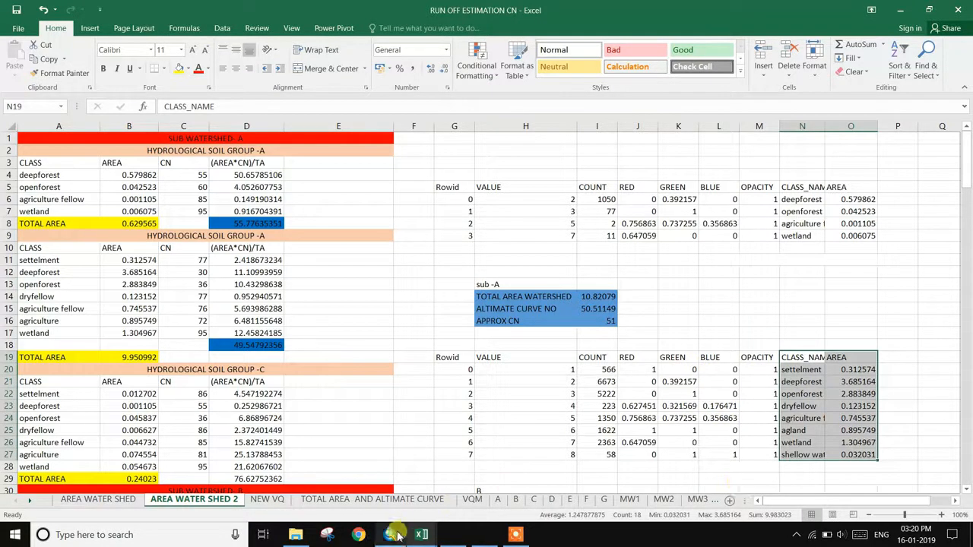
- Close layer aa's attribute table in ArcMap and zoom the map around the cyan water body
left_click(392, 534)
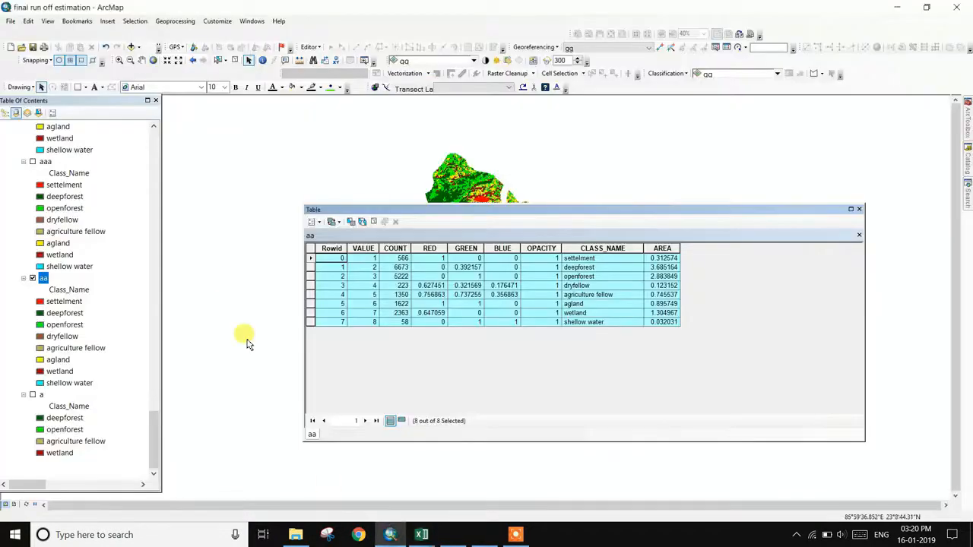
left_click(860, 209)
scroll(495, 501, "up", 2)
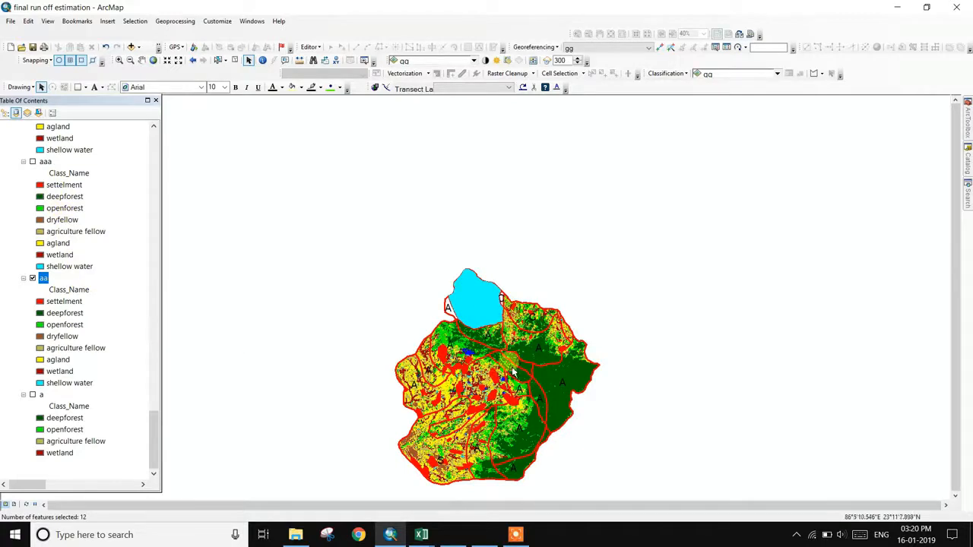
scroll(471, 278, "down", 2)
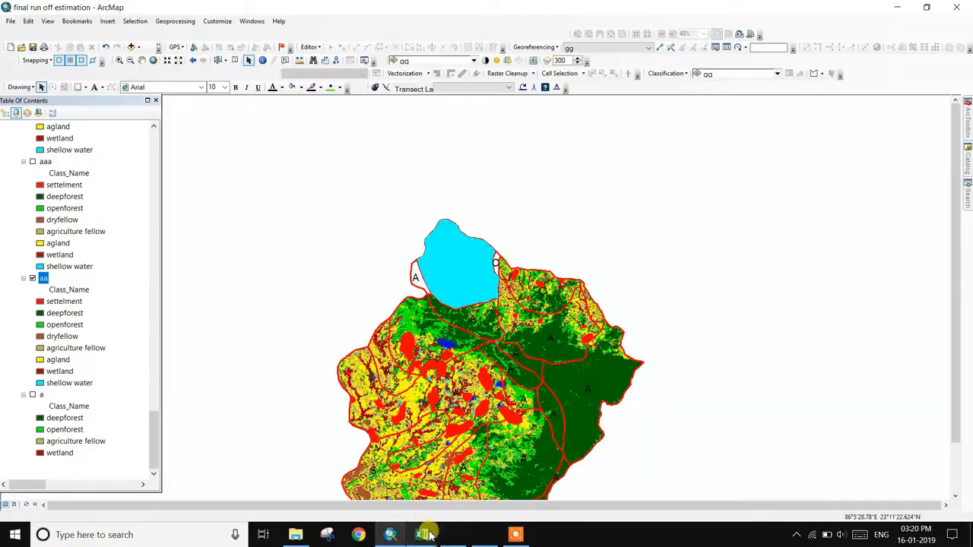
- Check the deepforest curve number in C4 against the curve number PDF and relabel the header HYDROLOGICAL SOIL GROUP -B
mouse_move(422, 532)
left_click(374, 500)
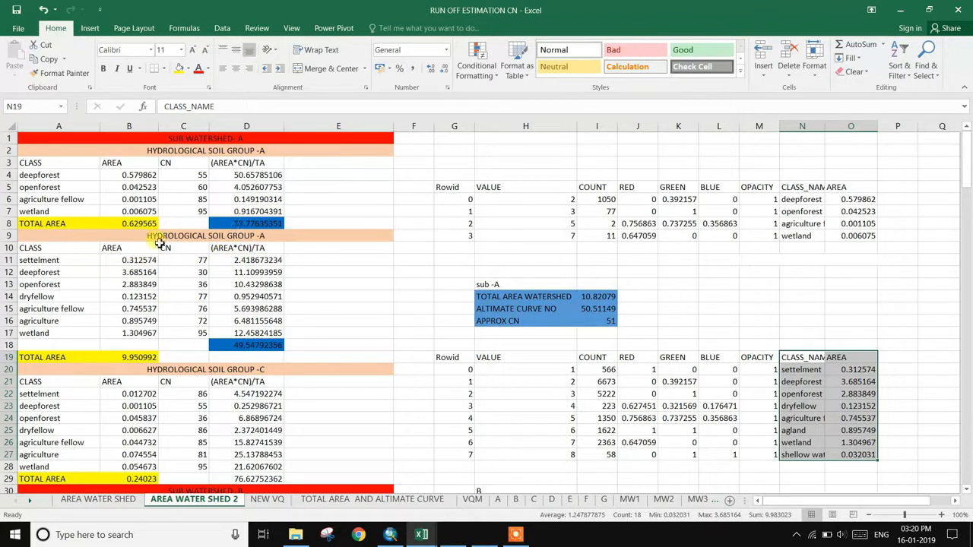
left_click(201, 176)
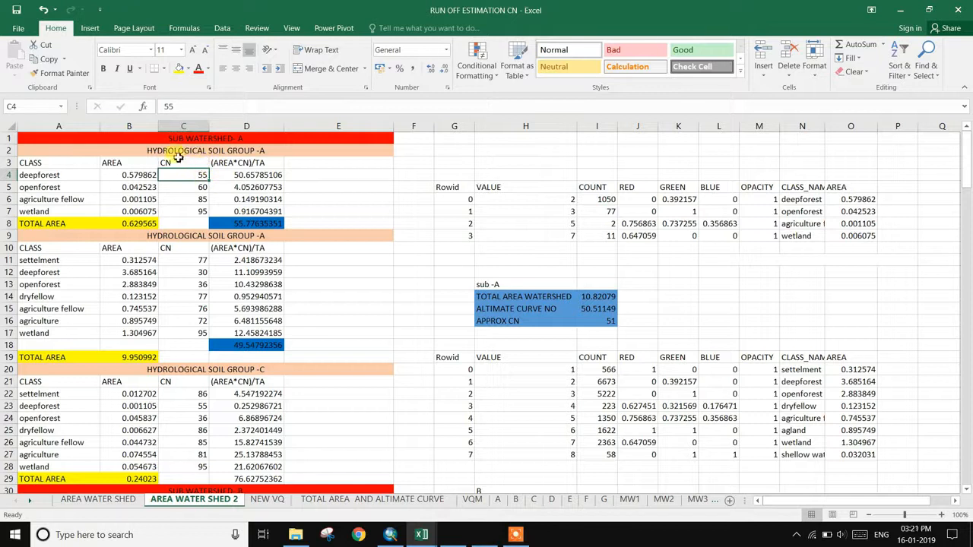
left_click(479, 540)
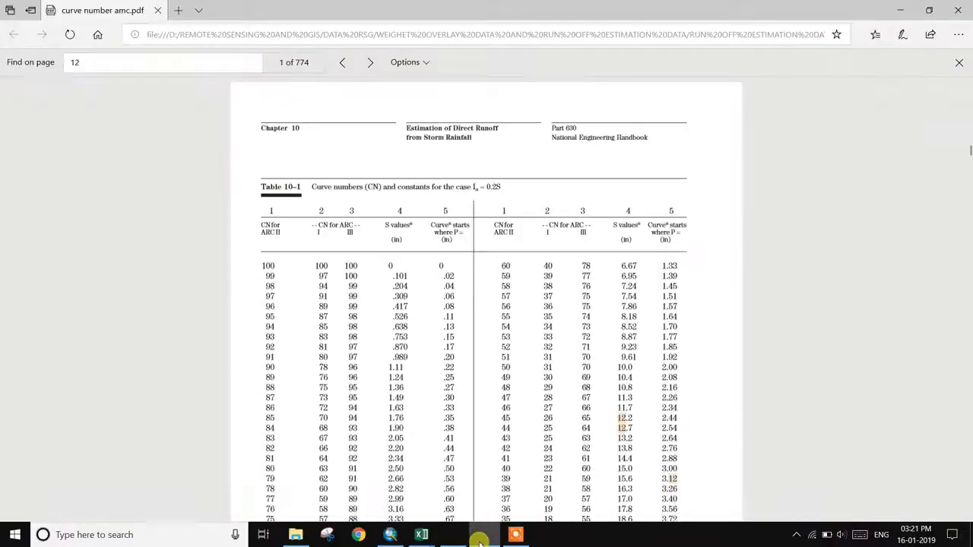
left_click(478, 540)
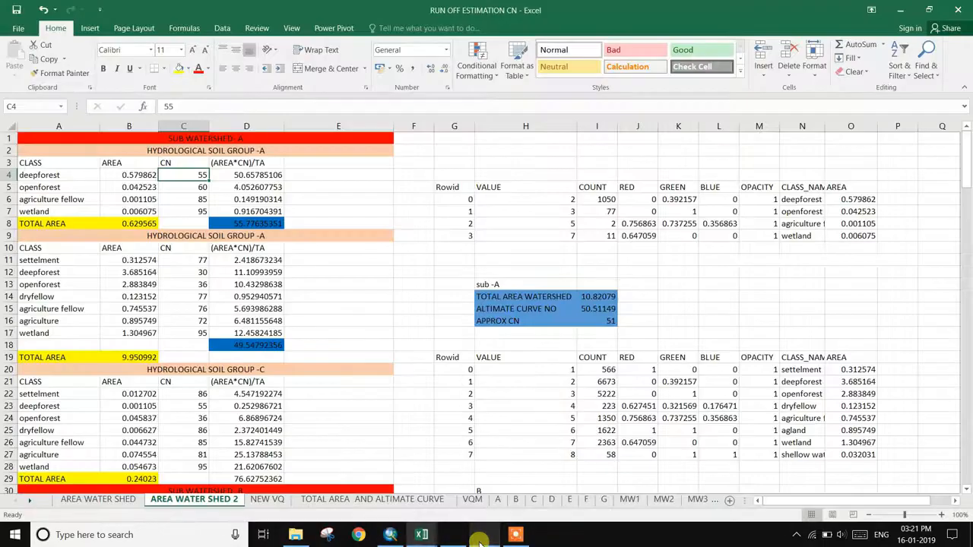
left_click(516, 534)
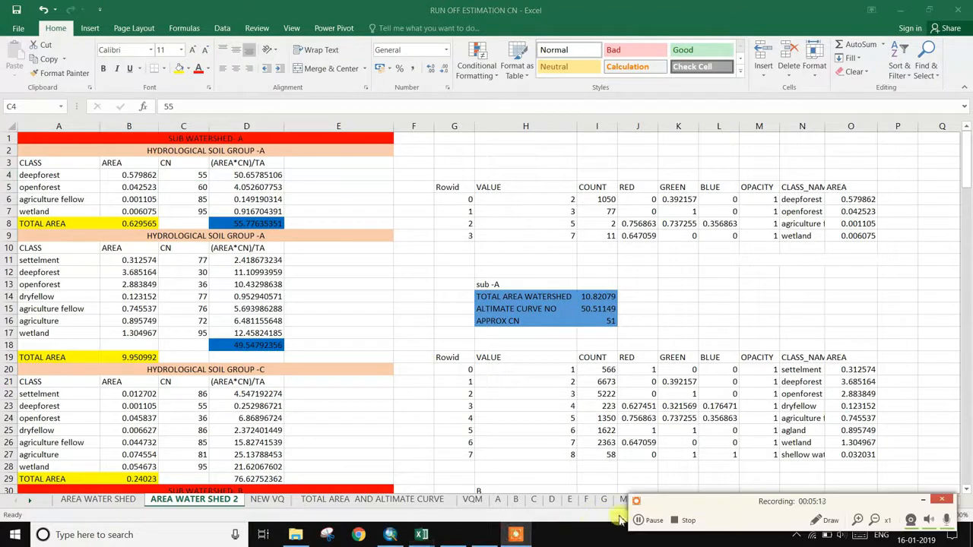
key("F8")
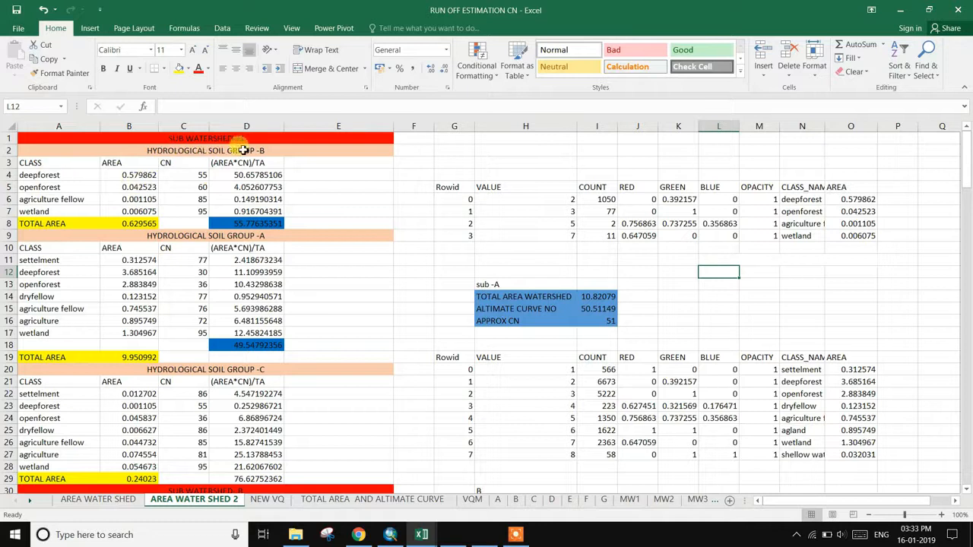
- Scroll the Wikipedia Runoff curve number article through its Selection and Values tables
left_click(358, 535)
scroll(323, 425, "up", 20)
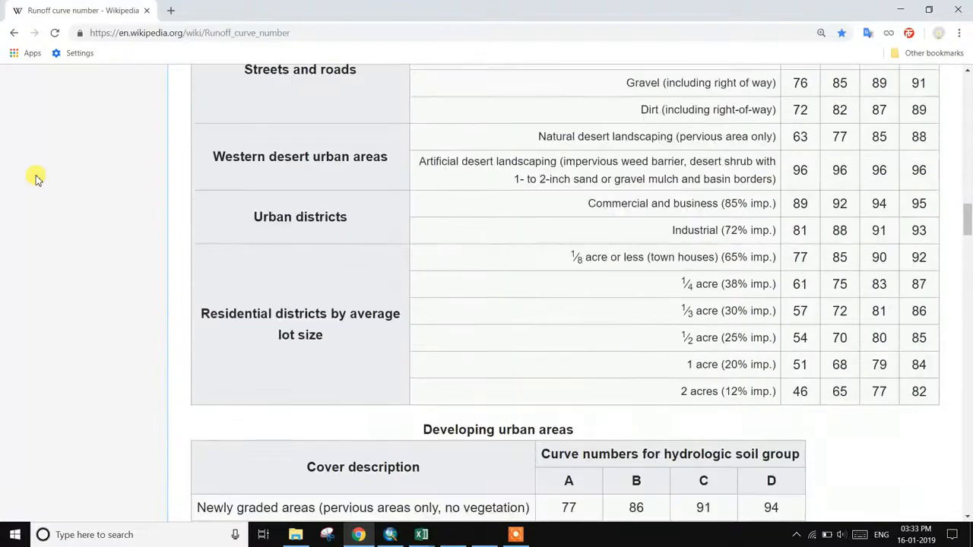
scroll(224, 283, "up", 20)
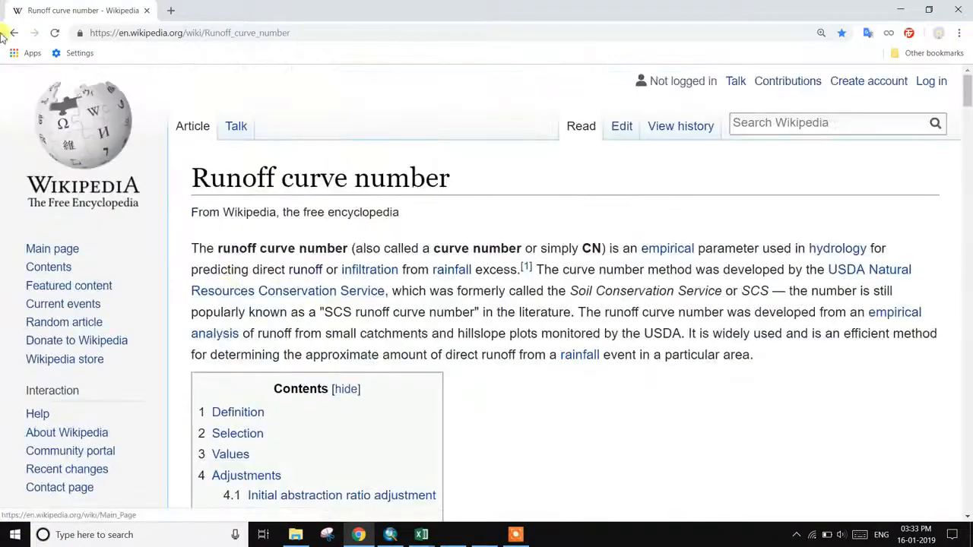
scroll(524, 324, "down", 13)
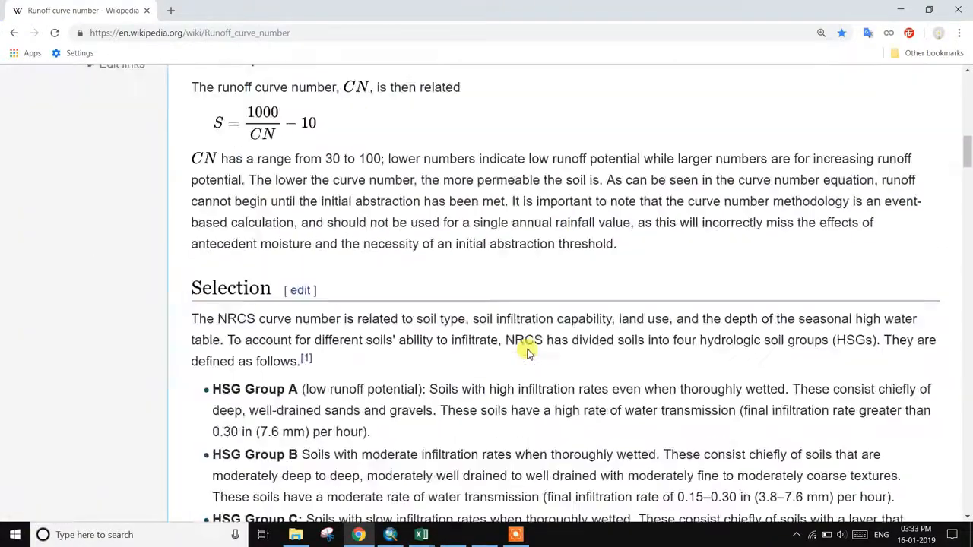
scroll(528, 353, "down", 6)
scroll(525, 352, "up", 3)
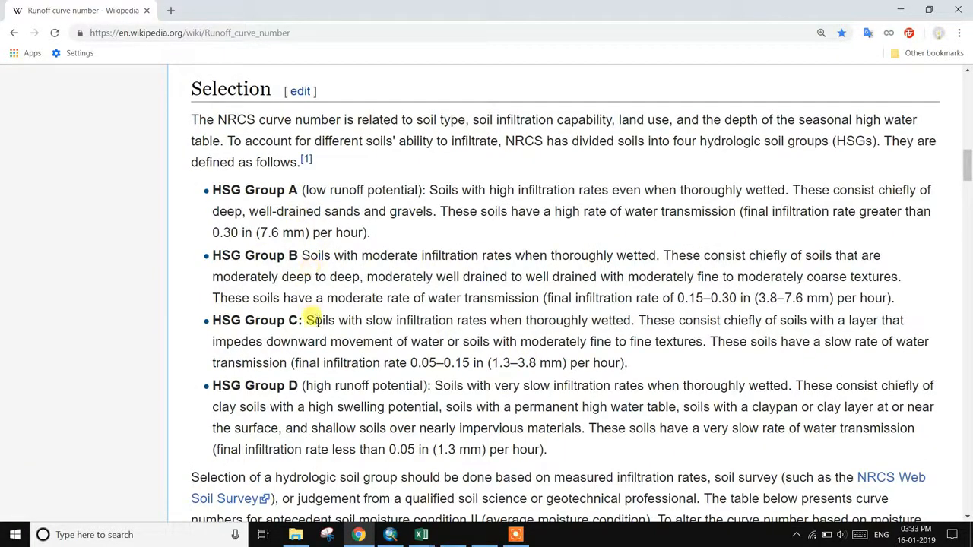
scroll(327, 401, "down", 3)
scroll(338, 399, "down", 3)
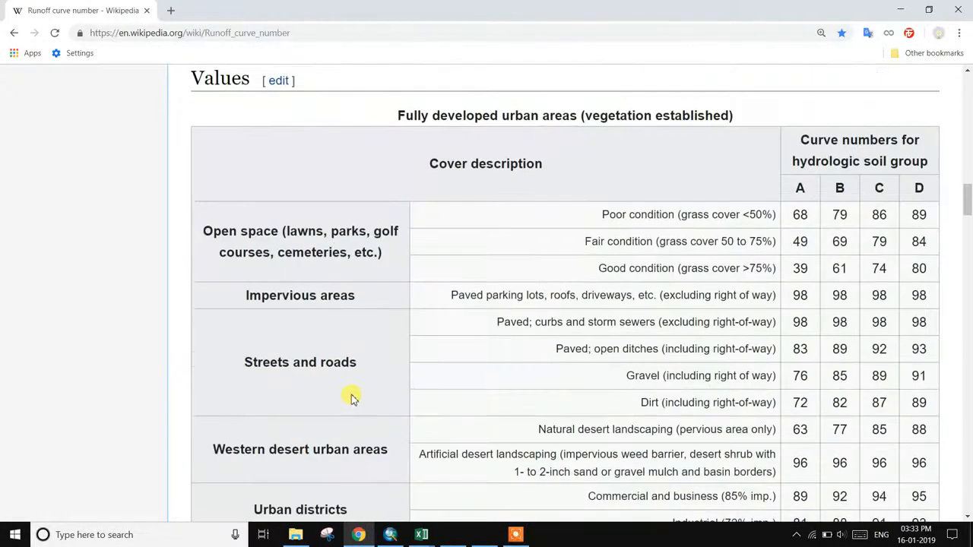
scroll(370, 391, "up", 1)
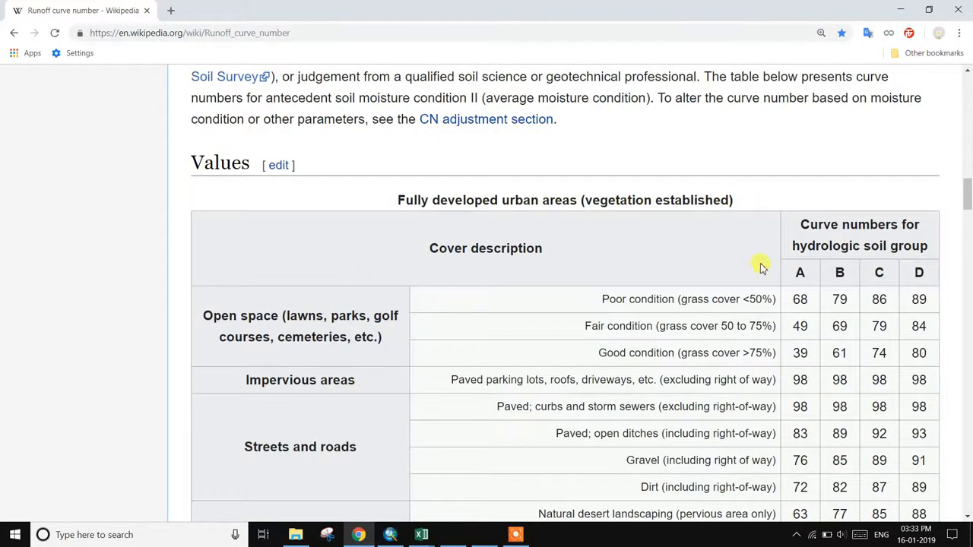
scroll(688, 312, "down", 2)
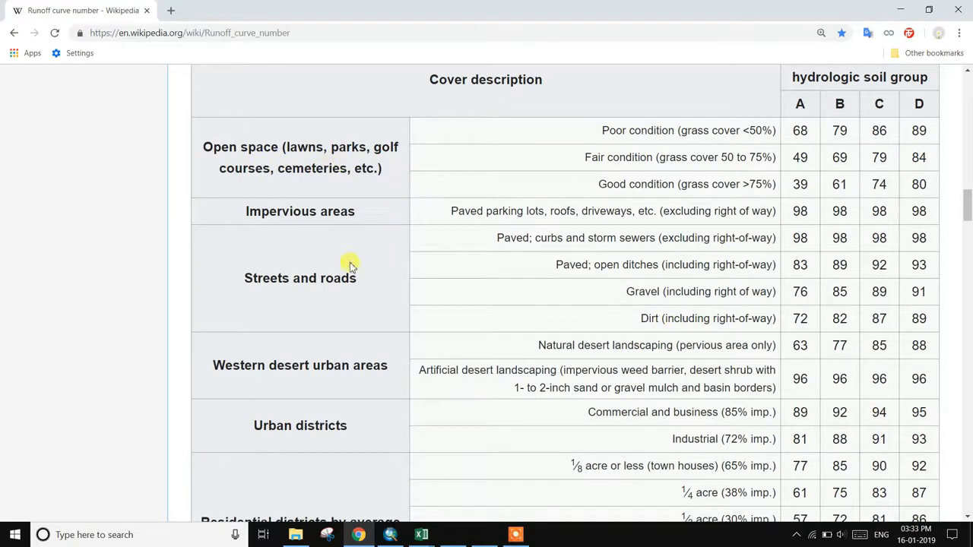
scroll(331, 312, "down", 7)
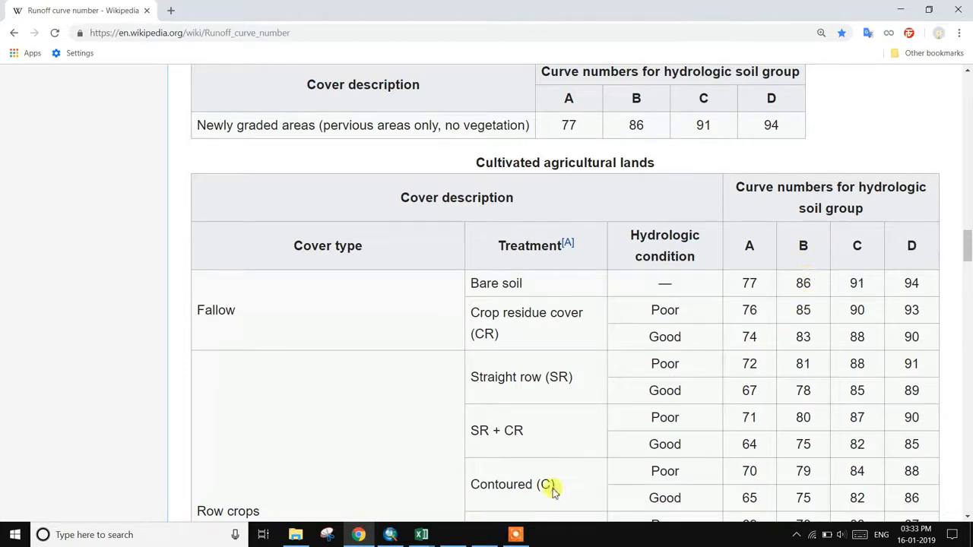
left_click(516, 534)
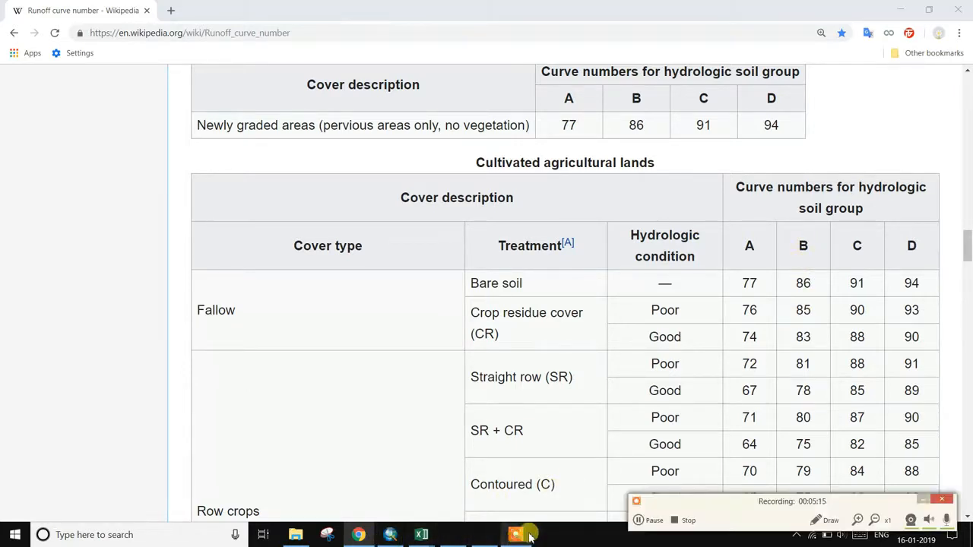
left_click(925, 503)
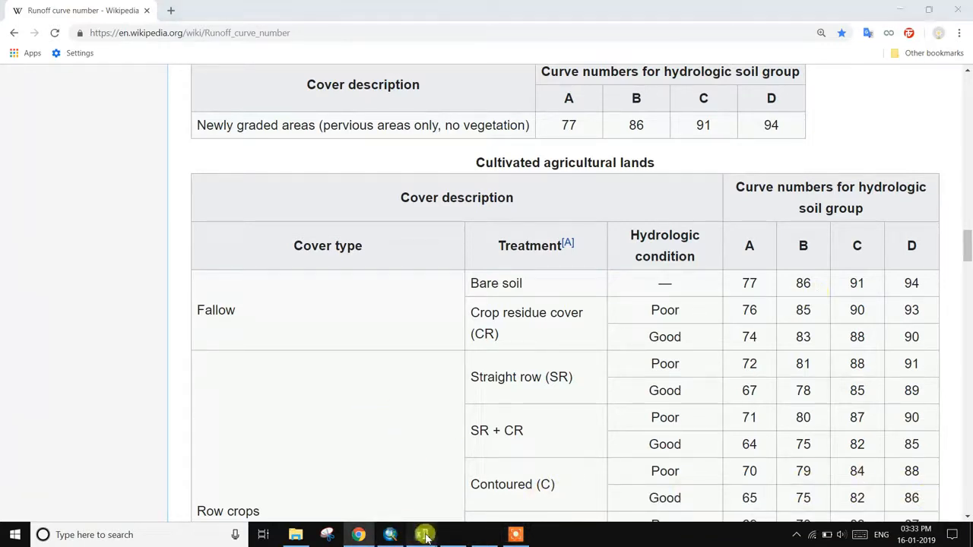
- Compare the workbook with the article, reading down to the Adjustments section, then return to Excel
mouse_move(421, 536)
left_click(381, 487)
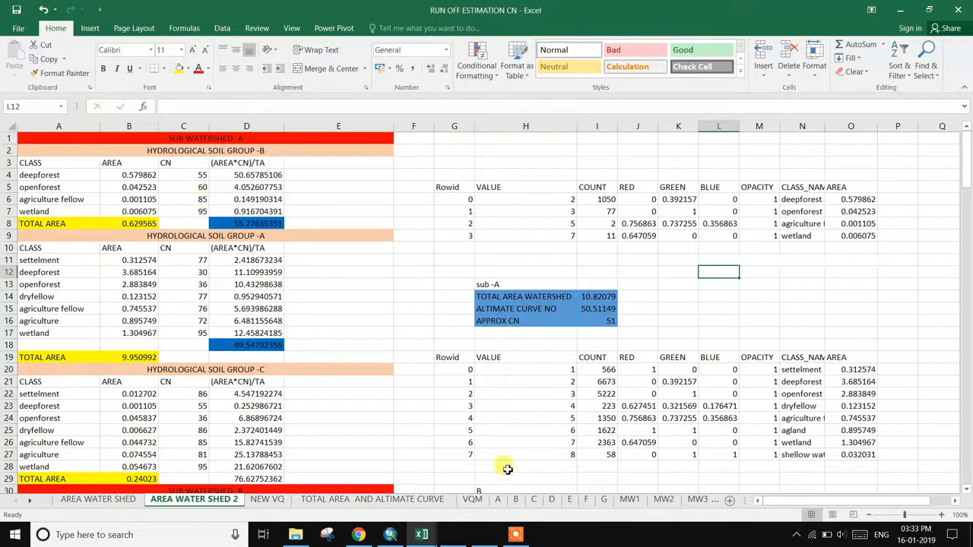
left_click(358, 536)
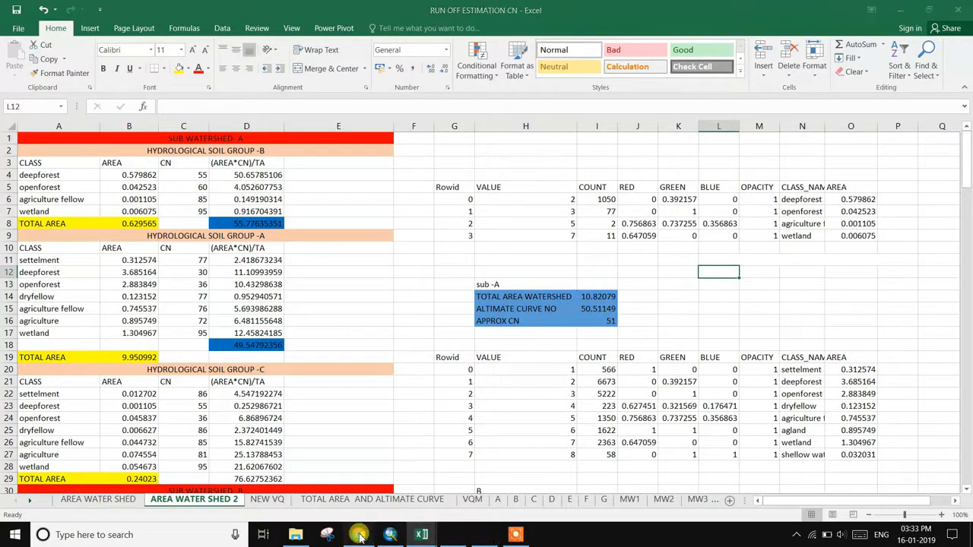
scroll(632, 354, "down", 12)
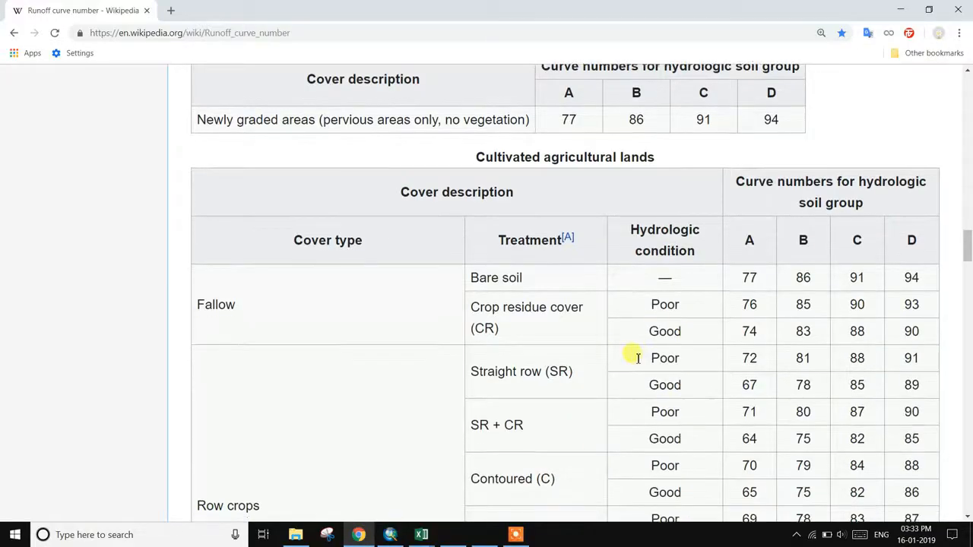
scroll(609, 345, "down", 6)
scroll(609, 344, "up", 1)
scroll(608, 344, "down", 2)
scroll(609, 345, "down", 12)
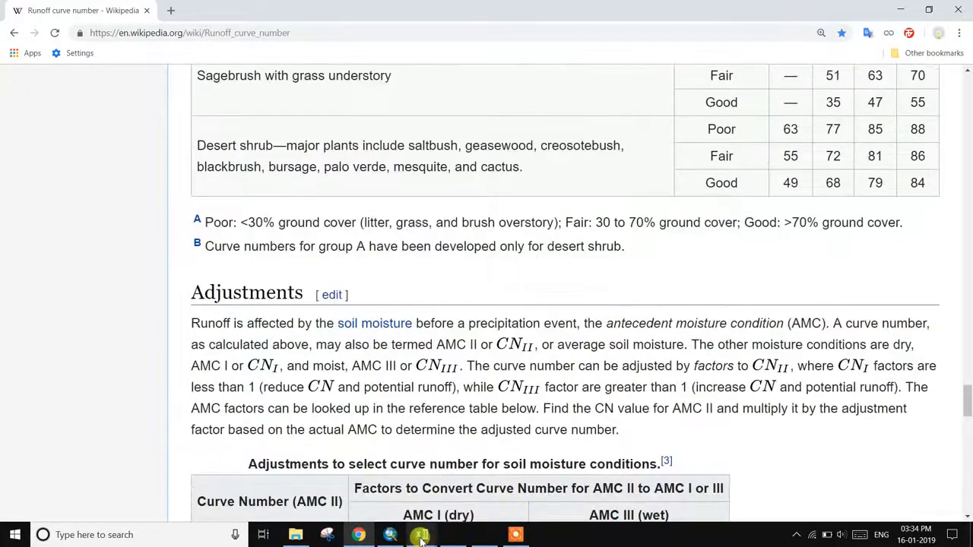
mouse_move(421, 534)
left_click(373, 502)
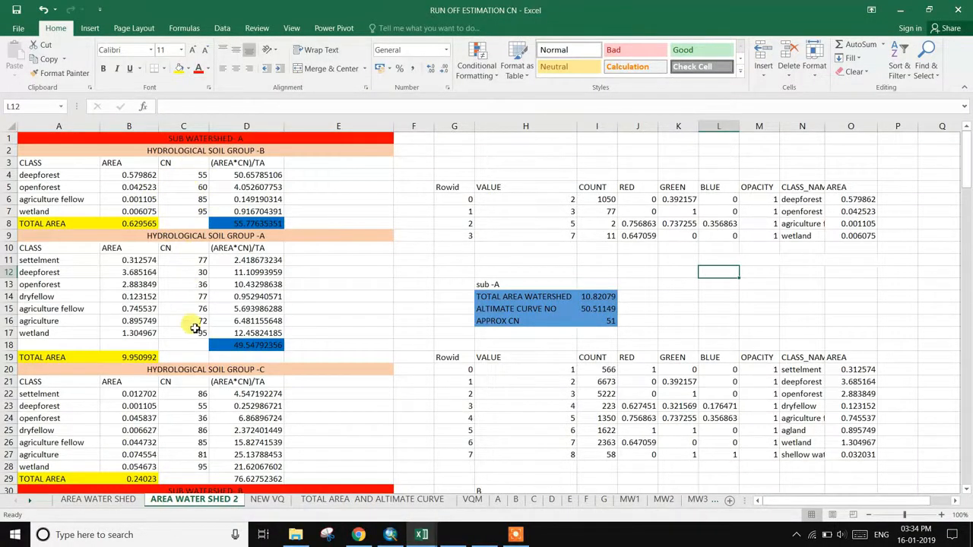
scroll(197, 327, "down", 7)
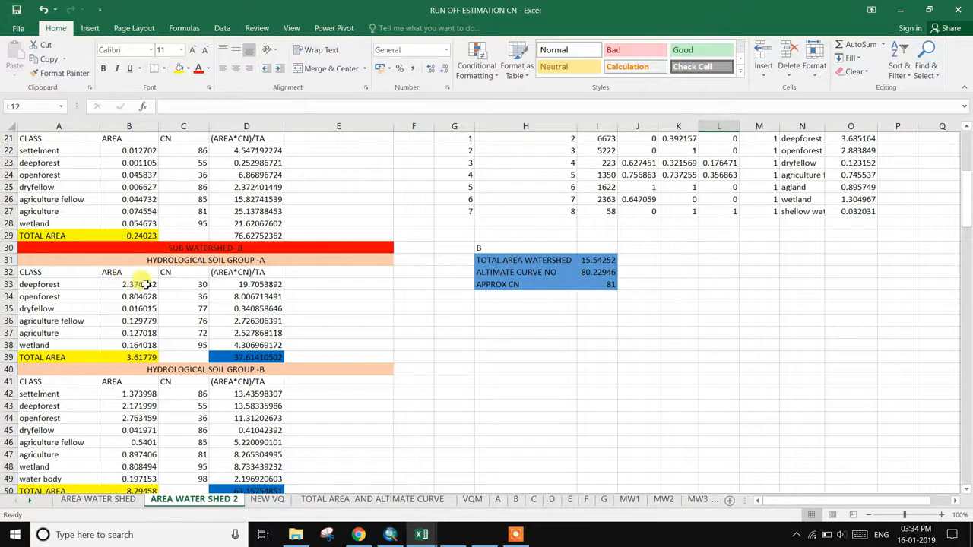
scroll(164, 288, "up", 3)
scroll(163, 287, "down", 3)
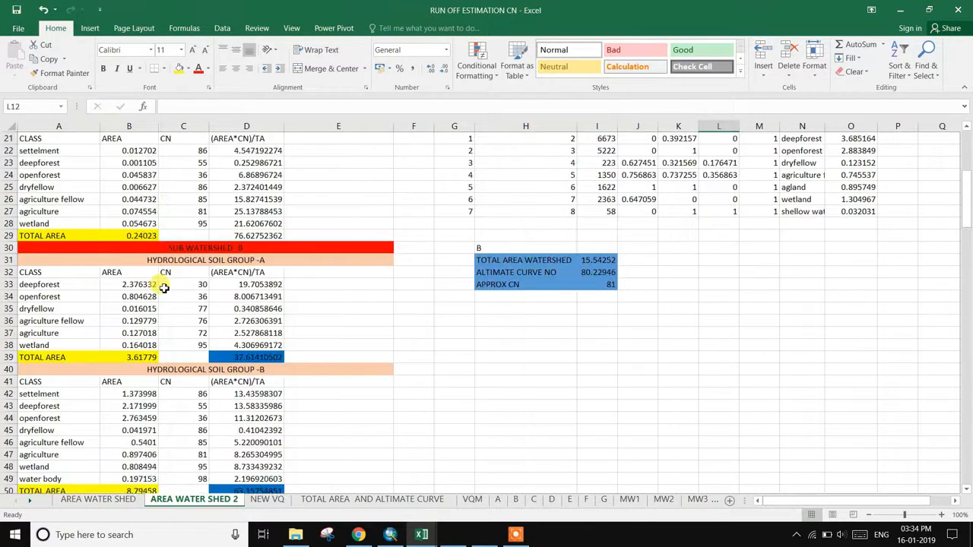
scroll(177, 301, "up", 7)
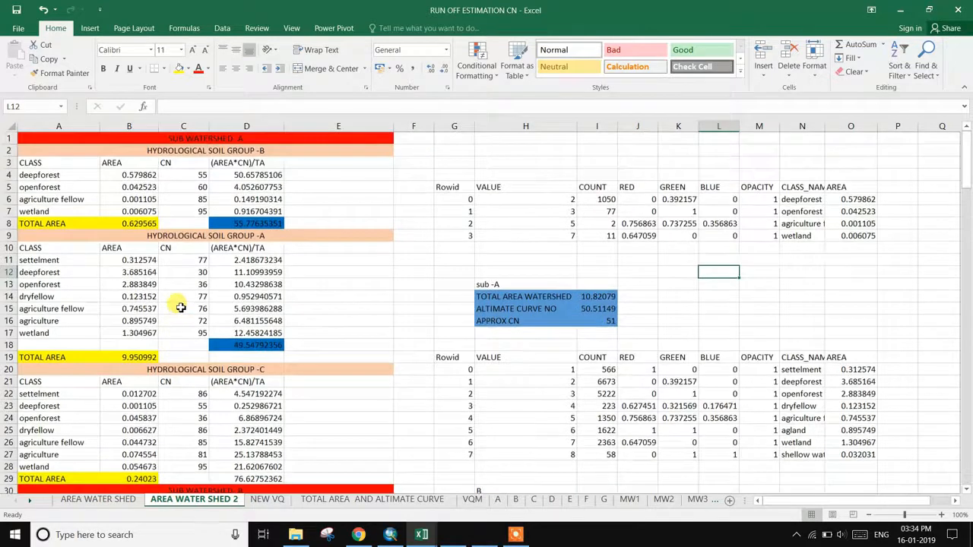
left_click(256, 176)
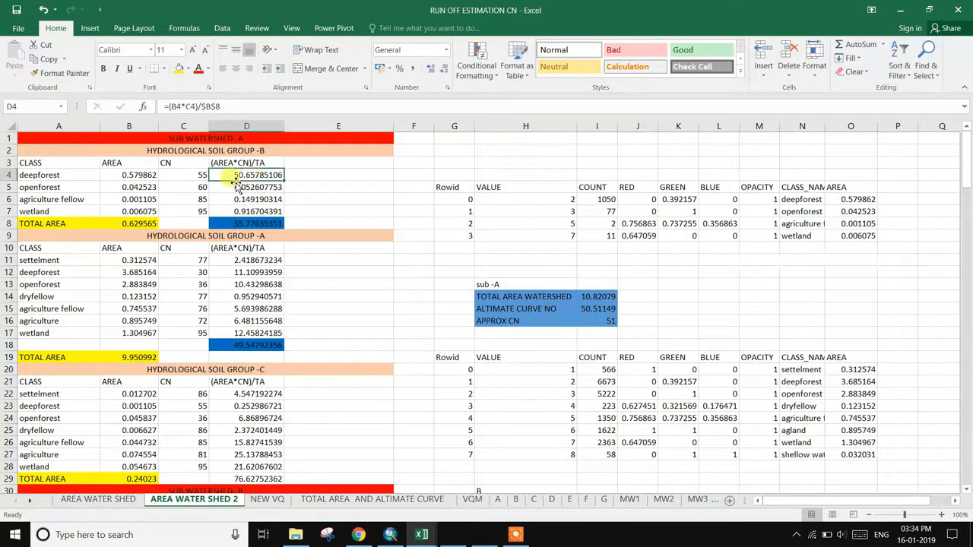
left_click(128, 177)
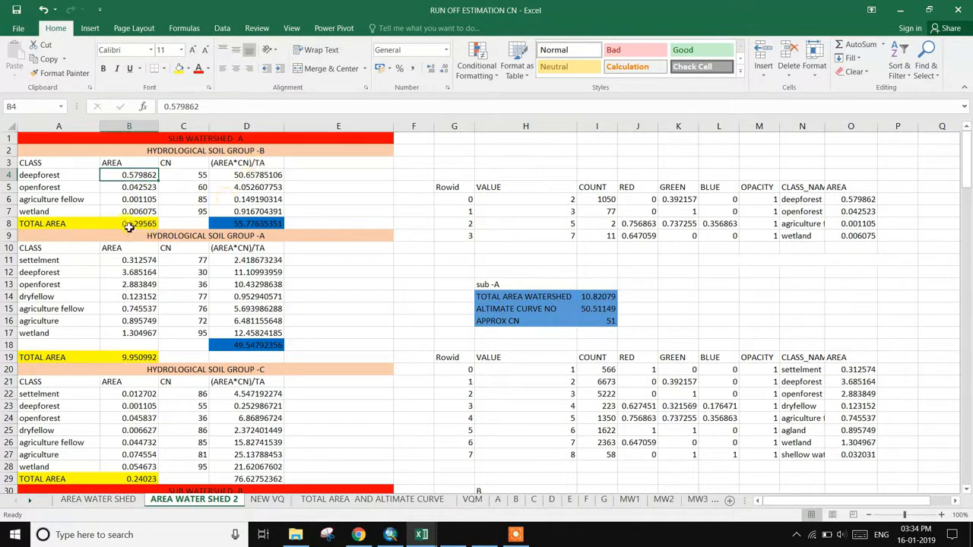
left_click(240, 226)
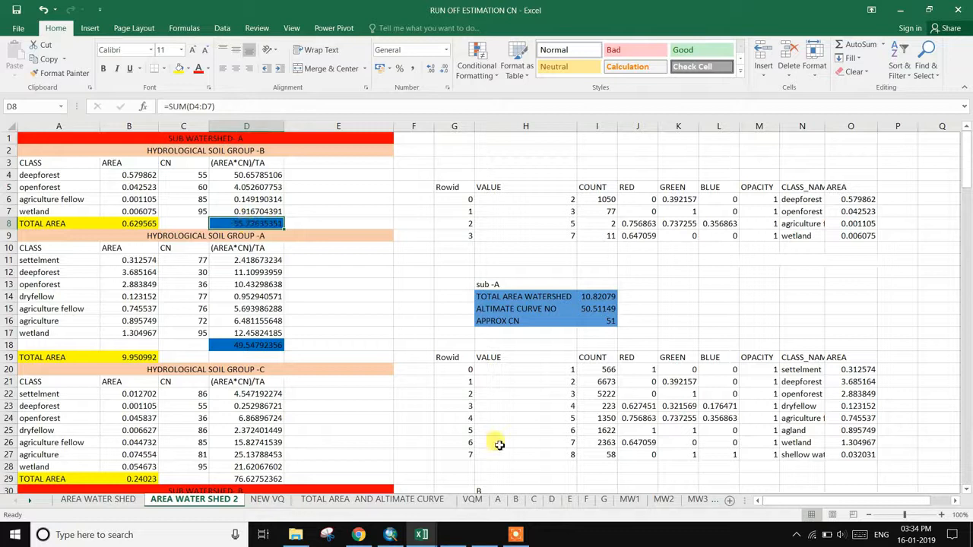
left_click(515, 535)
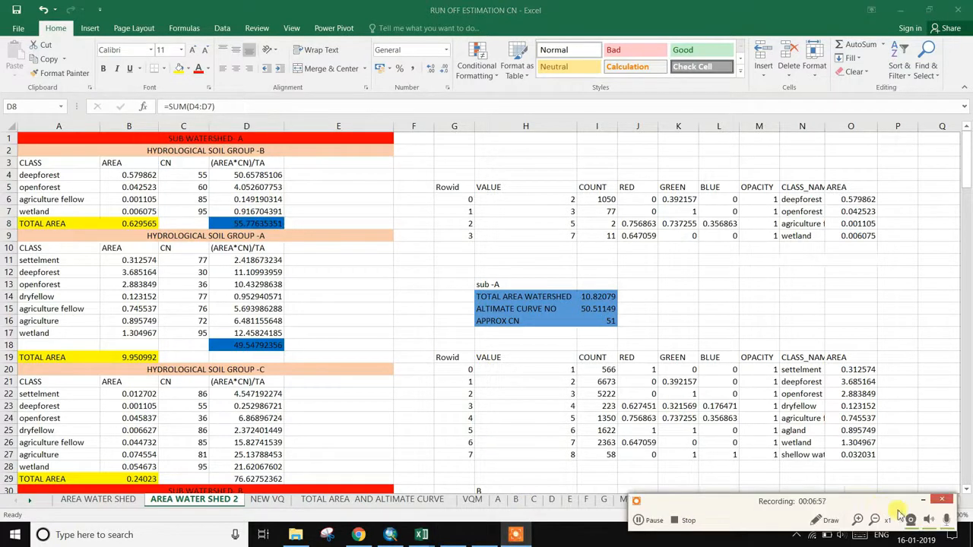
left_click(941, 500)
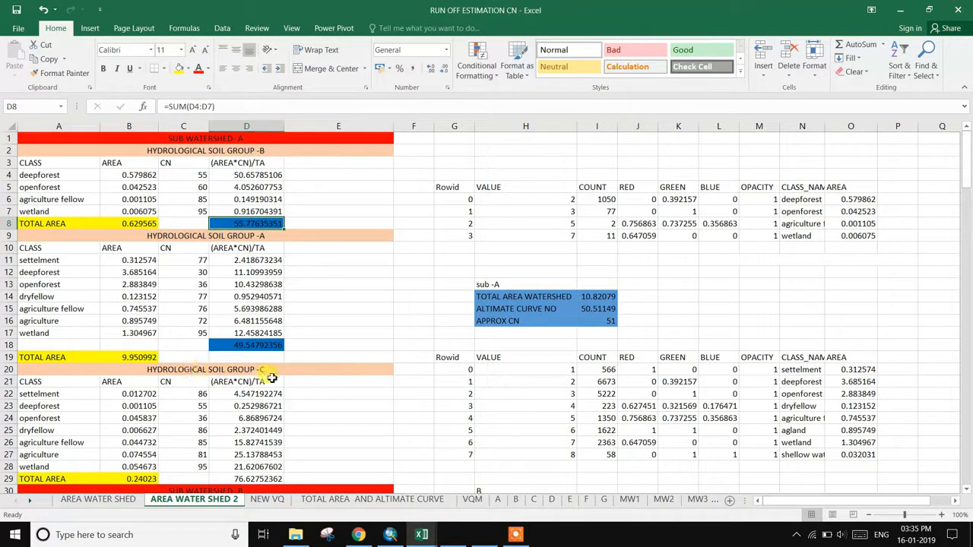
scroll(272, 376, "down", 1)
scroll(270, 373, "up", 1)
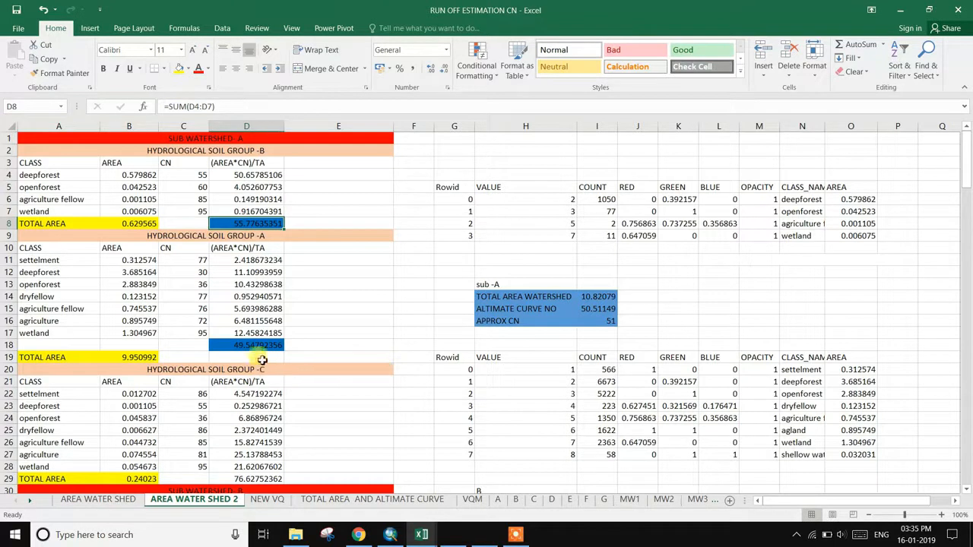
left_click(599, 297)
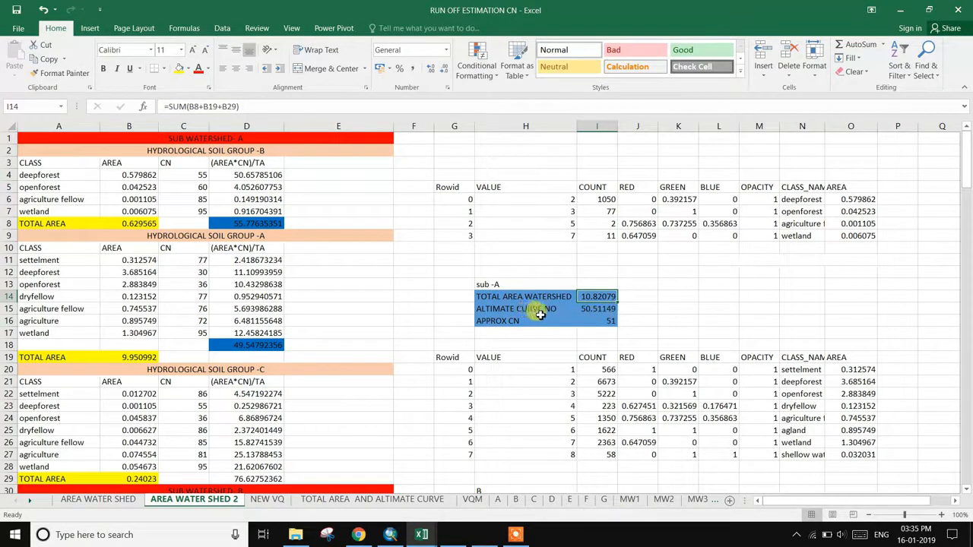
- Inspect sub-A's ALTIMATE CURVE NO formula in I15 and scroll through the sheet
left_click(587, 311)
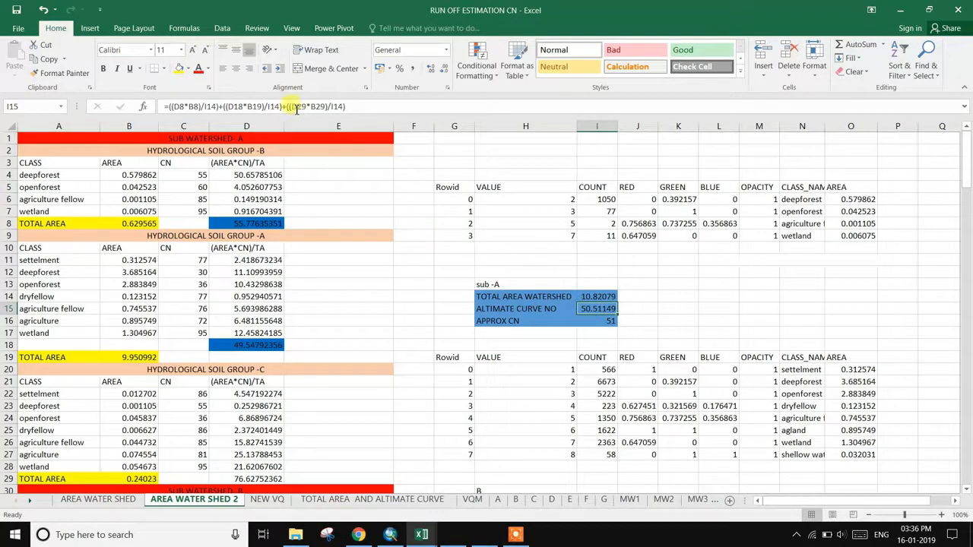
left_click(516, 534)
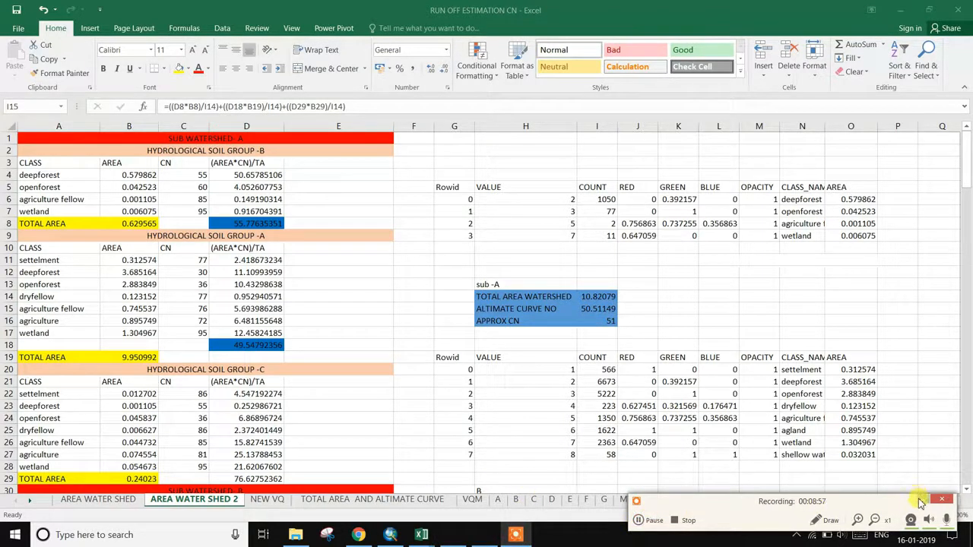
left_click(921, 501)
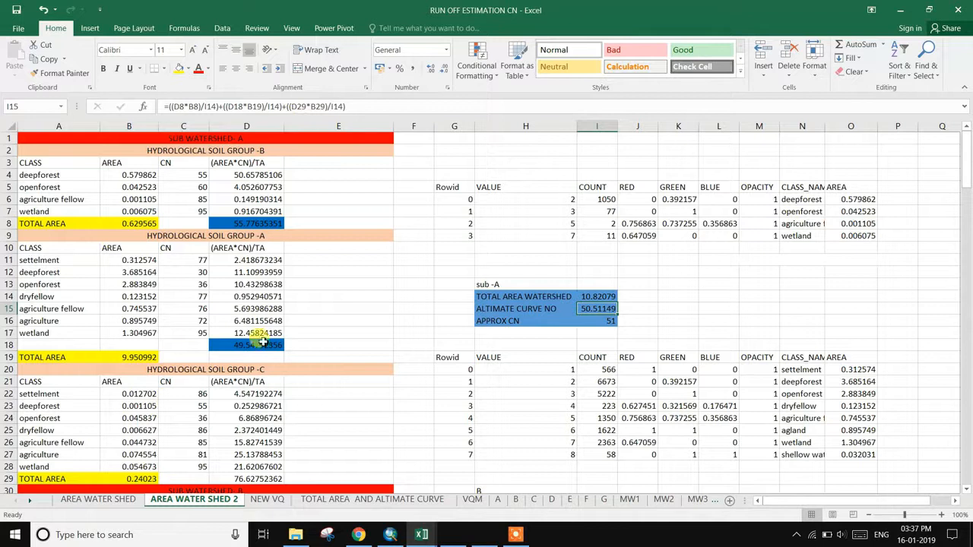
scroll(258, 479, "down", 1)
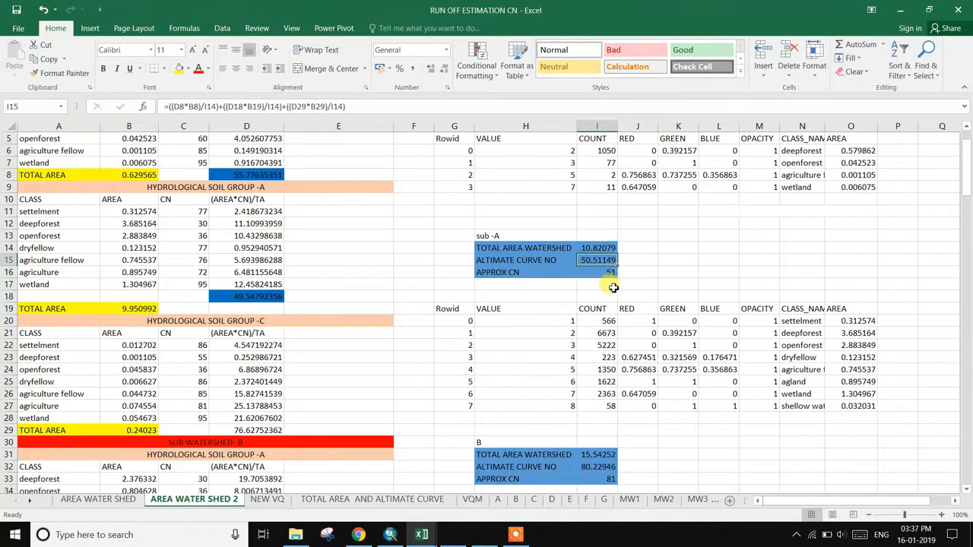
scroll(613, 287, "up", 2)
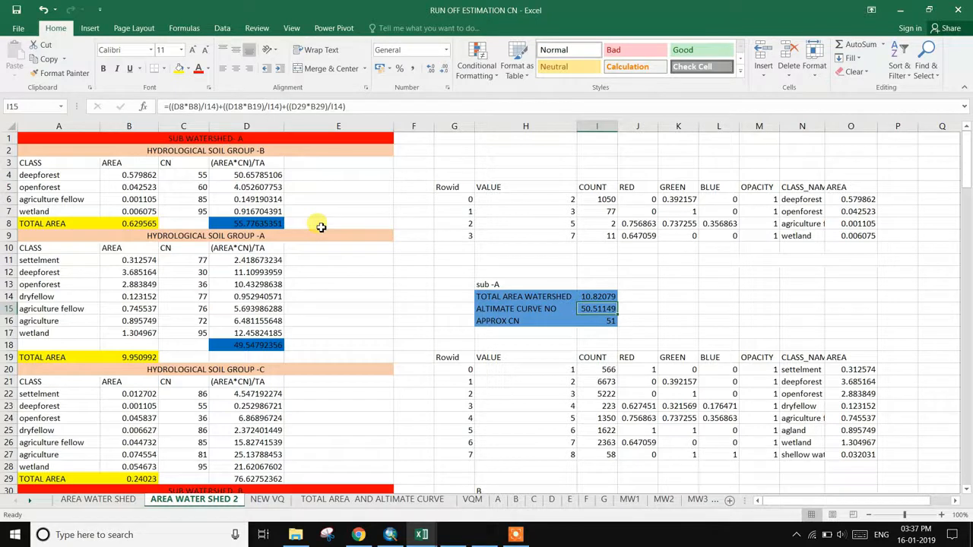
scroll(326, 305, "down", 7)
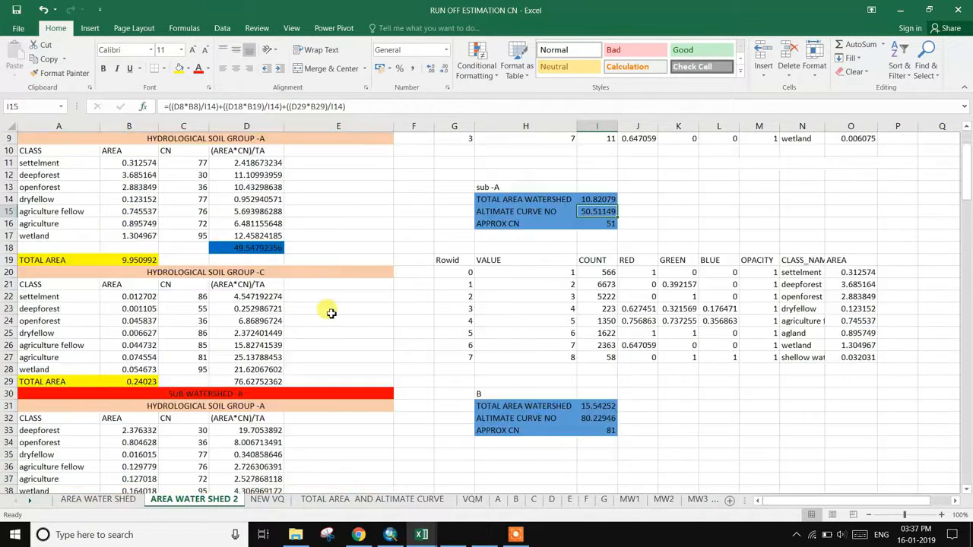
scroll(329, 320, "down", 3)
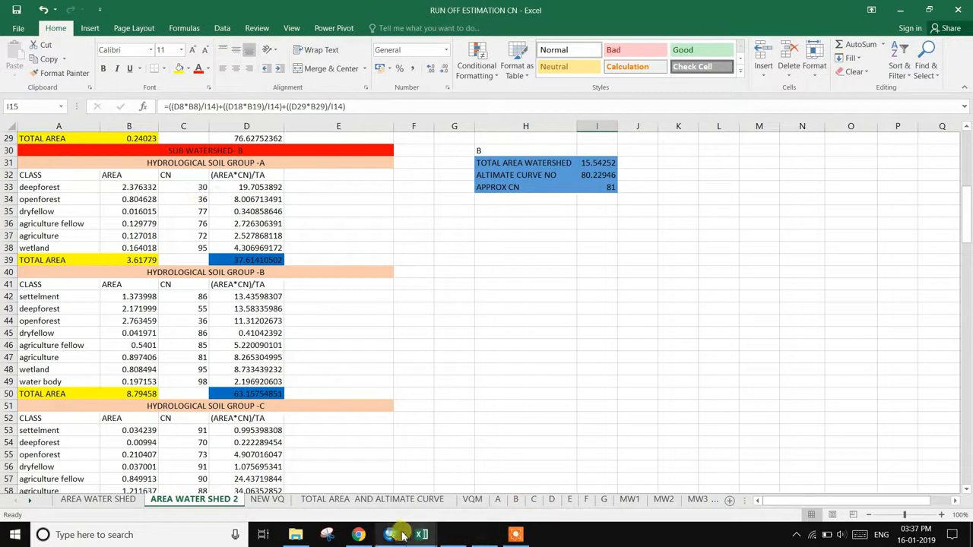
- Bring up the Wikipedia Runoff curve number article at its hydrologic soil group Selection section
left_click(358, 535)
scroll(753, 292, "up", 6)
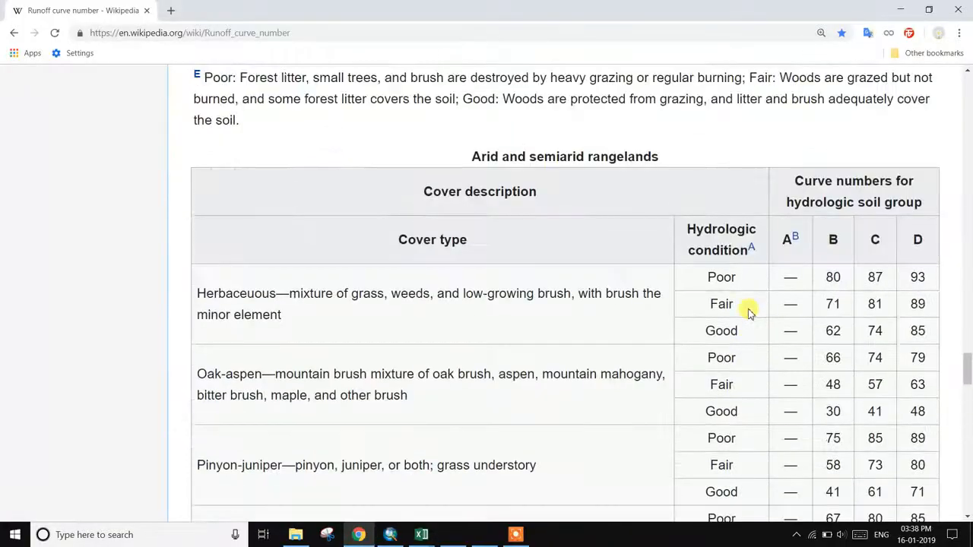
scroll(742, 319, "up", 15)
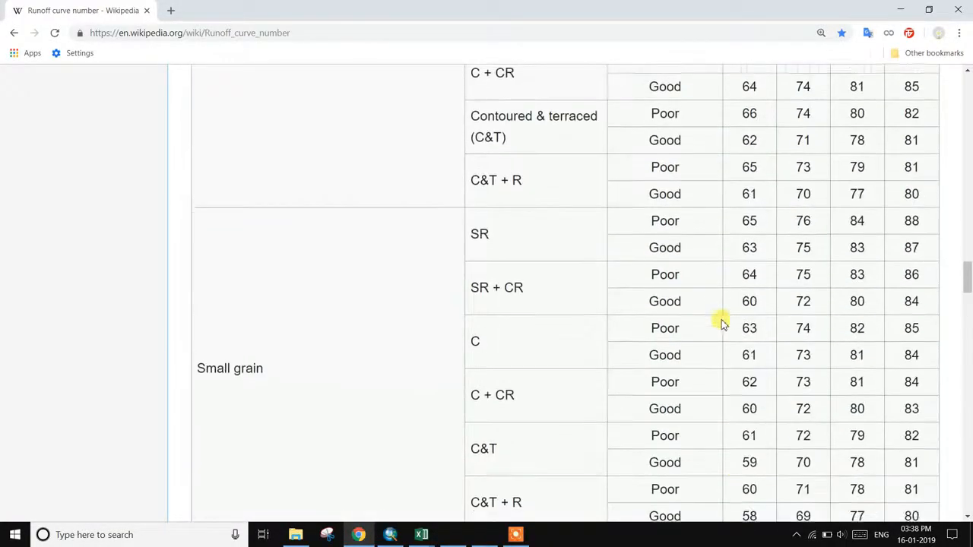
scroll(714, 323, "up", 15)
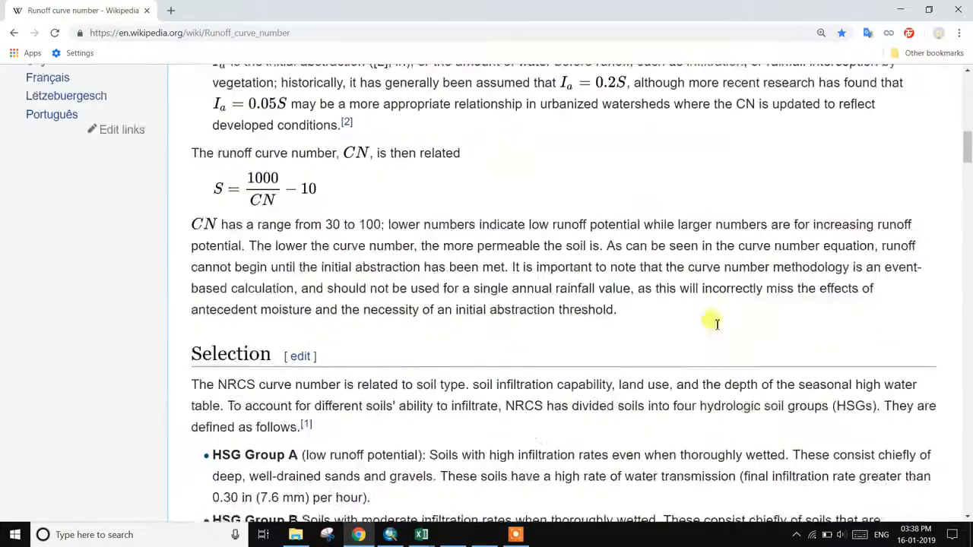
- Scroll the article to the top and return to the workbook showing Sub Watershed B's summary
scroll(715, 323, "up", 5)
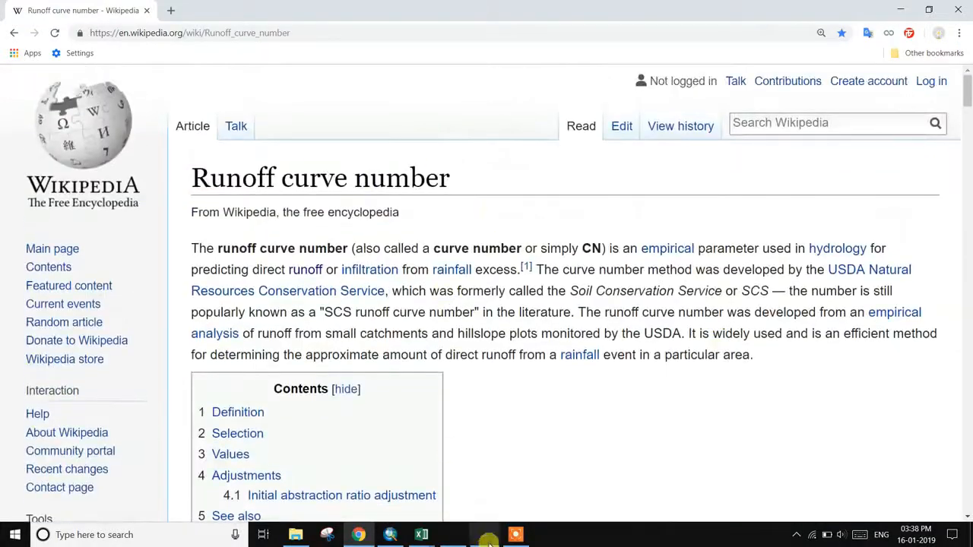
mouse_move(421, 535)
left_click(373, 482)
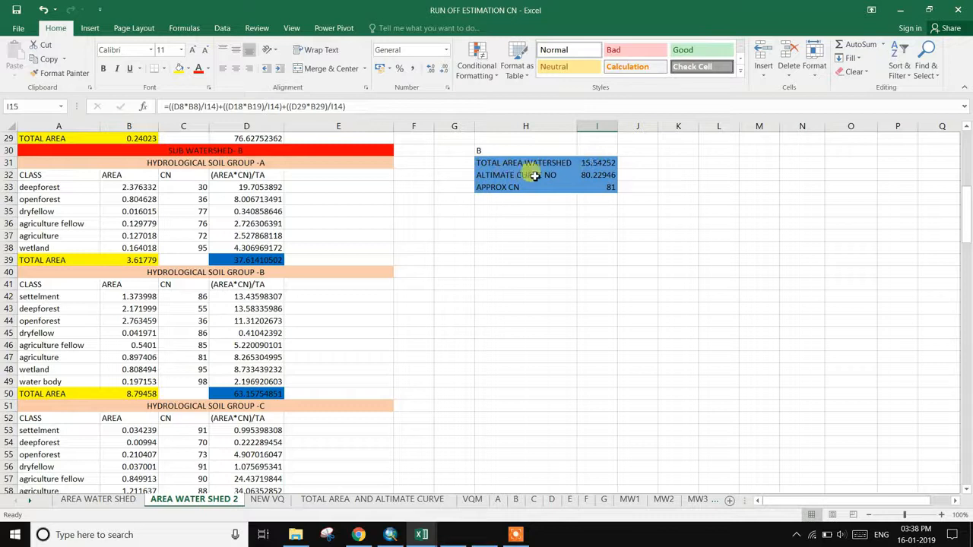
left_click(592, 177)
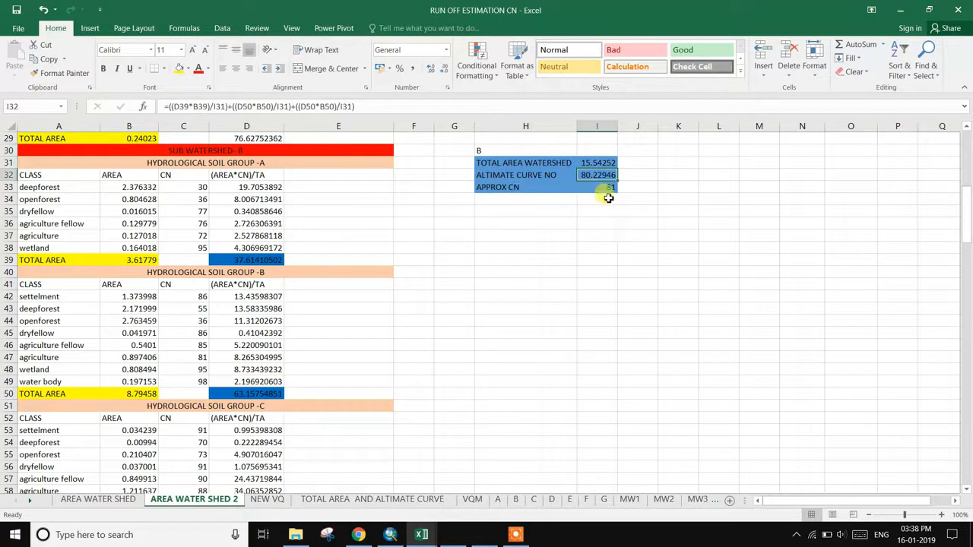
scroll(395, 349, "down", 4)
scroll(390, 354, "down", 13)
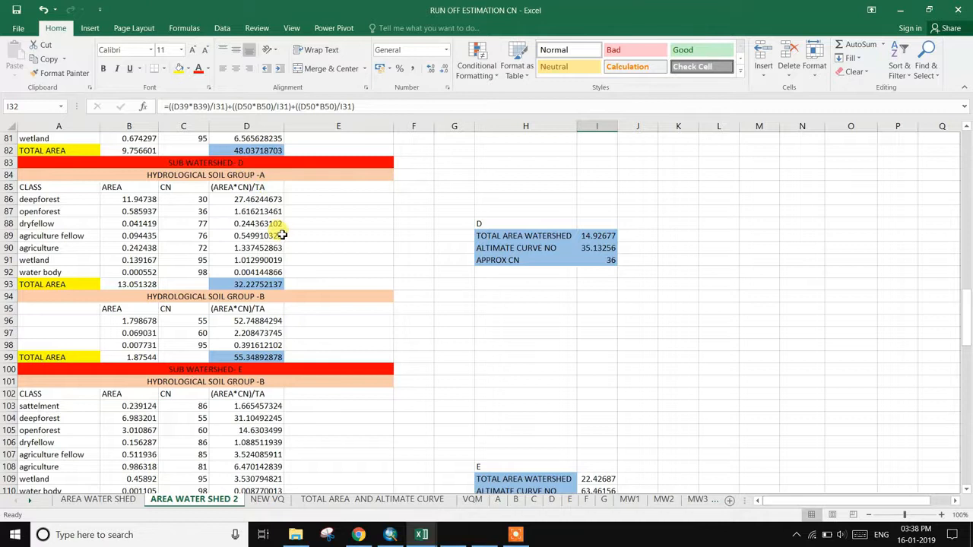
scroll(281, 236, "down", 4)
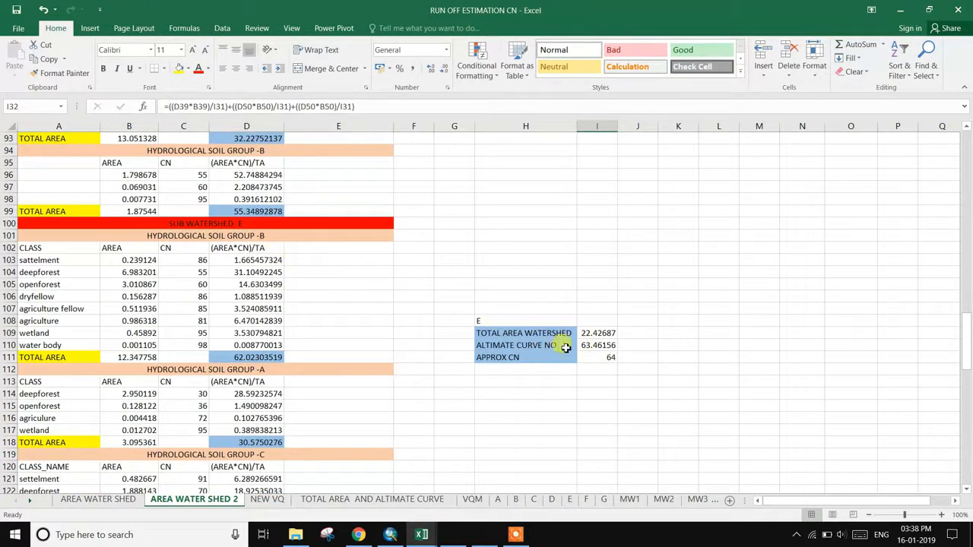
scroll(363, 365, "down", 12)
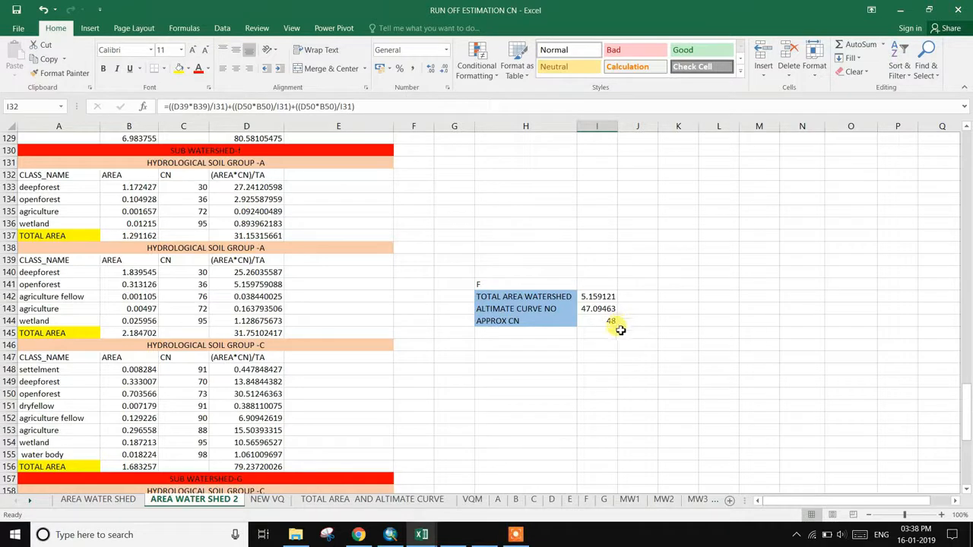
scroll(616, 322, "down", 8)
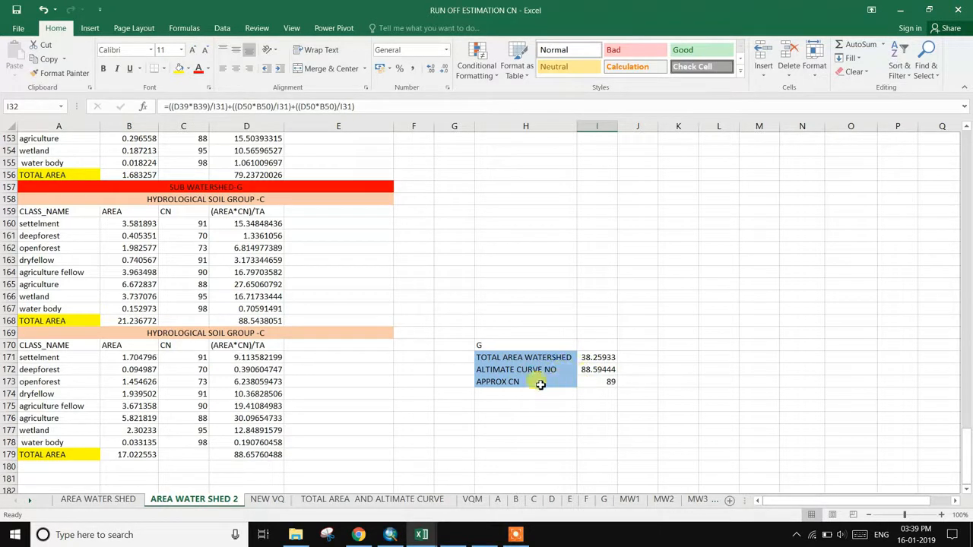
scroll(608, 391, "down", 4)
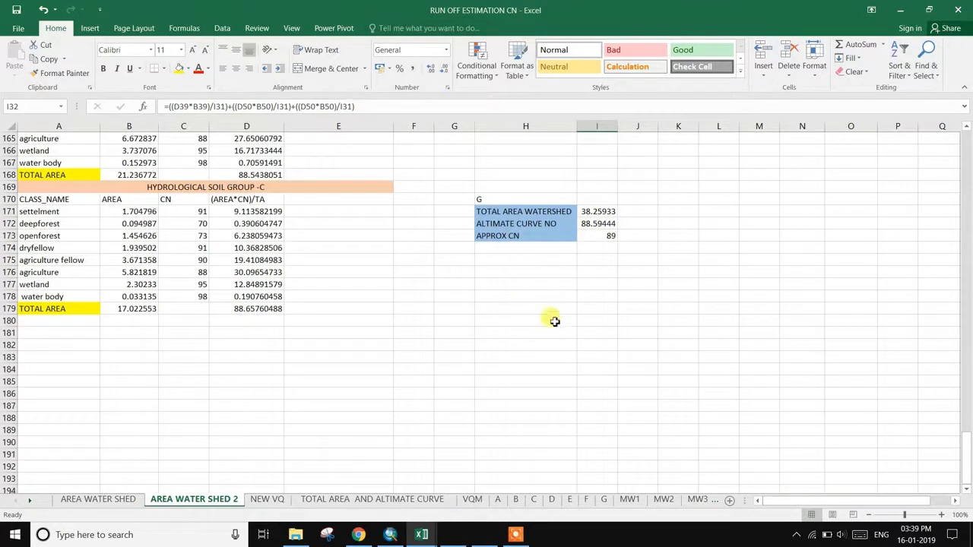
scroll(558, 326, "up", 3)
scroll(563, 343, "up", 9)
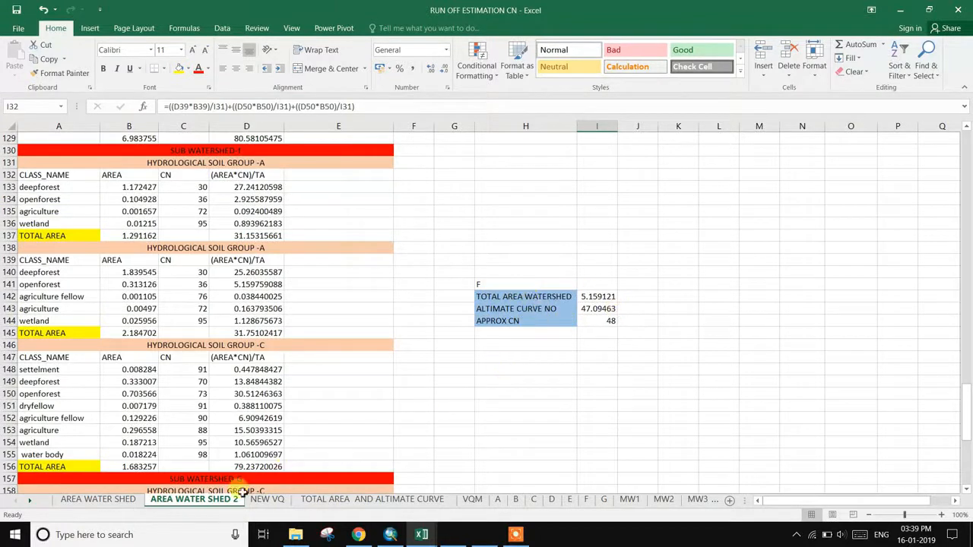
- Browse the AREA WATER SHED and NEW VQ tabs, then select G14:J16 on AREA WATER SHED 2
left_click(97, 500)
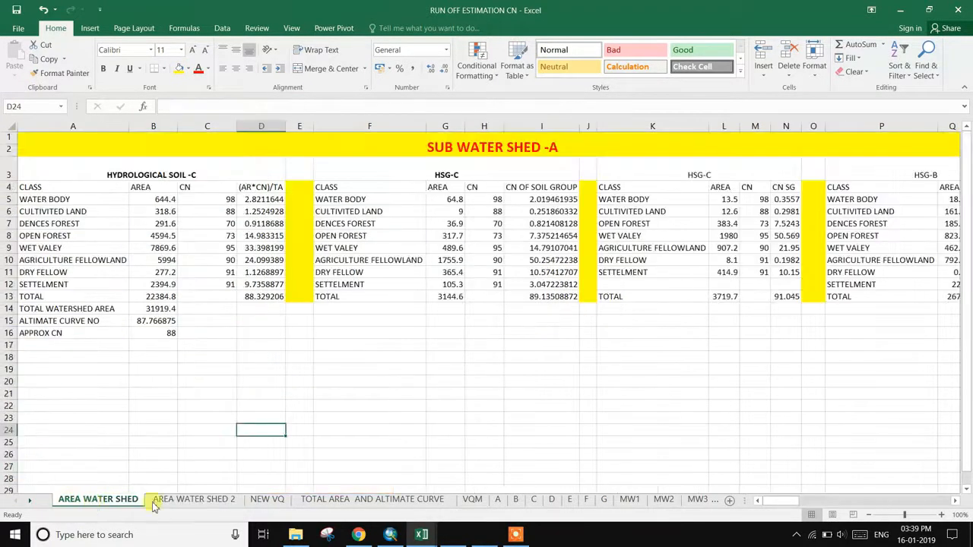
left_click(263, 499)
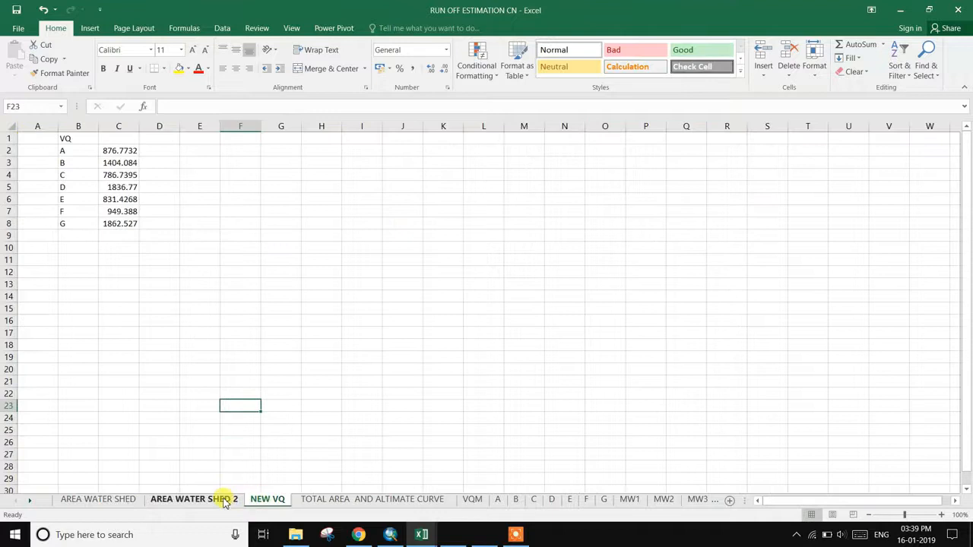
left_click(225, 501)
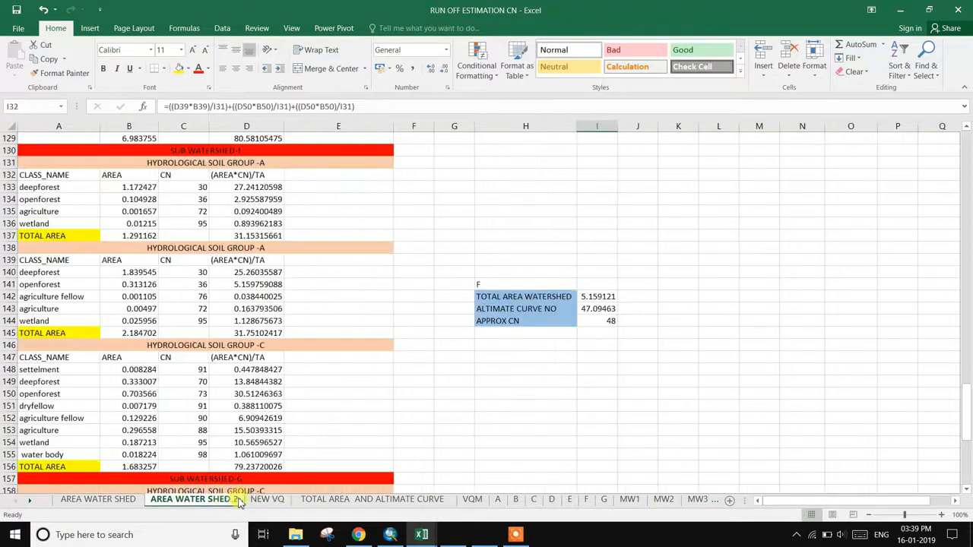
left_click(516, 534)
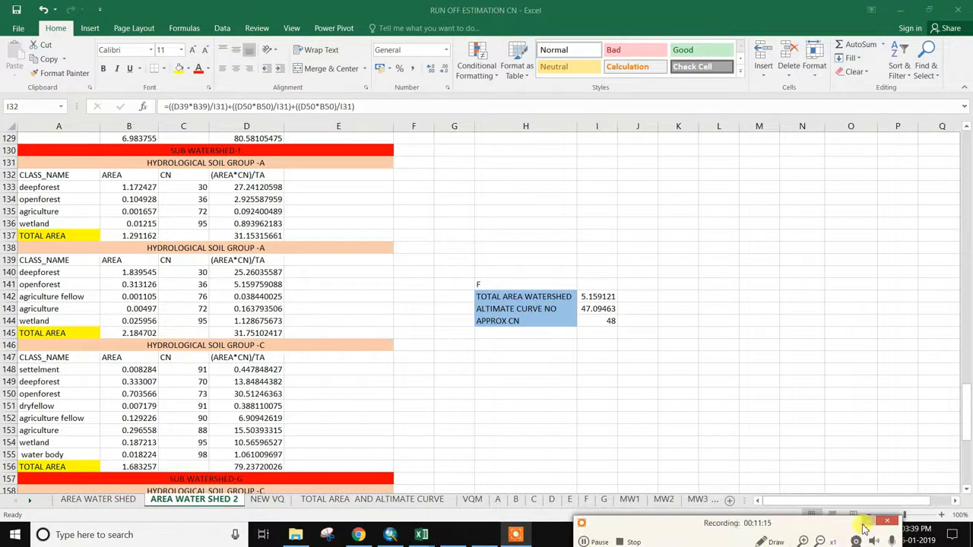
scroll(676, 406, "up", 20)
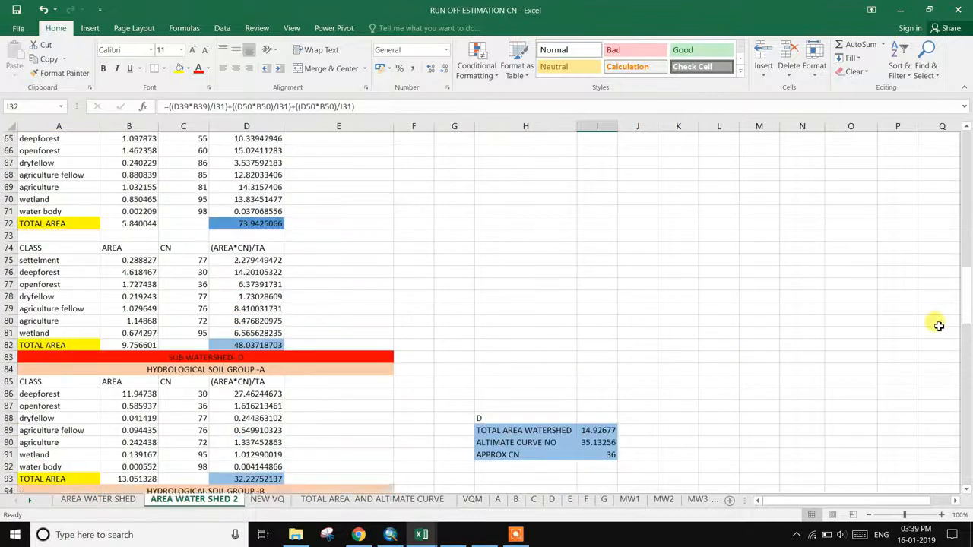
scroll(939, 325, "up", 20)
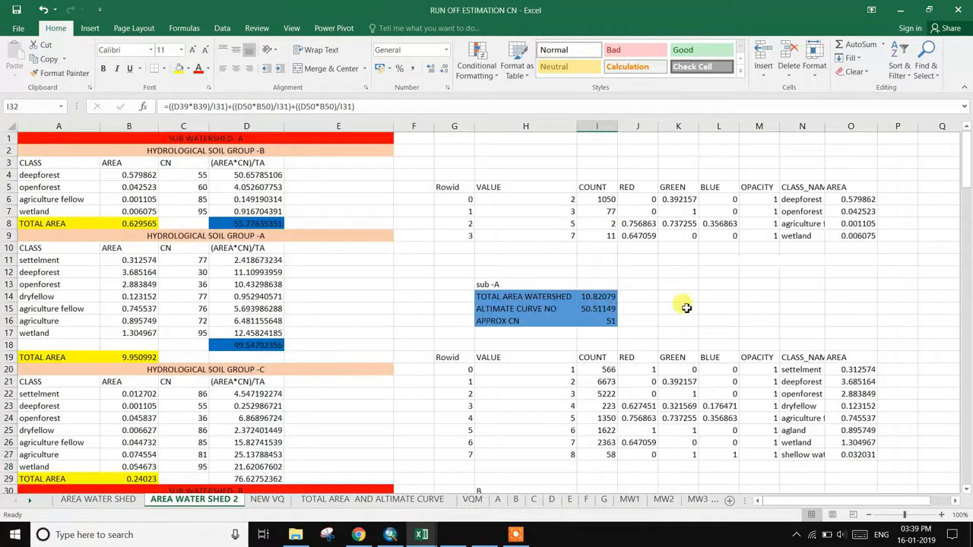
left_click_drag(471, 290, 610, 325)
- Copy sub-A's summary block into the TOTAL AREA AND ALTIMATE CURVE sheet, keeping source formatting
right_click(549, 314)
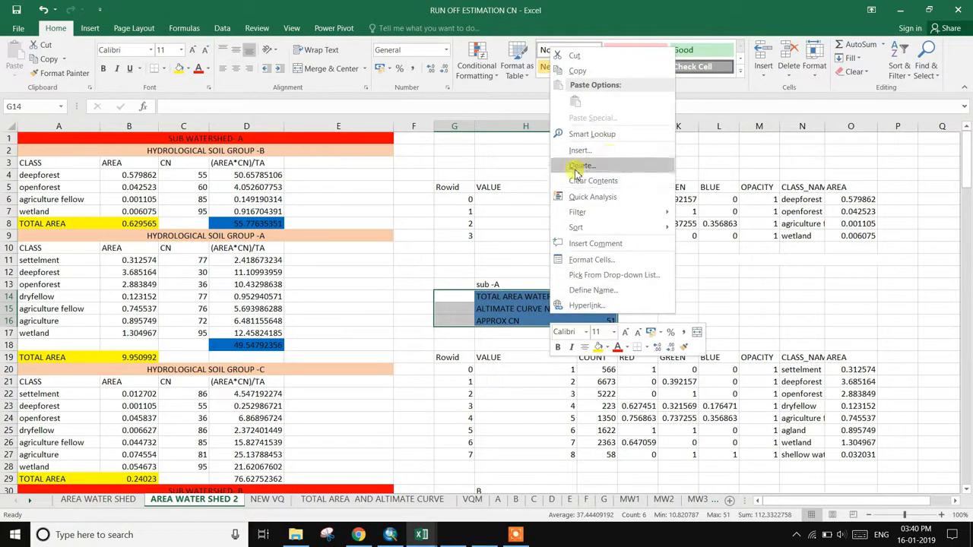
left_click(576, 70)
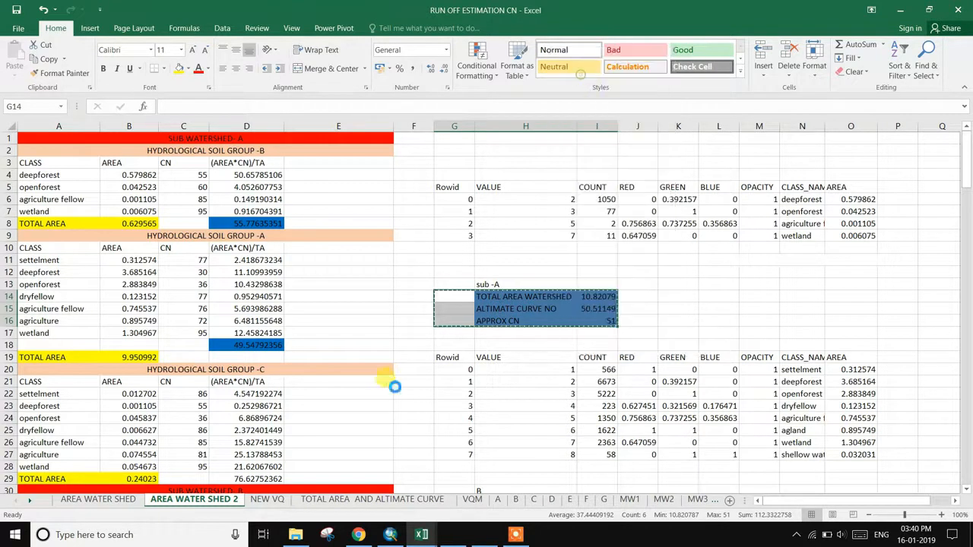
left_click(365, 500)
left_click(478, 259)
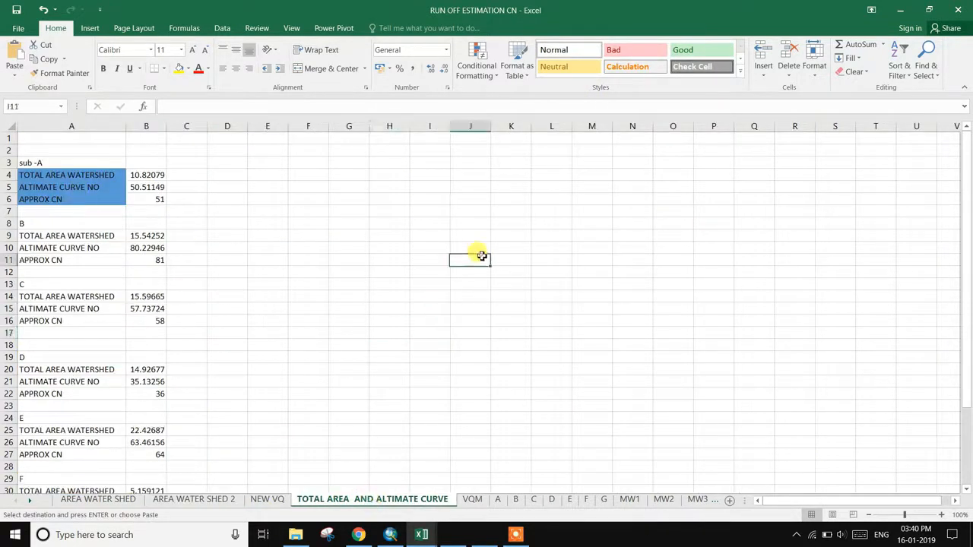
right_click(481, 259)
left_click(508, 308)
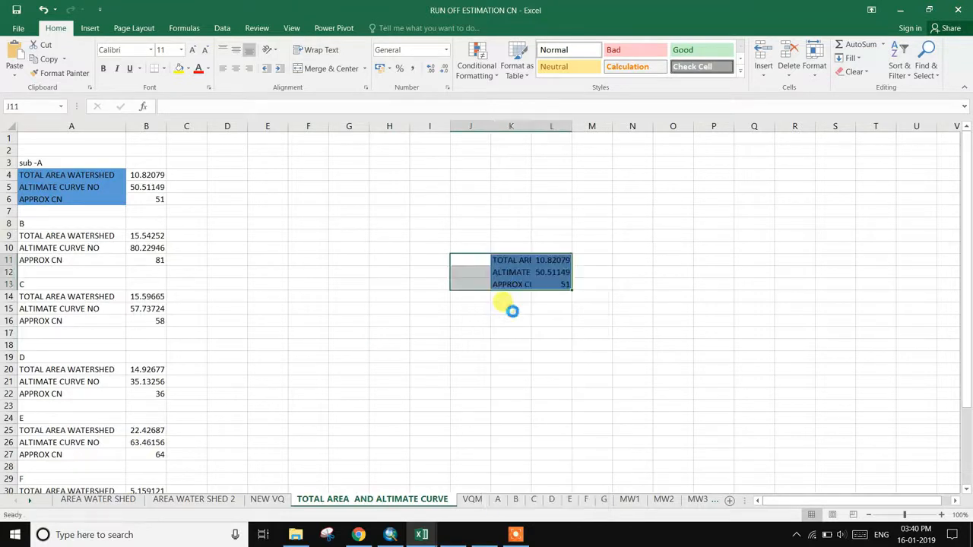
left_click(542, 334)
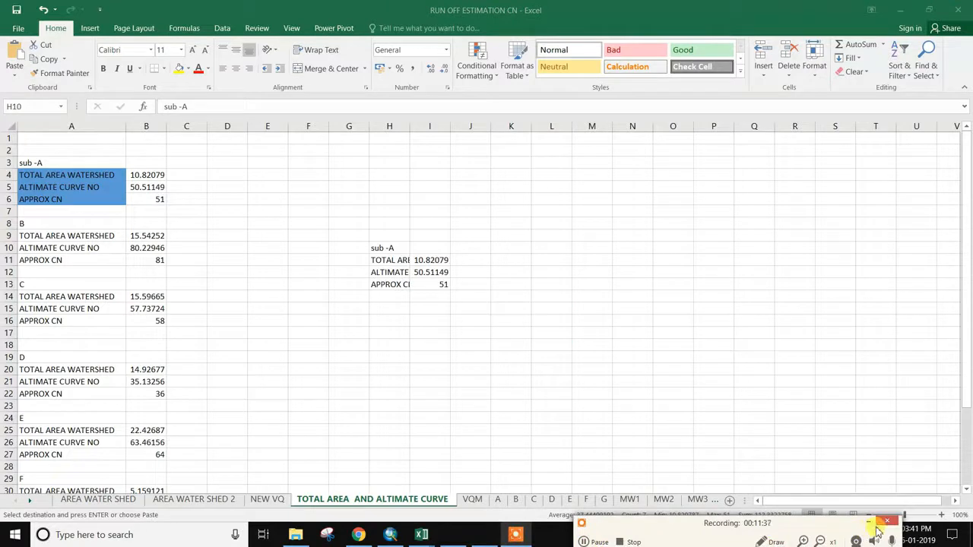
- Widen columns H and I so the labels and full-precision values show
left_click(874, 525)
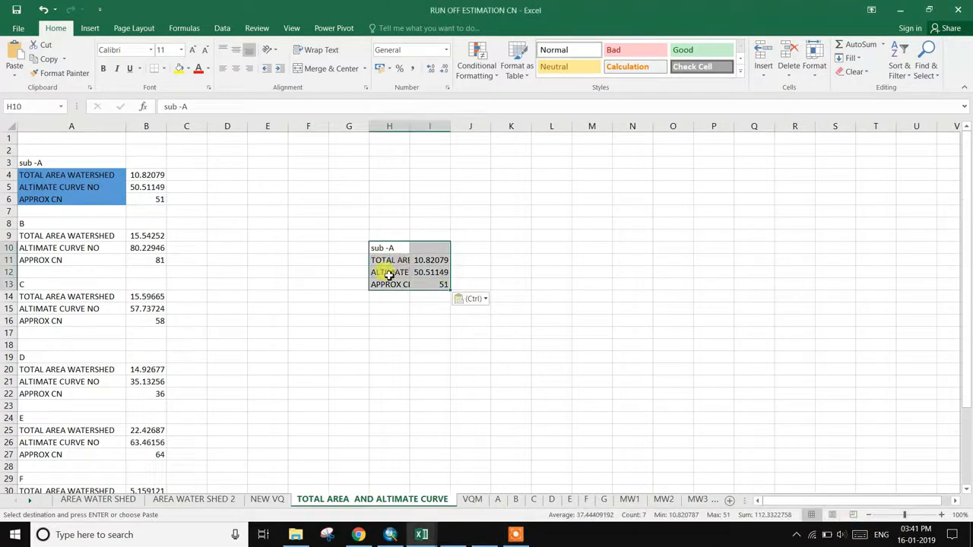
left_click_drag(409, 128, 444, 146)
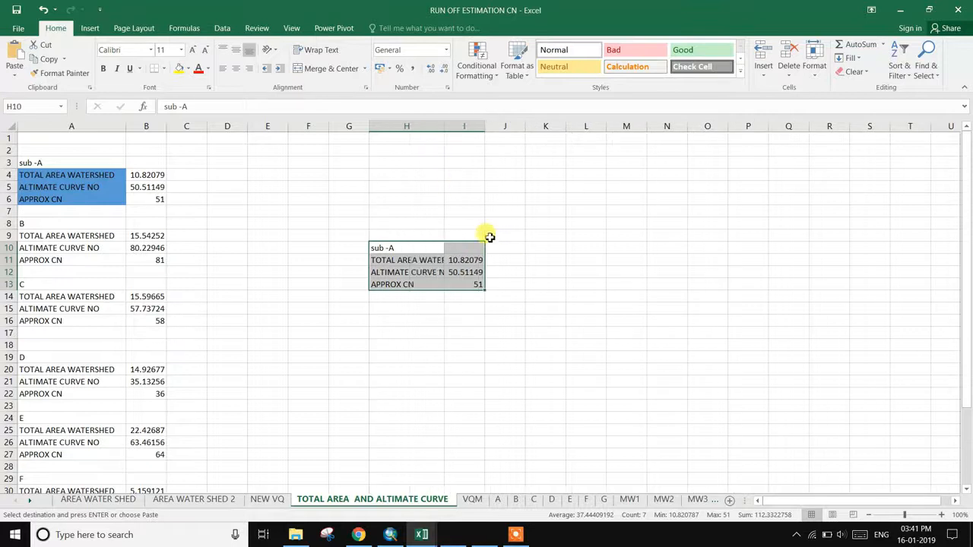
left_click(490, 136)
left_click(508, 174)
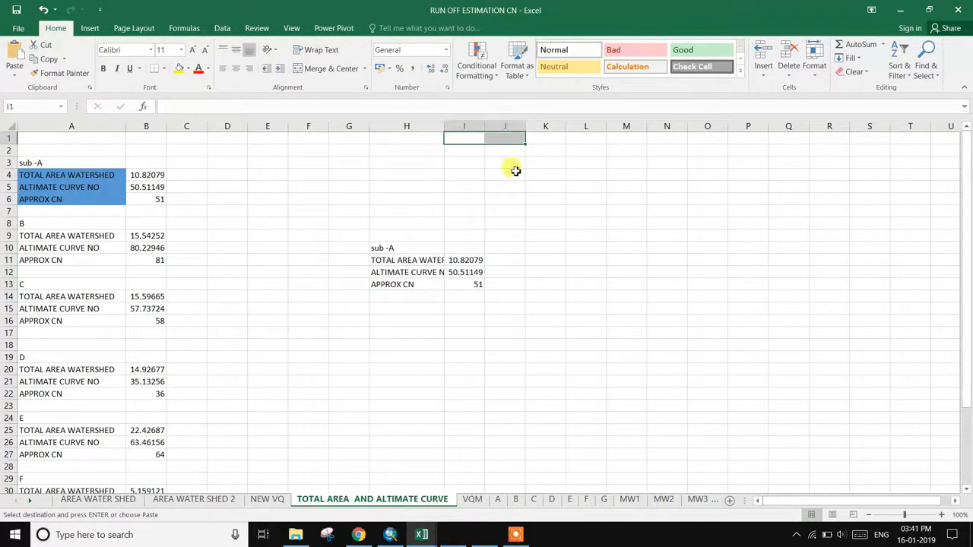
left_click_drag(485, 131, 502, 137)
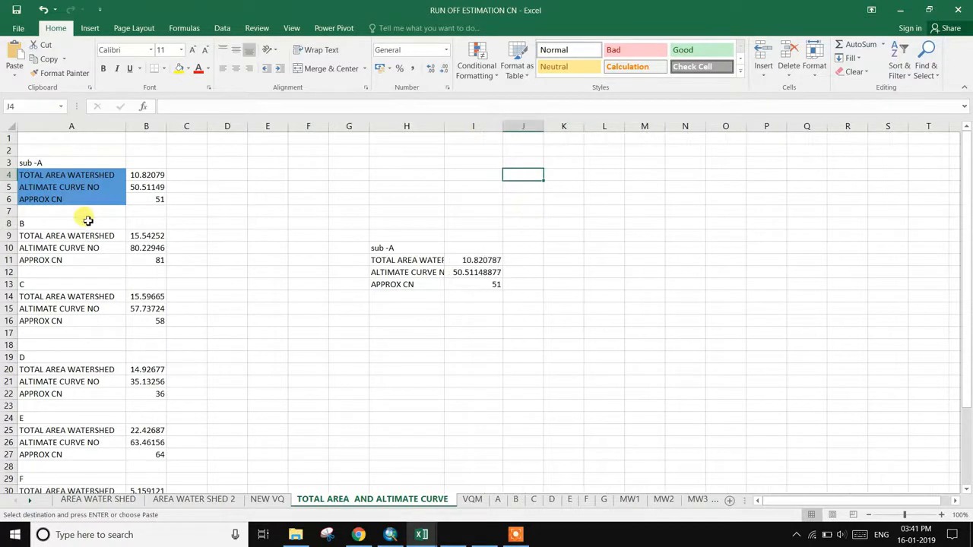
scroll(101, 377, "down", 7)
scroll(101, 402, "up", 4)
scroll(99, 401, "up", 3)
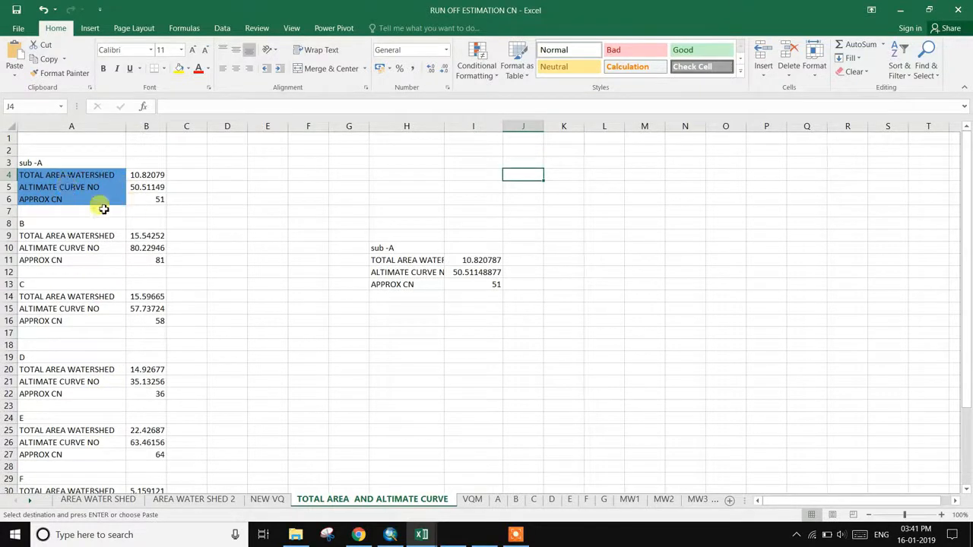
scroll(134, 363, "down", 5)
scroll(133, 362, "up", 5)
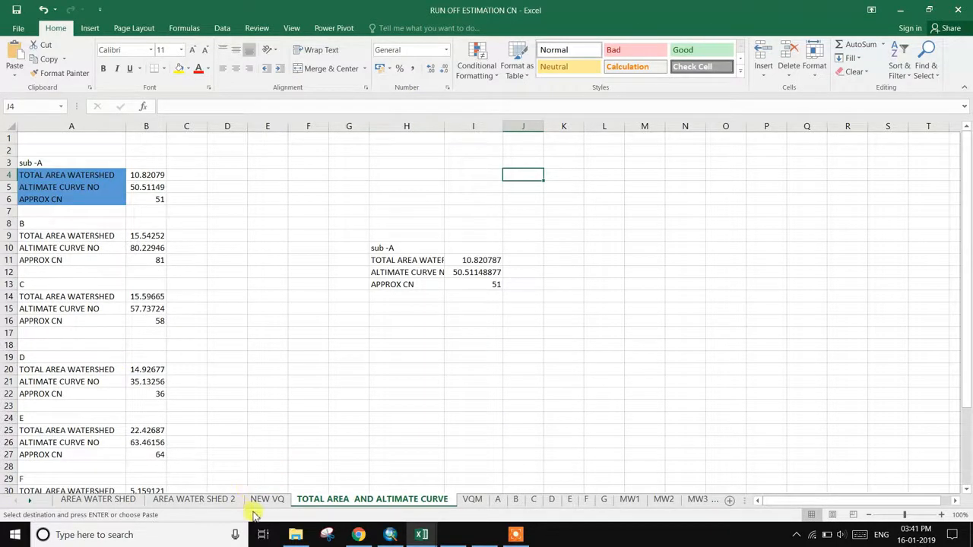
- Widen column H slightly more and switch to the NEW VQ sheet
left_click(516, 534)
left_click(598, 542)
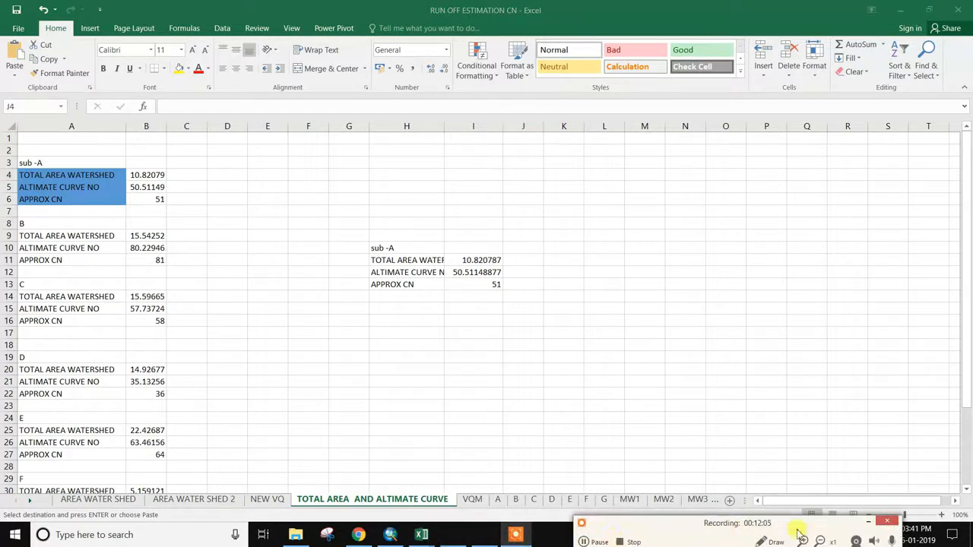
left_click(868, 521)
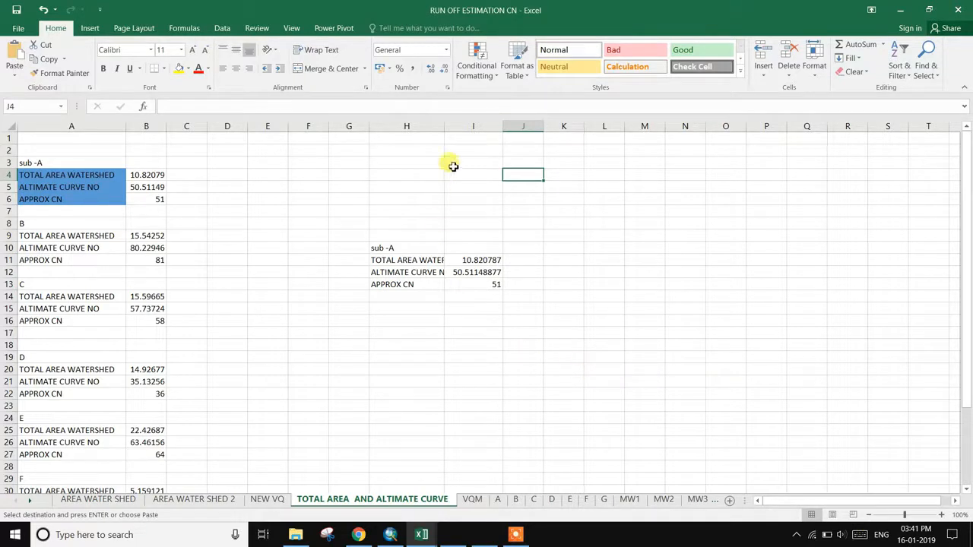
left_click_drag(446, 128, 450, 128)
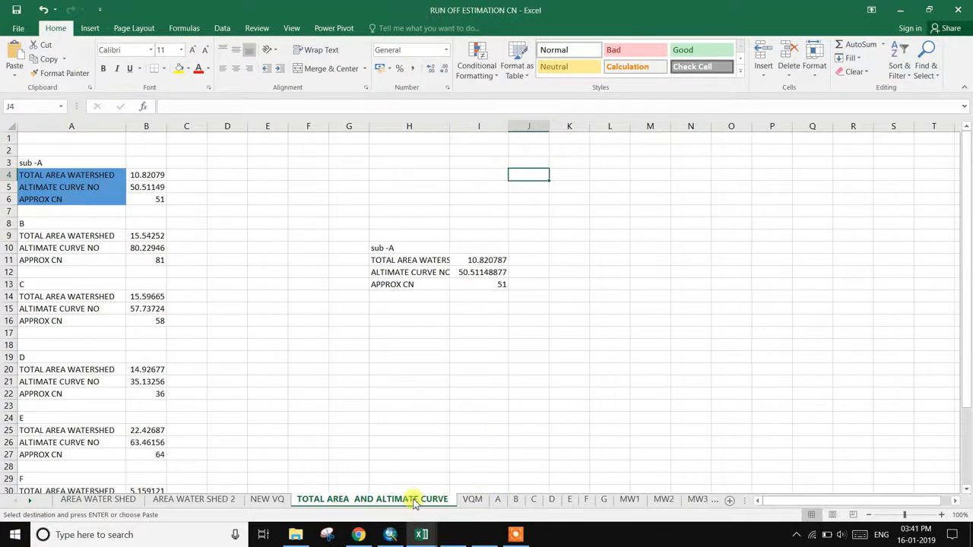
left_click(266, 499)
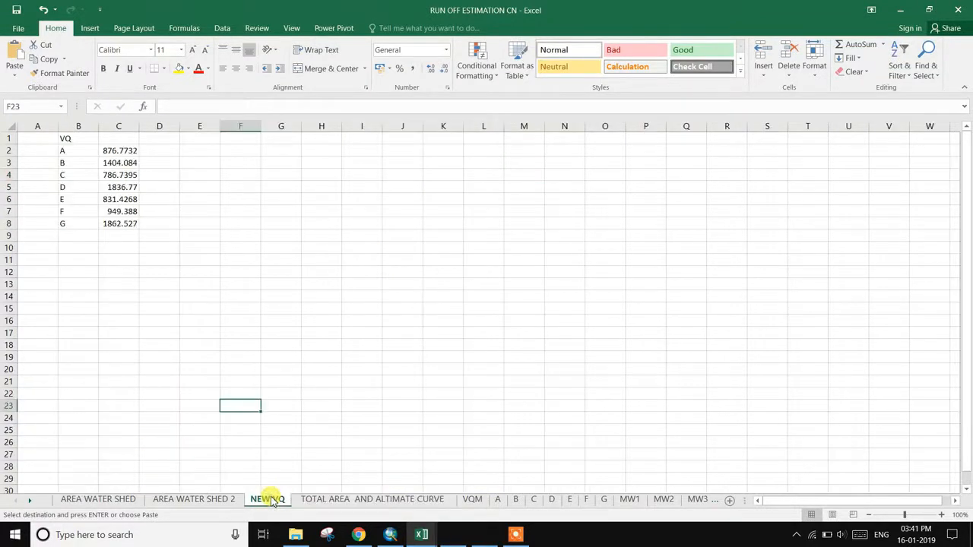
- Look over sheet A's runoff table, then switch to the 1996 [Compatibility Mode] rainfall workbook
left_click(497, 499)
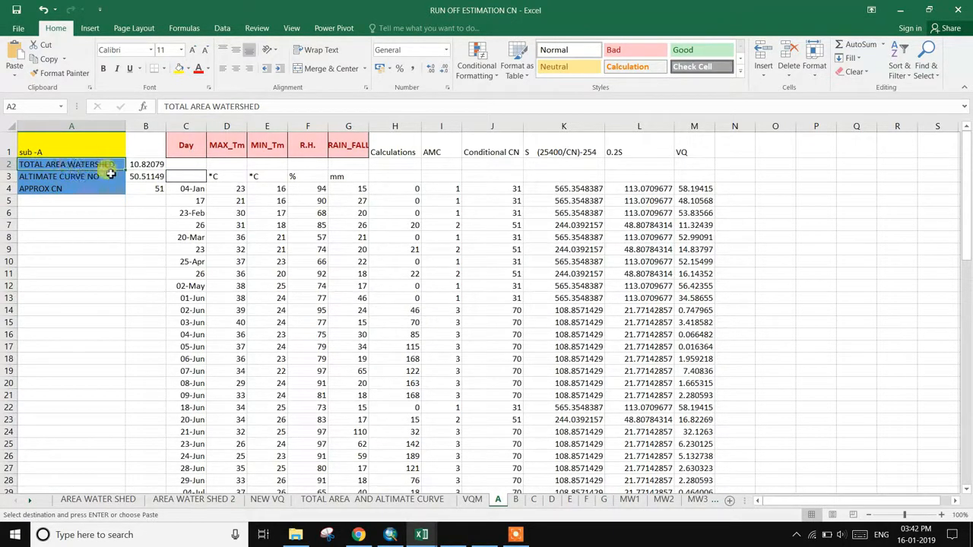
left_click(126, 122)
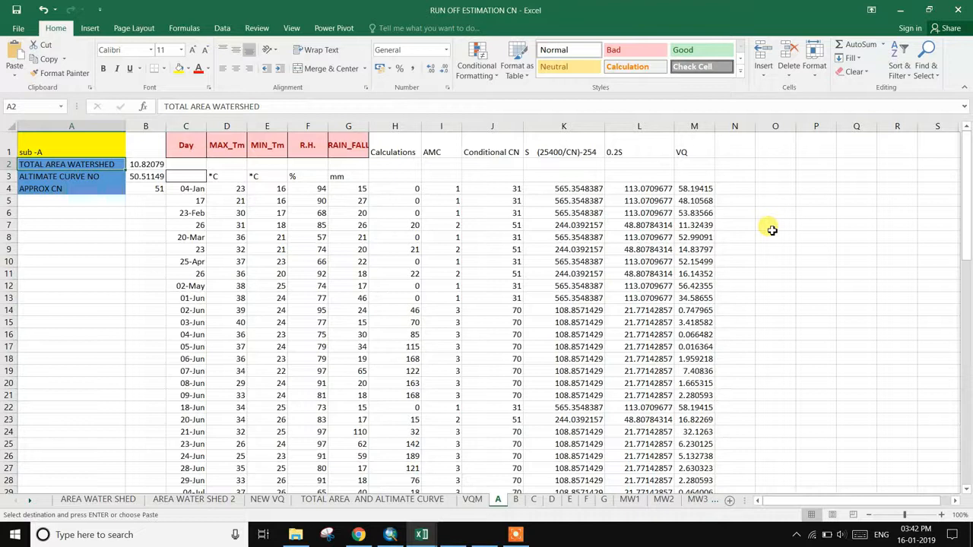
left_click(422, 534)
left_click(488, 485)
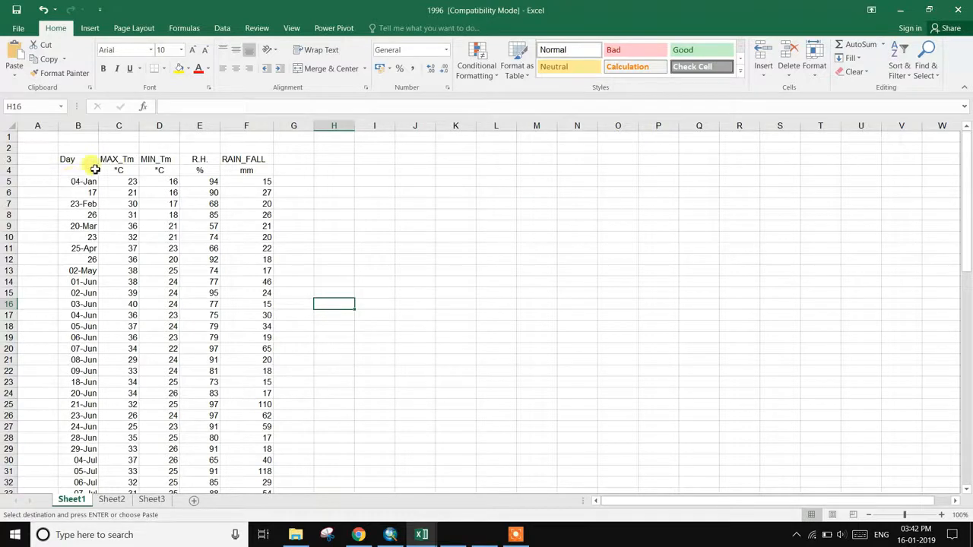
- Scroll the 1996 sheet down to the rainfall total and back, then head to RUN OFF ESTIMATION CN
scroll(105, 317, "down", 4)
scroll(96, 373, "up", 4)
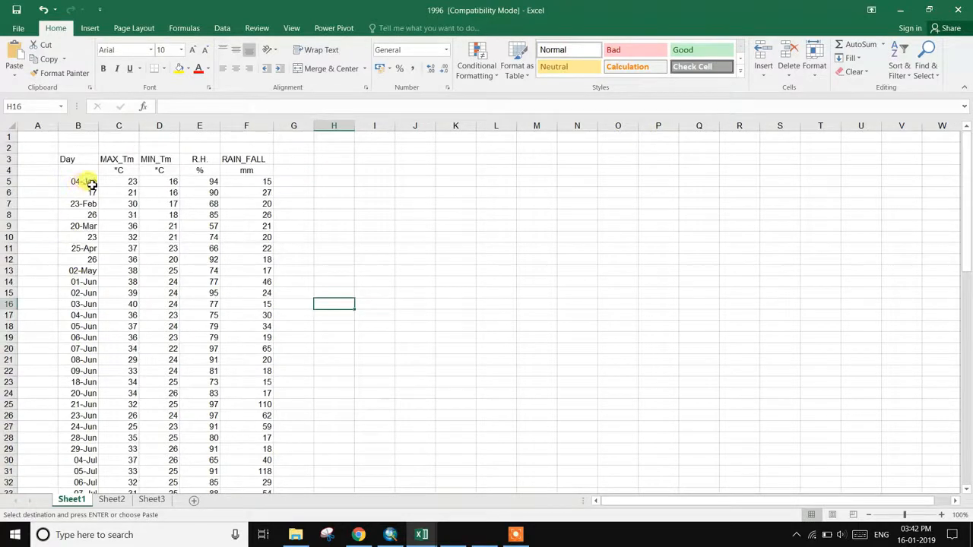
scroll(98, 406, "down", 20)
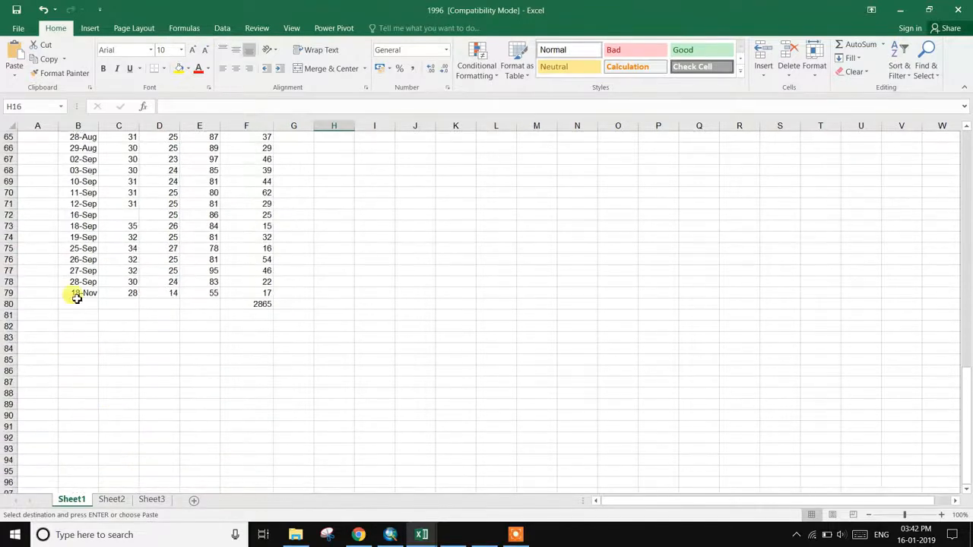
scroll(119, 325, "up", 20)
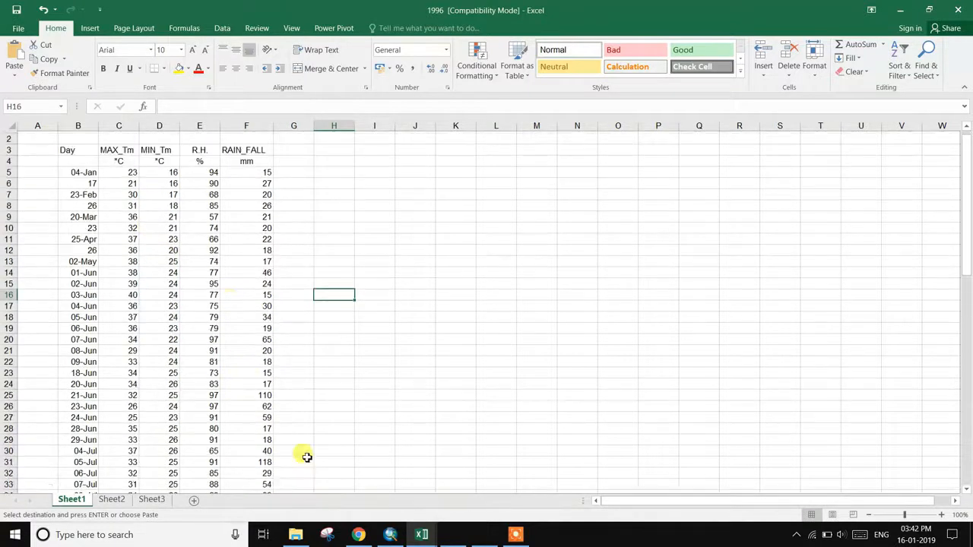
left_click(422, 532)
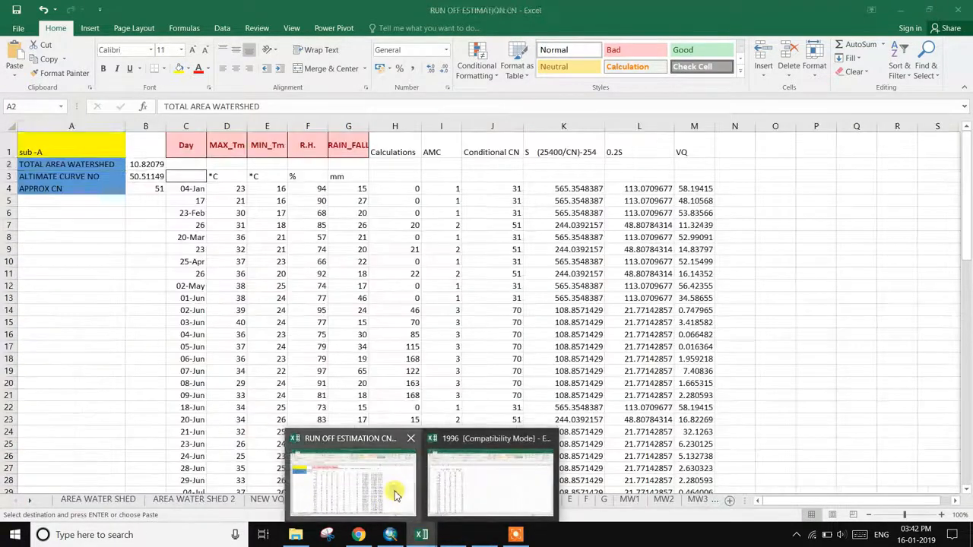
left_click(387, 493)
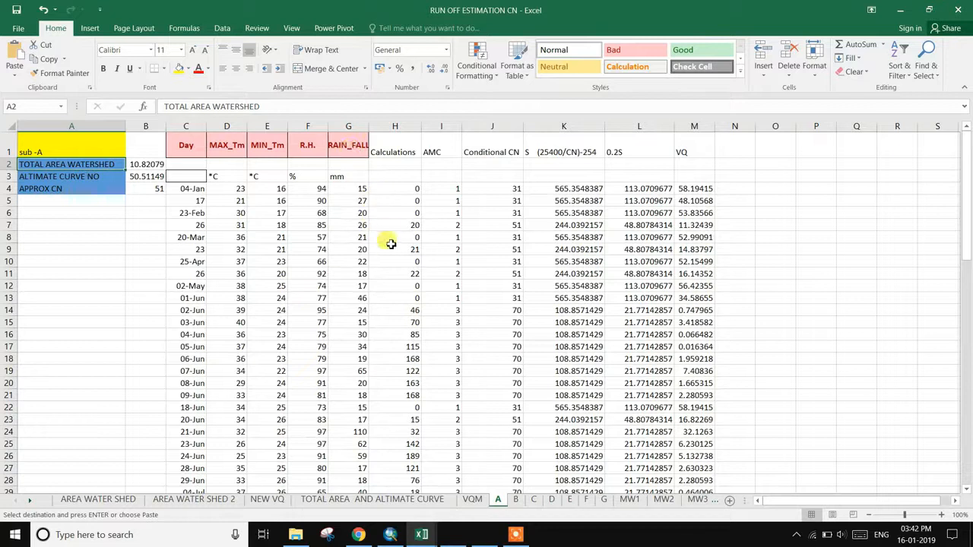
left_click(516, 535)
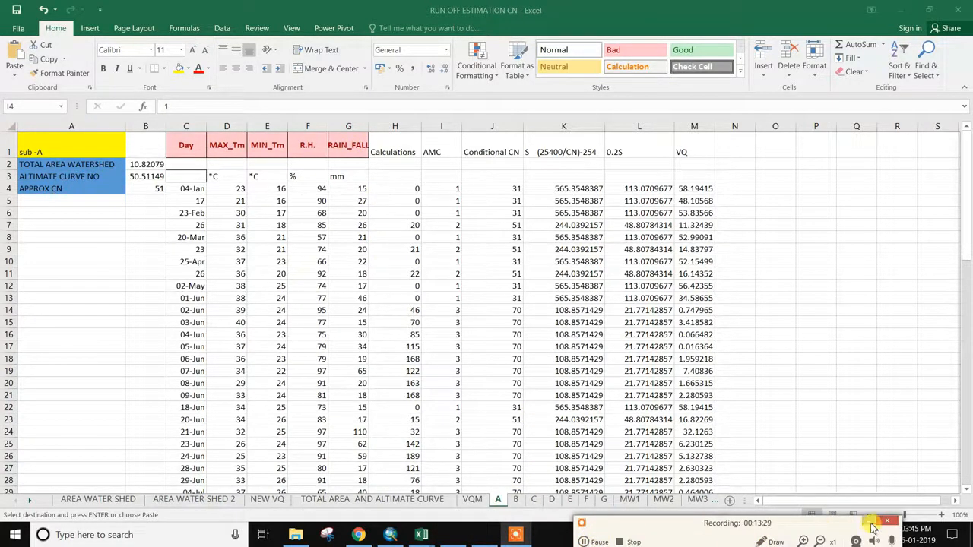
left_click(873, 527)
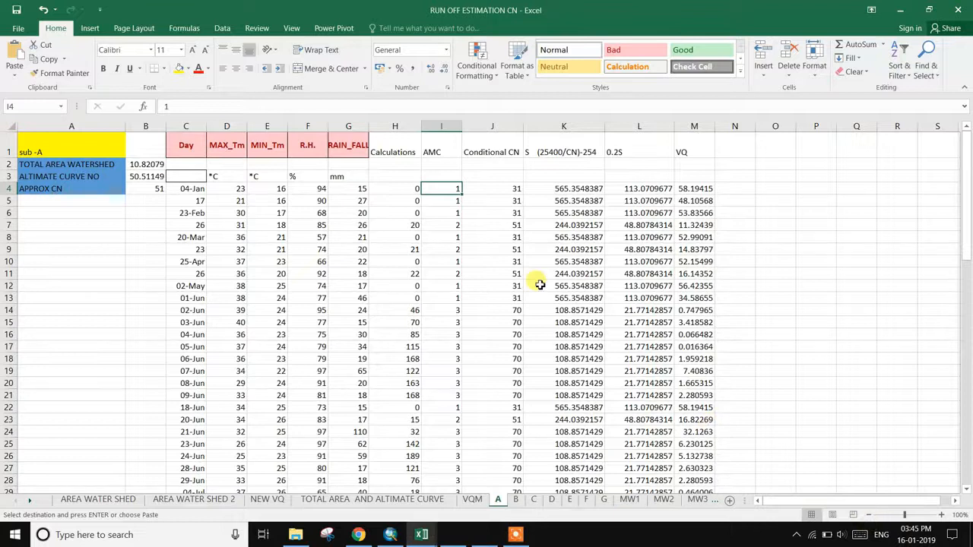
left_click(412, 189)
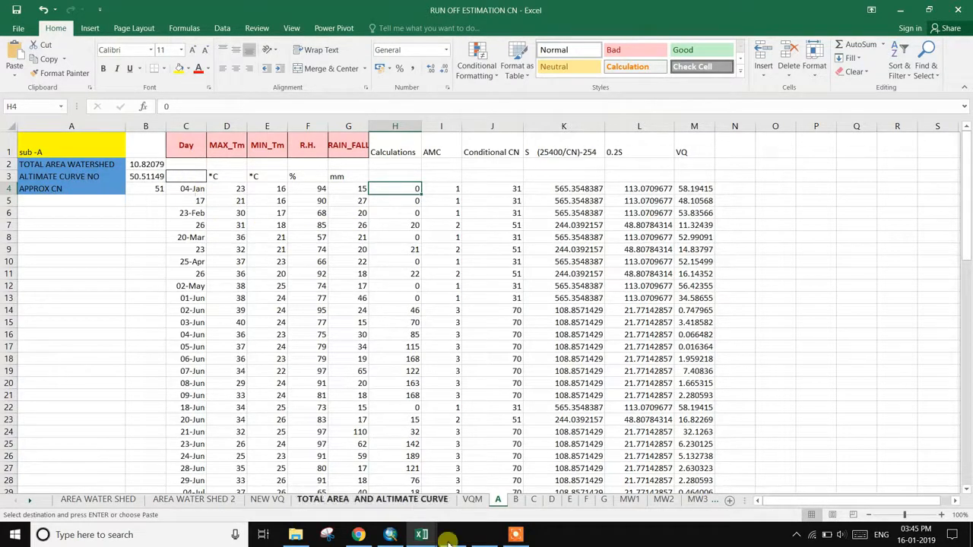
left_click(515, 534)
left_click(583, 542)
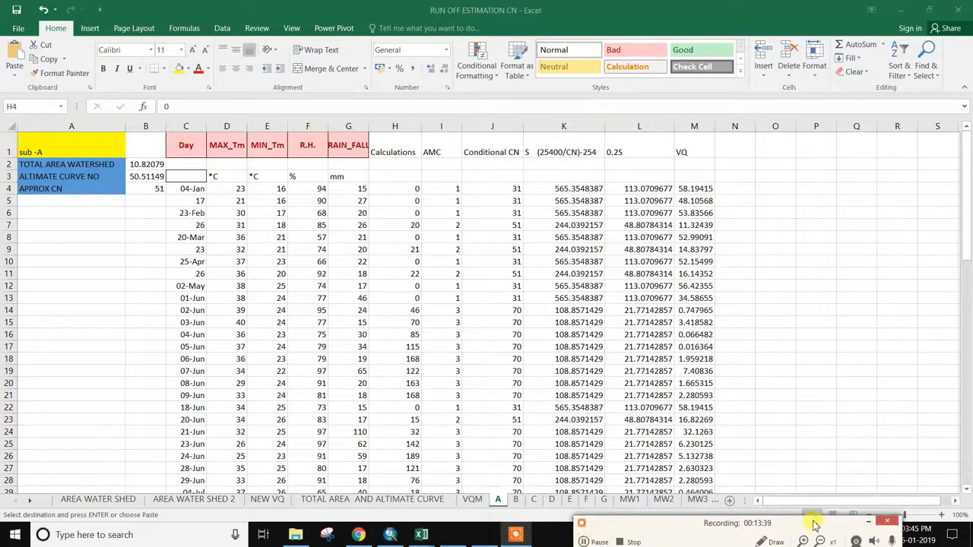
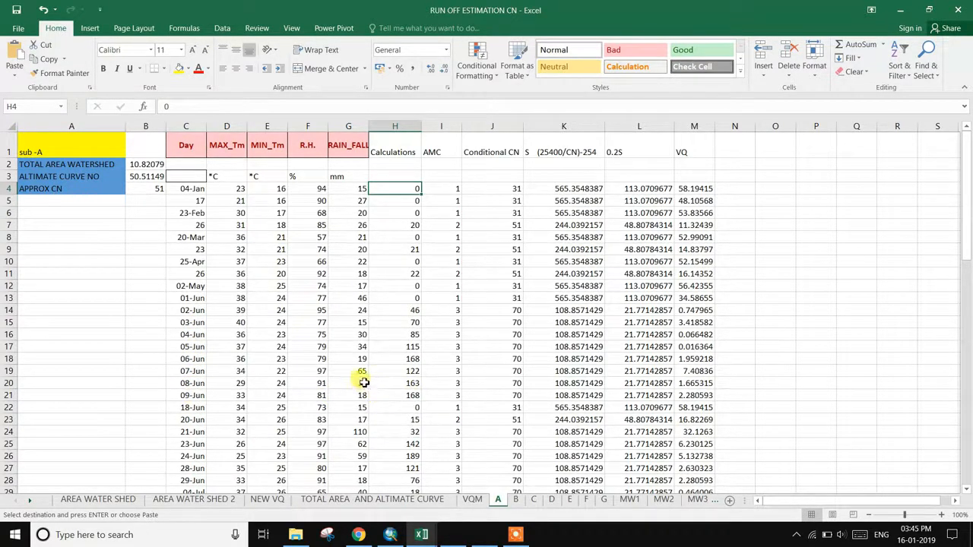
- Inspect the rainfall values in cells G20 up through G17
left_click(364, 383)
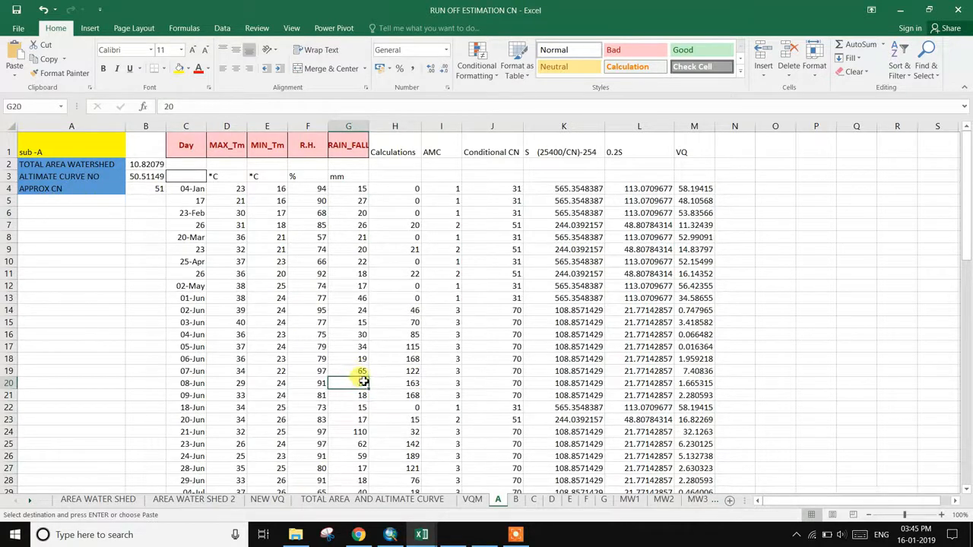
left_click(365, 372)
left_click(363, 361)
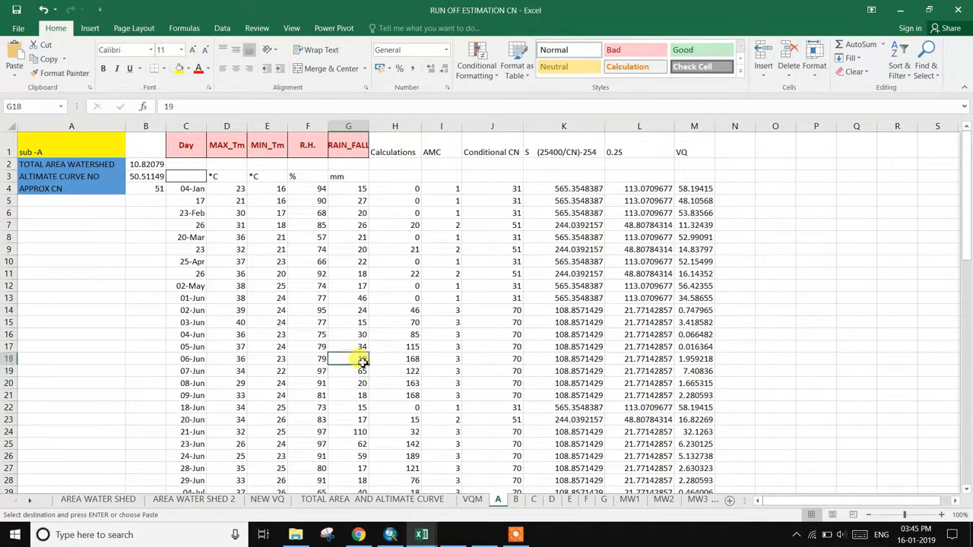
left_click(363, 347)
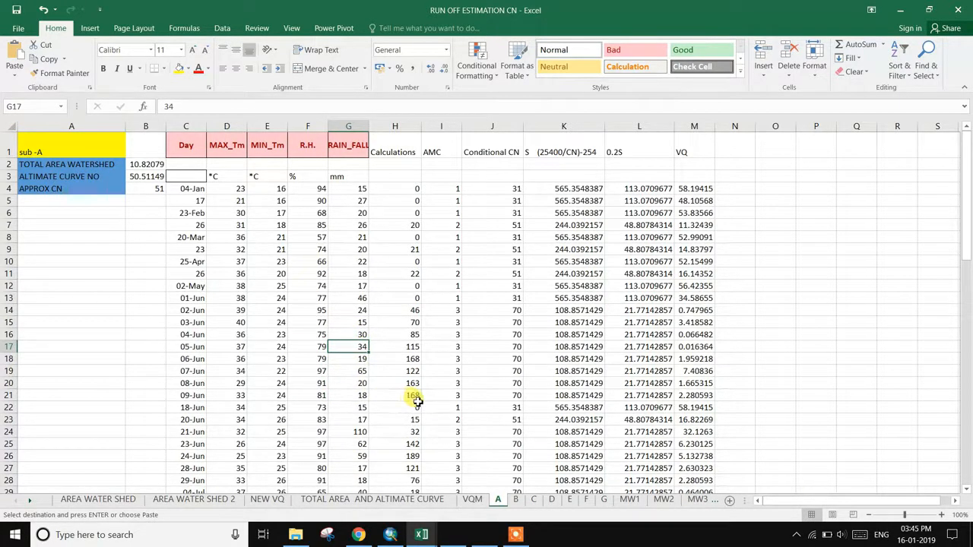
scroll(417, 403, "down", 1)
scroll(416, 405, "up", 1)
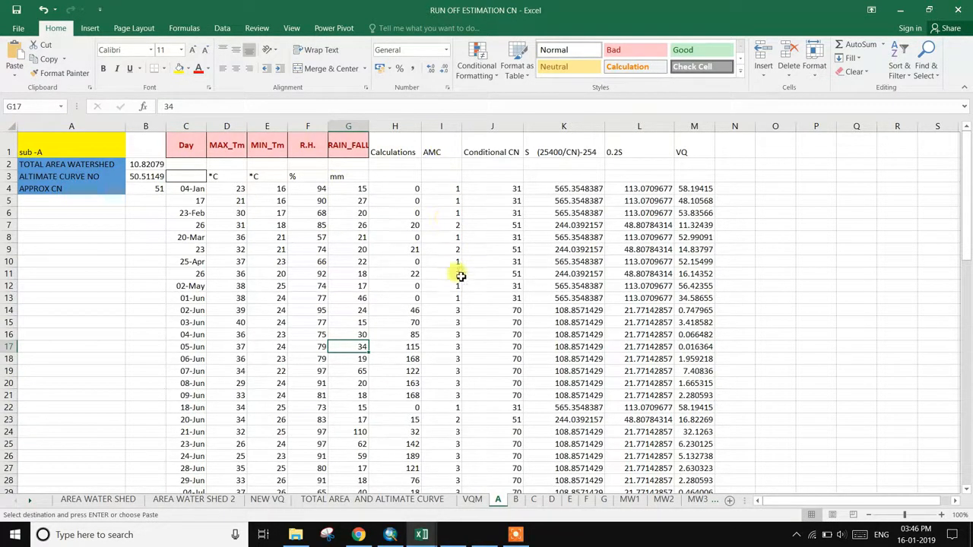
- Compare the antecedent moisture conditions table with the RUN OFF ESTIMATION CN workbook
left_click(454, 536)
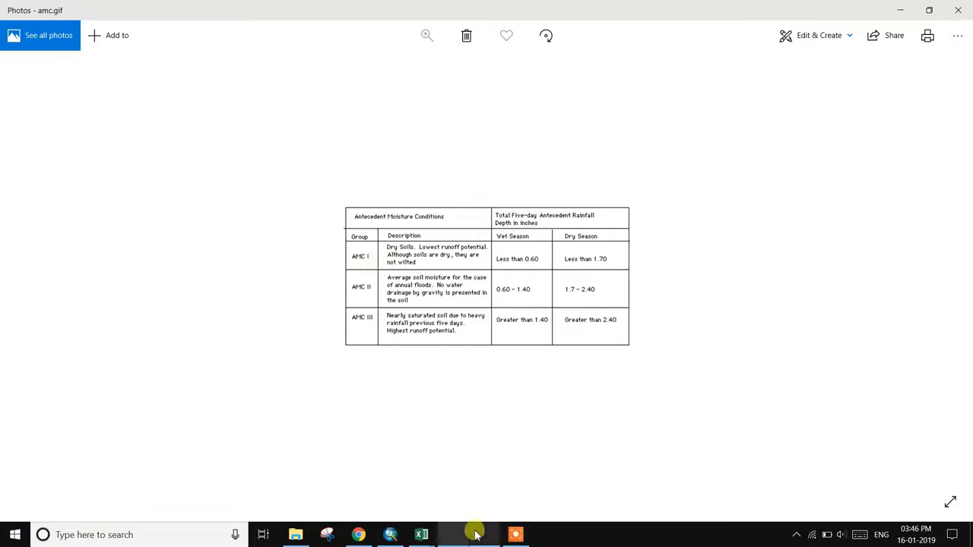
mouse_move(430, 521)
left_click(397, 501)
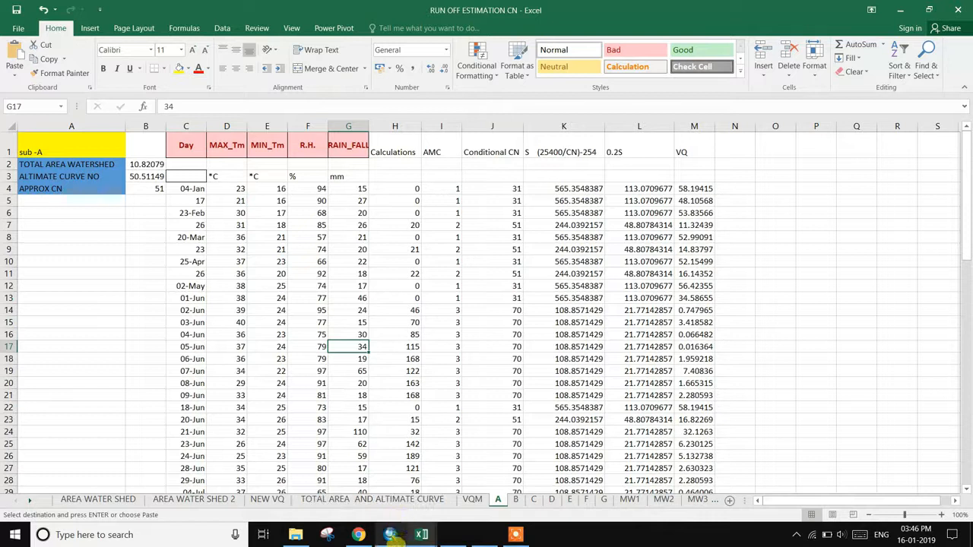
mouse_move(391, 536)
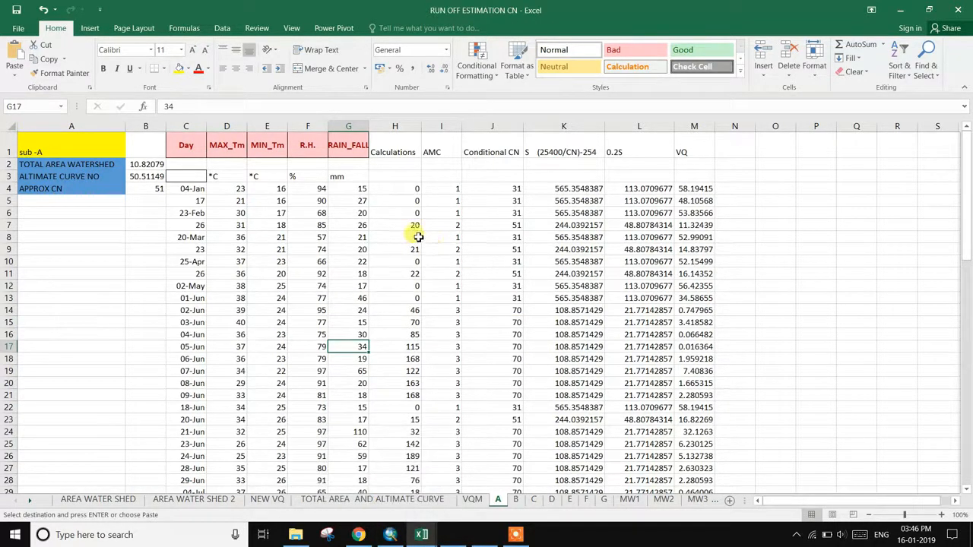
left_click(477, 536)
left_click(453, 535)
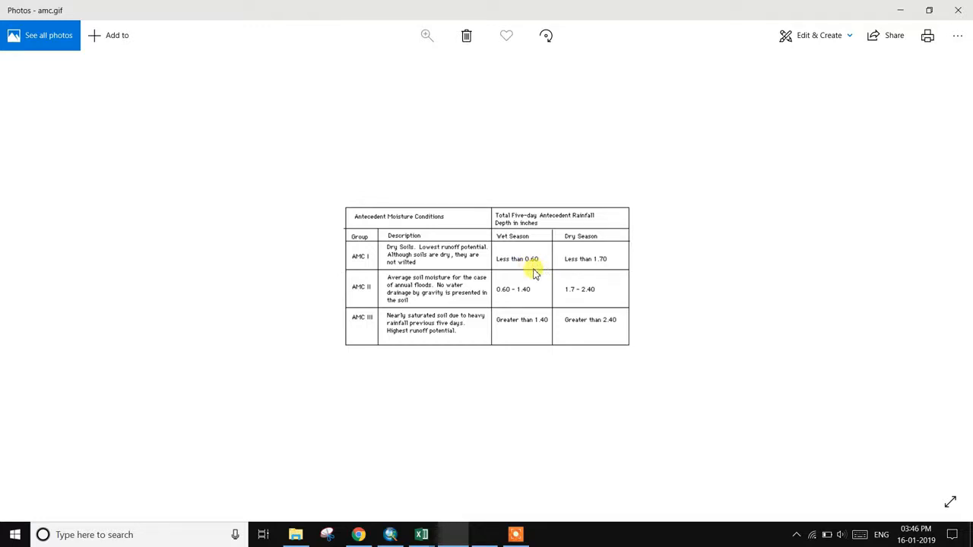
mouse_move(422, 533)
left_click(384, 492)
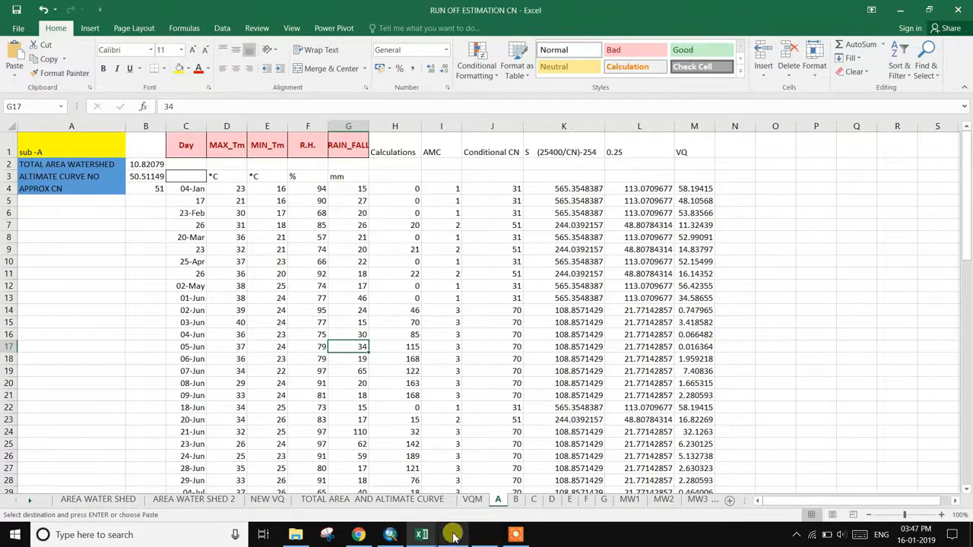
left_click(477, 537)
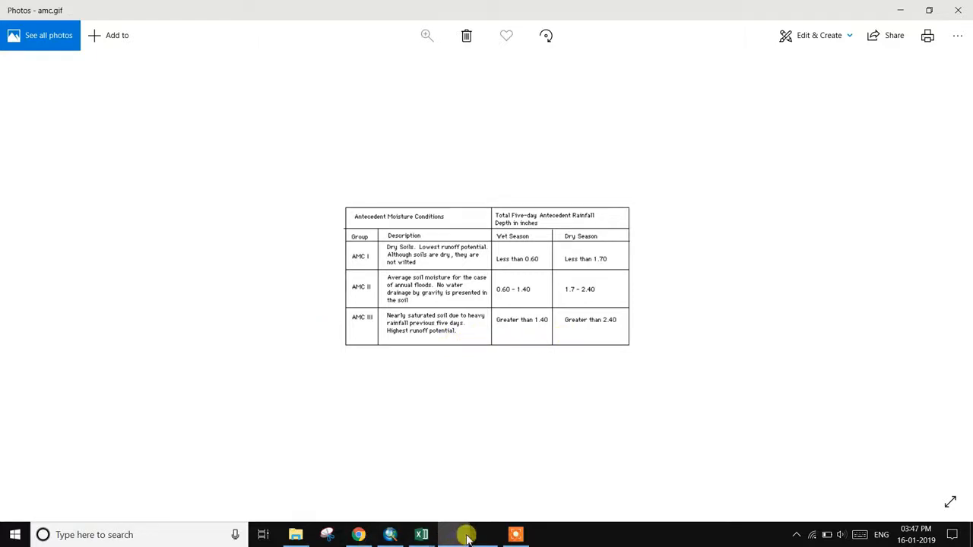
mouse_move(422, 532)
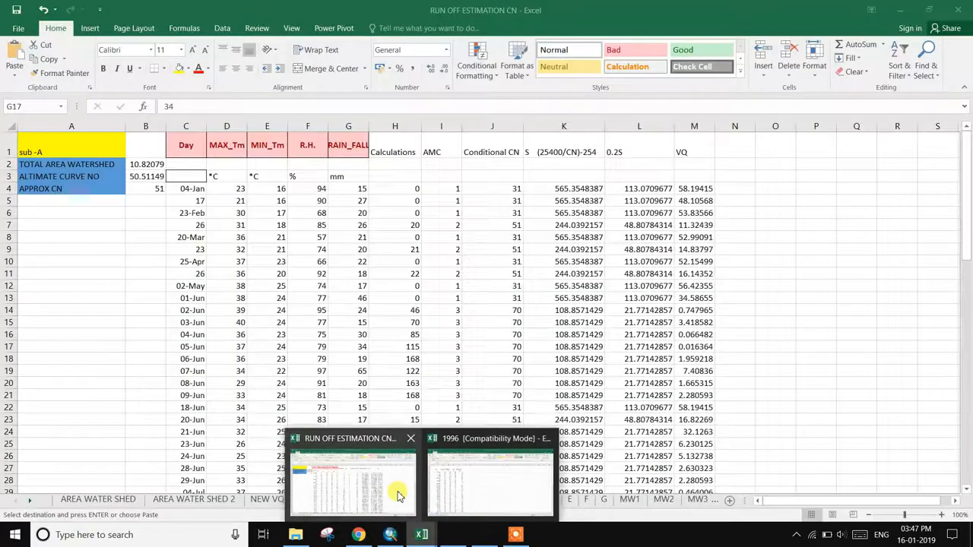
left_click(398, 495)
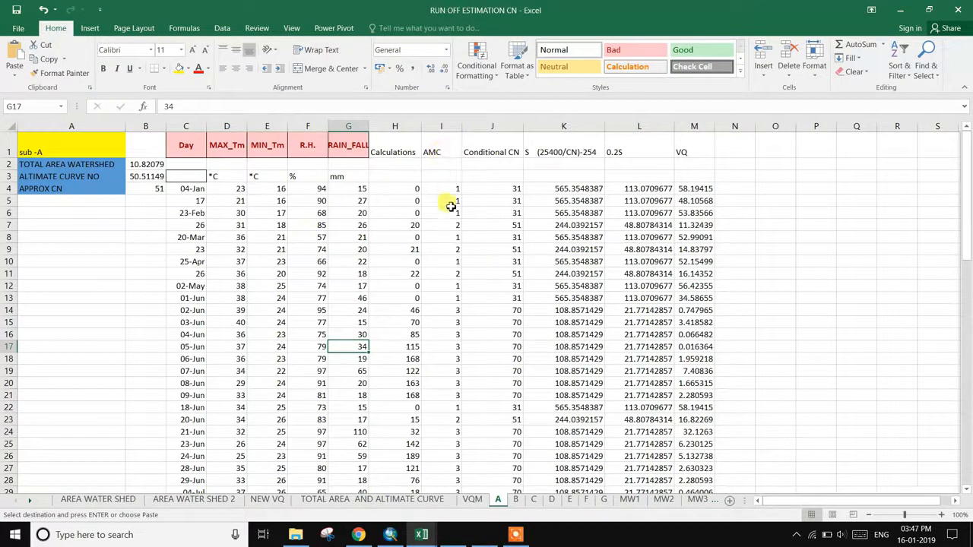
- Check the Conditional CN in J4 against Table 10-1 in curve number amc.pdf
left_click(516, 190)
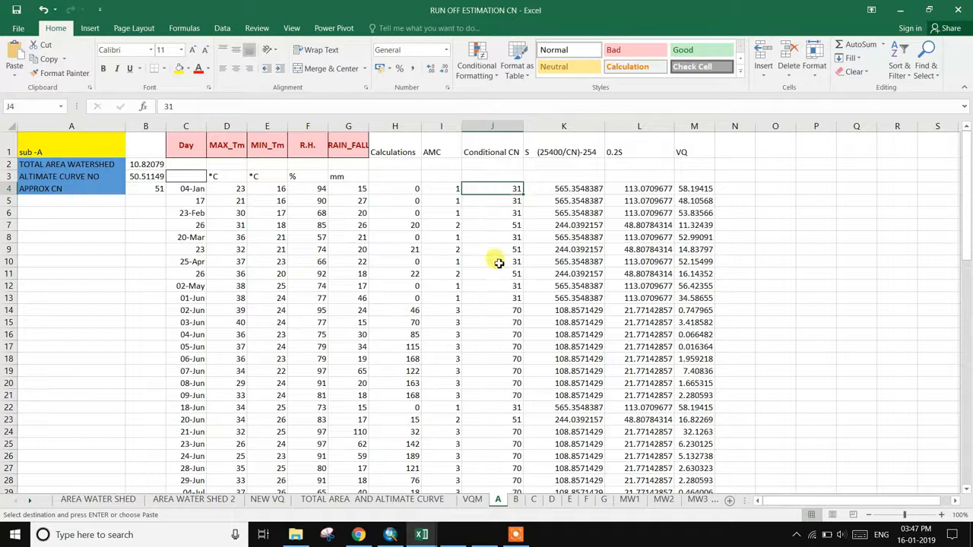
left_click(484, 534)
scroll(520, 455, "up", 2)
scroll(526, 426, "down", 1)
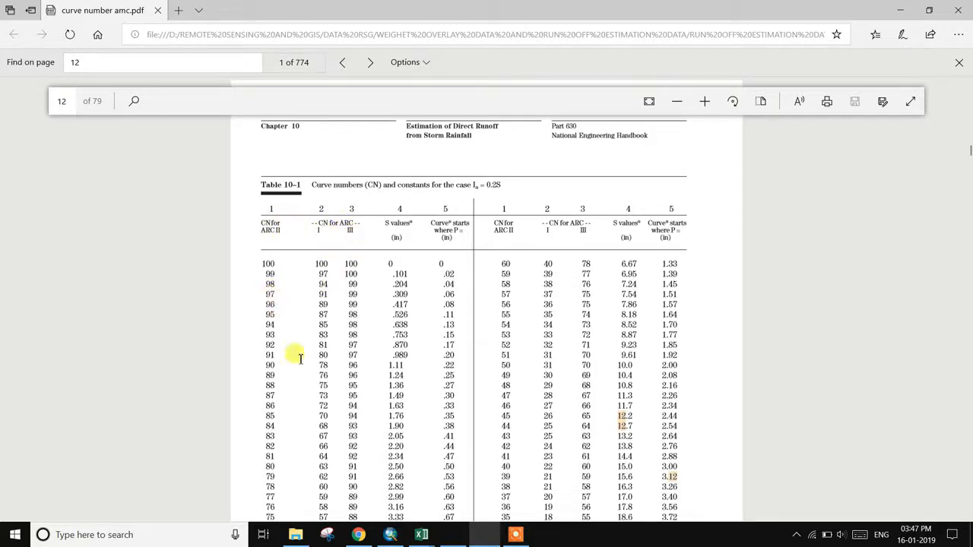
- Glance at the workbook, then scroll the PDF back to Table 10-1's ARC II 51 row
mouse_move(418, 532)
left_click(384, 483)
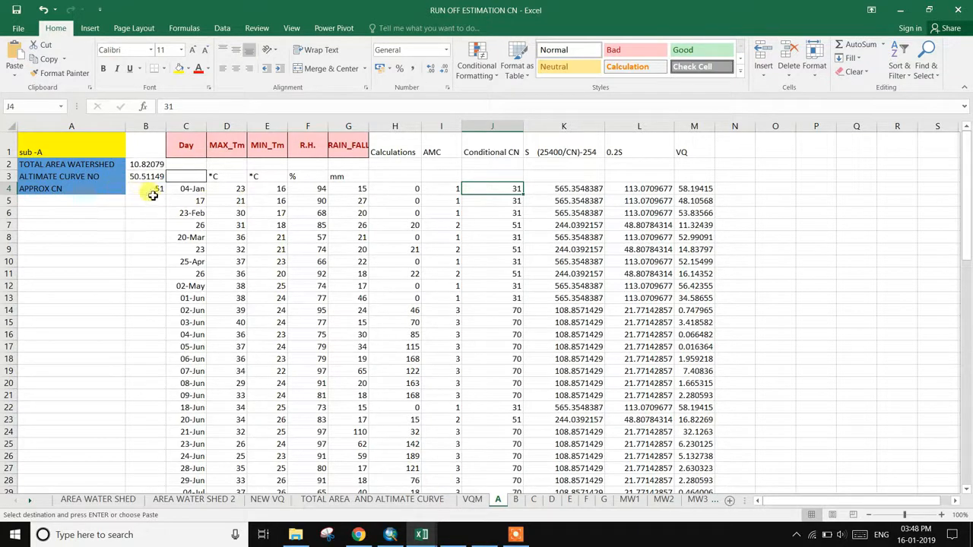
left_click(491, 539)
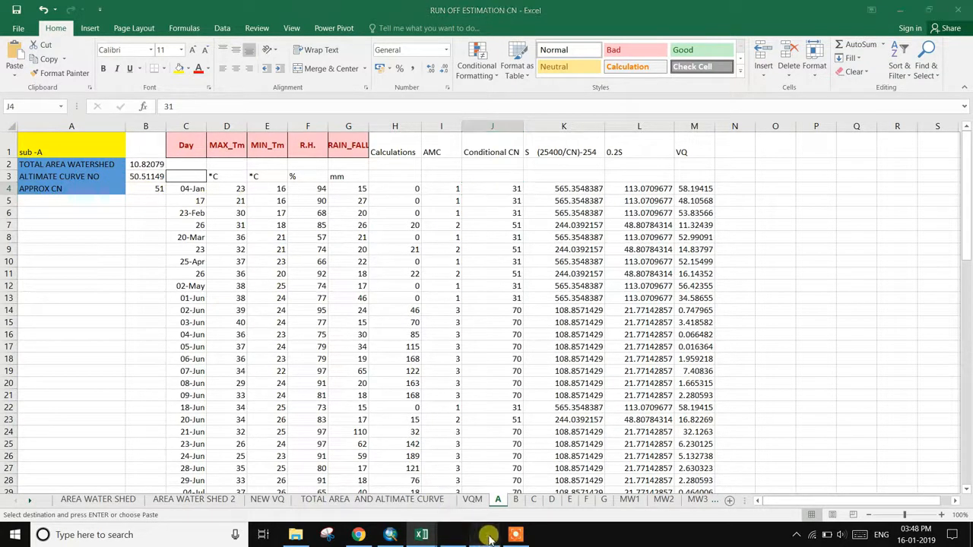
scroll(282, 372, "down", 3)
scroll(287, 388, "down", 10)
scroll(287, 391, "up", 8)
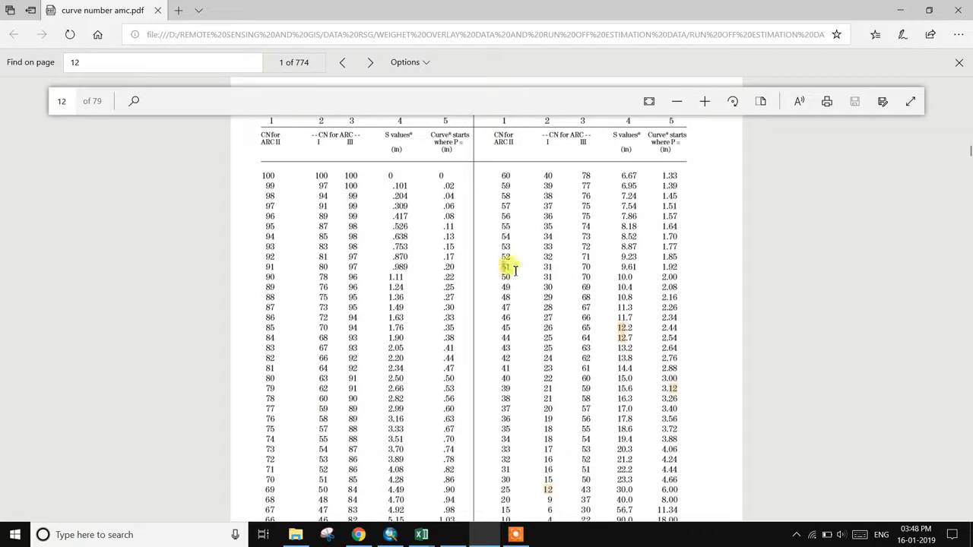
- Highlight Table 10-1's column headings, then compare them with the workbook
left_click(546, 142)
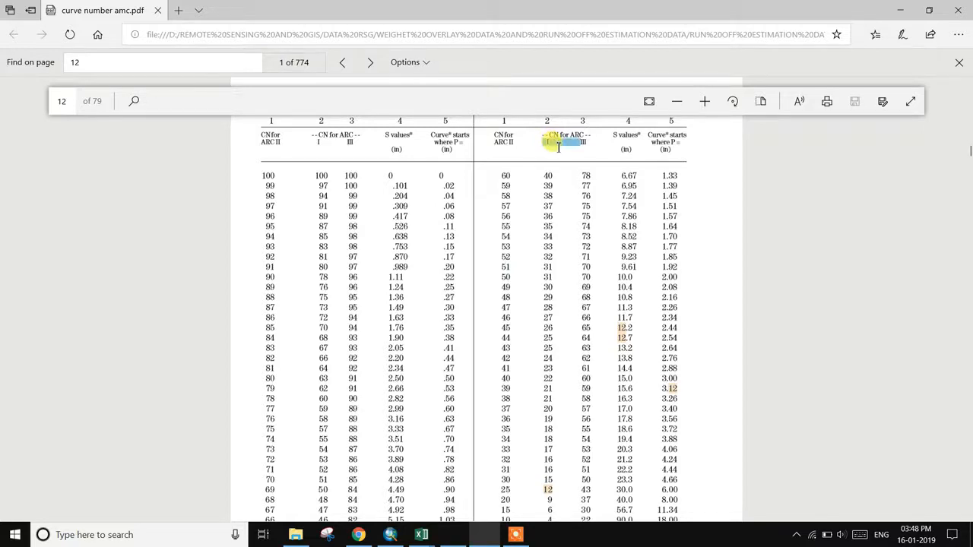
left_click_drag(558, 148, 673, 146)
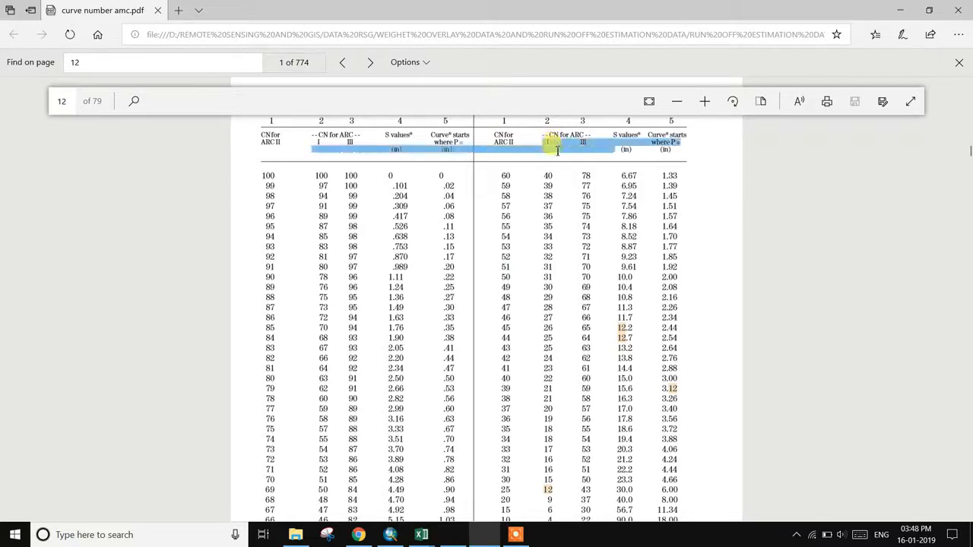
left_click(546, 267)
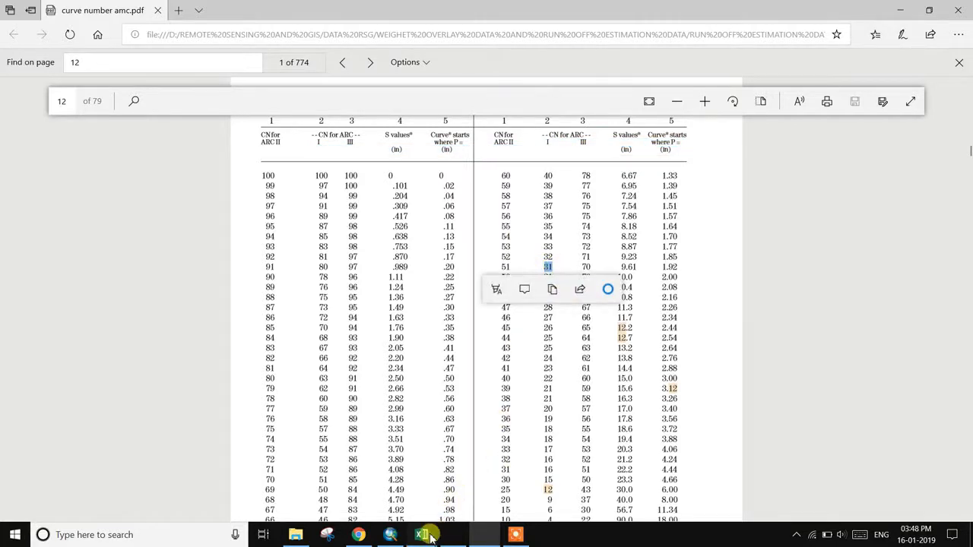
mouse_move(422, 530)
left_click(395, 491)
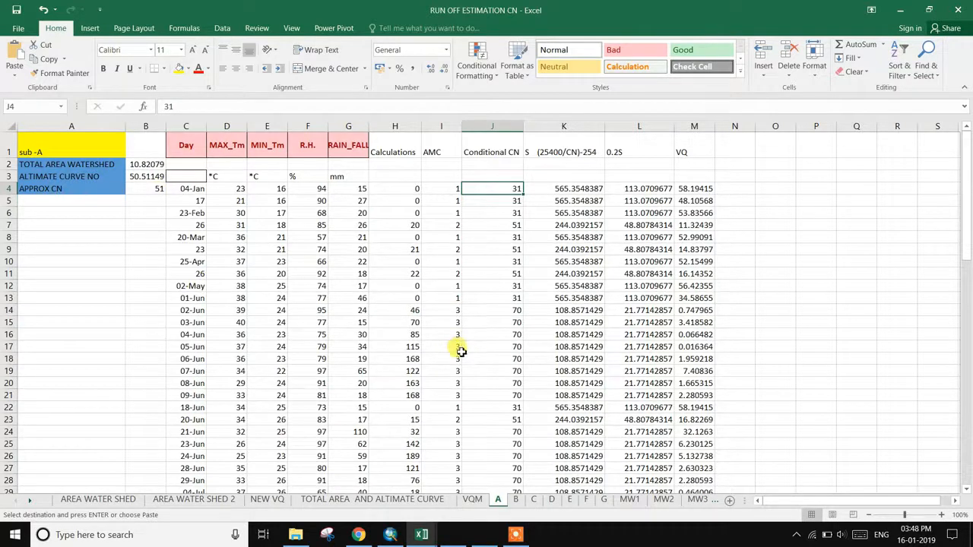
- Mark ARC III value 70 and CN 51 in Table 10-1, then return to the workbook
left_click(487, 532)
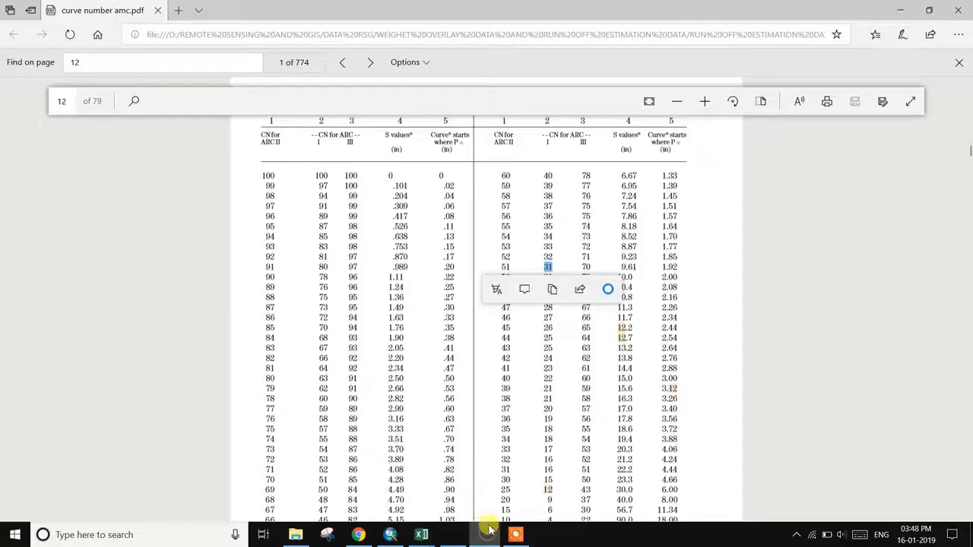
left_click(587, 267)
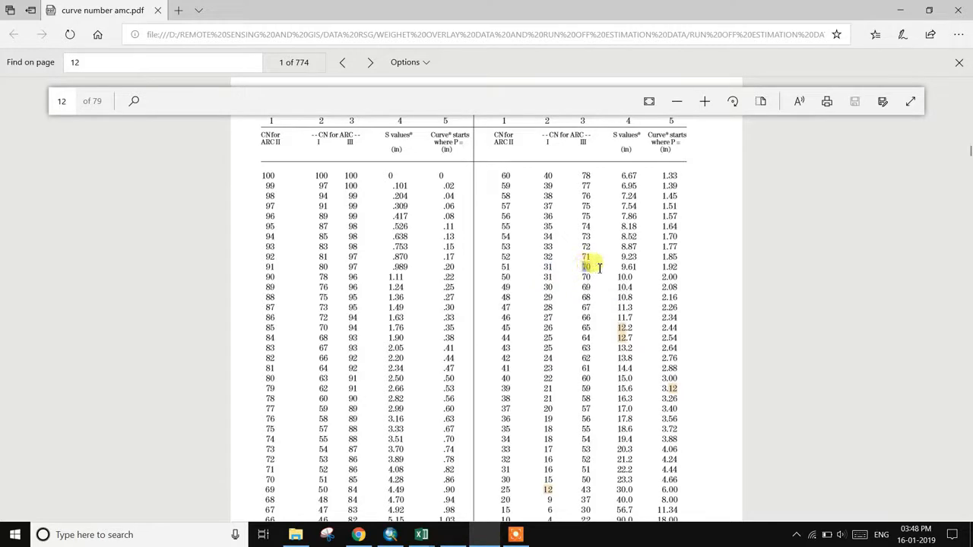
left_click_drag(601, 267, 601, 267)
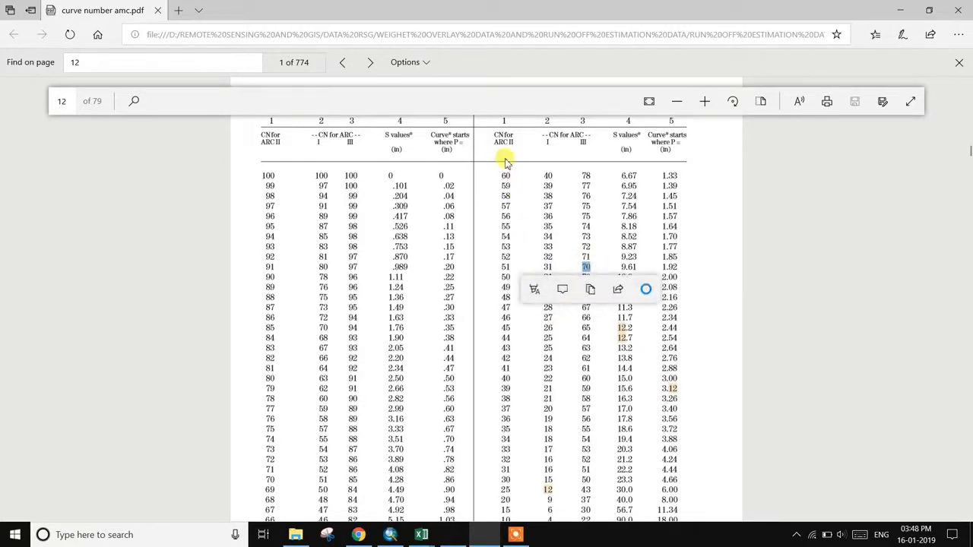
left_click(484, 536)
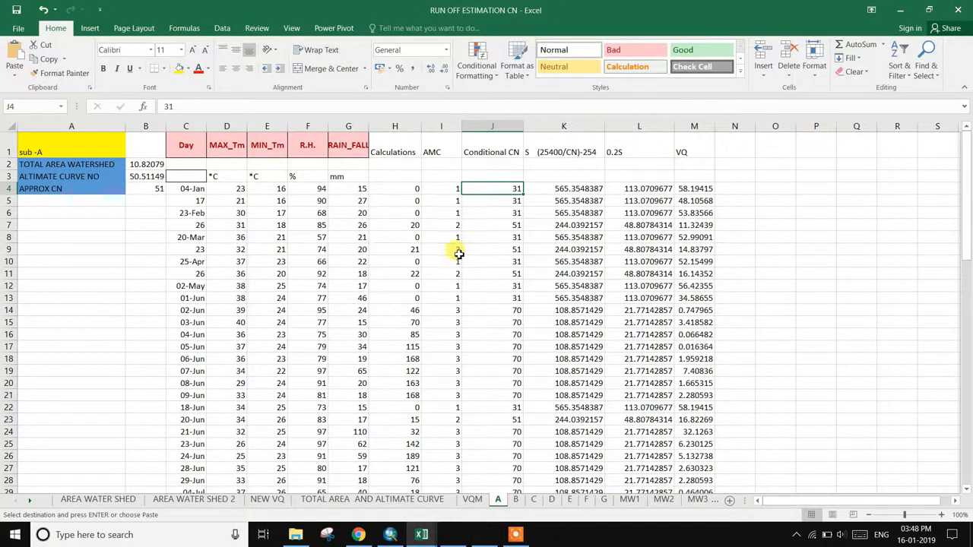
left_click(485, 536)
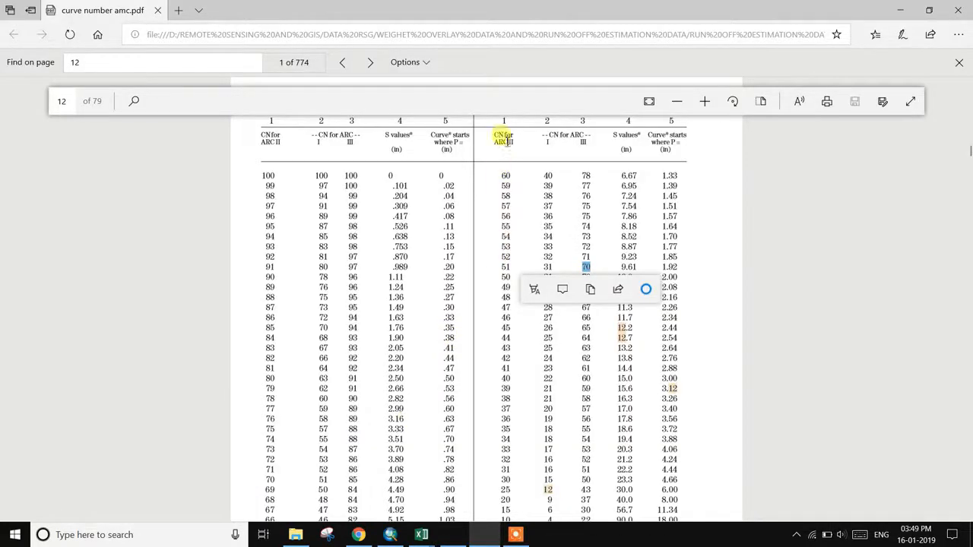
left_click(508, 267)
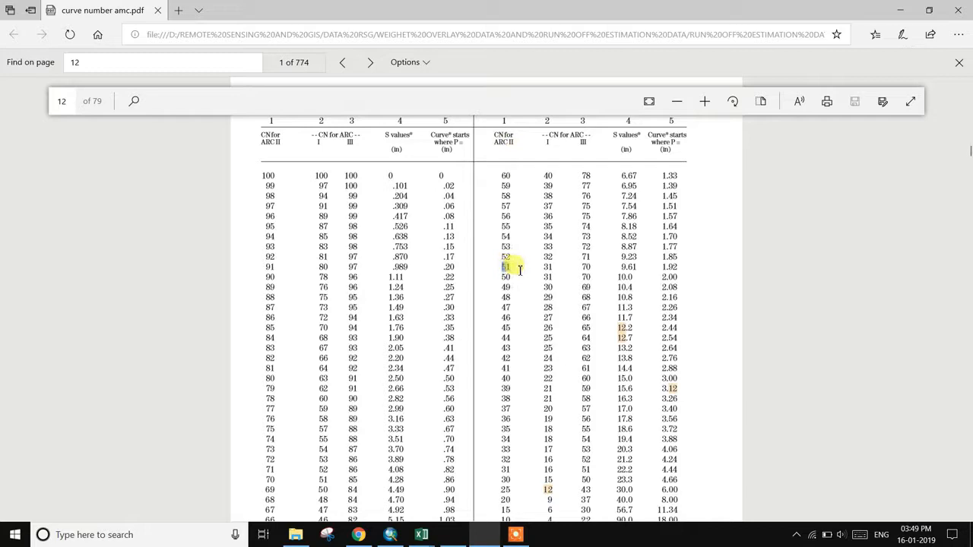
left_click_drag(520, 270, 521, 270)
mouse_move(421, 532)
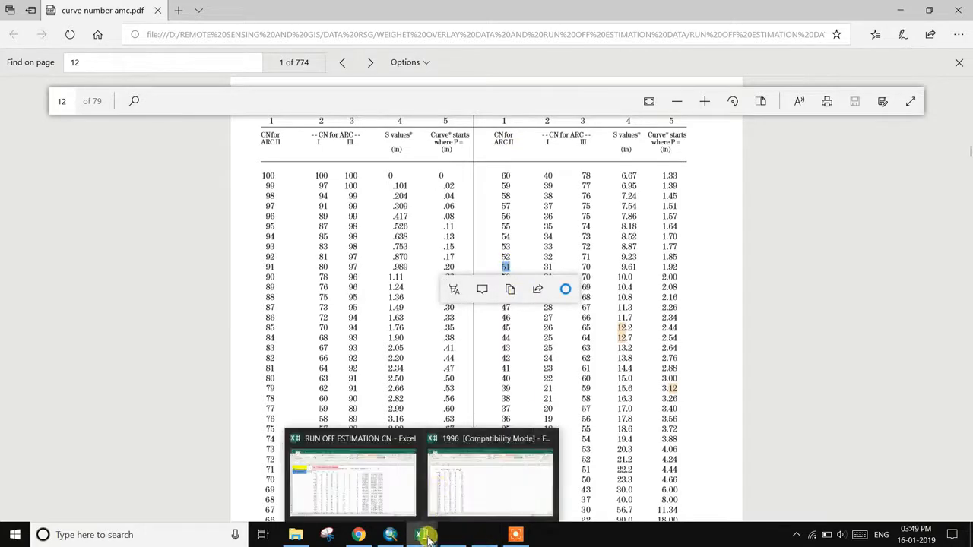
left_click(415, 484)
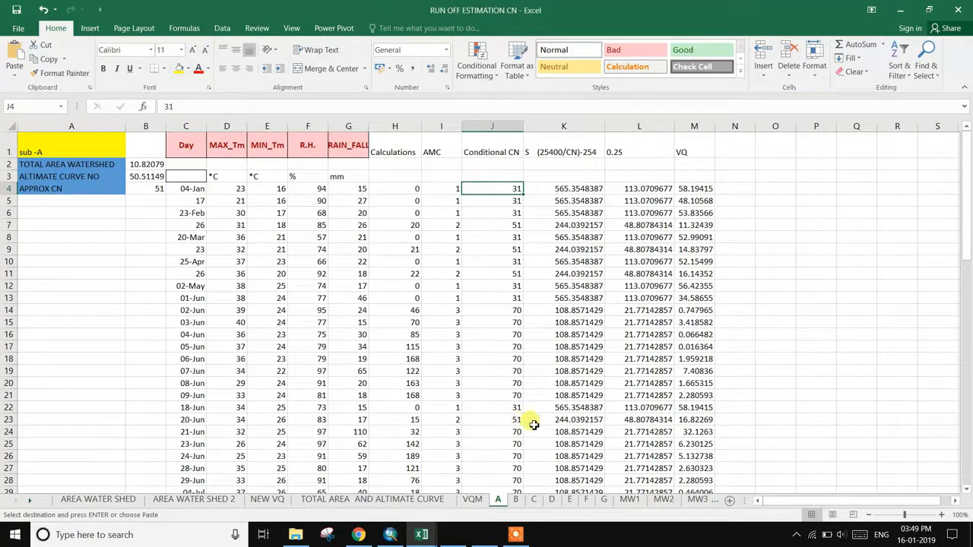
- Check the VQ formula in cell M4 against the curve number PDF
key("Right")
key("Right")
key("Right")
left_click(517, 534)
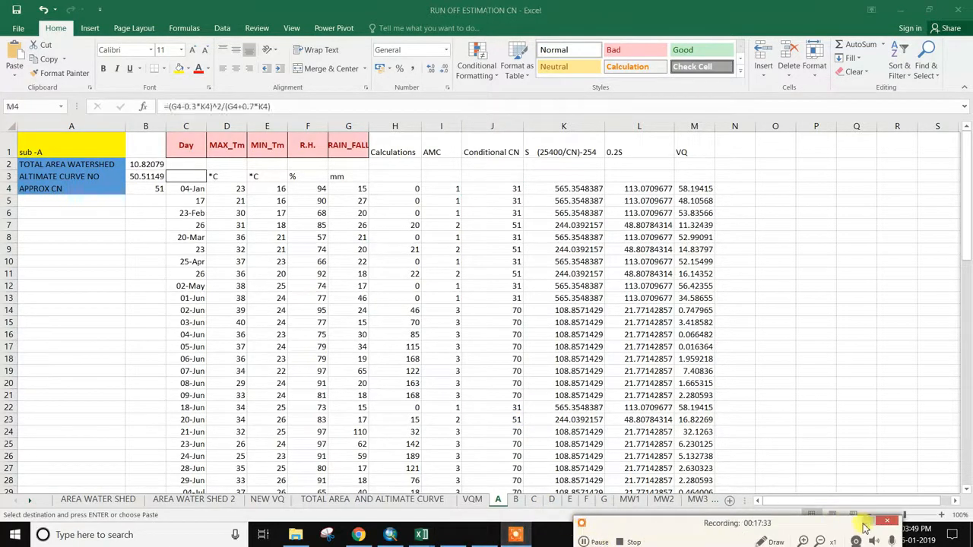
left_click(868, 523)
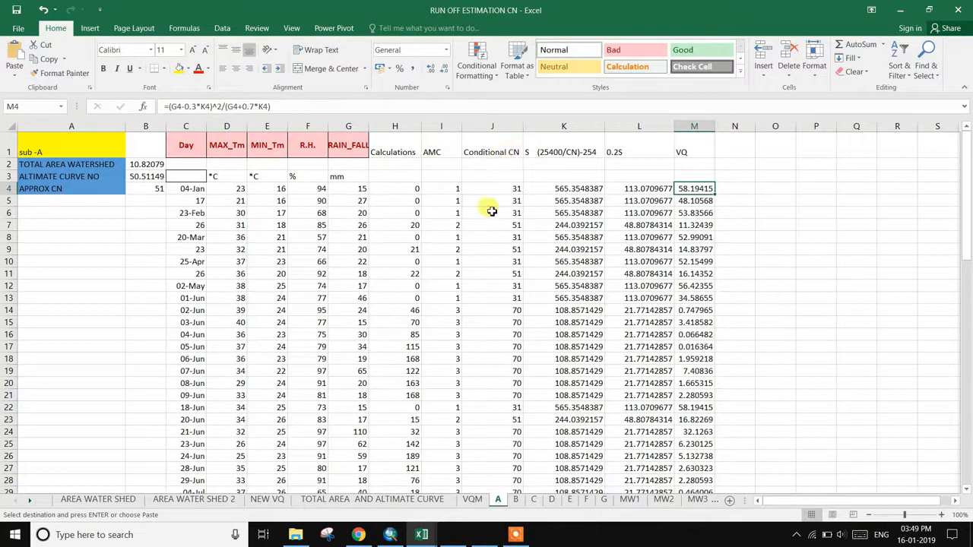
left_click(485, 538)
scroll(437, 259, "up", 3)
scroll(432, 322, "down", 3)
scroll(432, 323, "up", 3)
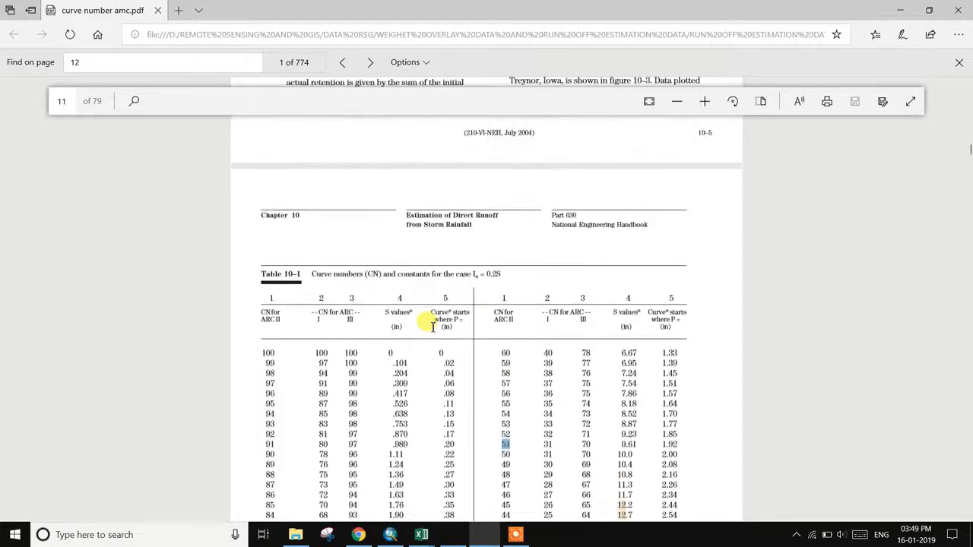
left_click(899, 9)
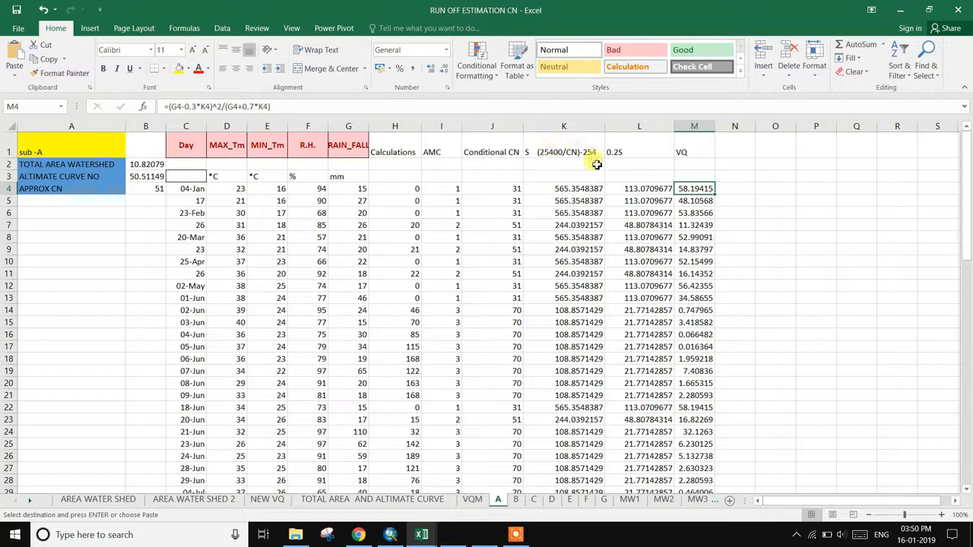
- Bring up the Wikipedia Runoff curve number page
scroll(561, 374, "down", 3)
scroll(557, 357, "up", 3)
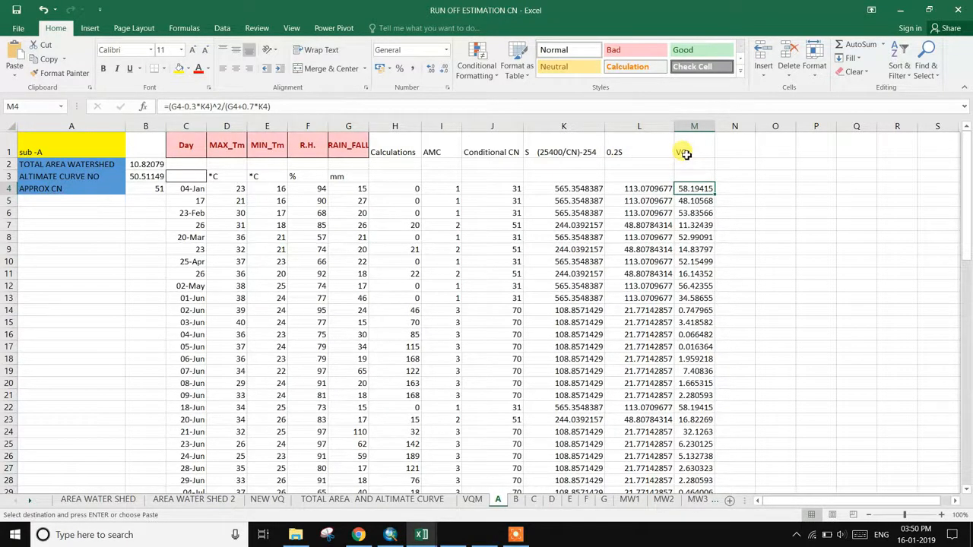
left_click(515, 535)
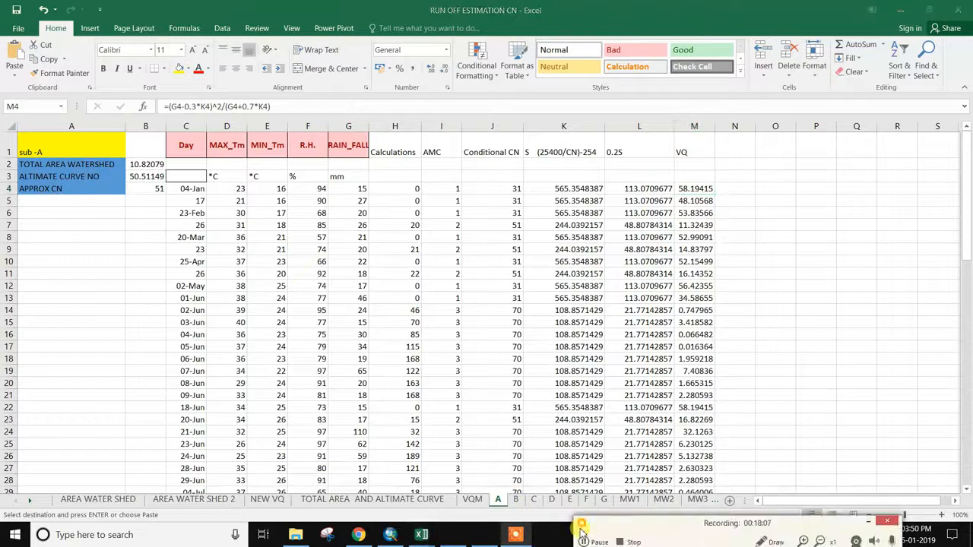
key("alt+Tab")
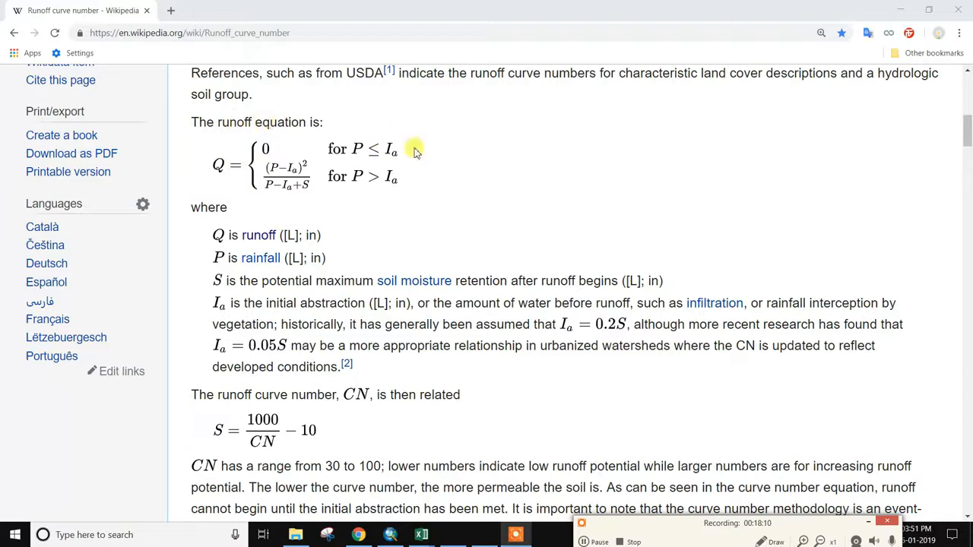
- Select the runoff equation Q = (P−Ia)²/(P−Ia+S) on the Wikipedia page
mouse_move(420, 525)
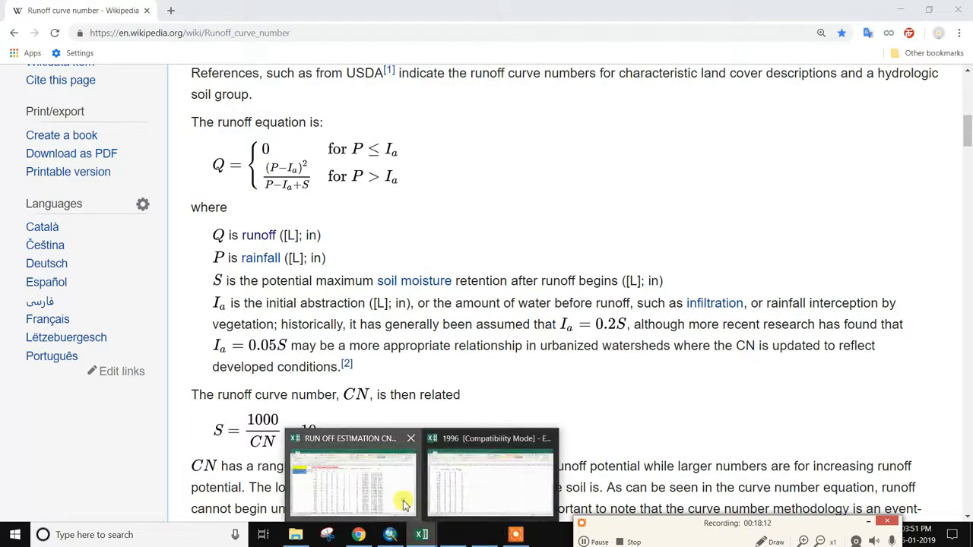
left_click(404, 504)
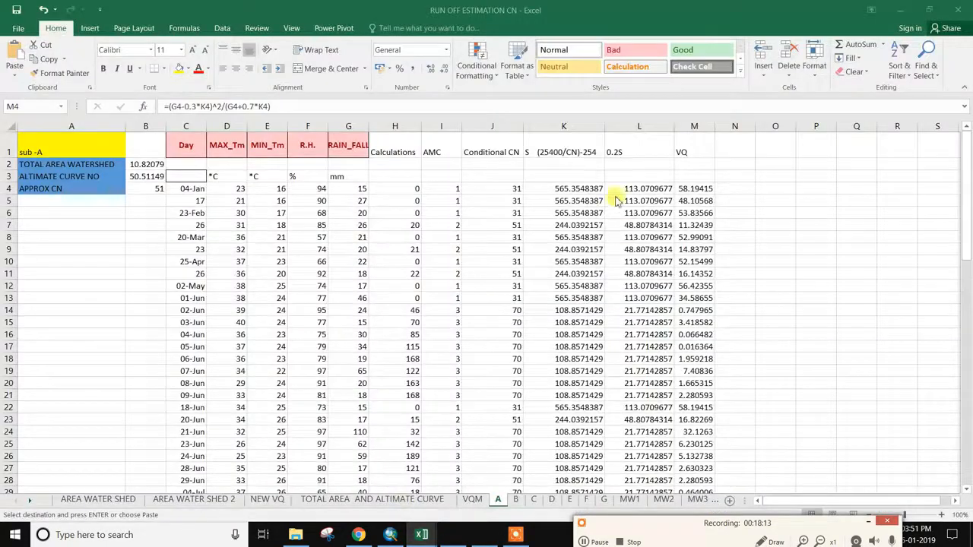
left_click(900, 10)
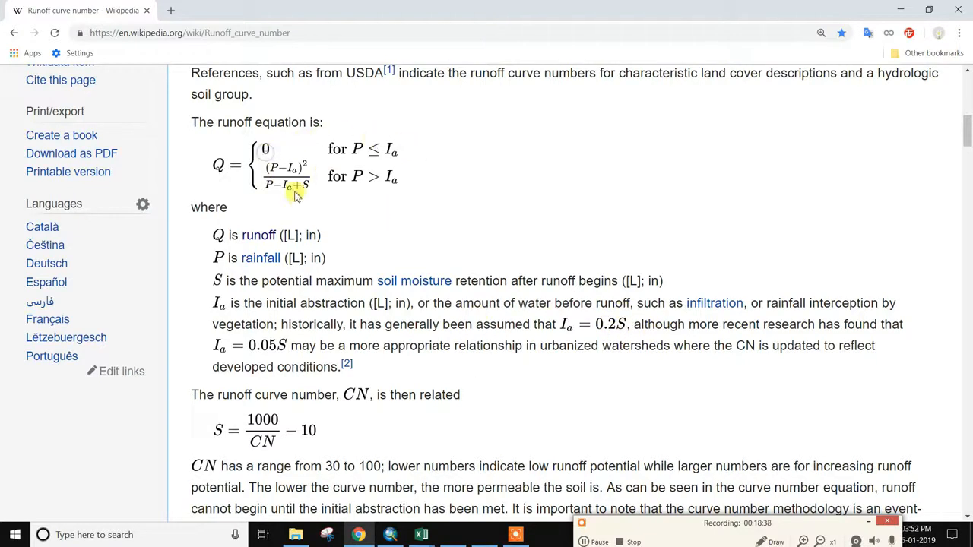
left_click_drag(302, 176, 403, 187)
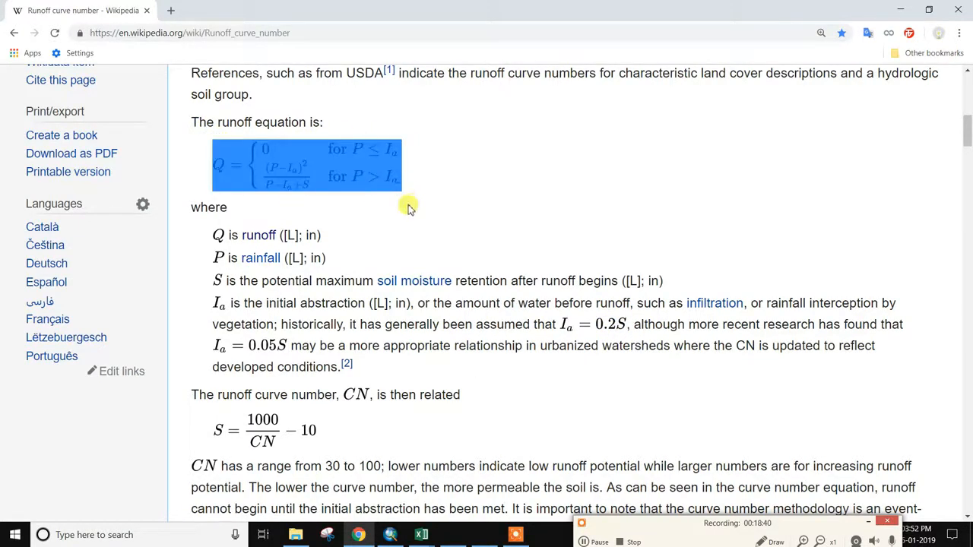
left_click(367, 202)
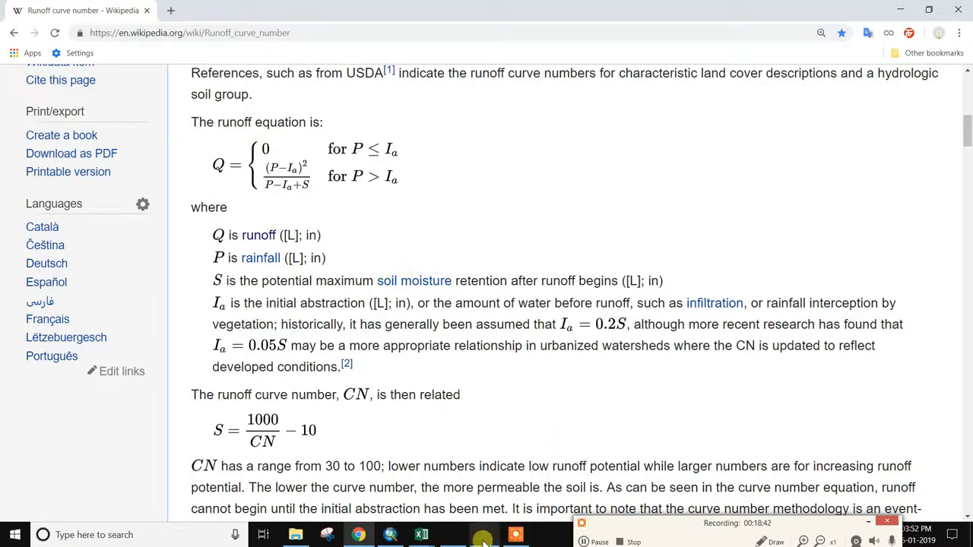
- Compare it with the workbook's M4 formula =(G4-0.3*K4)^2/(G4+0.7*K4), then go to sheet B
left_click(425, 536)
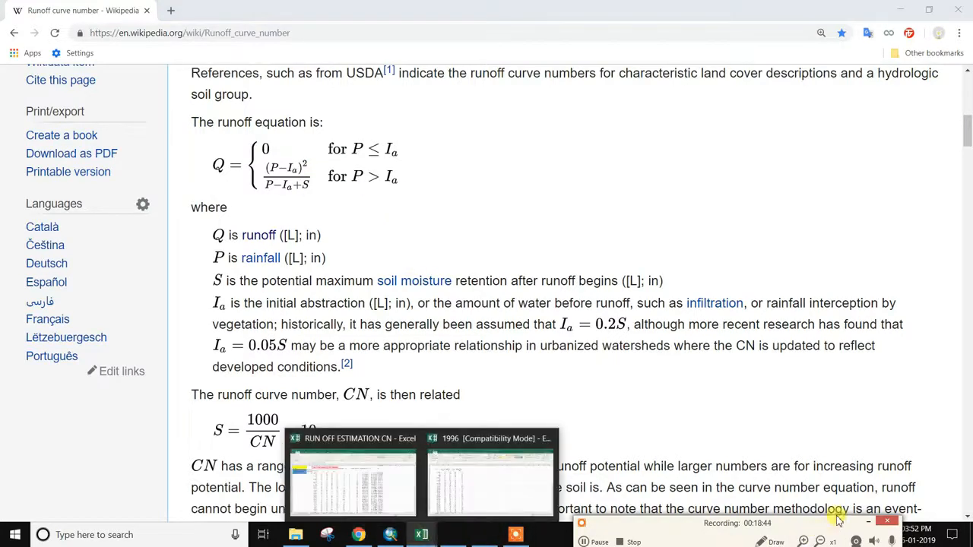
mouse_move(423, 534)
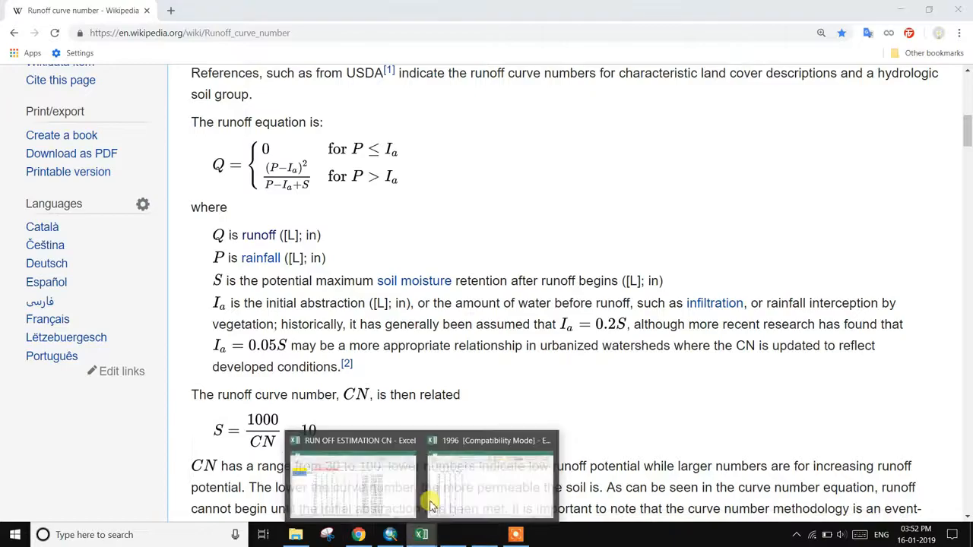
left_click(407, 460)
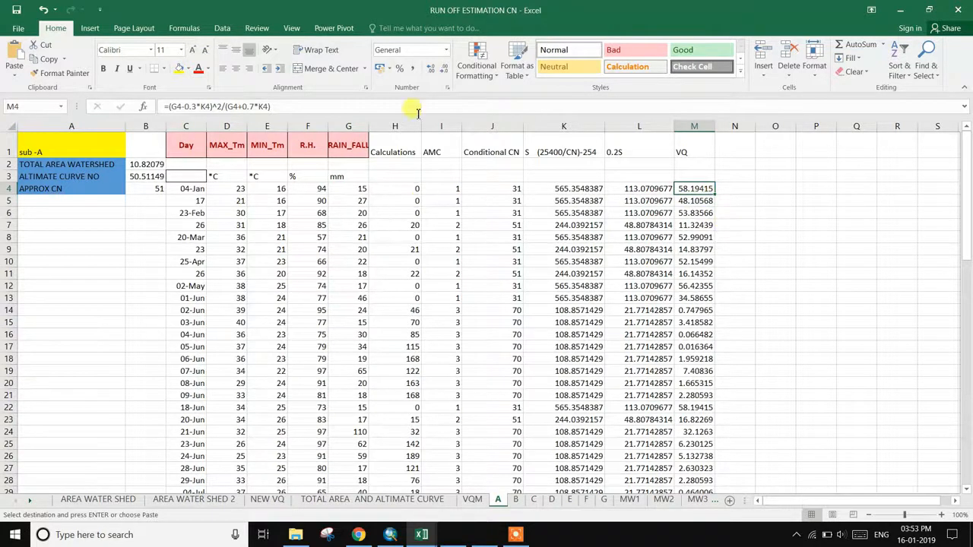
scroll(411, 316, "down", 4)
scroll(410, 315, "up", 4)
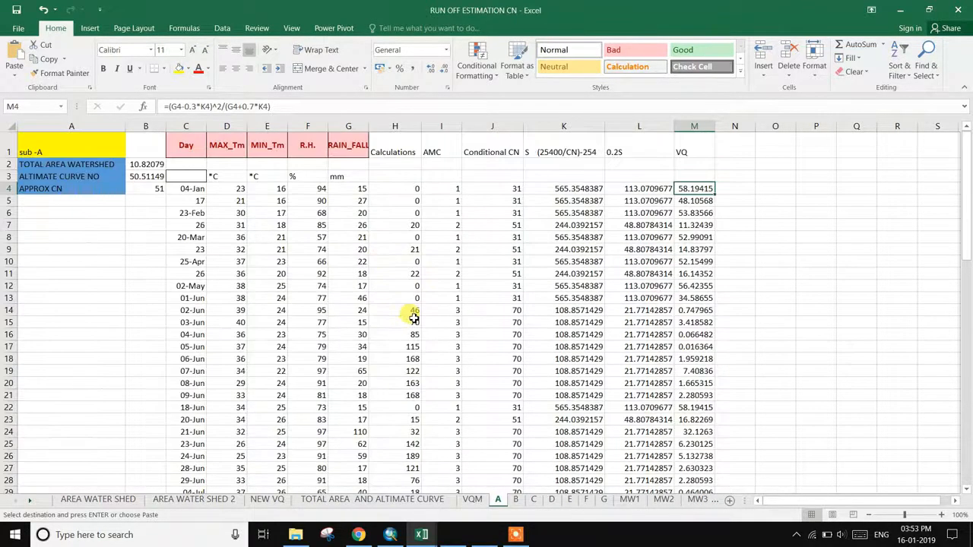
left_click(358, 534)
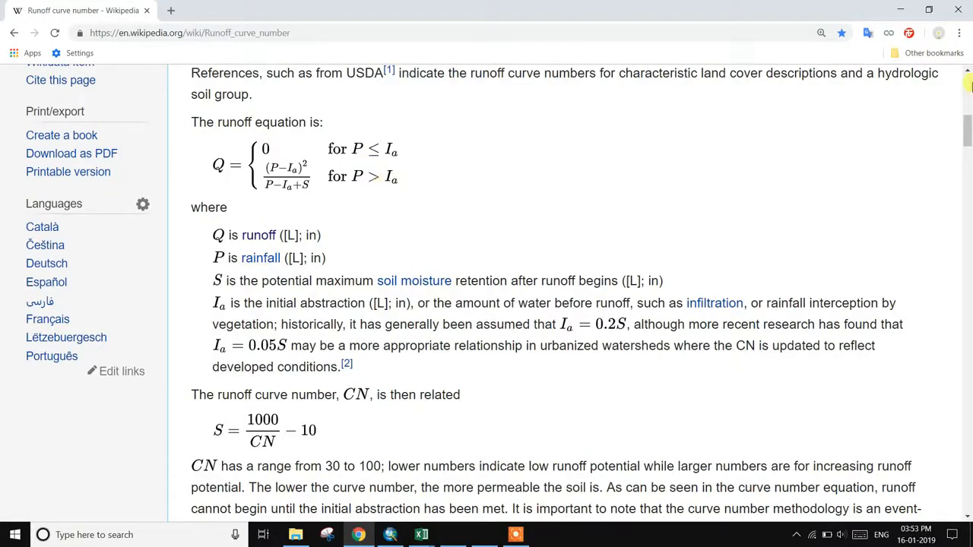
left_click(905, 10)
scroll(644, 301, "down", 4)
scroll(644, 302, "up", 4)
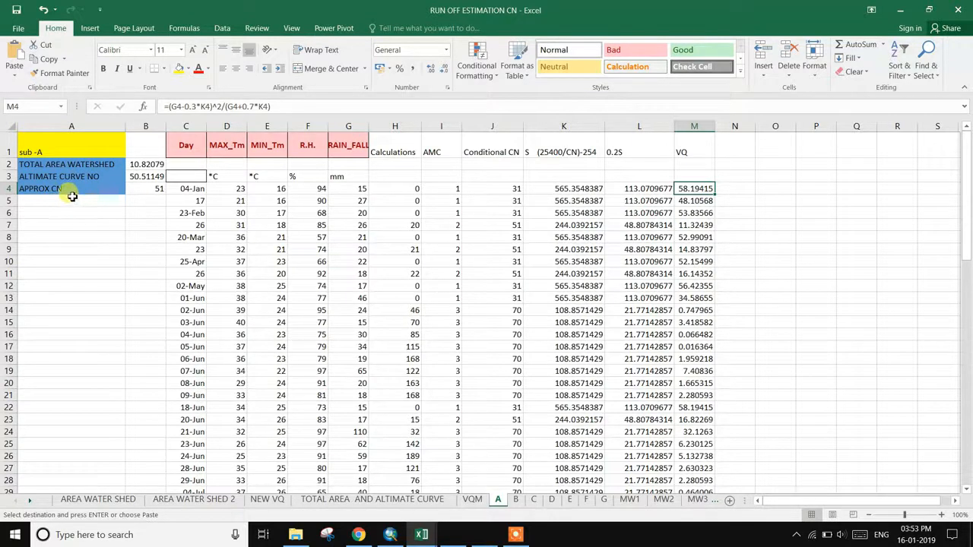
left_click(516, 500)
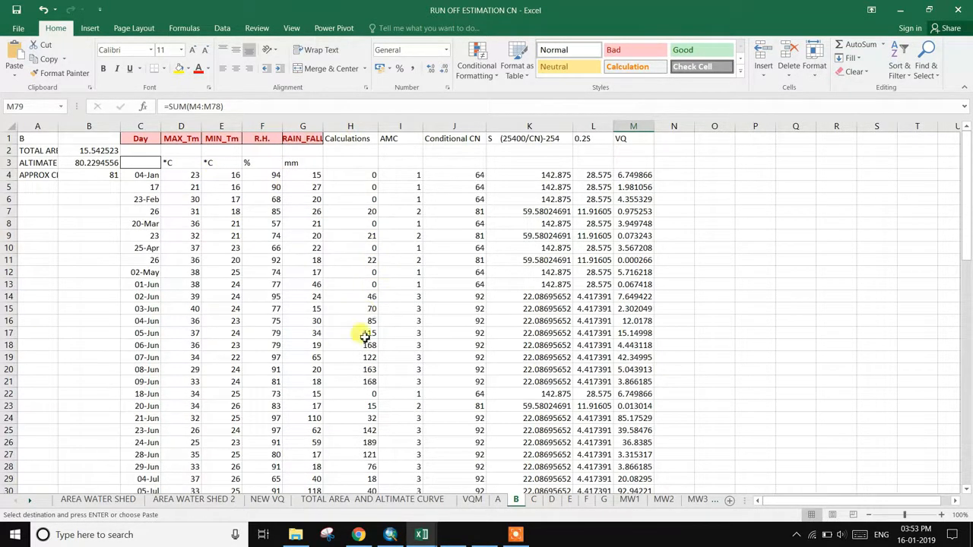
- Scroll sheet B to check its total vq
scroll(365, 335, "down", 12)
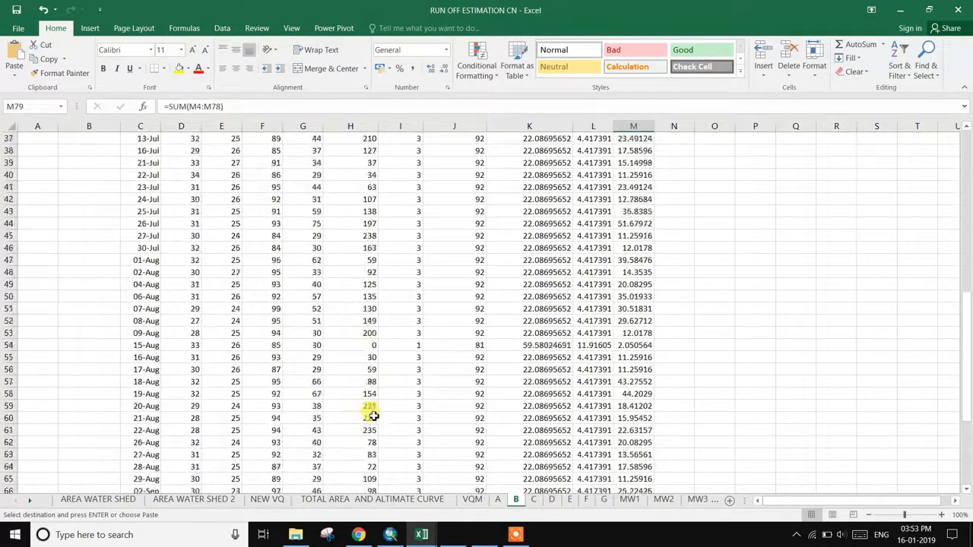
scroll(373, 417, "down", 8)
scroll(374, 410, "up", 13)
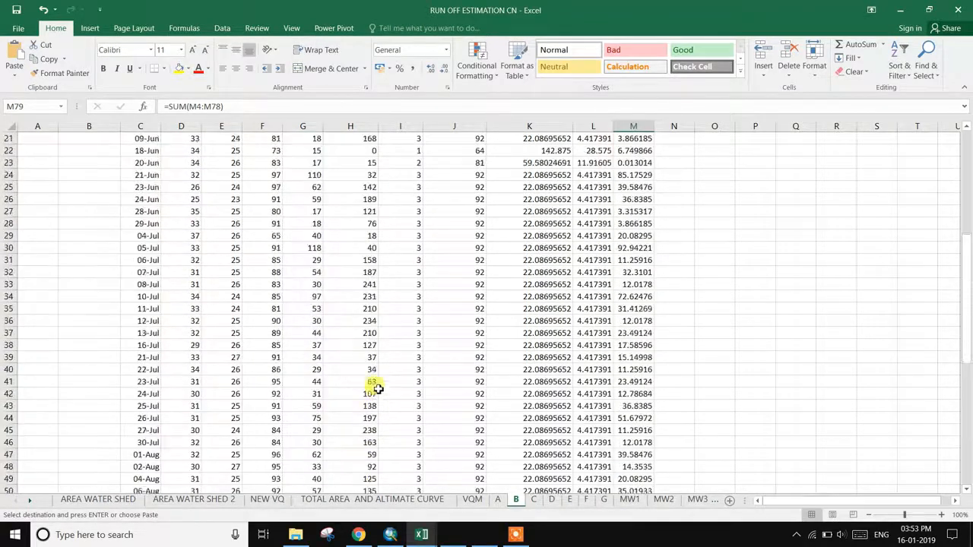
scroll(377, 388, "up", 7)
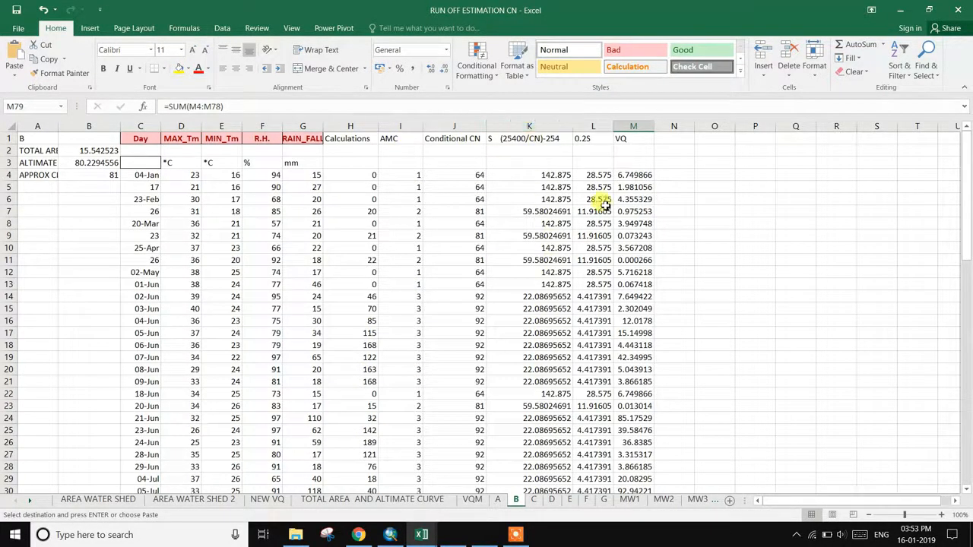
scroll(631, 304, "down", 15)
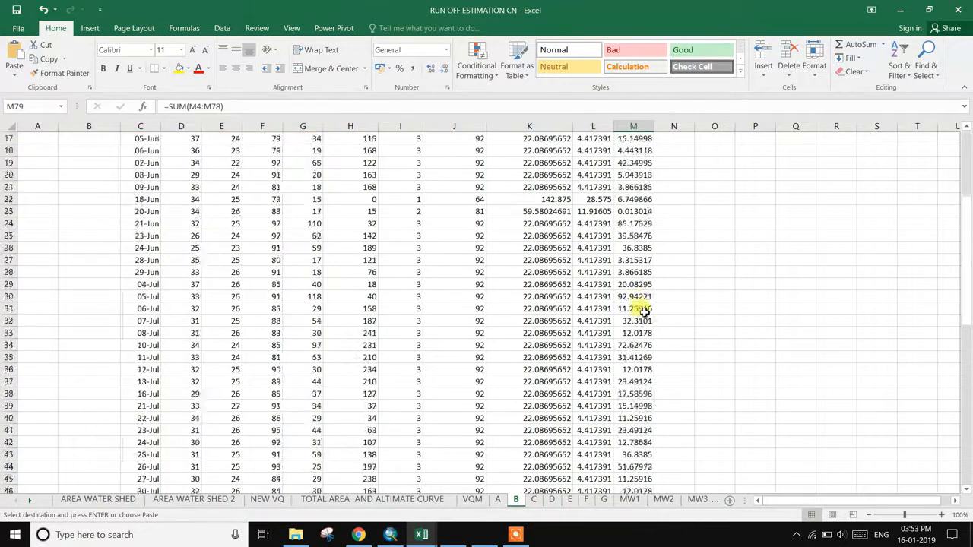
scroll(637, 344, "down", 4)
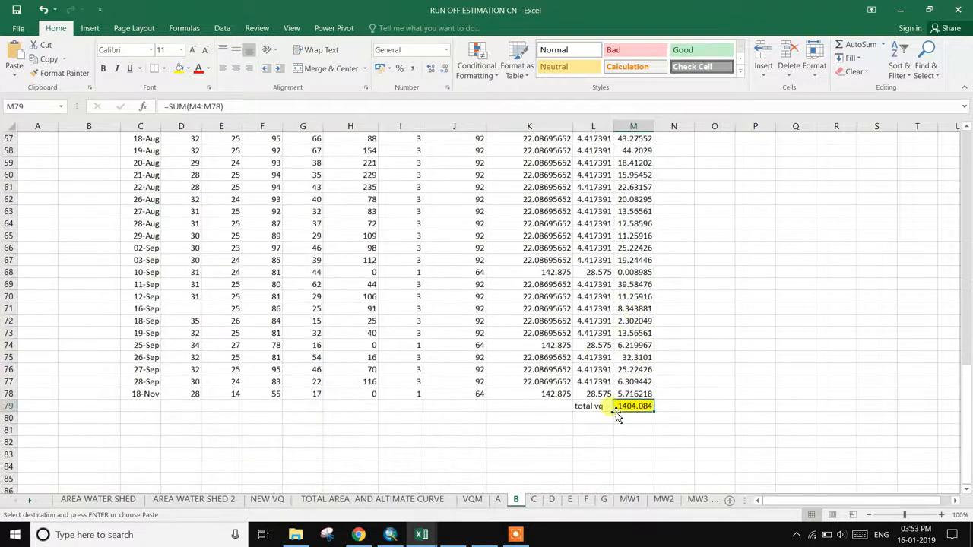
- Check sheet C's total vq, then view NEW VQ totals from 876.7732 (A) to 1862.527 (G)
left_click(537, 501)
scroll(517, 418, "up", 20)
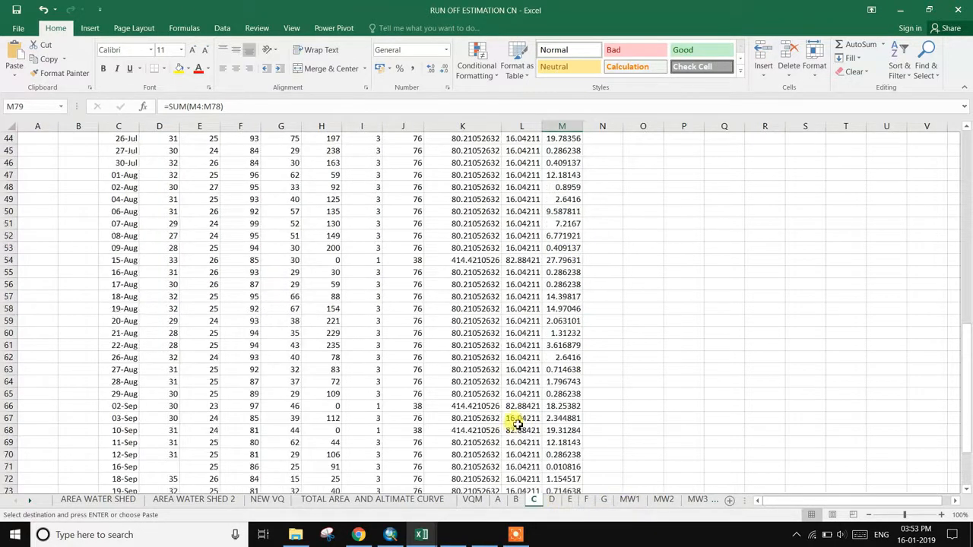
scroll(514, 399, "up", 1)
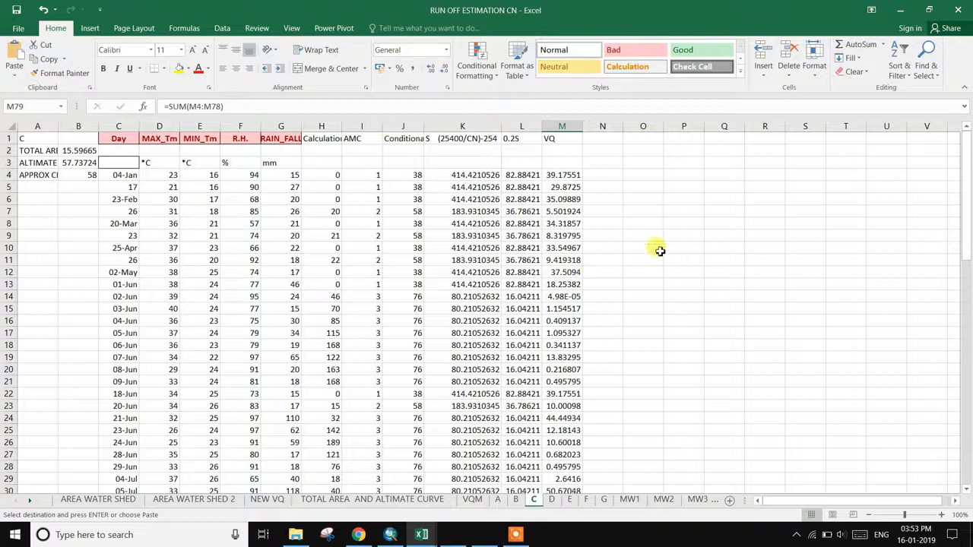
mouse_move(730, 520)
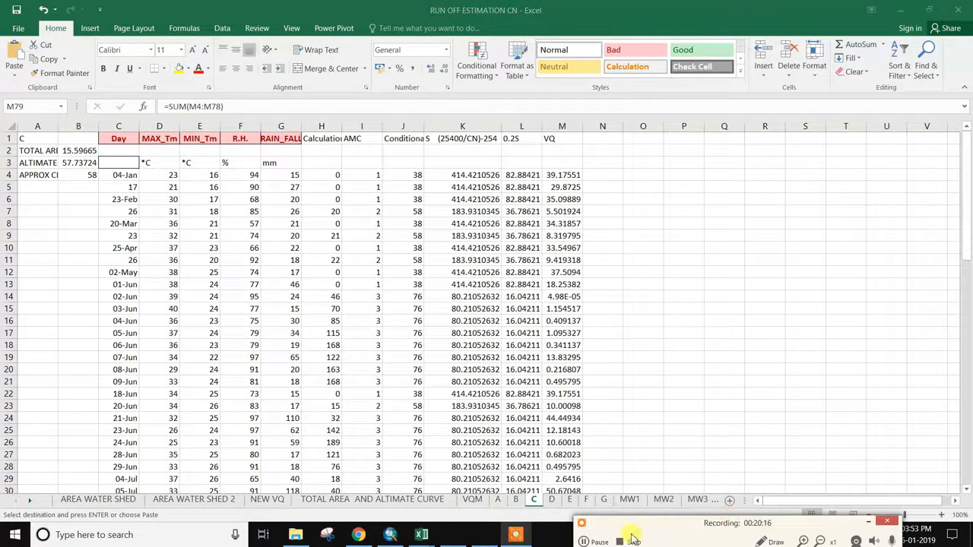
left_click(592, 541)
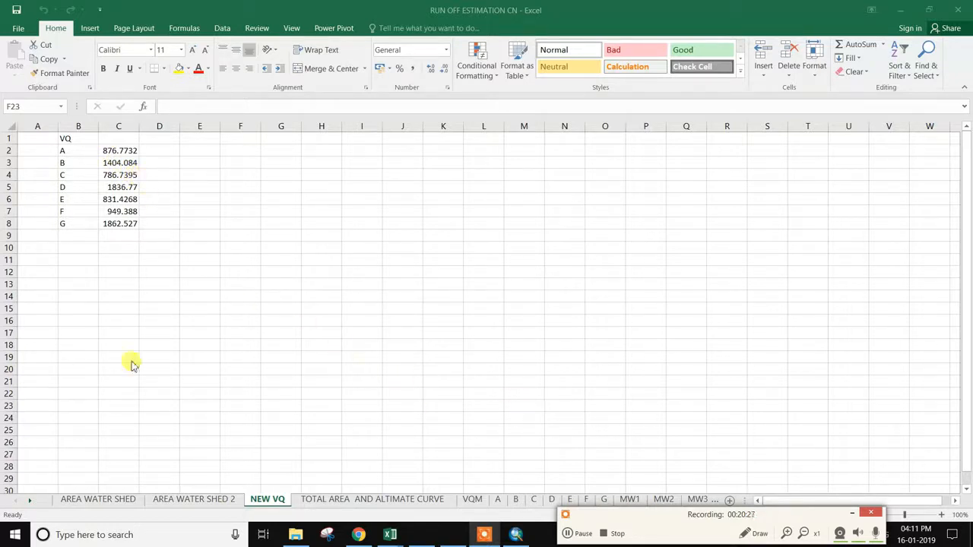
left_click(852, 515)
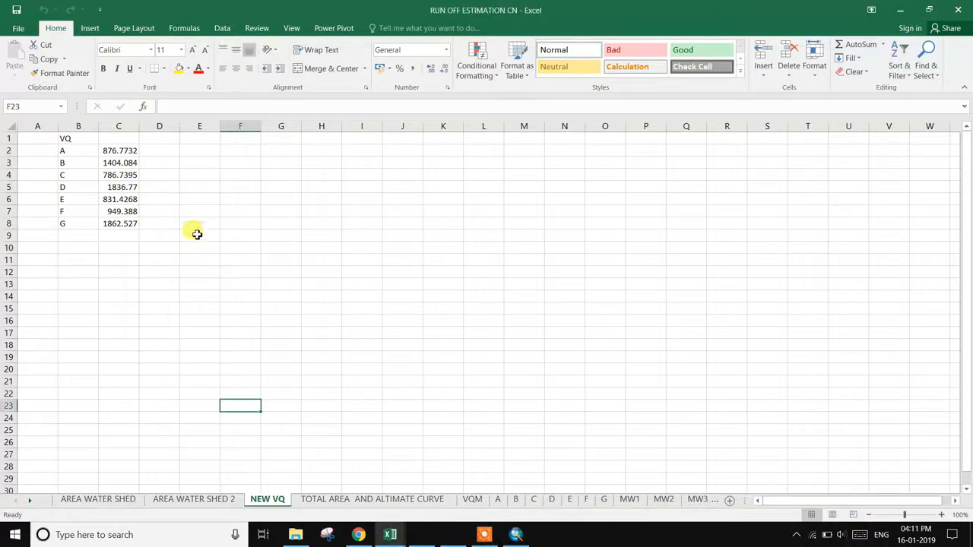
- Add microwatershed.shp to the run off estimation map in ArcMap
left_click(515, 535)
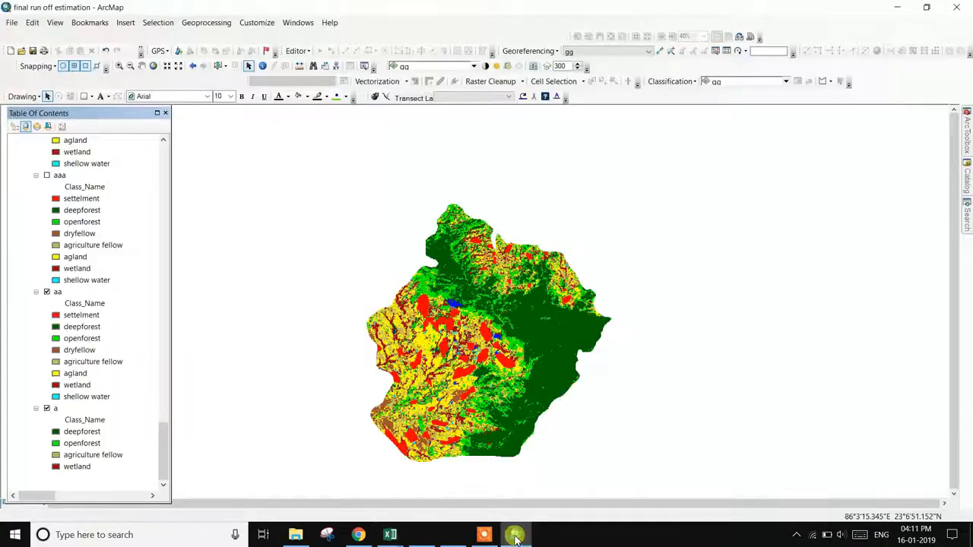
left_click_drag(161, 443, 175, 156)
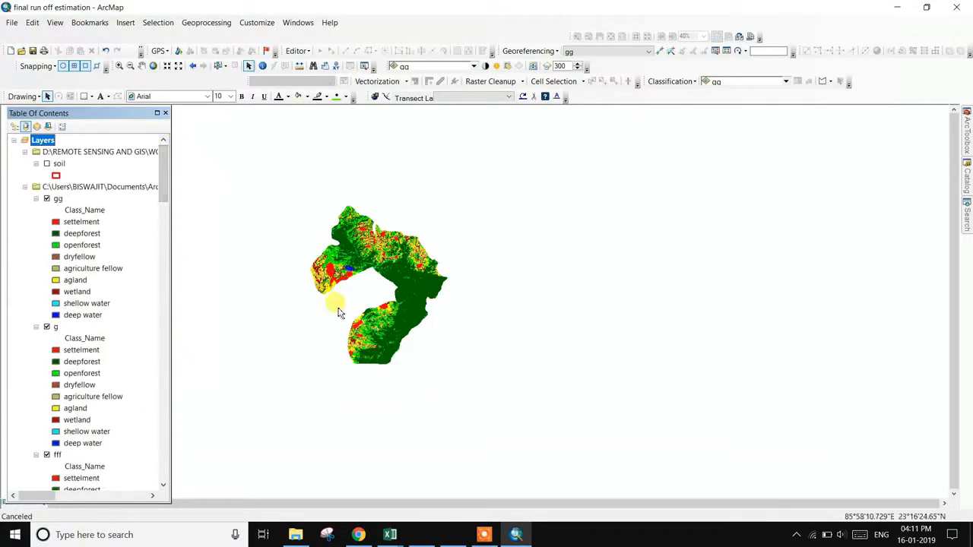
left_click(483, 535)
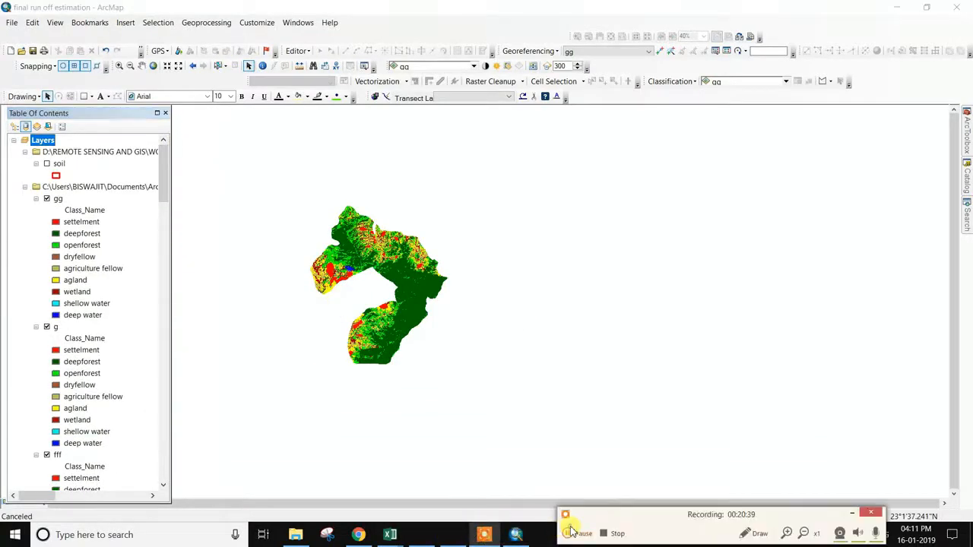
left_click(577, 533)
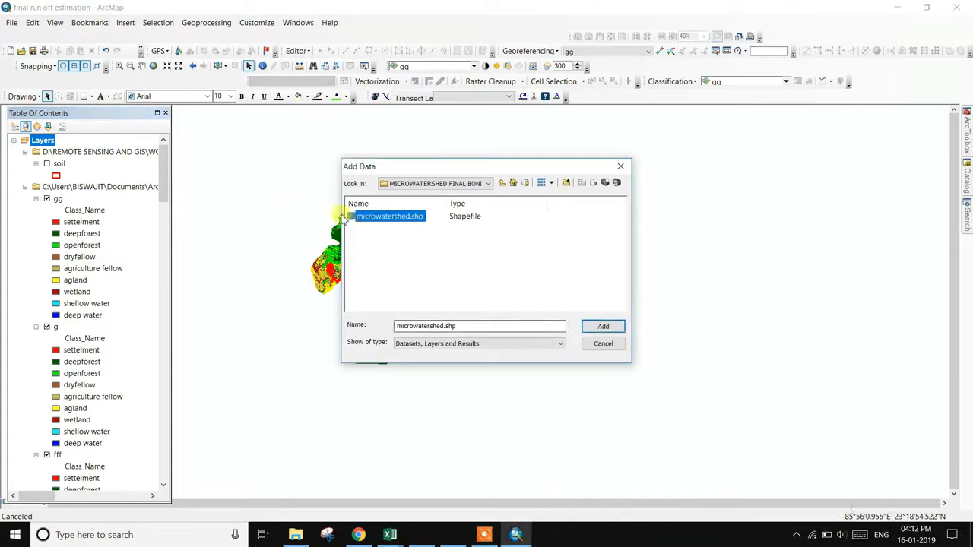
left_click(602, 326)
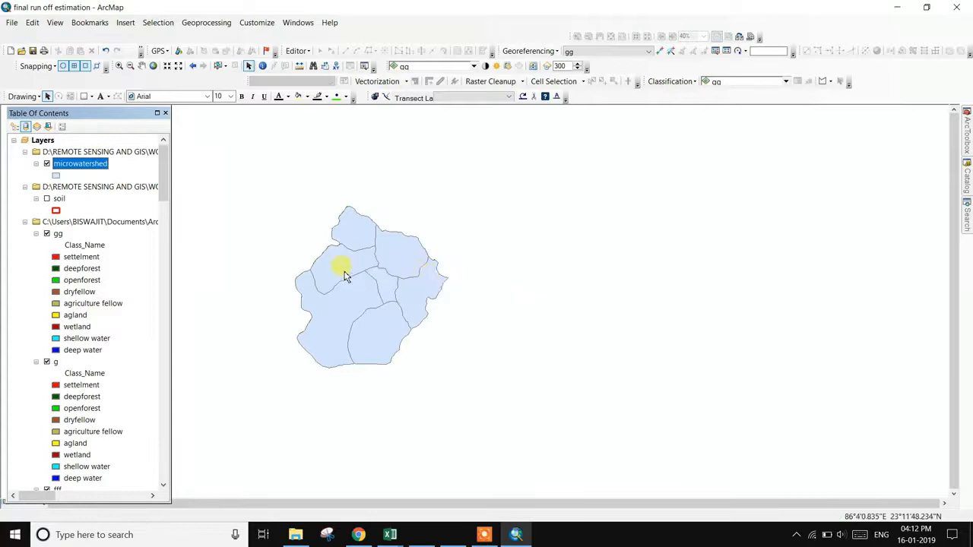
left_click_drag(369, 266, 532, 228)
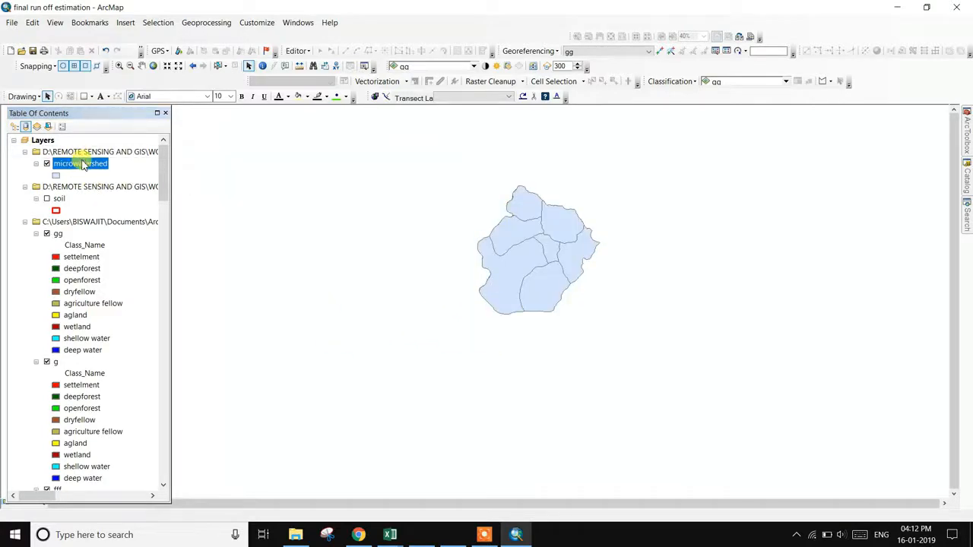
- Check the attribute table's MICRO_WATE names A to G for the seven polygons
right_click(80, 161)
left_click(117, 199)
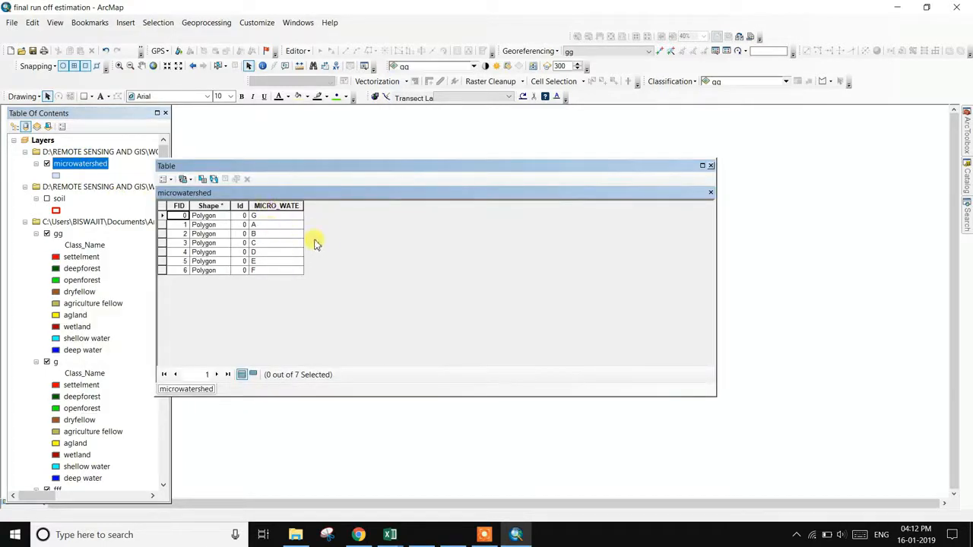
left_click(710, 166)
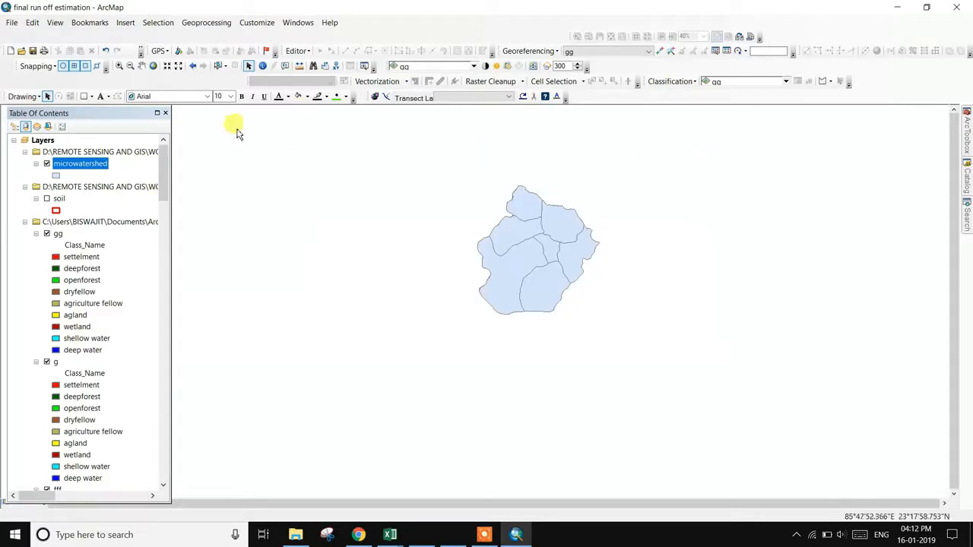
right_click(101, 166)
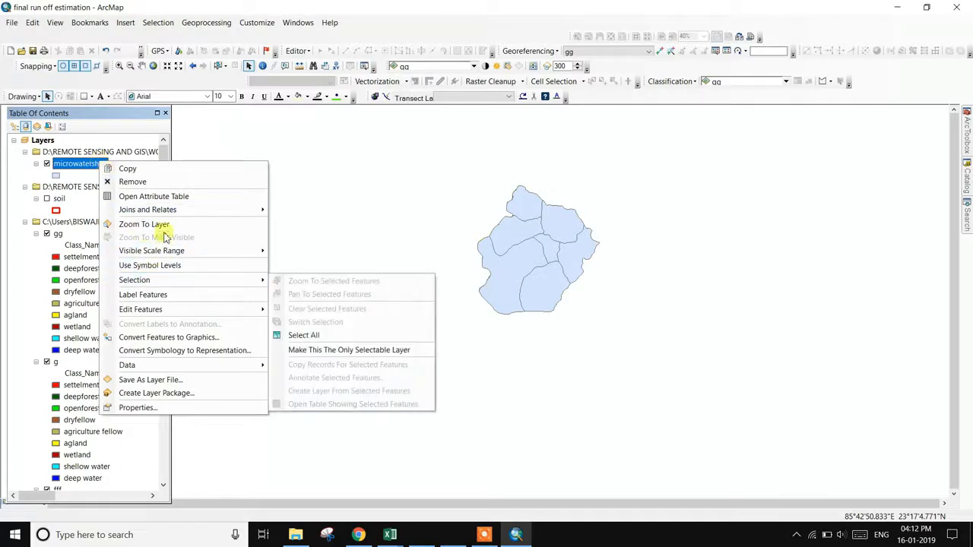
- Start a Join on microwatershed keyed on MICRO_WATE and browse for the join table
mouse_move(164, 215)
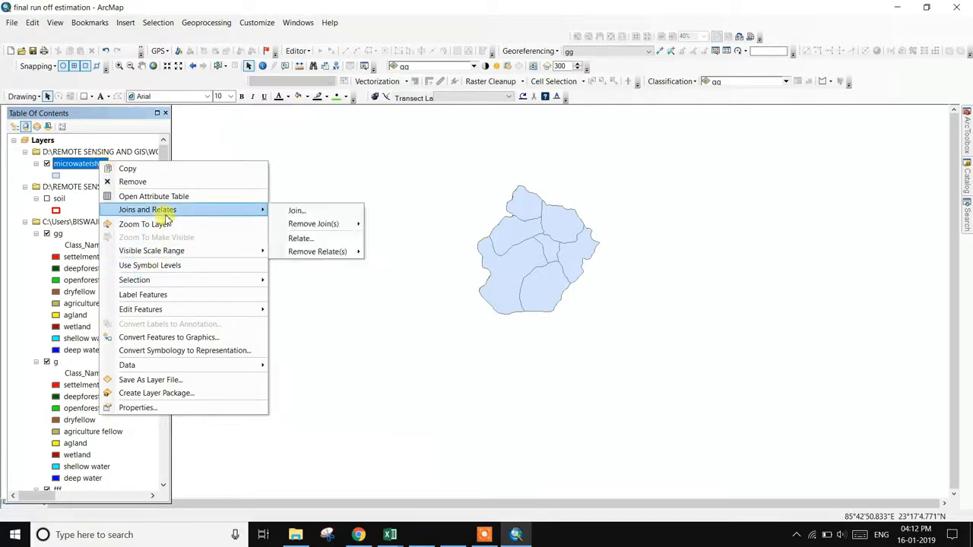
left_click(302, 211)
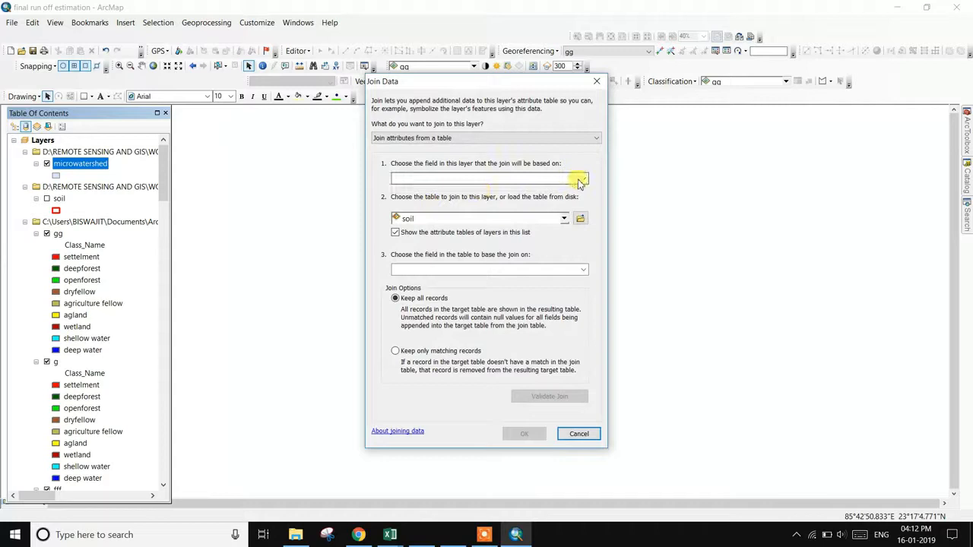
left_click(565, 220)
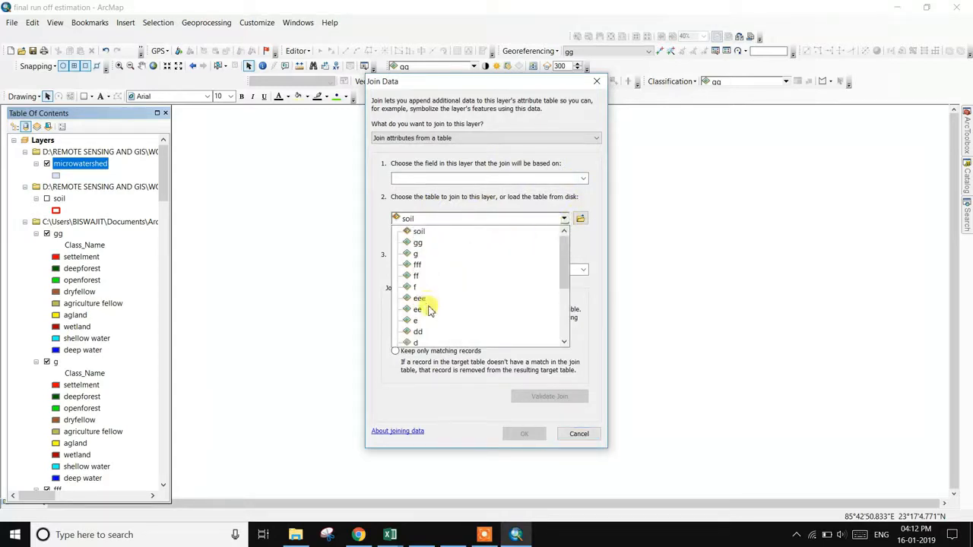
scroll(423, 293, "down", 1)
scroll(428, 308, "up", 1)
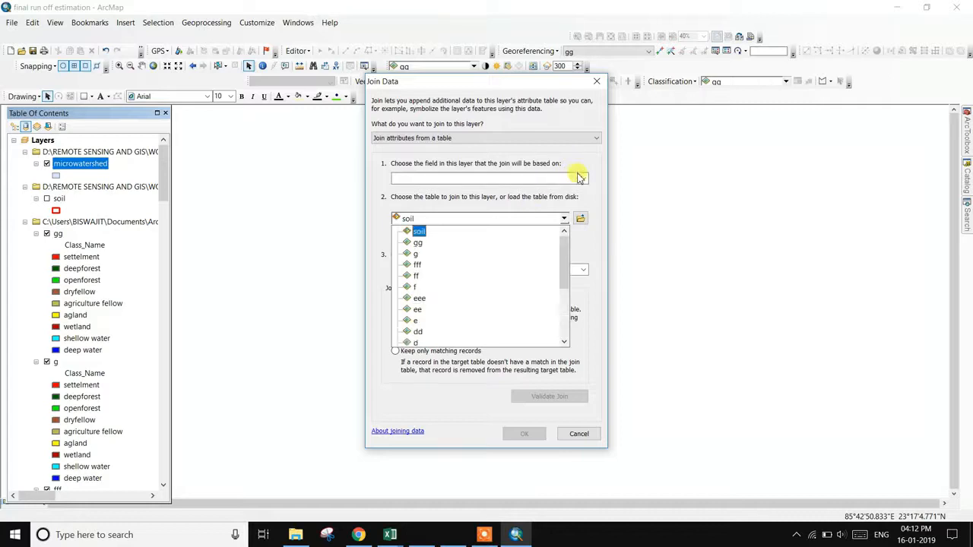
left_click(582, 219)
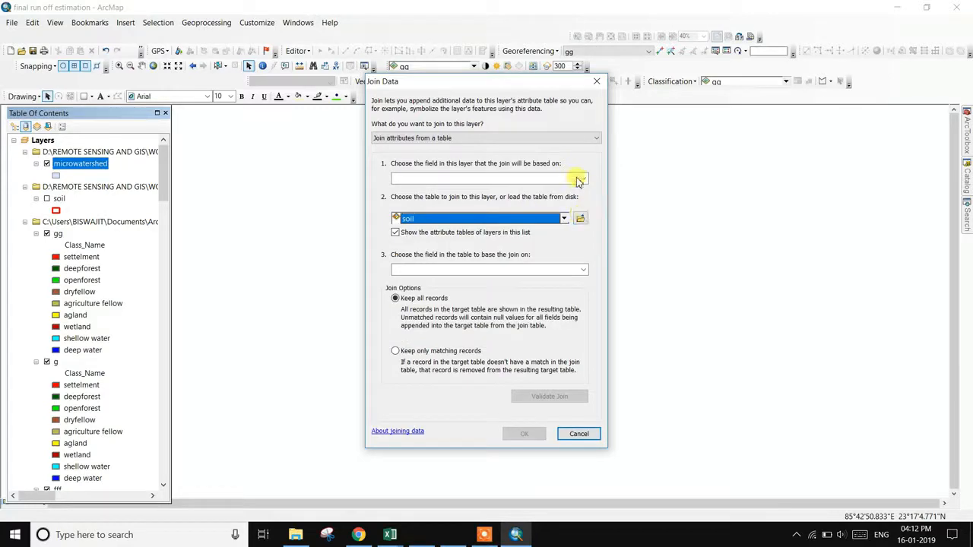
left_click(579, 179)
left_click(432, 205)
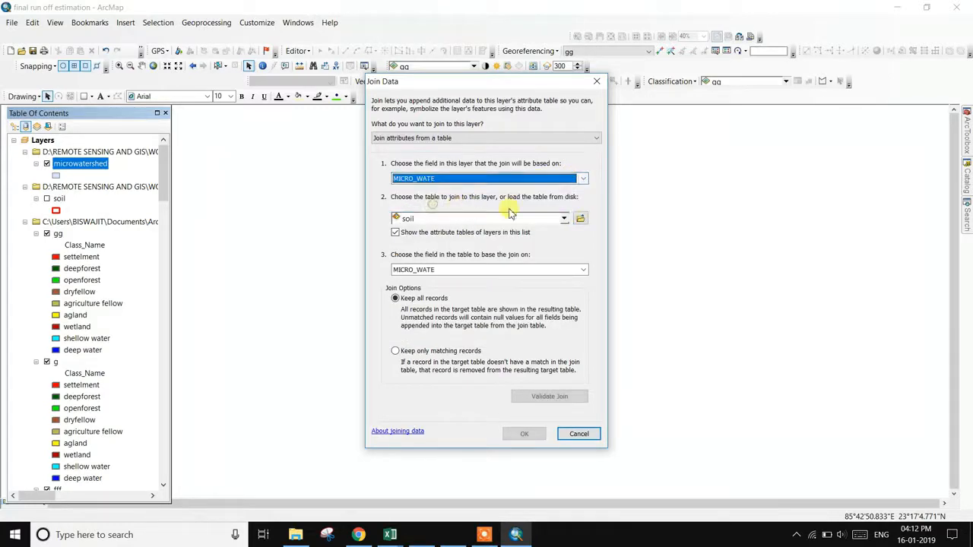
left_click(582, 219)
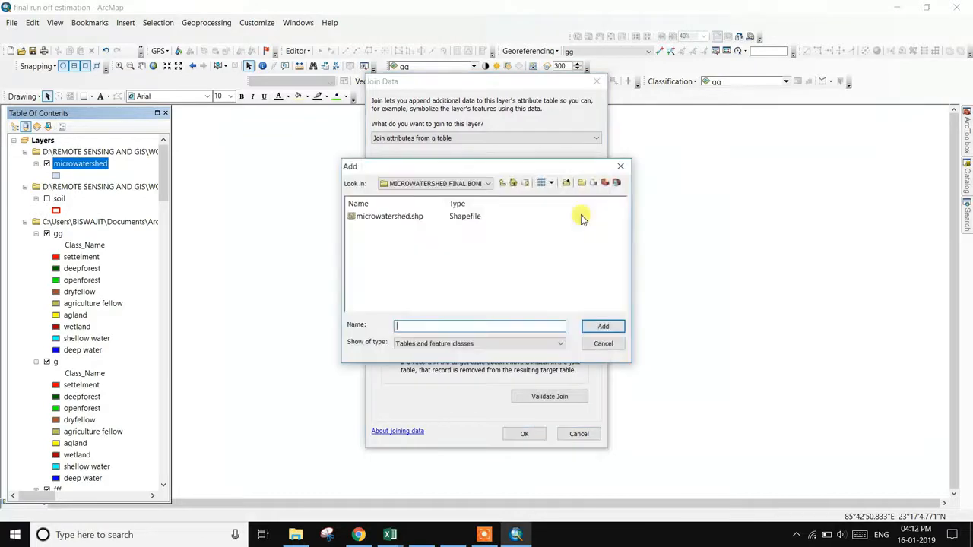
- Navigate up the catalog to the list of drives and folder connections
left_click(505, 185)
left_click(505, 185)
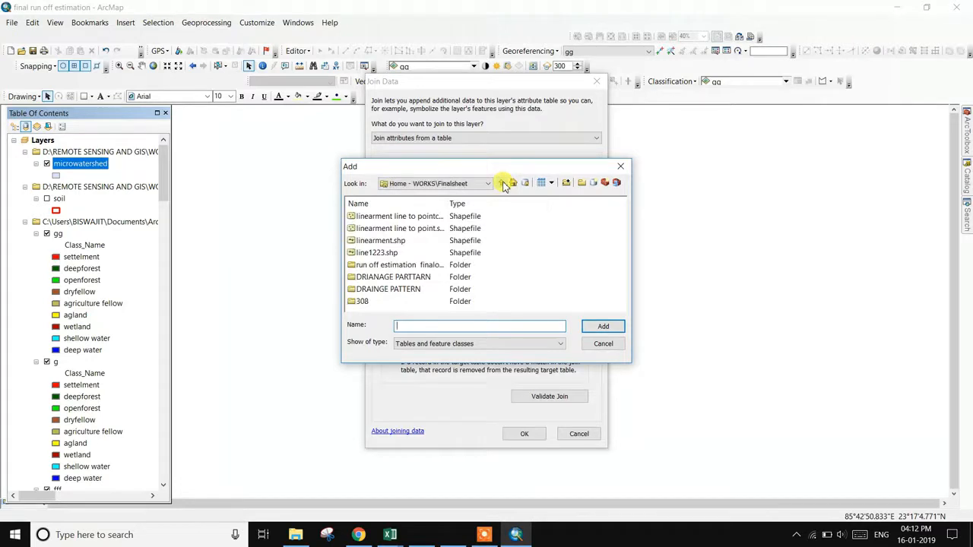
left_click(505, 185)
left_click(480, 184)
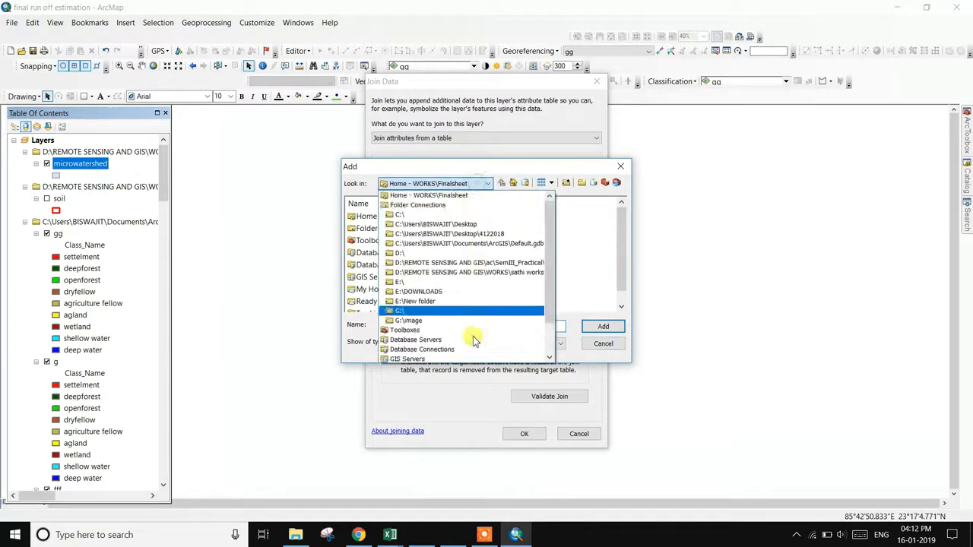
left_click(483, 534)
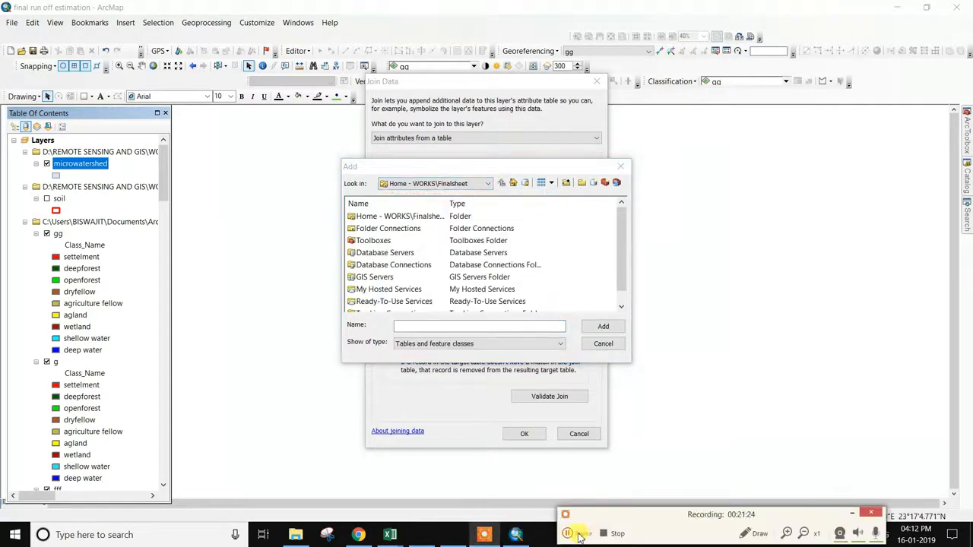
left_click(579, 536)
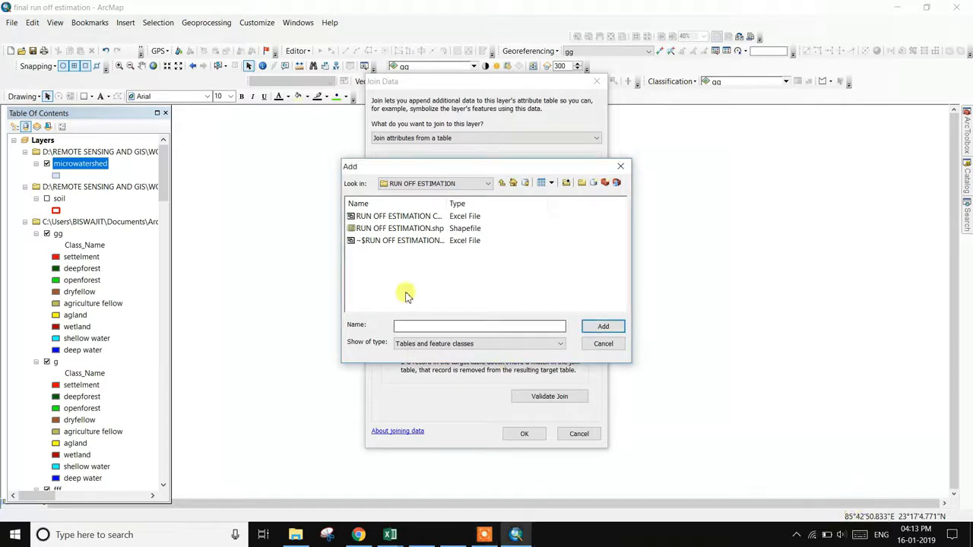
- Open RUN OFF ESTIMATION CN.xlsx and add its NEW VQ$ sheet as the join table
left_click(422, 217)
double_click(423, 218)
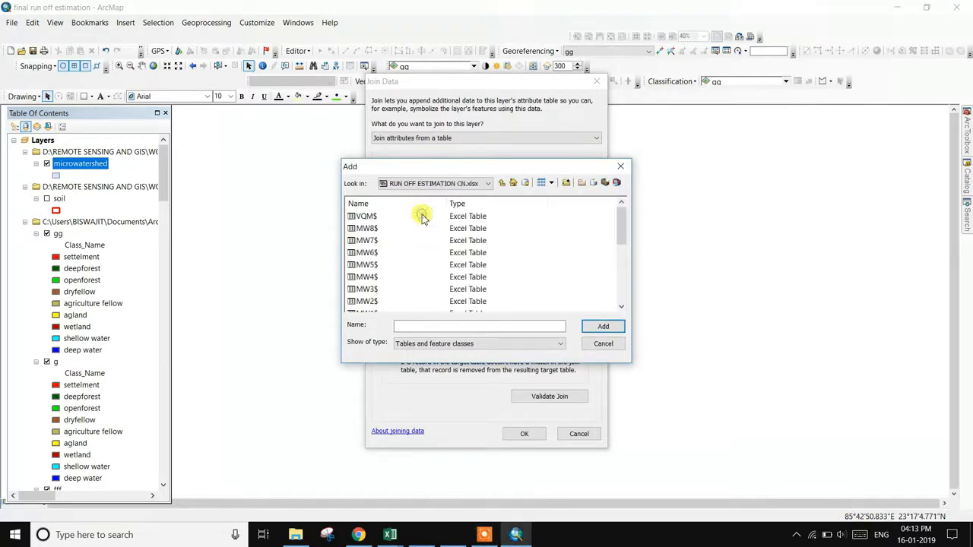
scroll(401, 304, "down", 3)
scroll(396, 302, "down", 2)
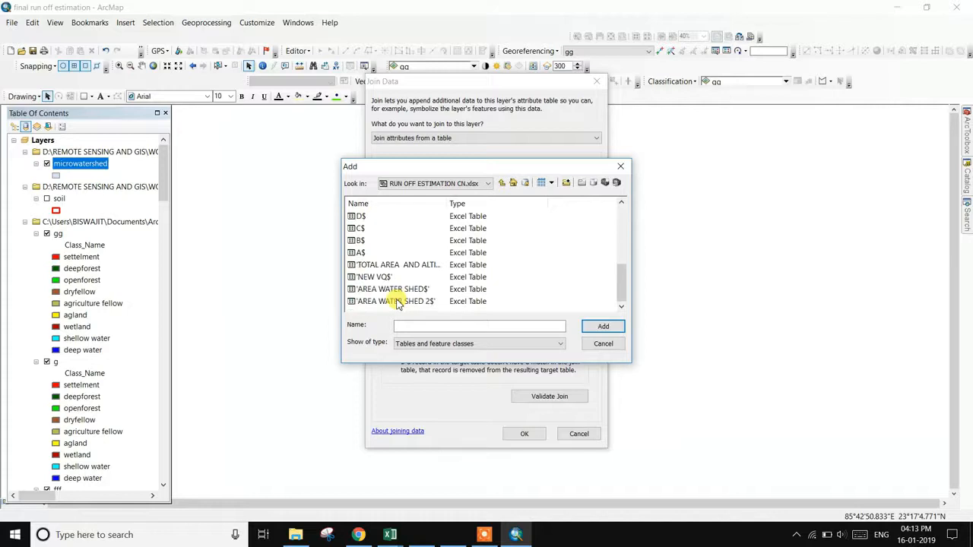
left_click(360, 278)
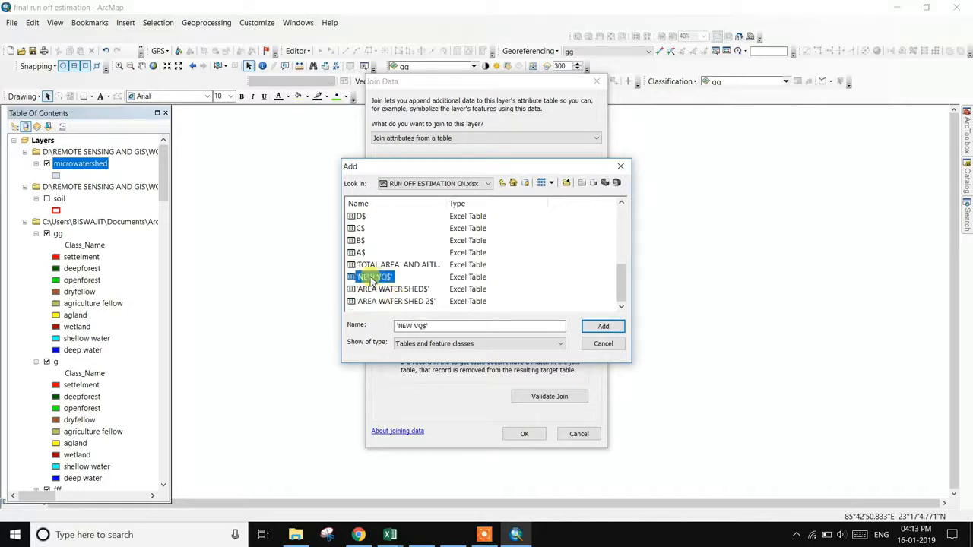
left_click(600, 326)
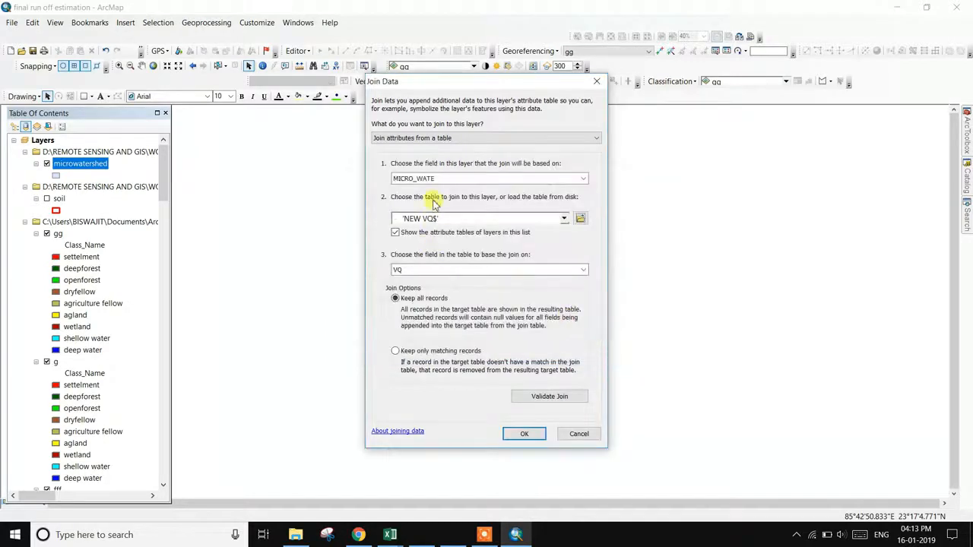
- Apply the join and verify VQ and F2 totals, 876.773245 (A) to 1862.5273 (G)
left_click(524, 434)
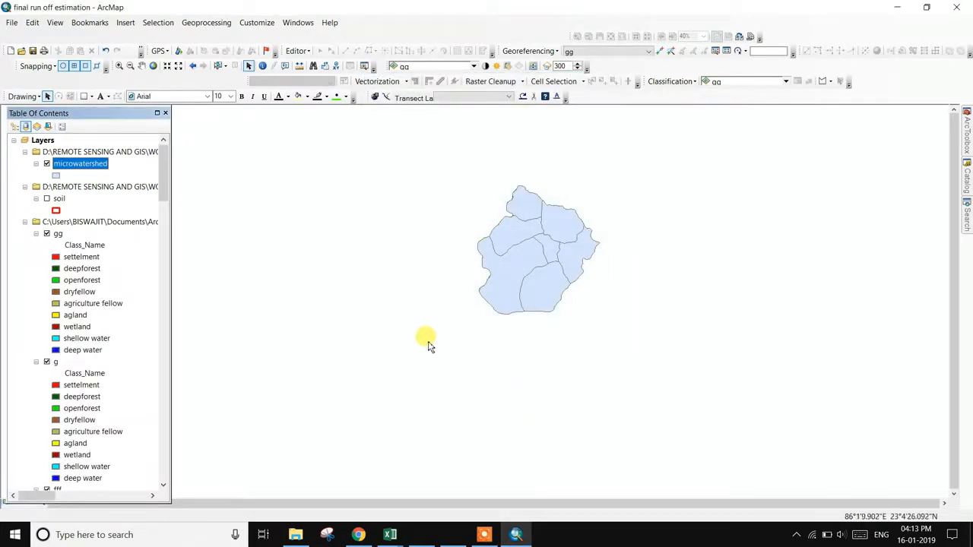
right_click(96, 164)
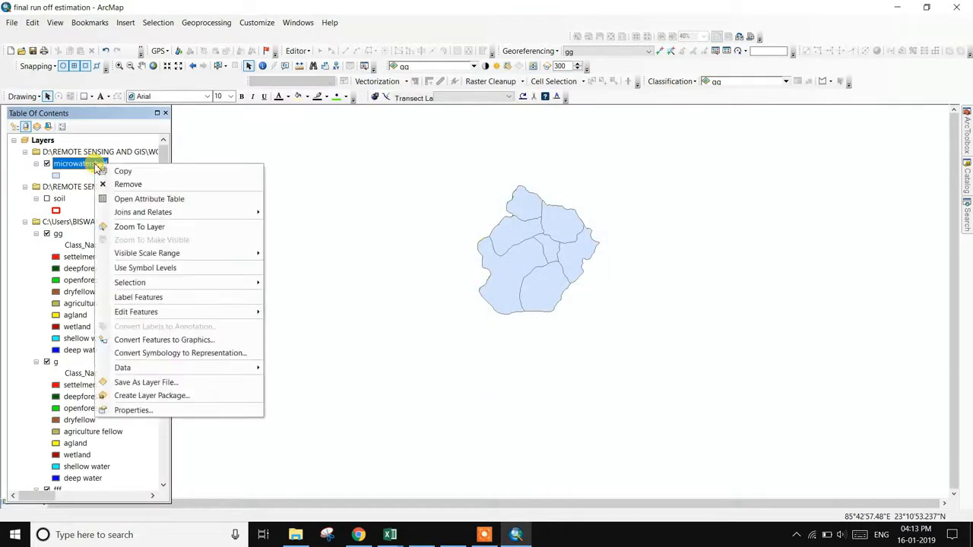
left_click(115, 199)
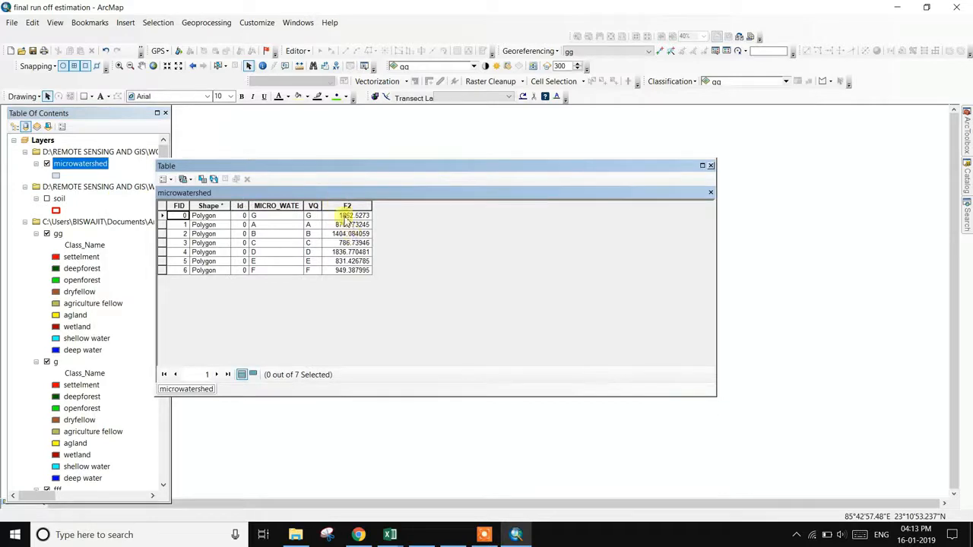
left_click(712, 165)
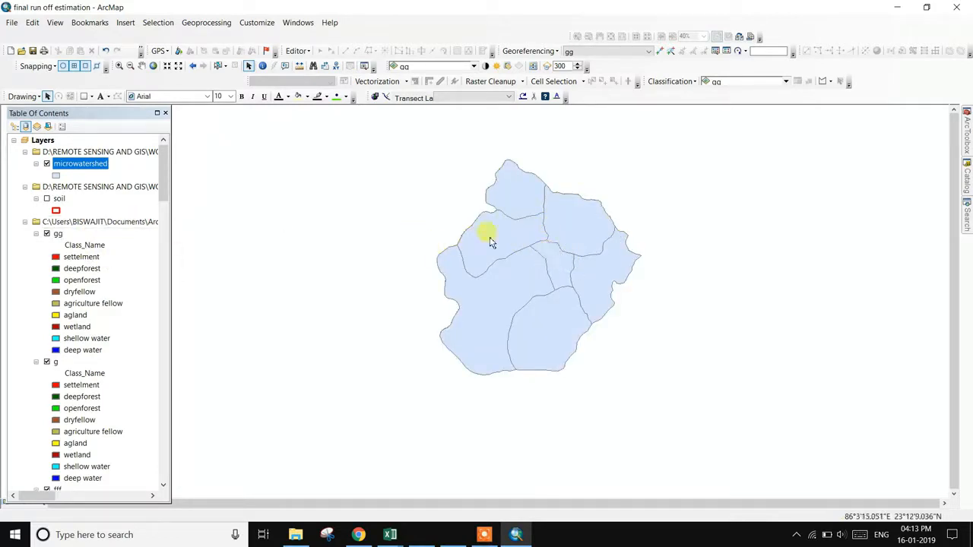
- Symbolize the microwatershed layer by F2 runoff as graduated colours in three purple classes
double_click(96, 165)
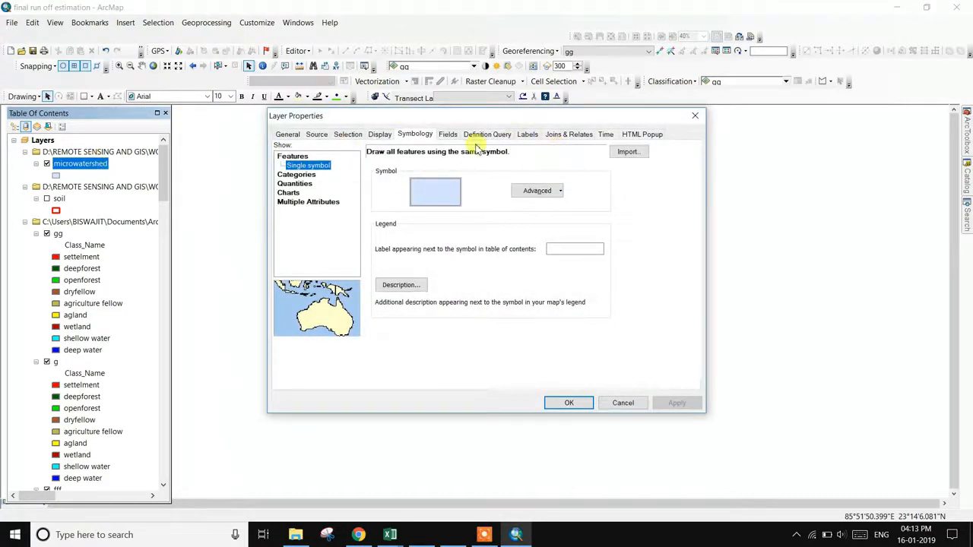
left_click(296, 184)
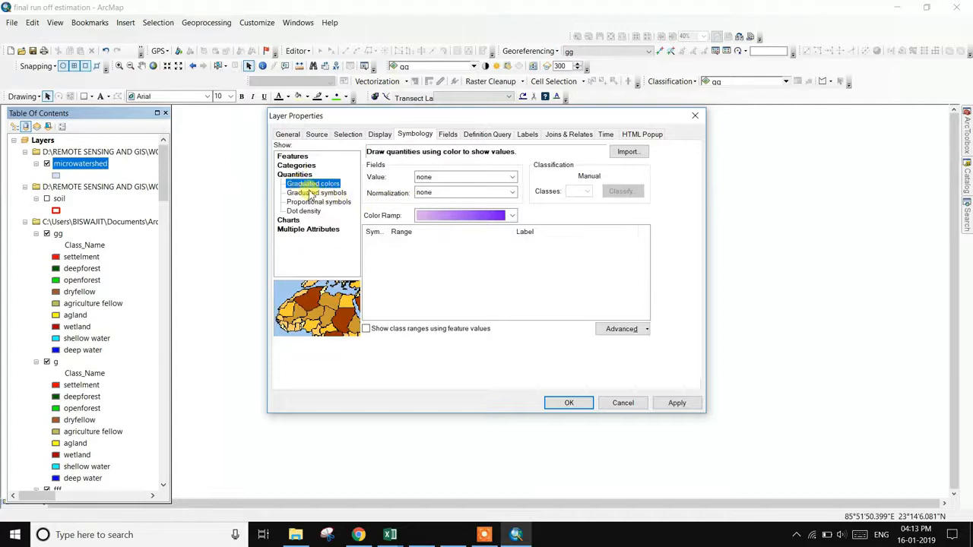
left_click(511, 179)
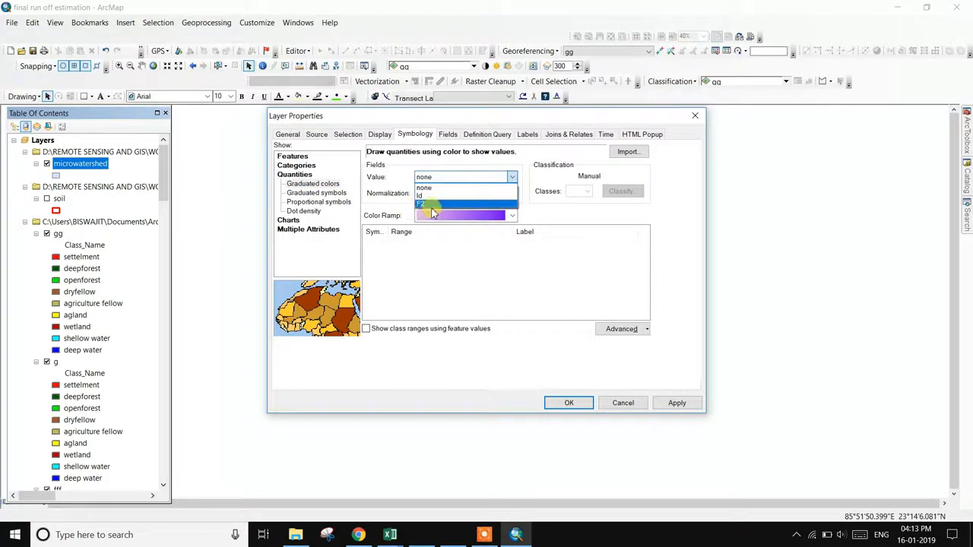
left_click(444, 211)
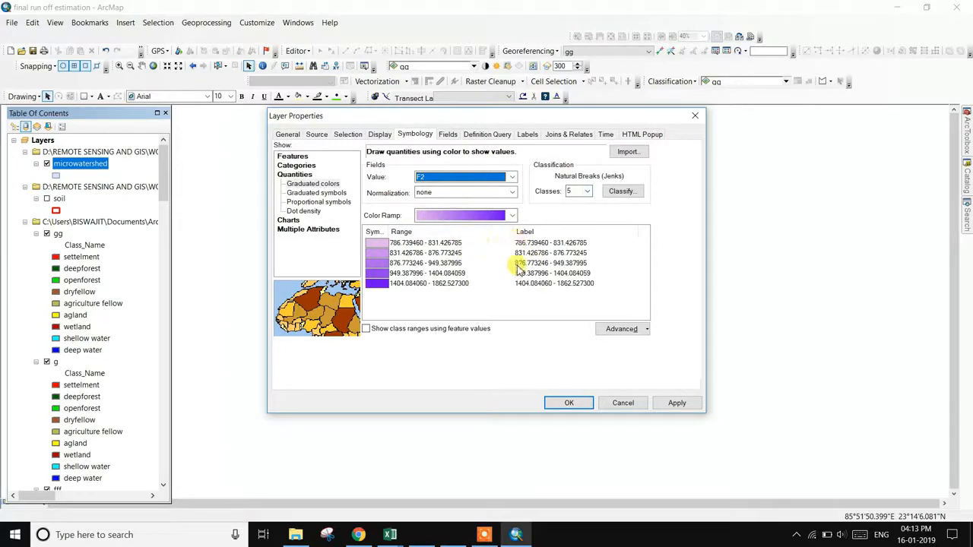
left_click(587, 192)
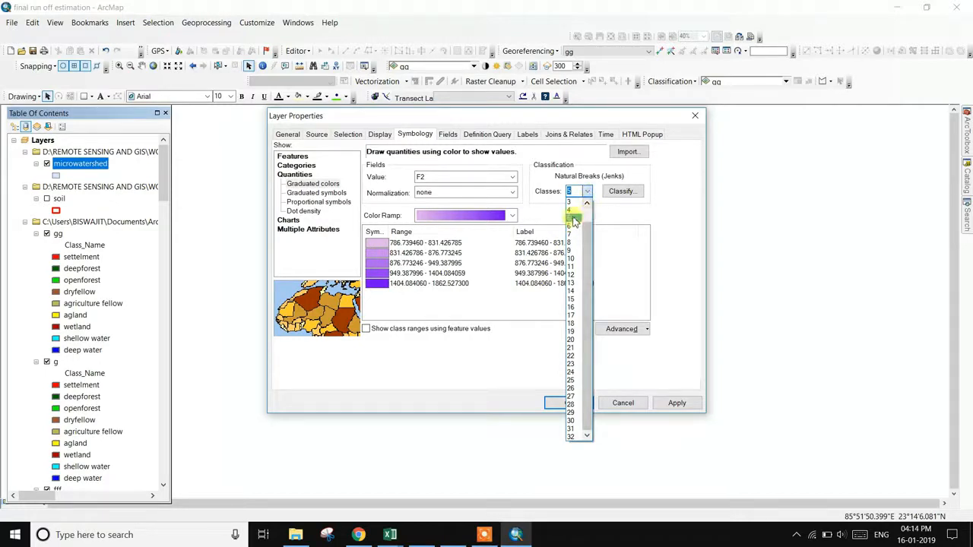
left_click(574, 220)
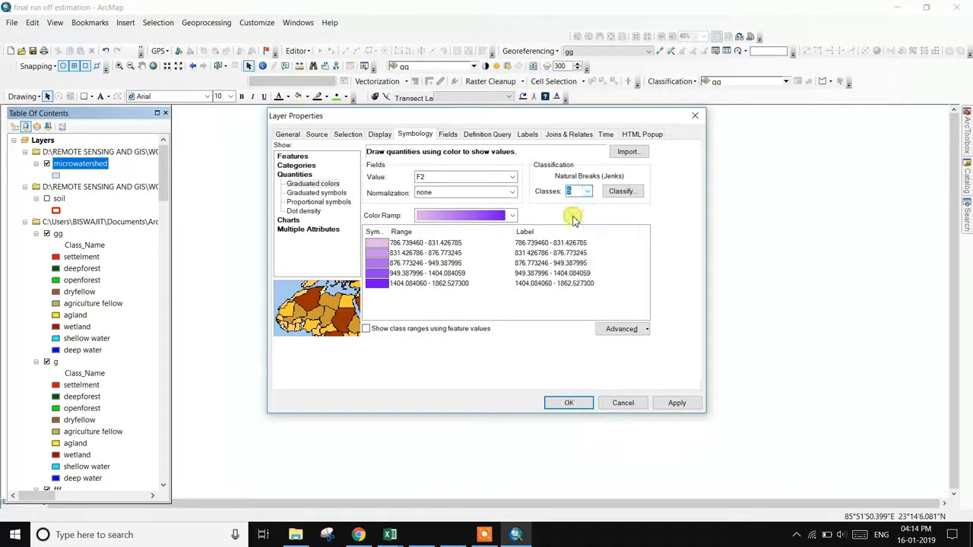
left_click(572, 191)
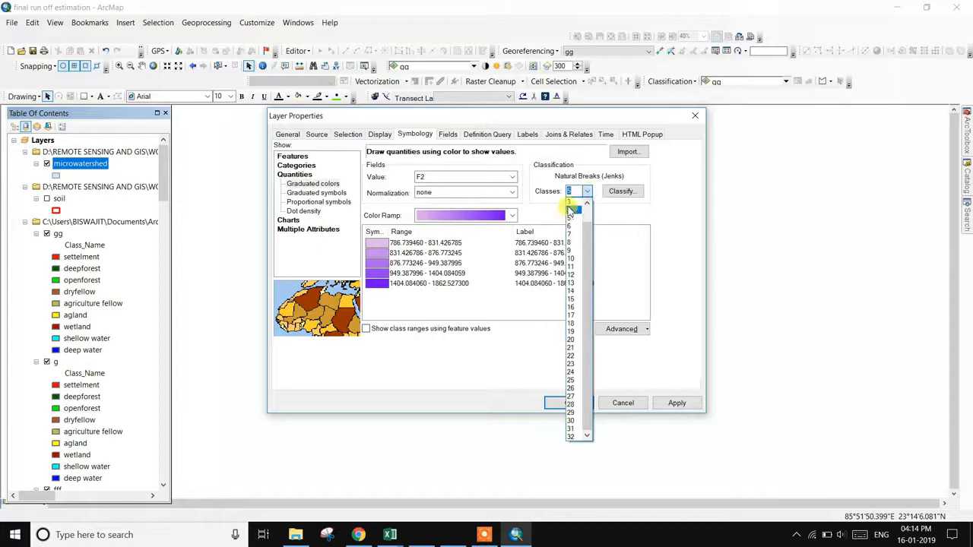
left_click(571, 201)
left_click(688, 404)
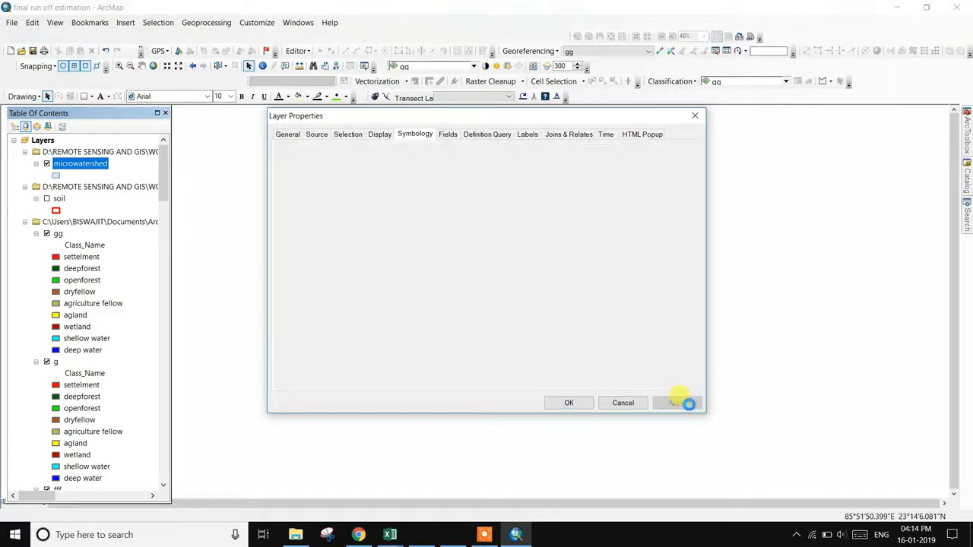
left_click(587, 407)
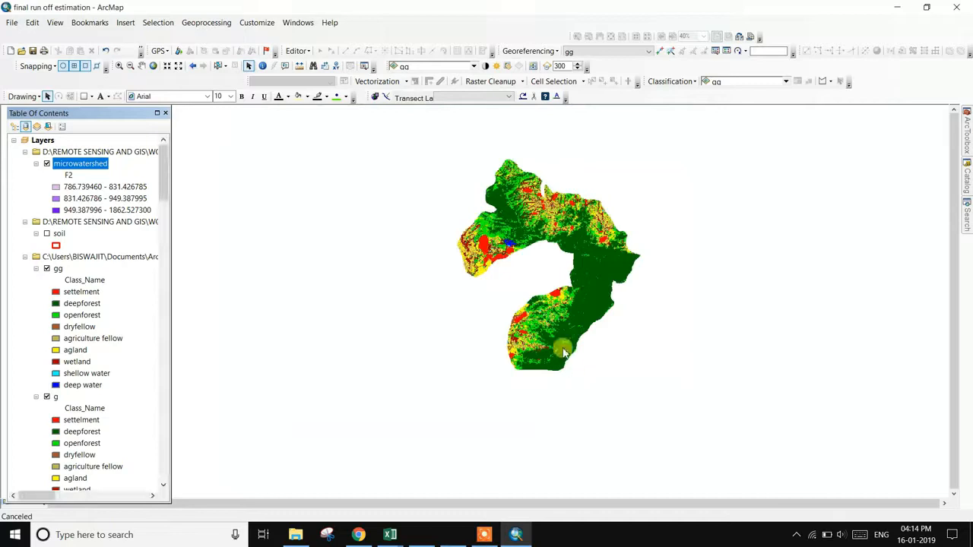
- Zoom and pan so the seven purple-classed microwatersheds fill the map view
scroll(561, 334, "up", 3)
scroll(561, 335, "down", 3)
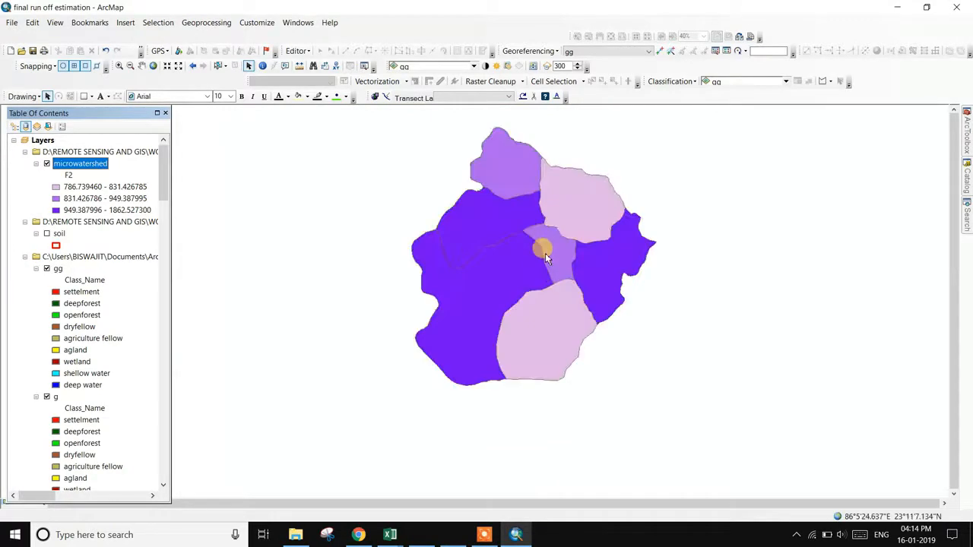
left_click_drag(546, 244, 534, 292)
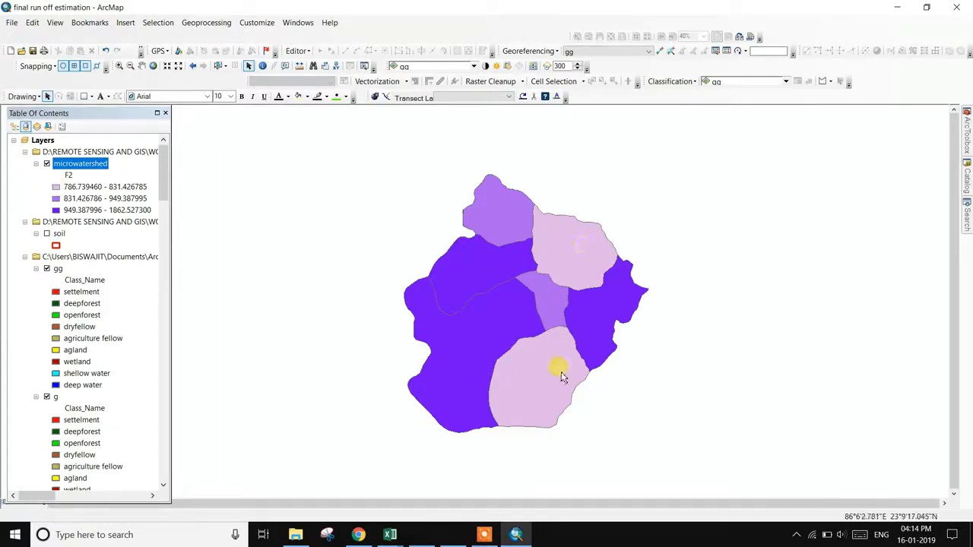
scroll(532, 347, "down", 1)
scroll(500, 313, "up", 1)
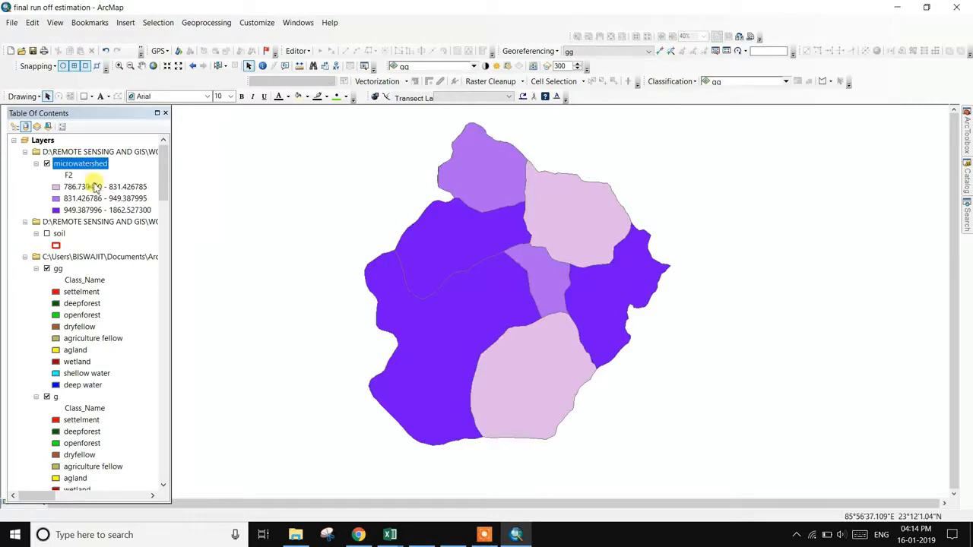
left_click(504, 255)
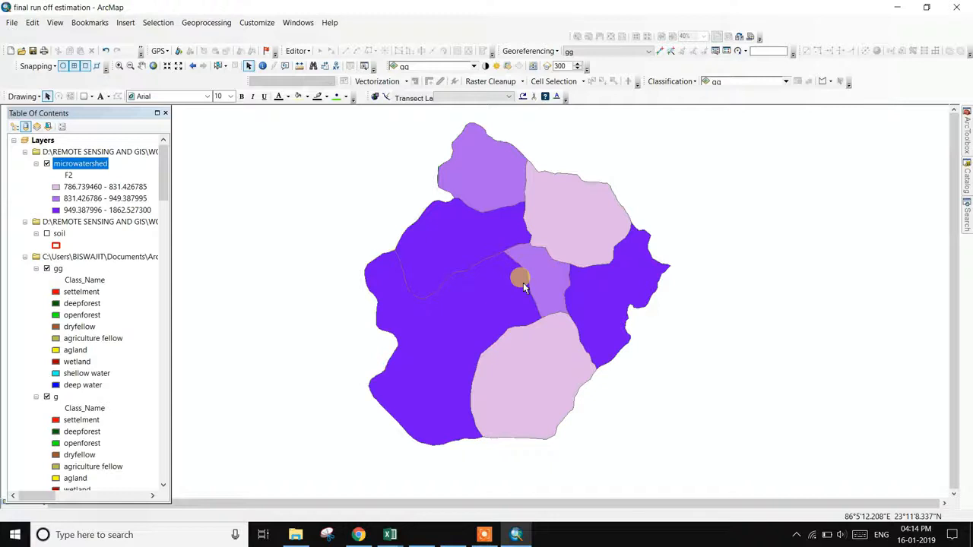
left_click(582, 533)
left_click(584, 534)
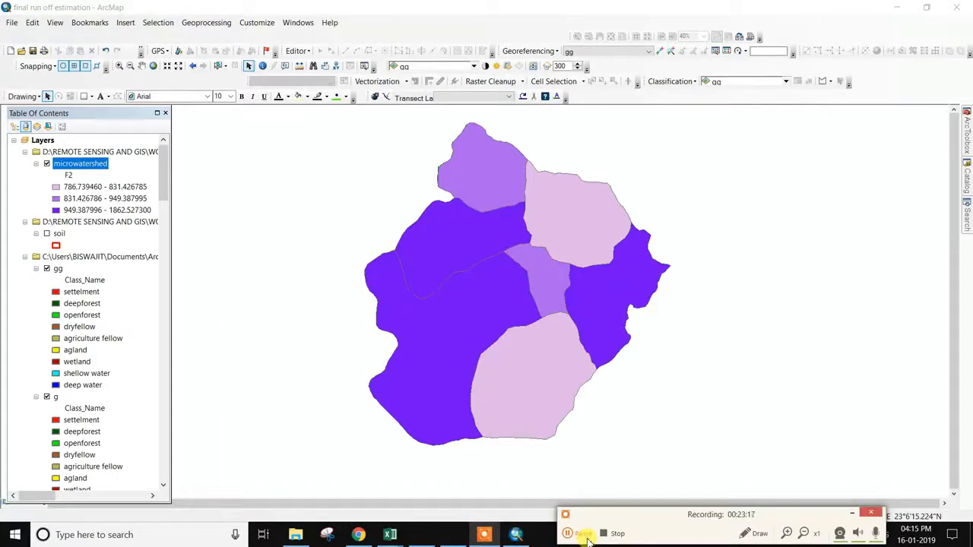